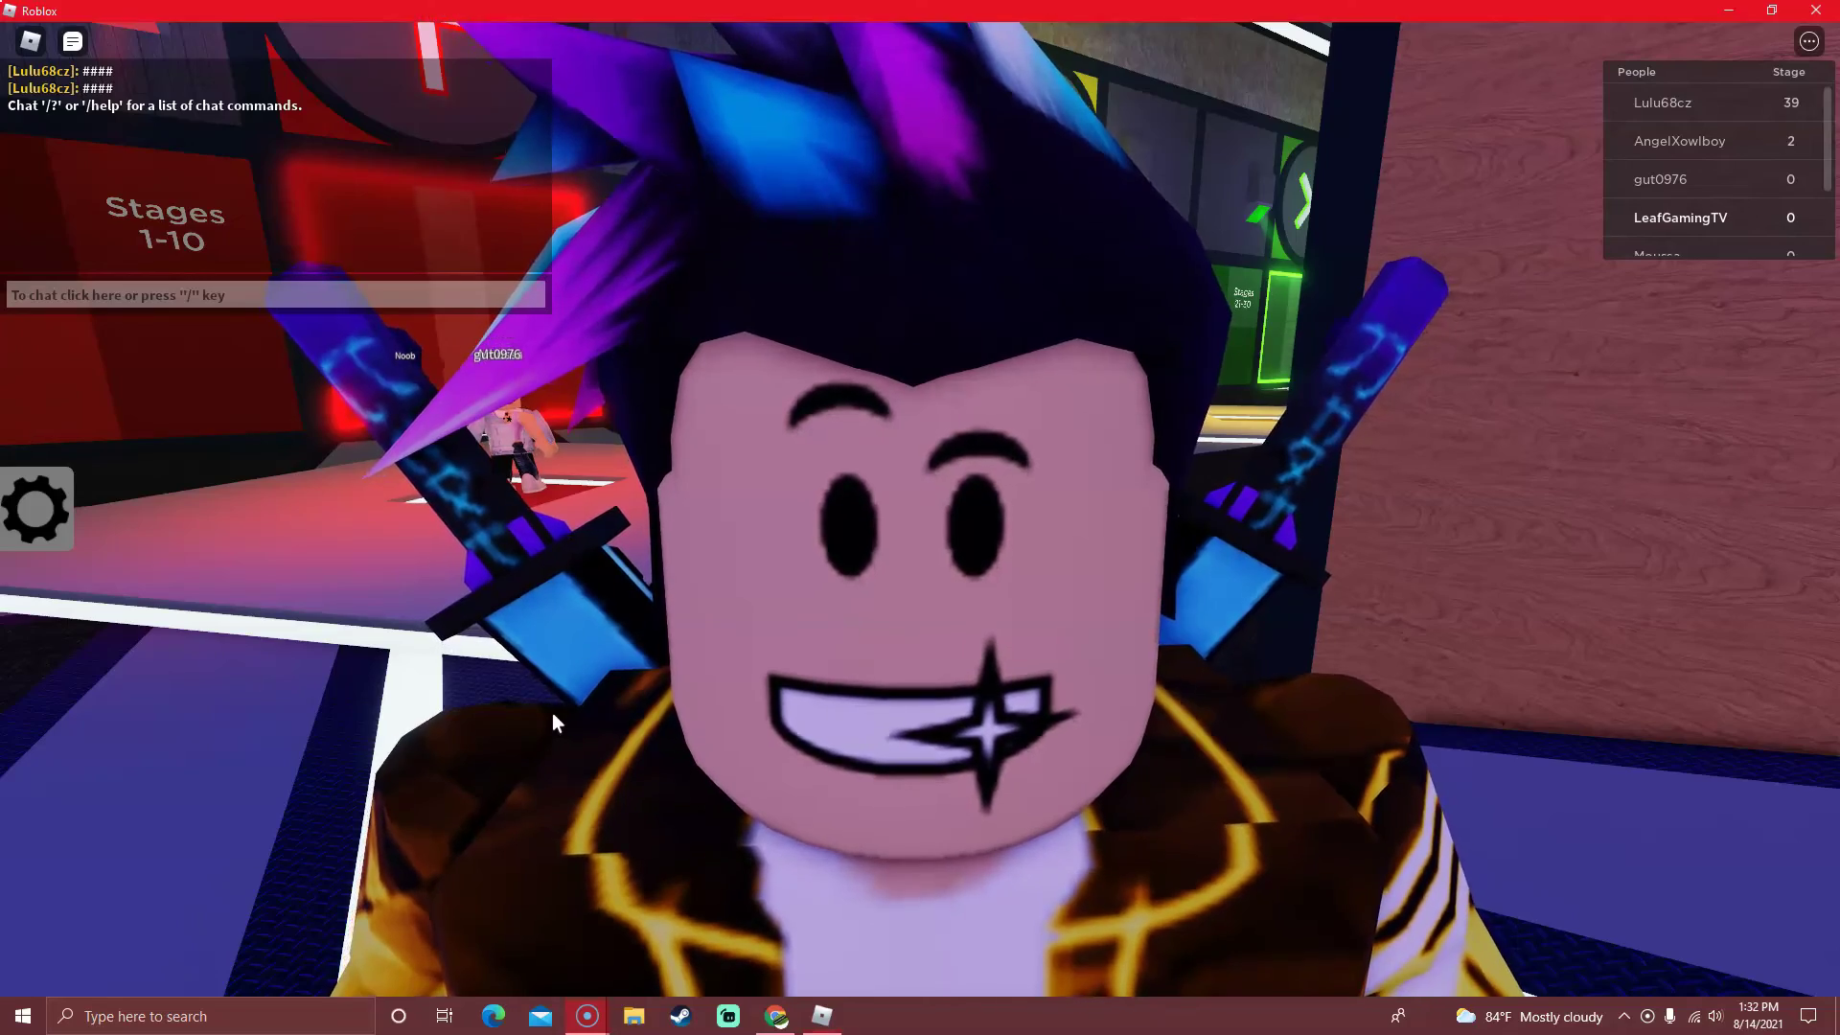
Turn the view toward the stage doors and run the avatar to the red Stages 1-10 door.
key("Left")
key("Left")
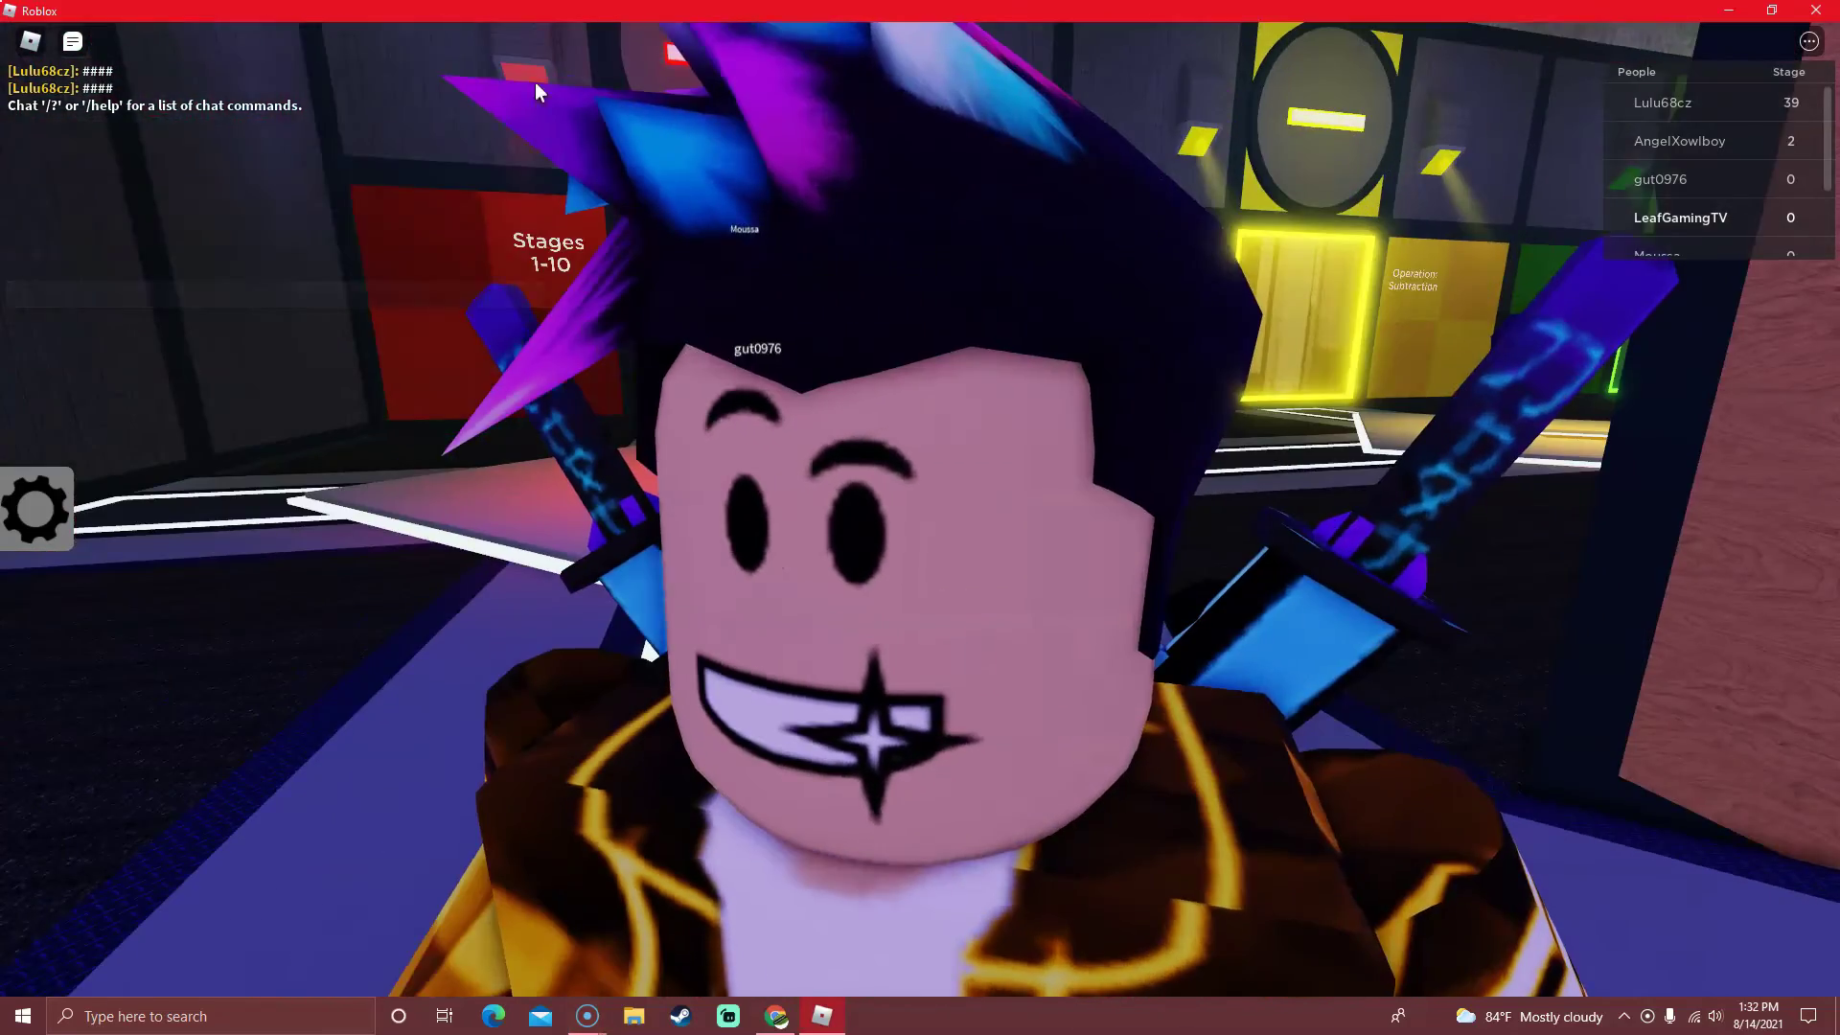
scroll(384, 445, "down", 5)
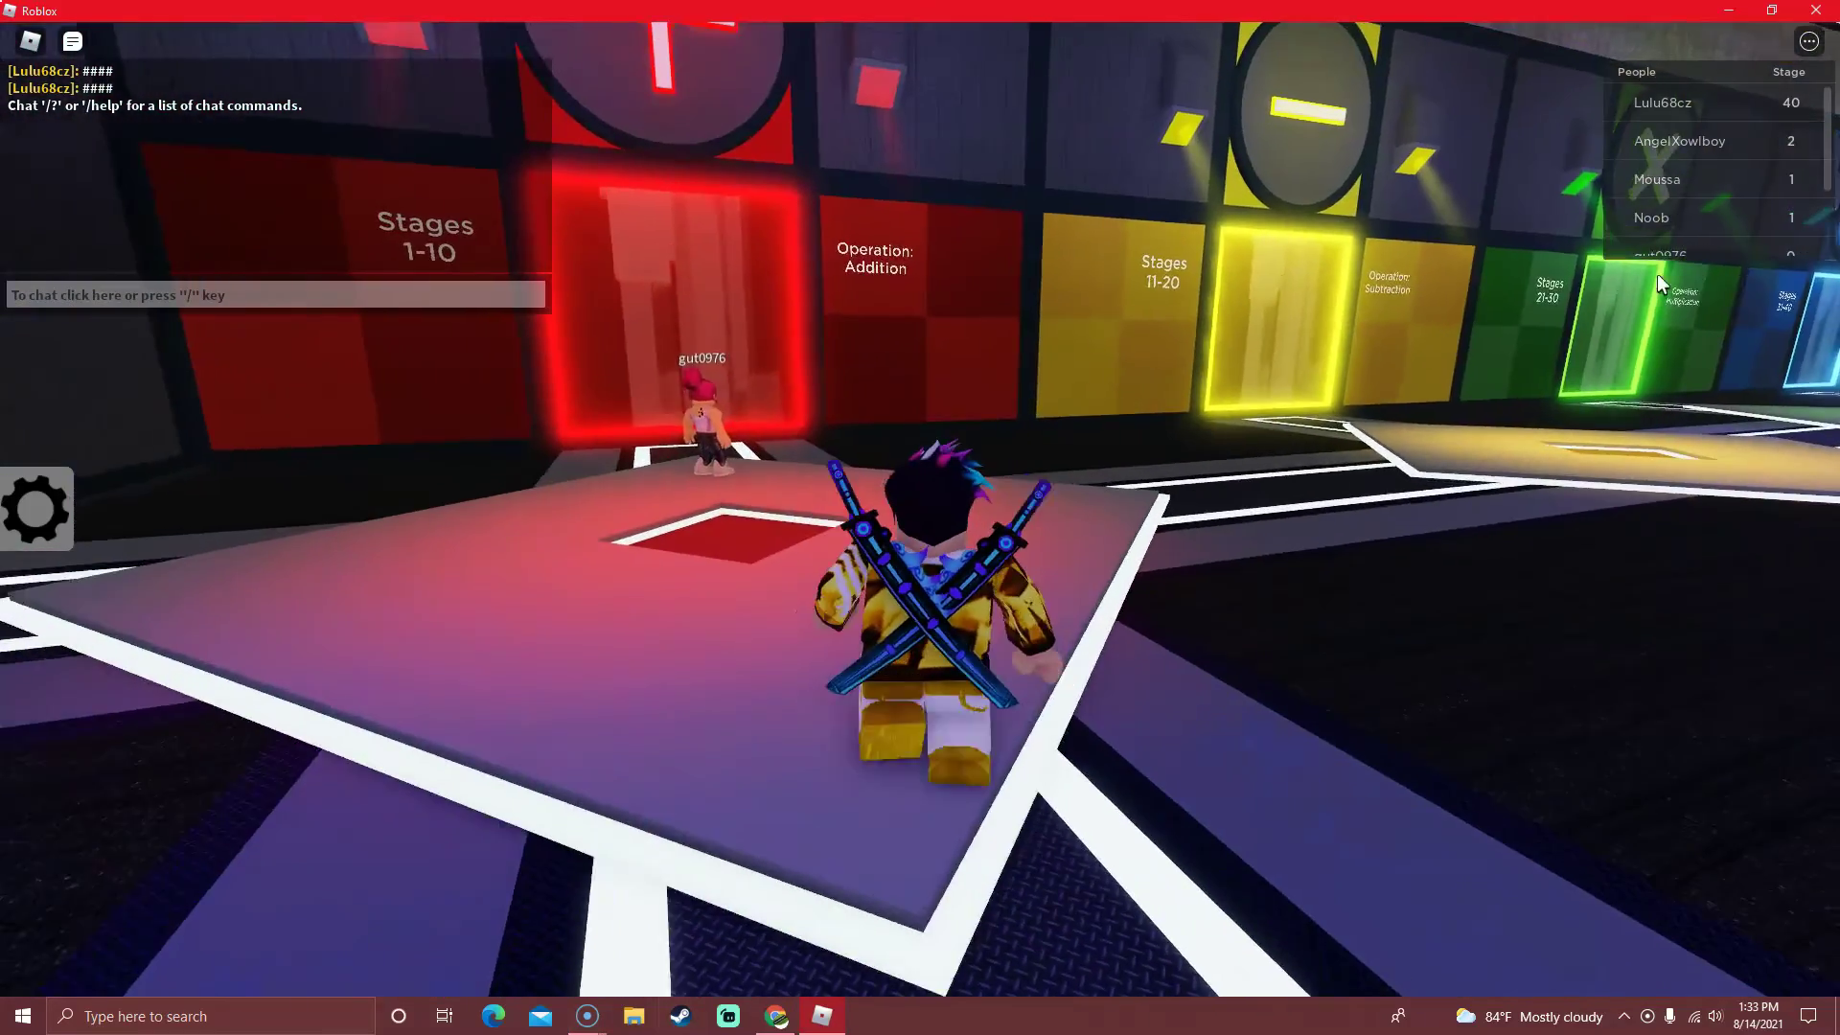
key("w")
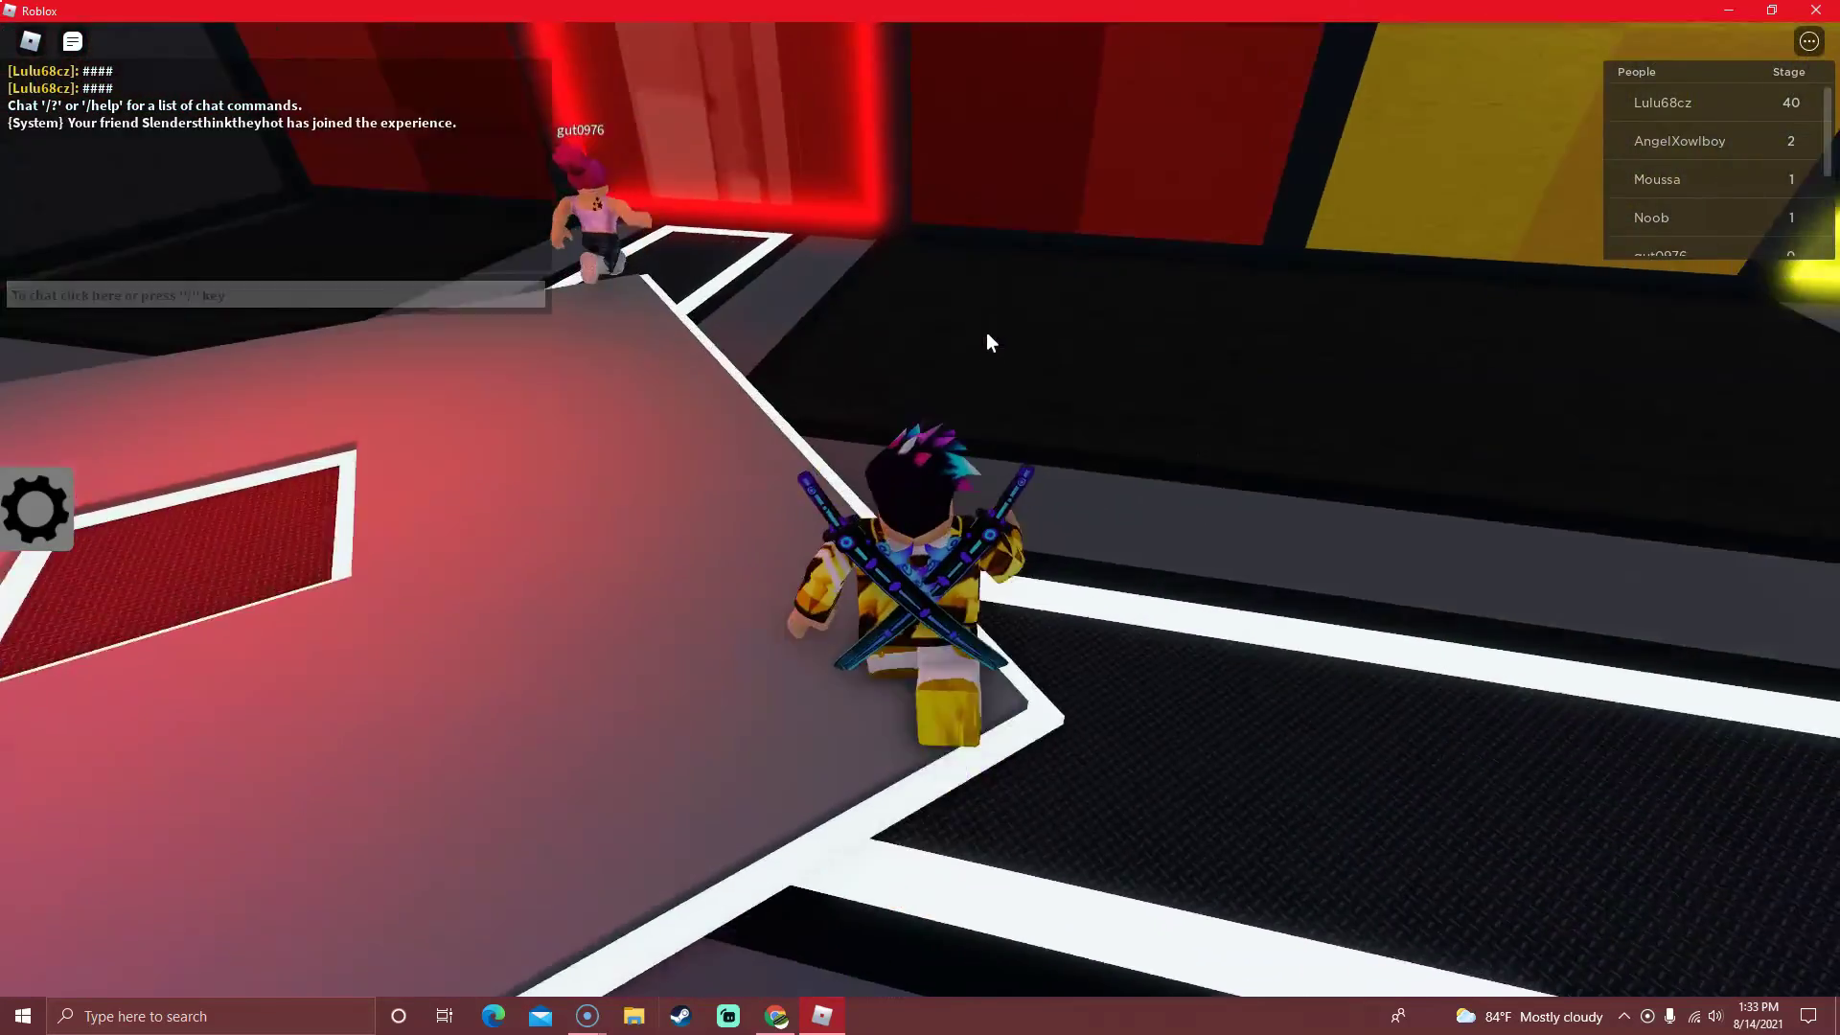
Enter the Stages 1-10 door, answer 2 + 2 with 4, and cross the path to the 7 + 4 board.
key("w")
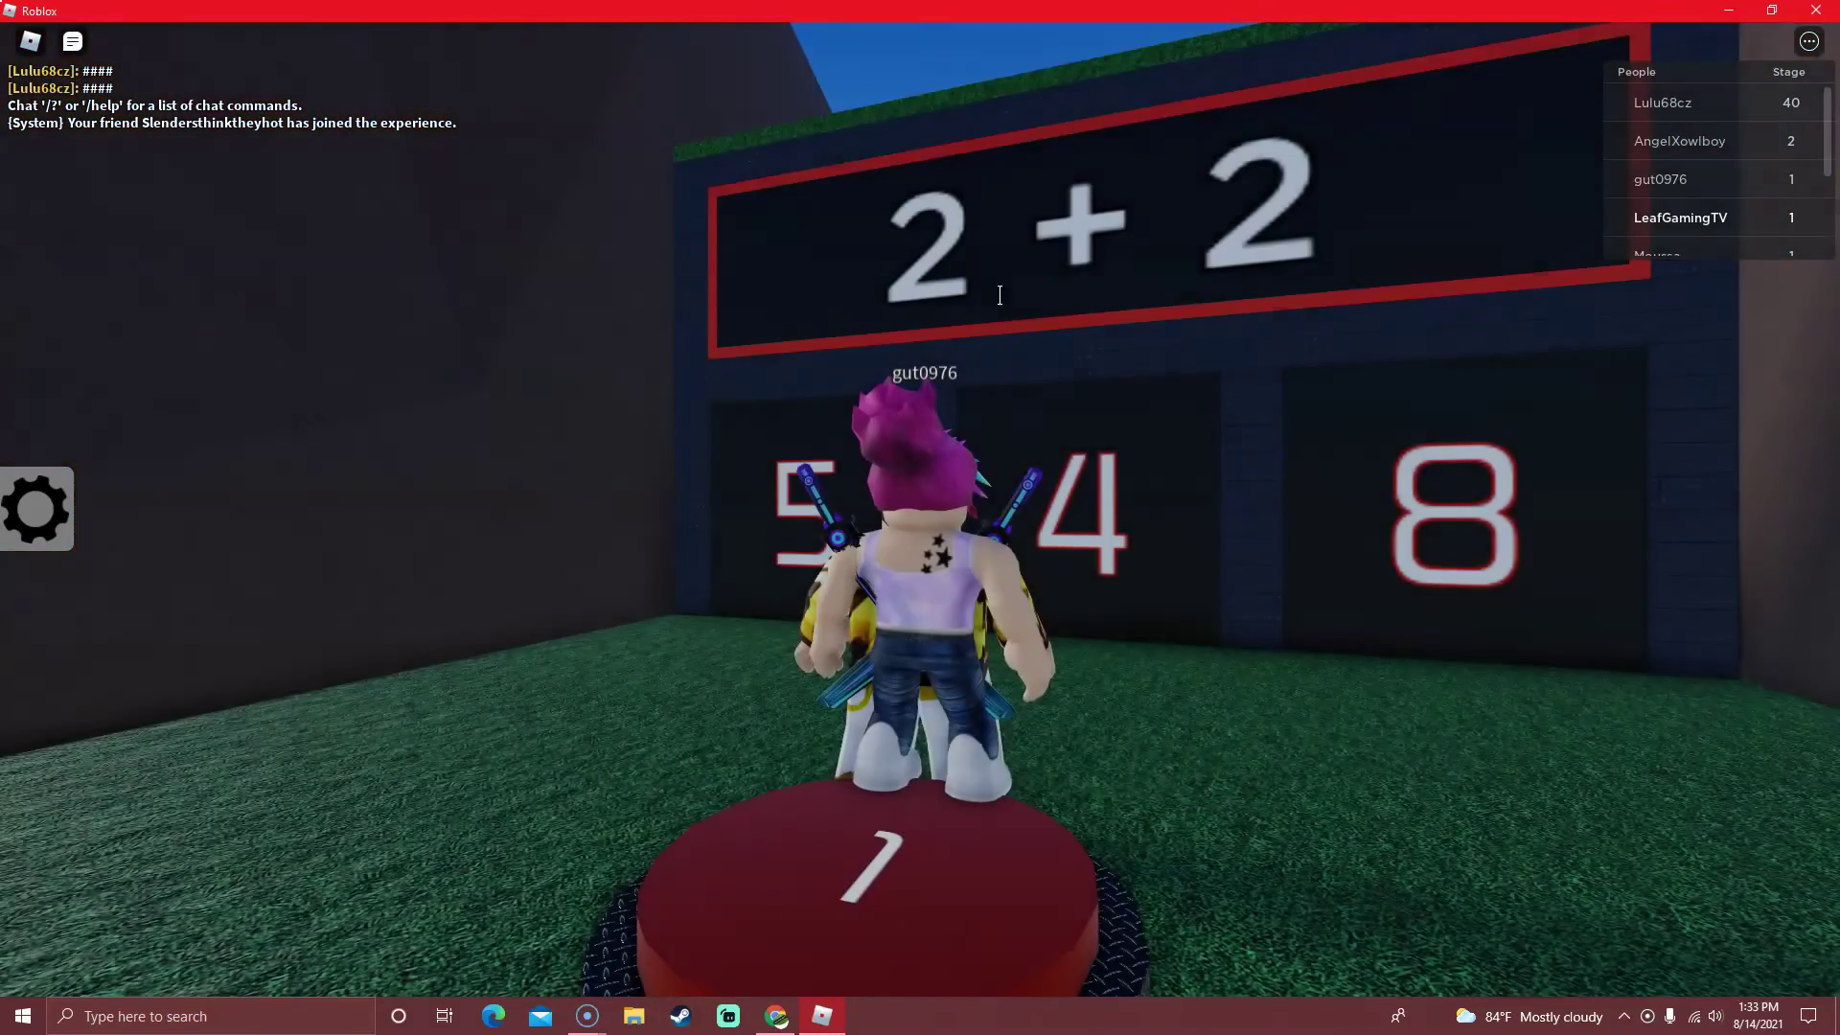
key("w")
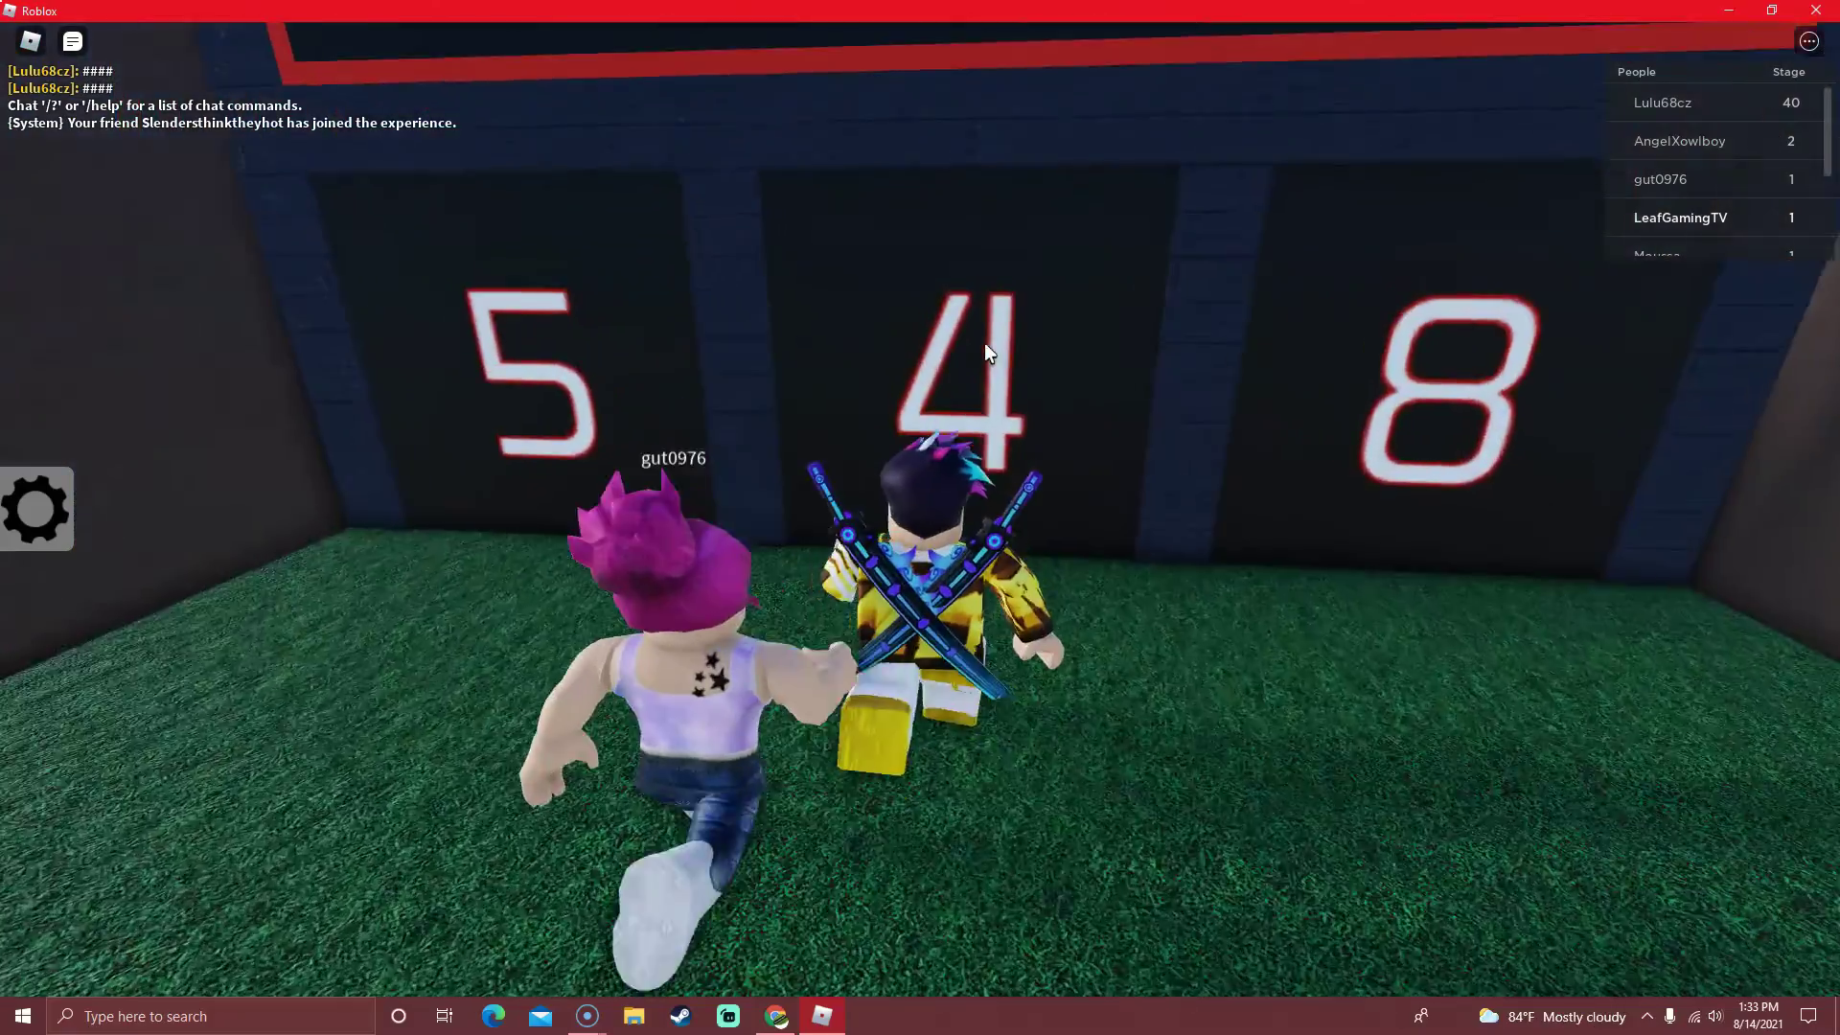
key("w")
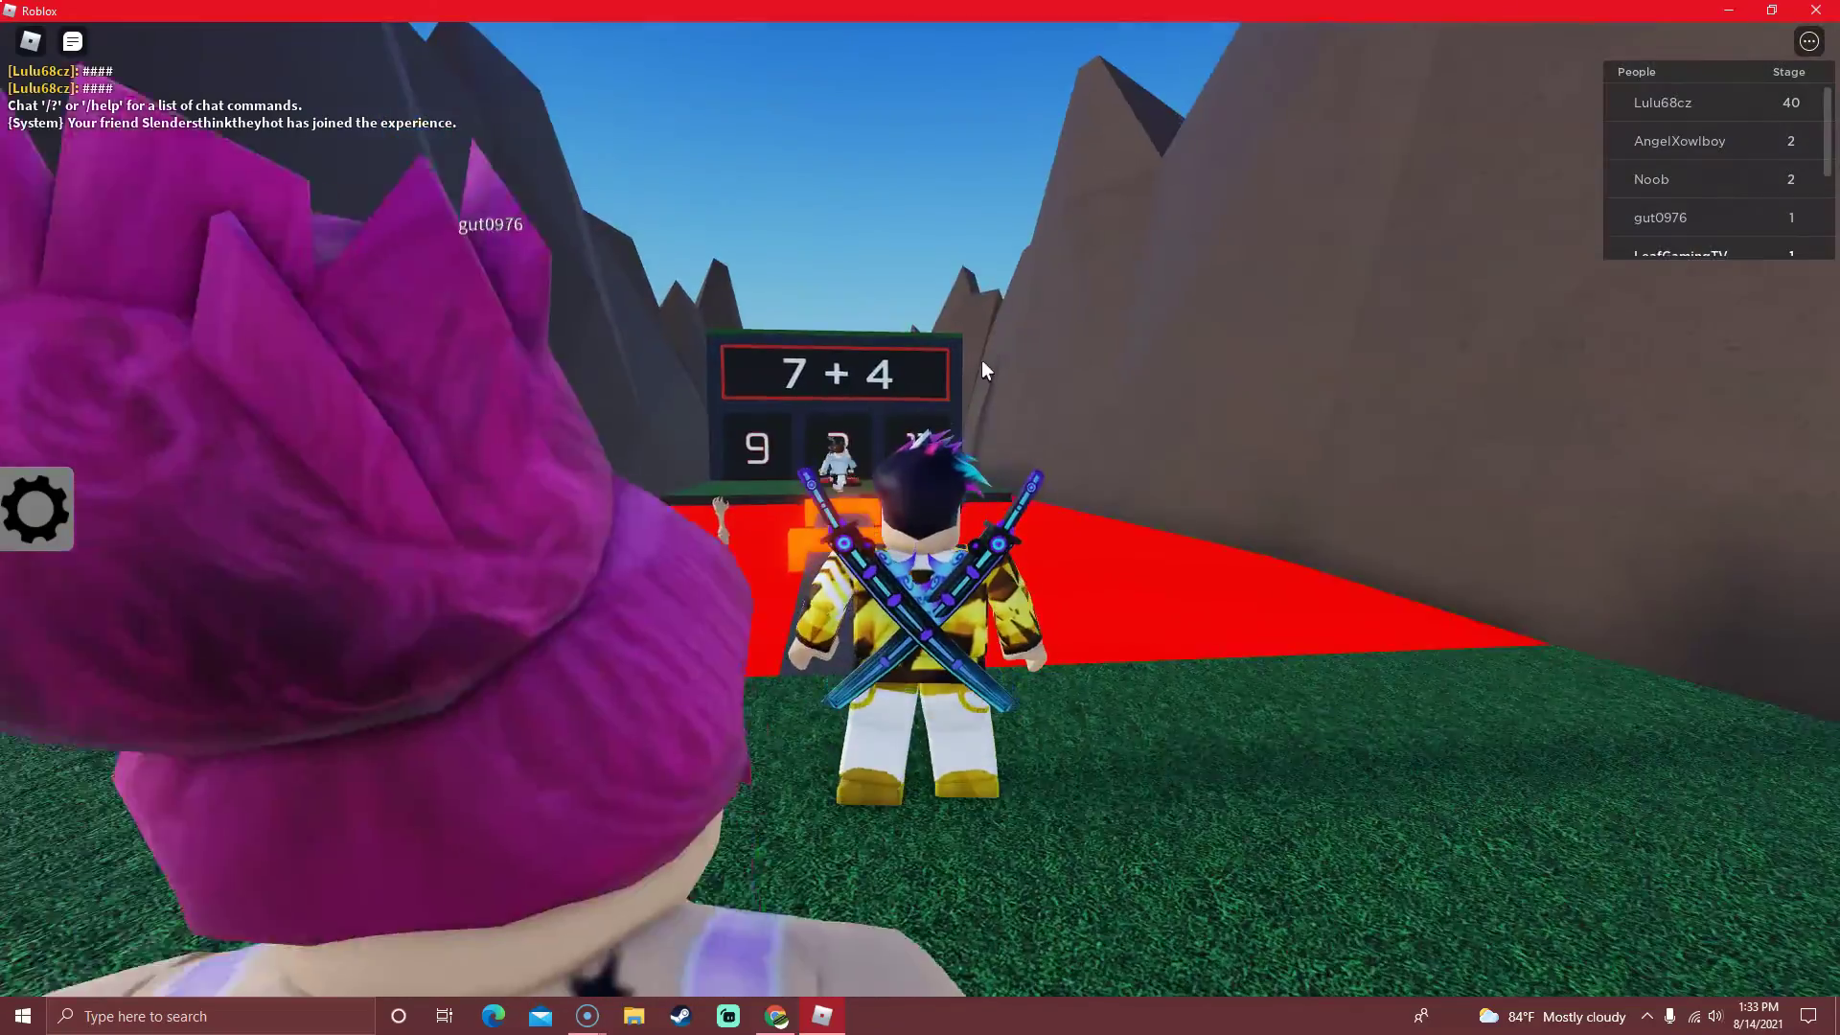
key("w")
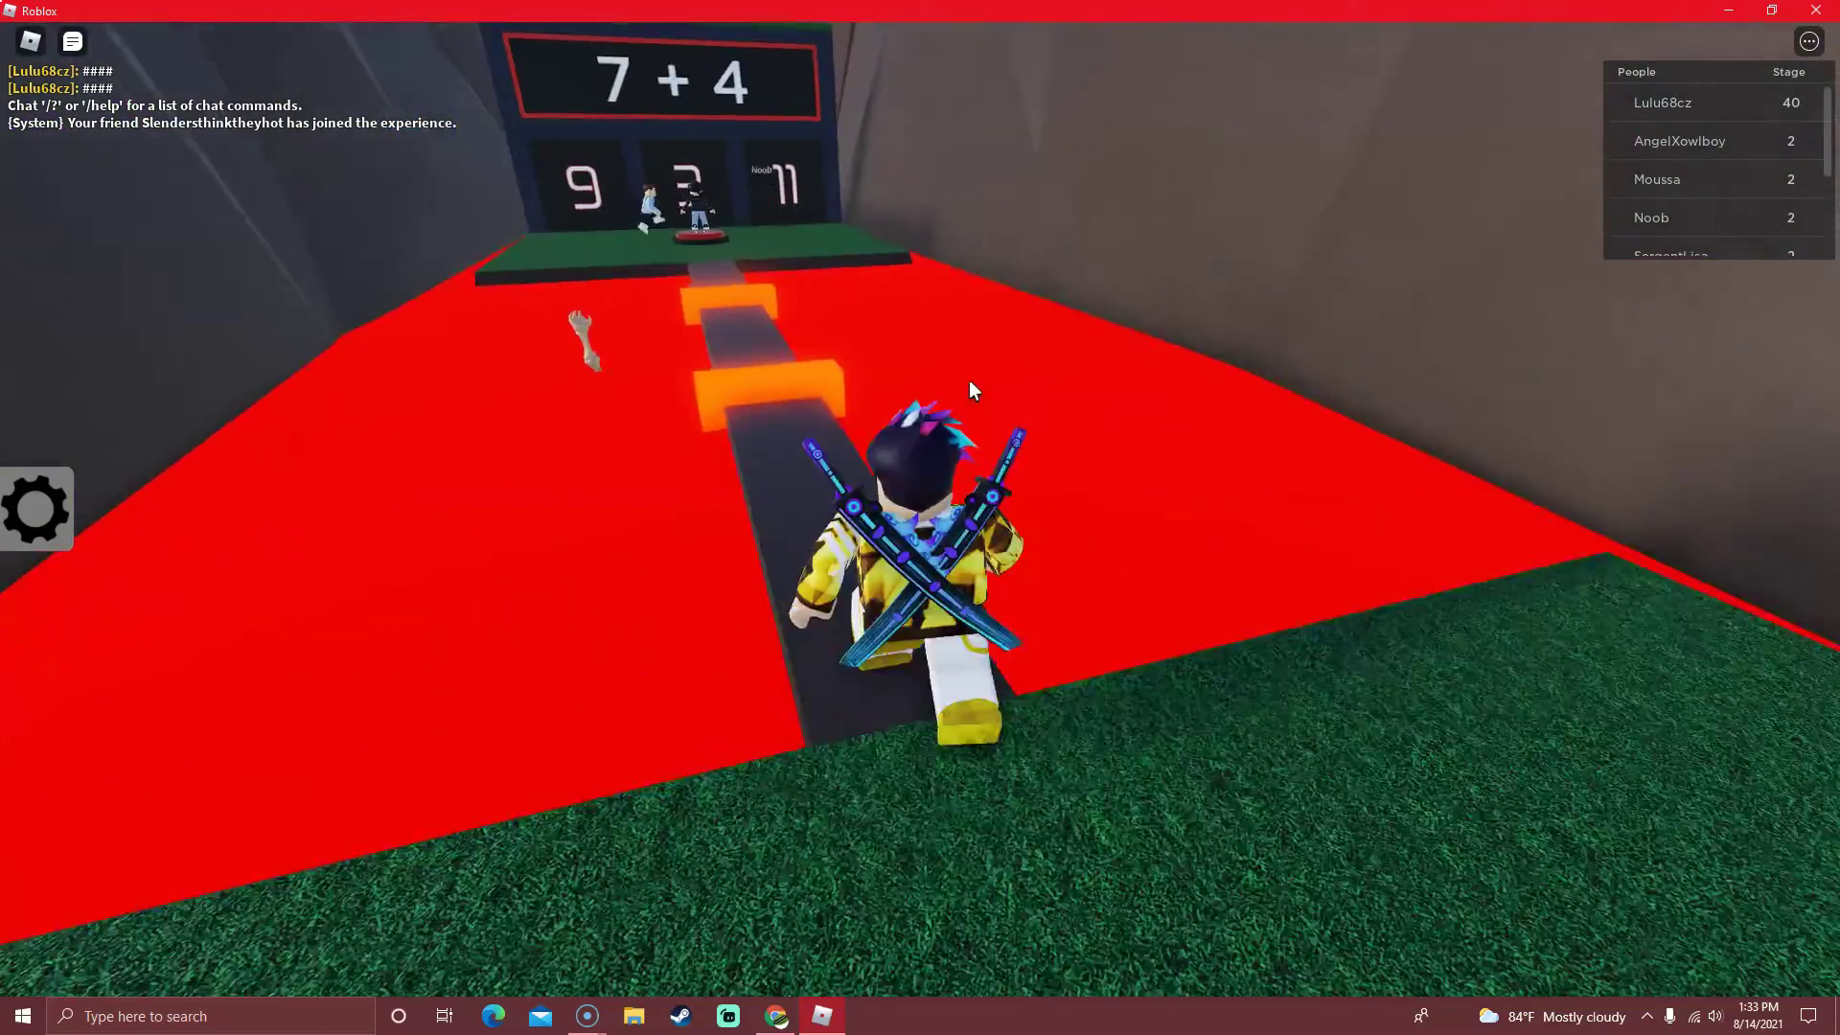
key("w")
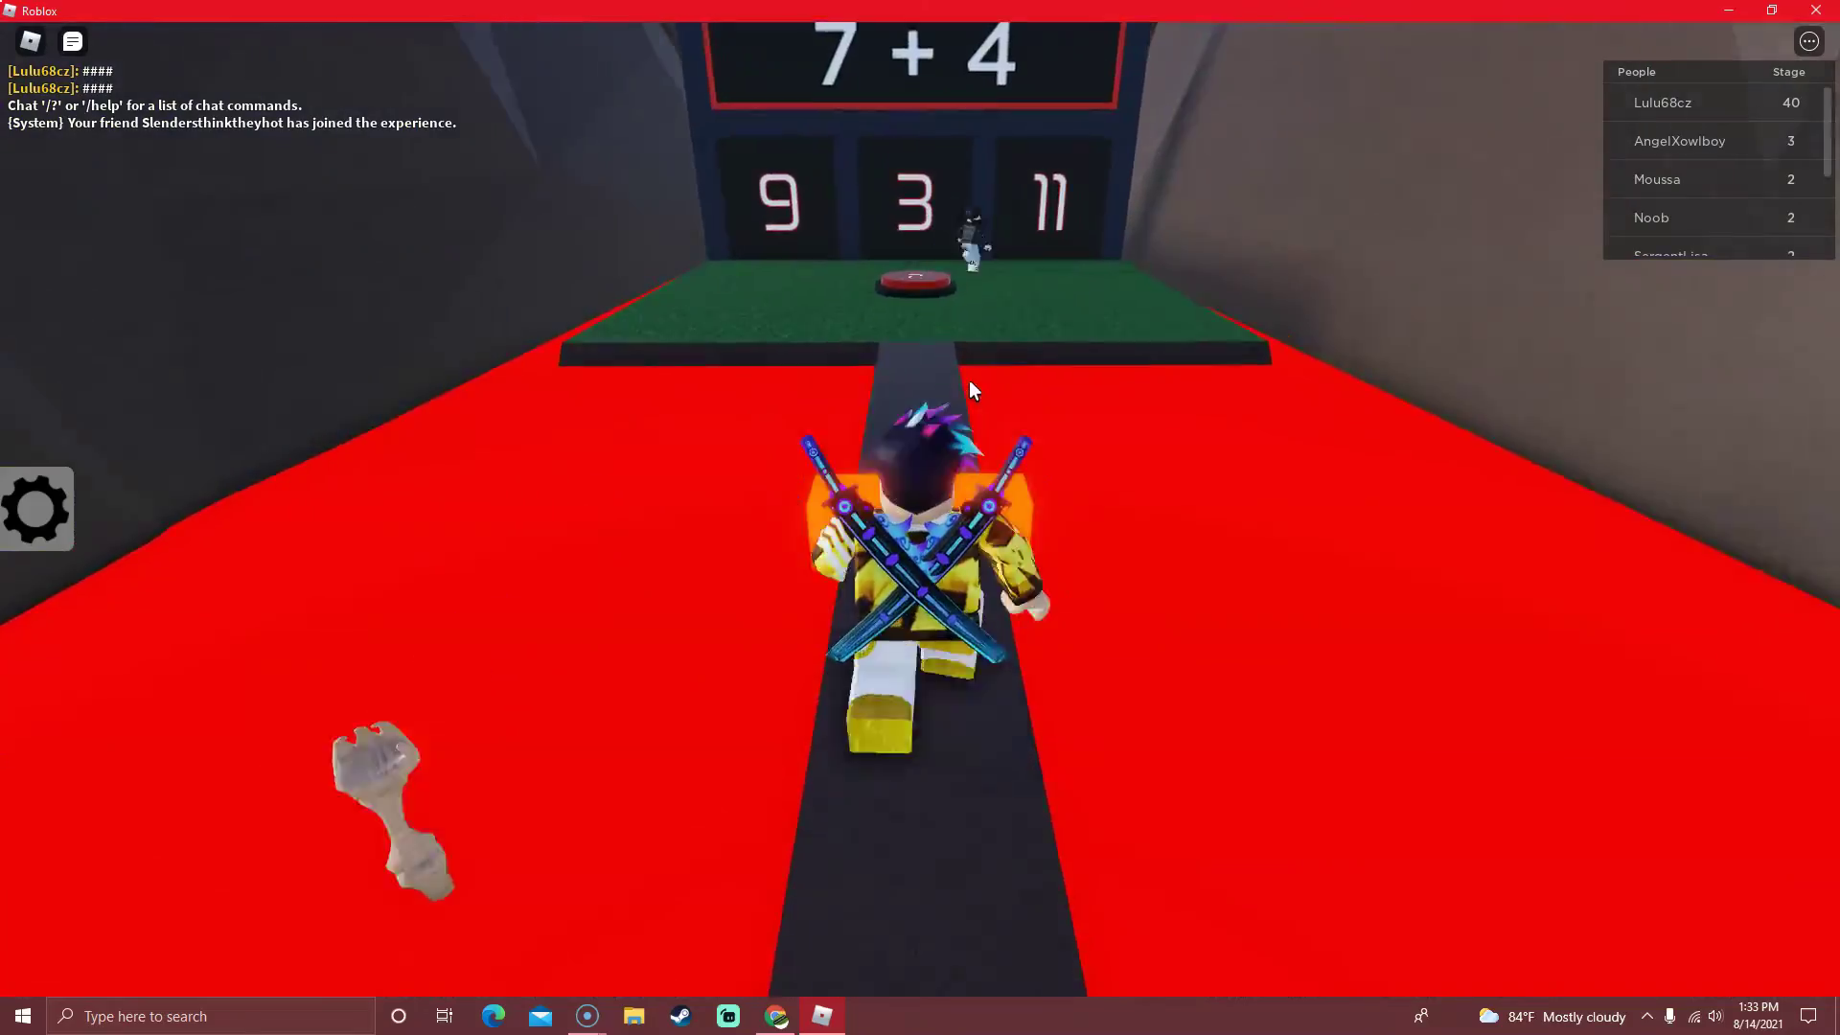
key("w")
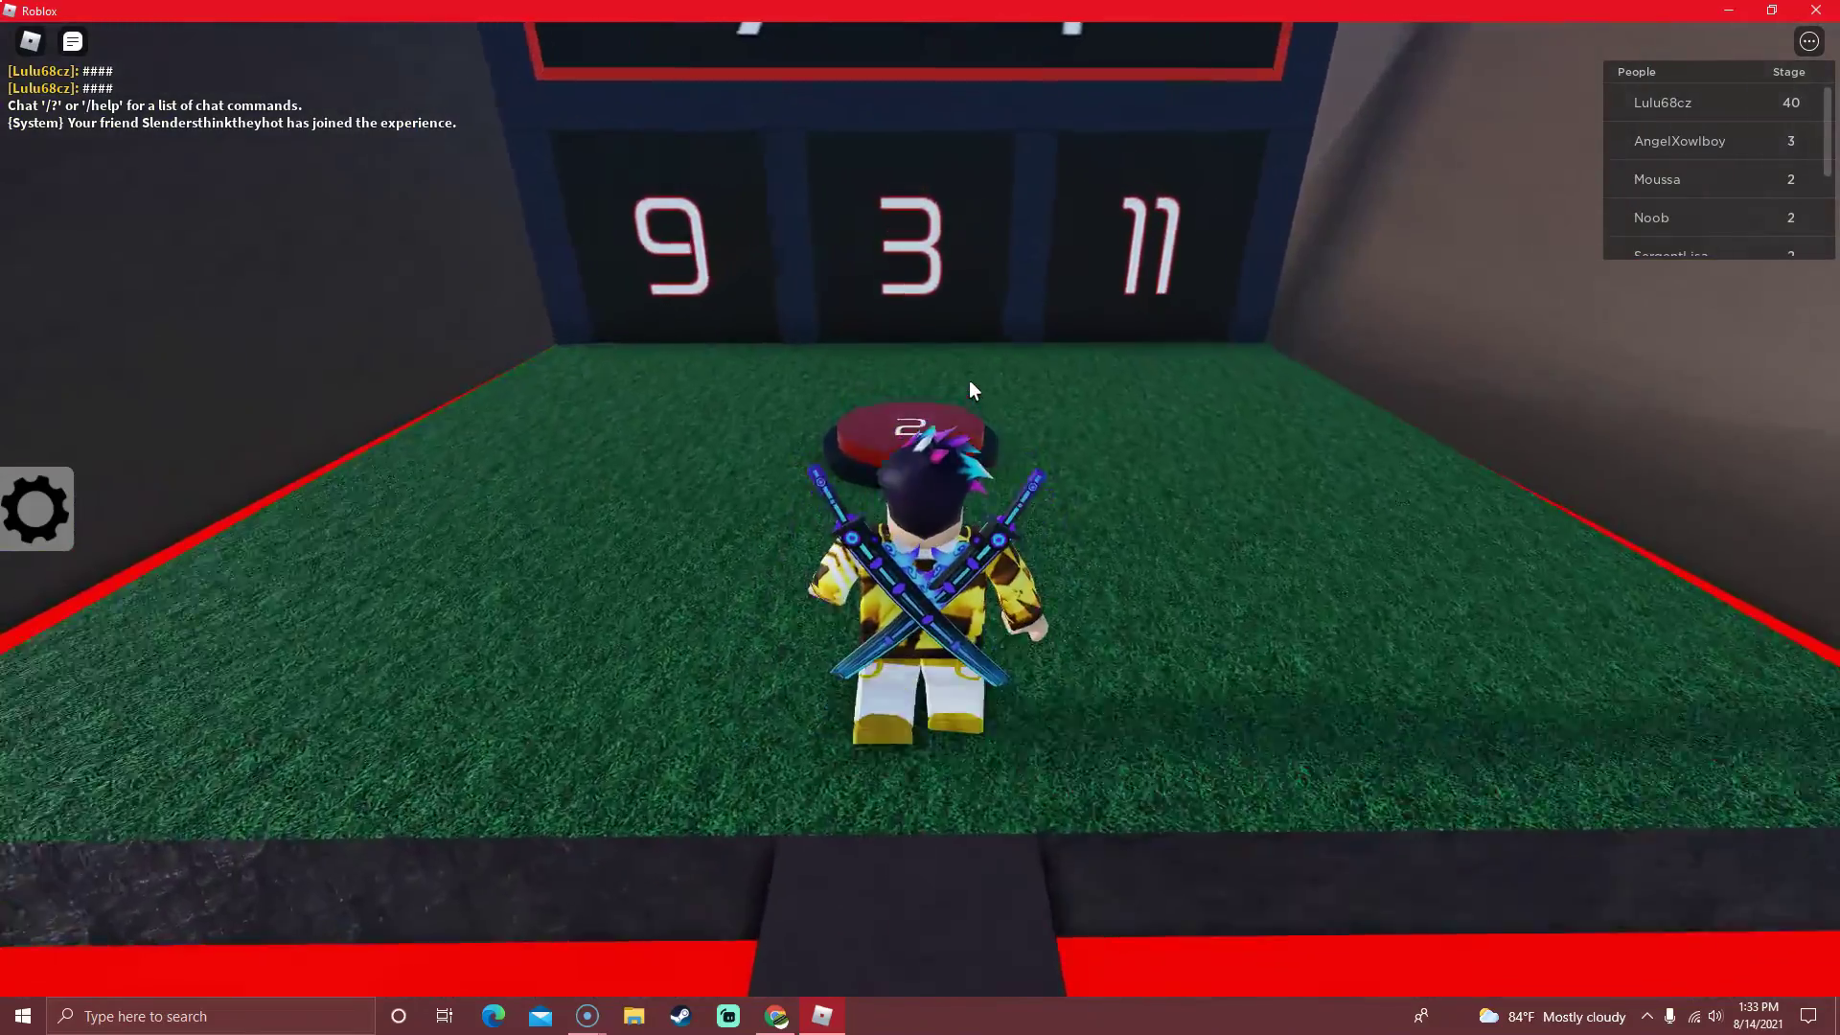
Answer 7 + 4 with 11, cross the red tiles, and choose 9 on the 7/8/9 wall.
key("w")
key("s")
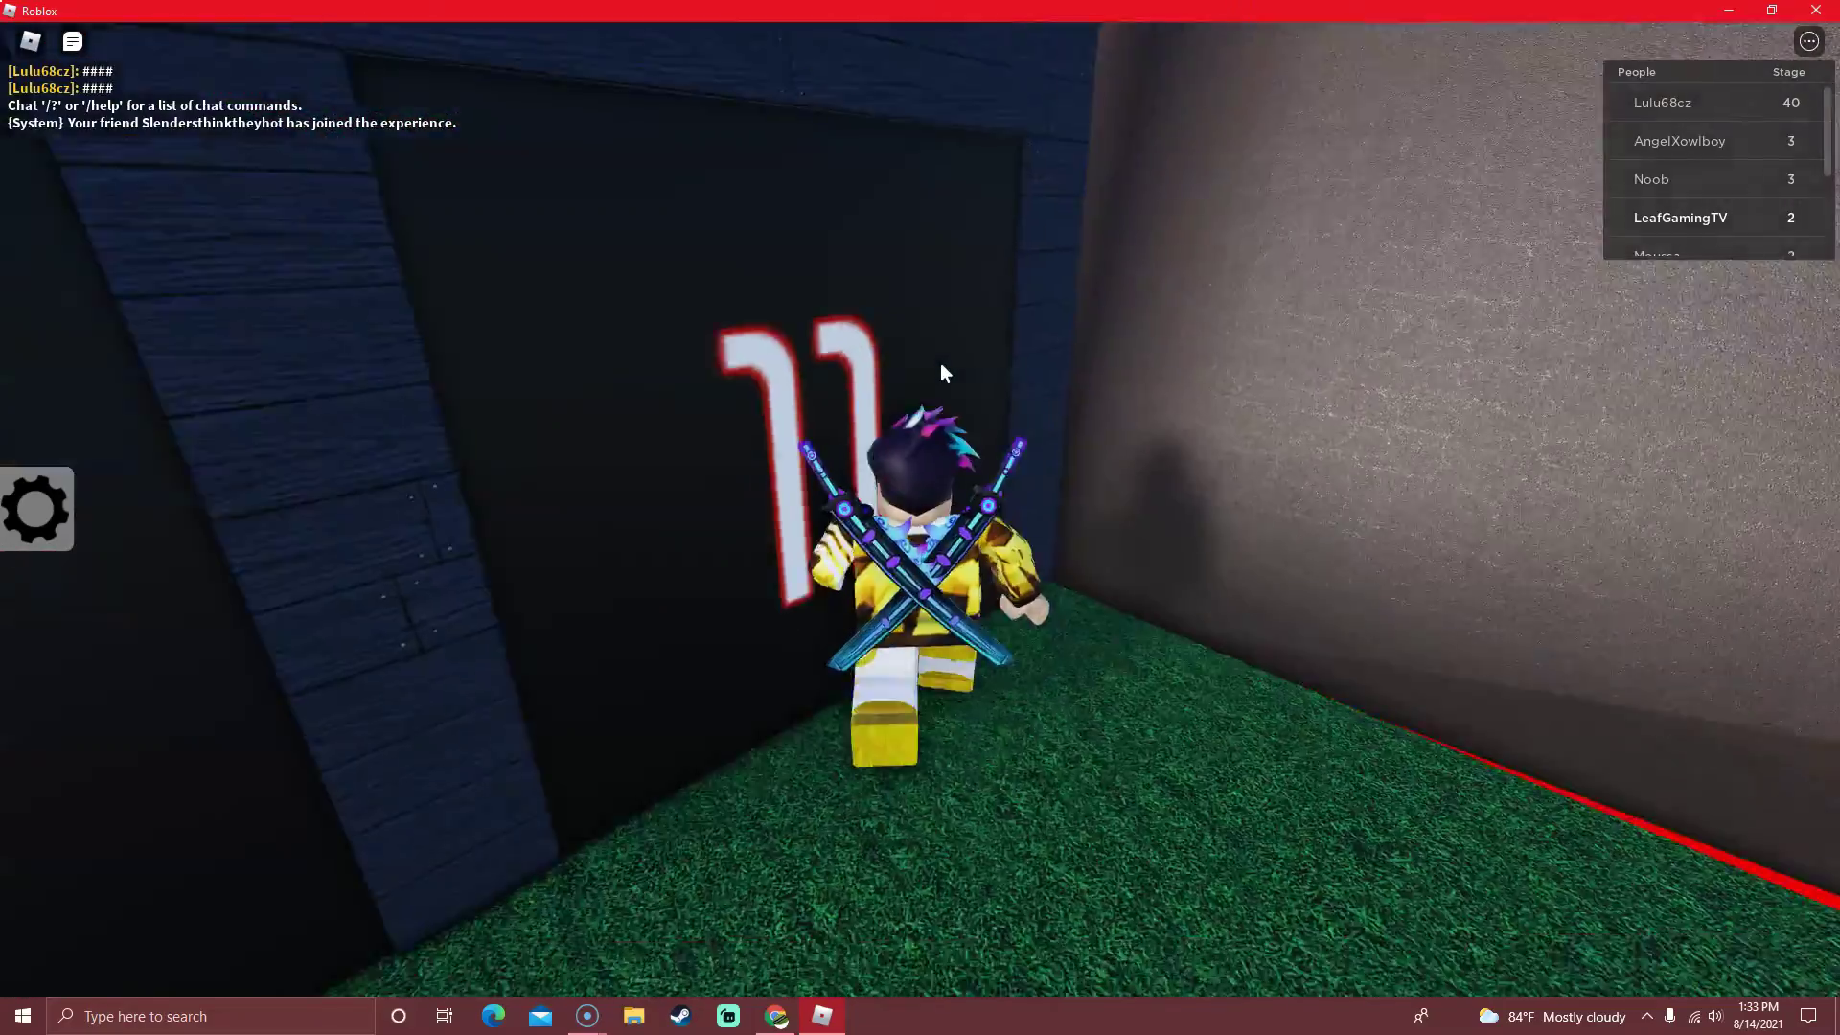
key("w")
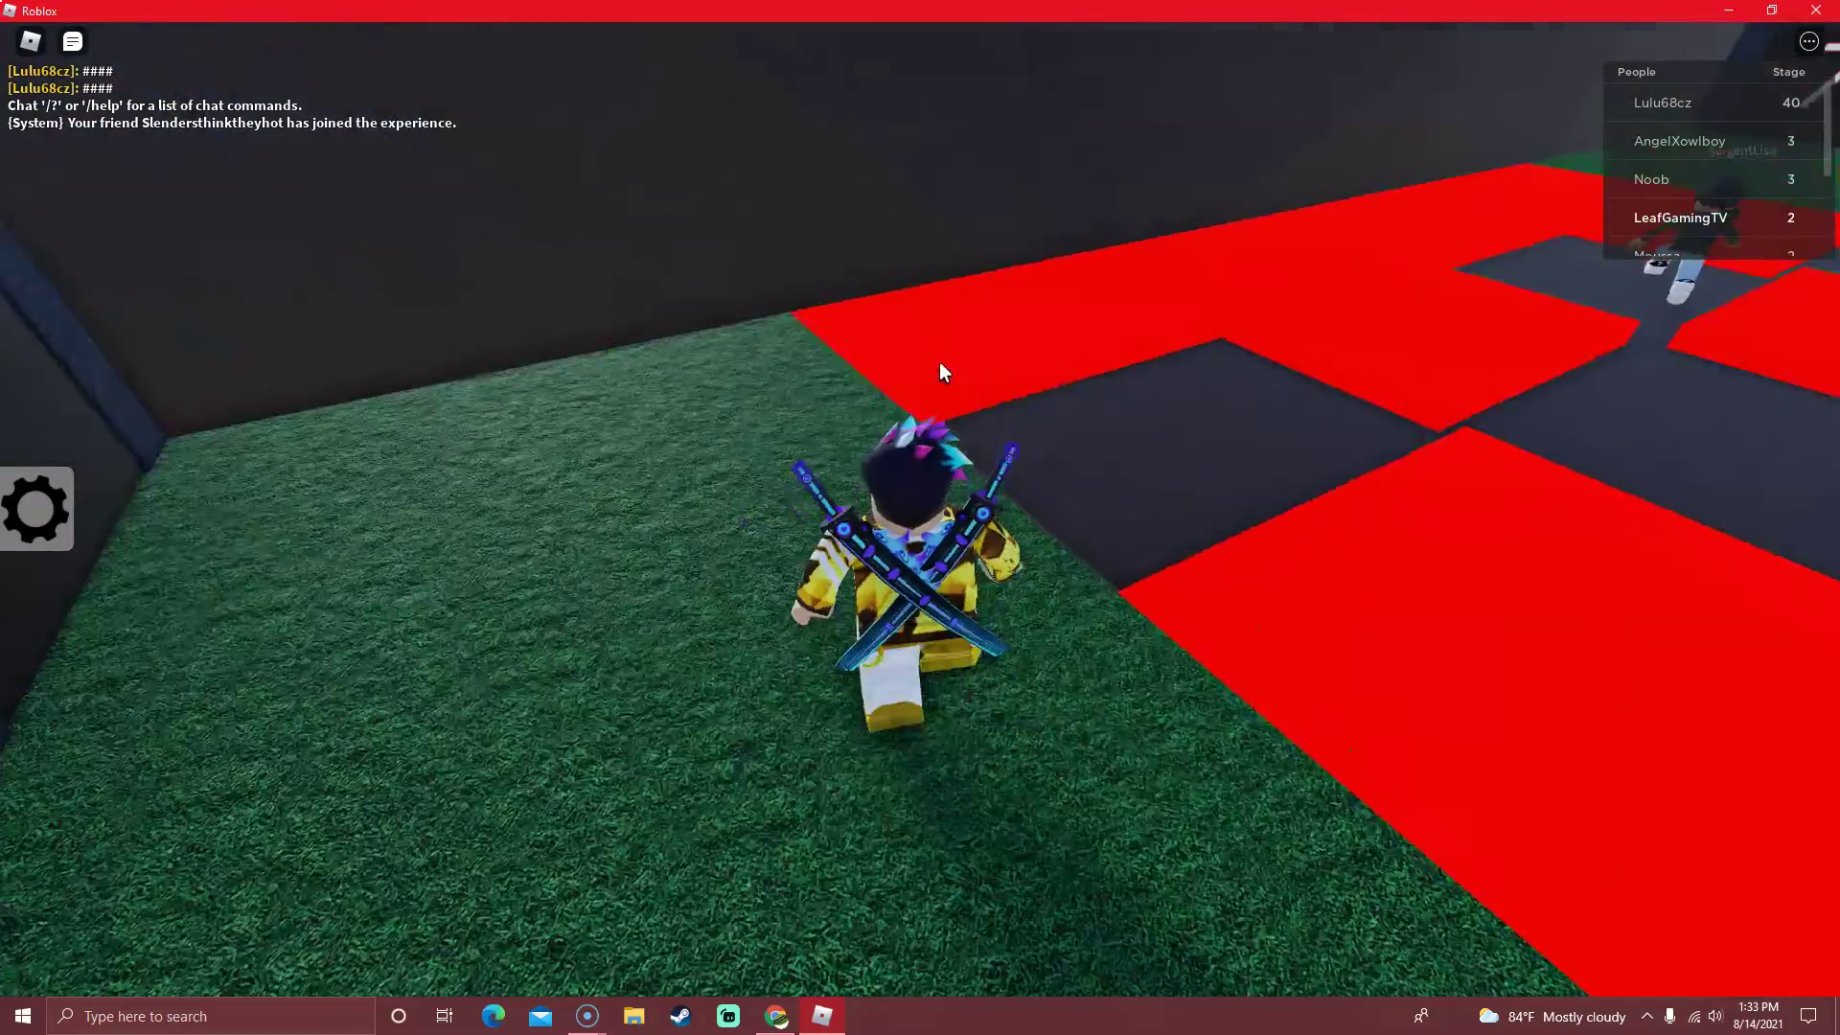
key("w")
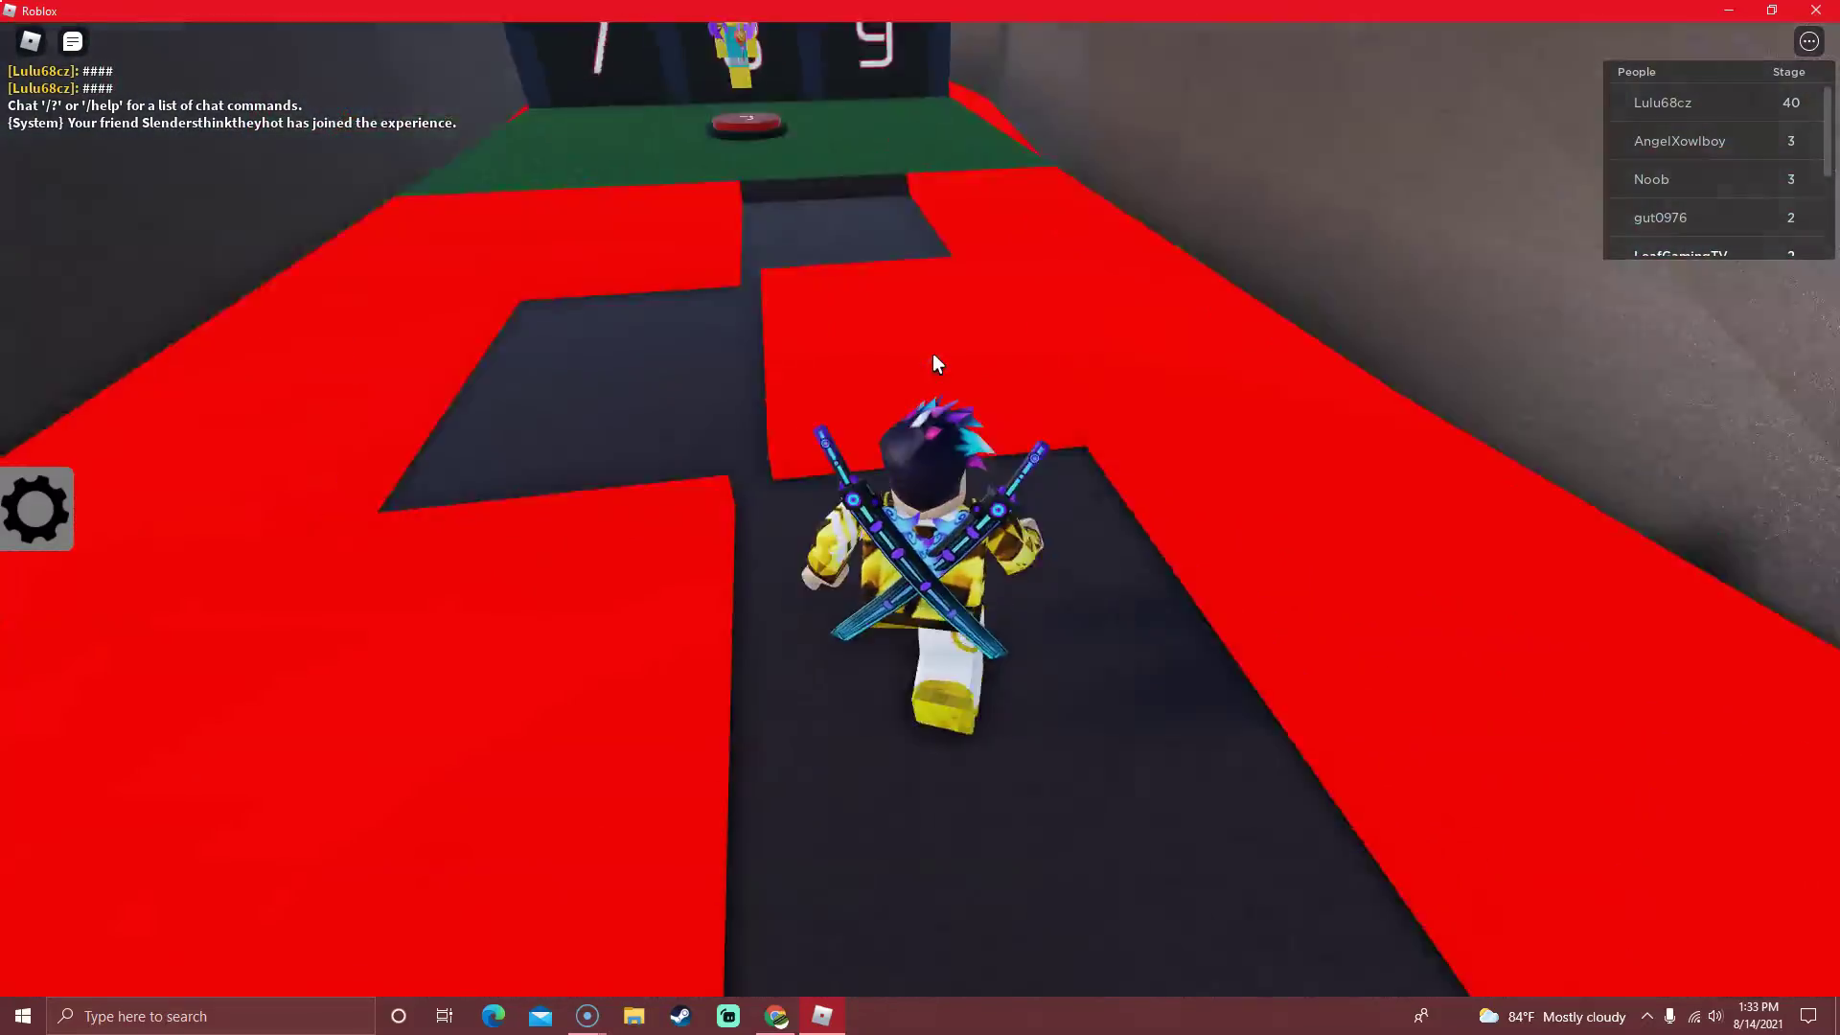
key("w")
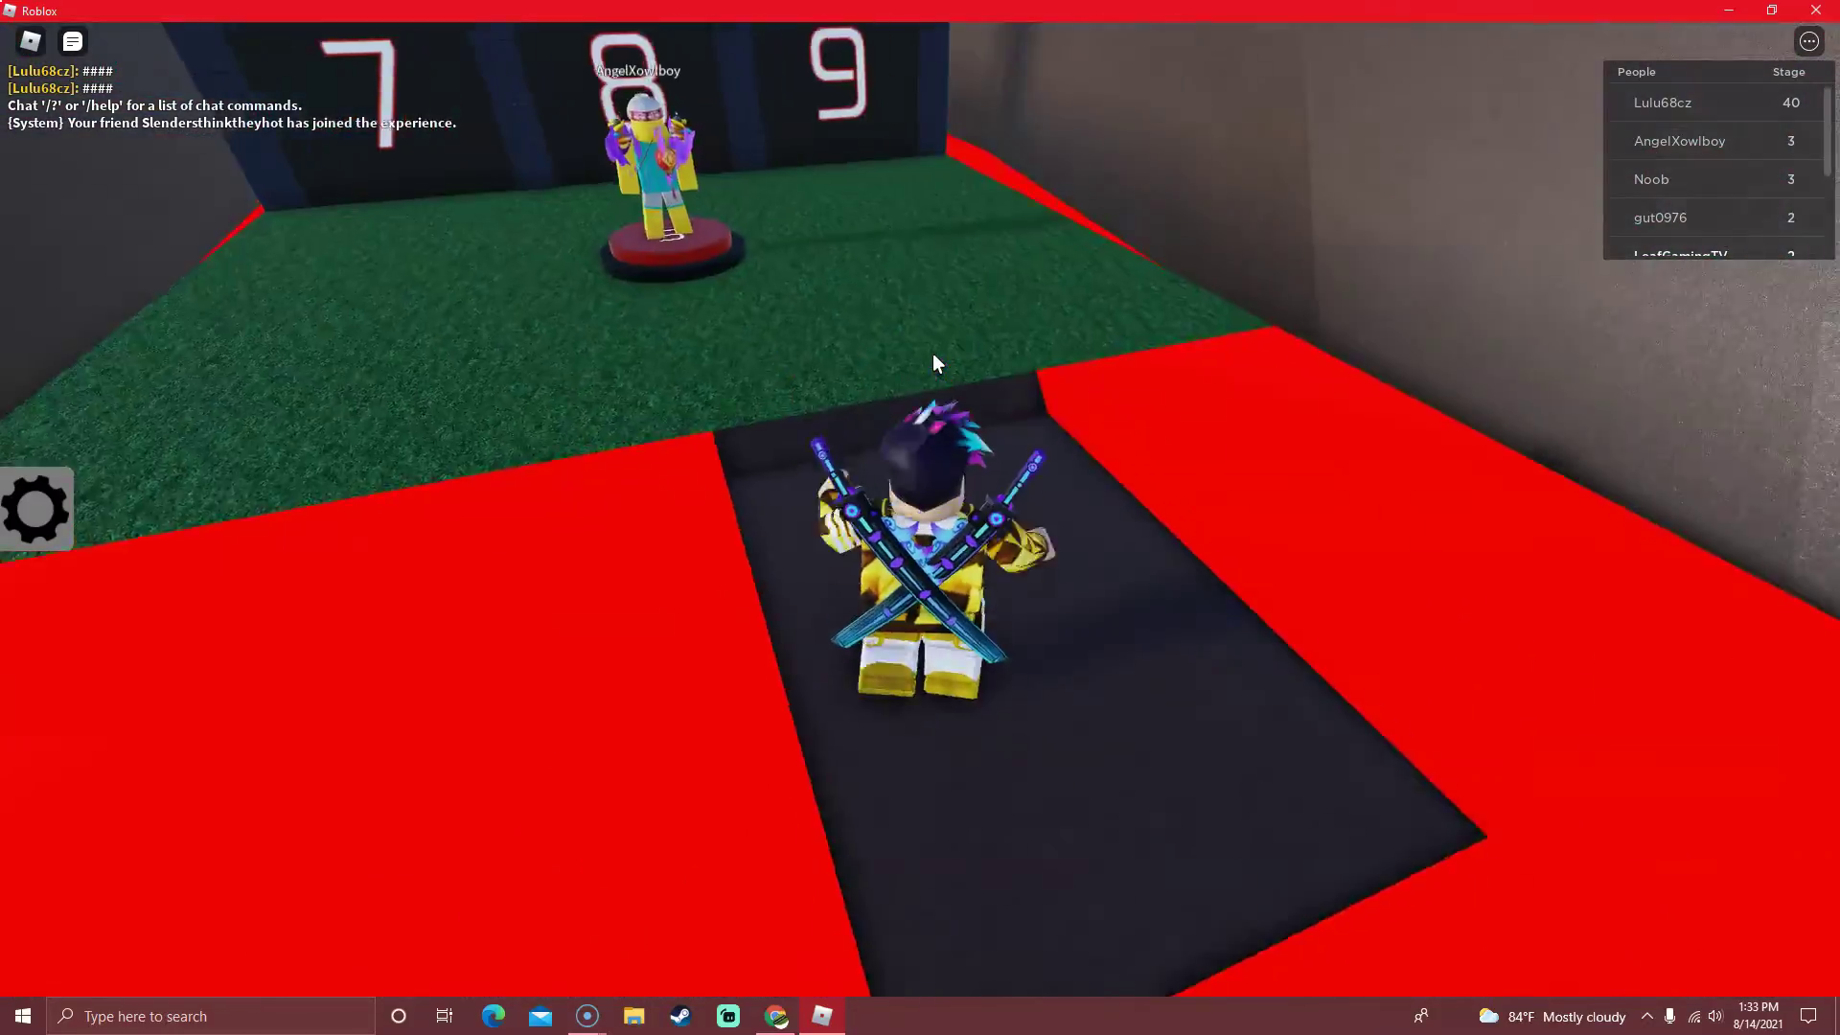
key("w")
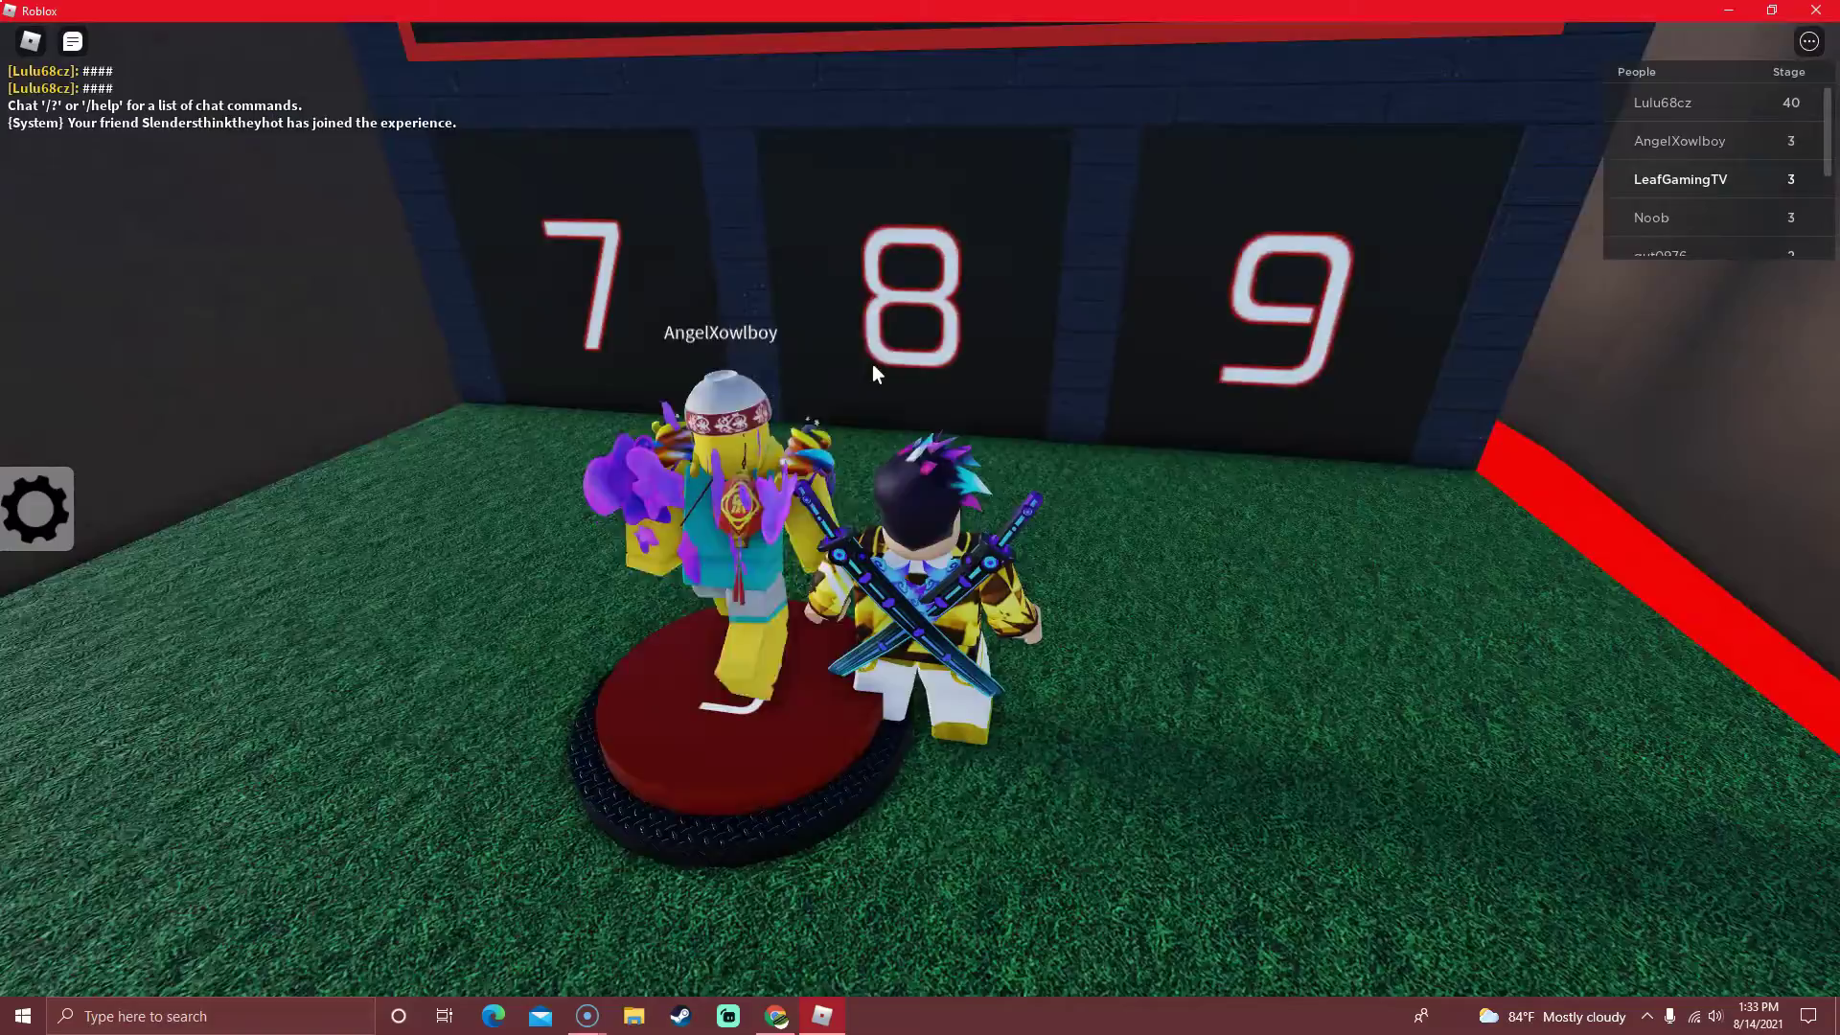
key("d")
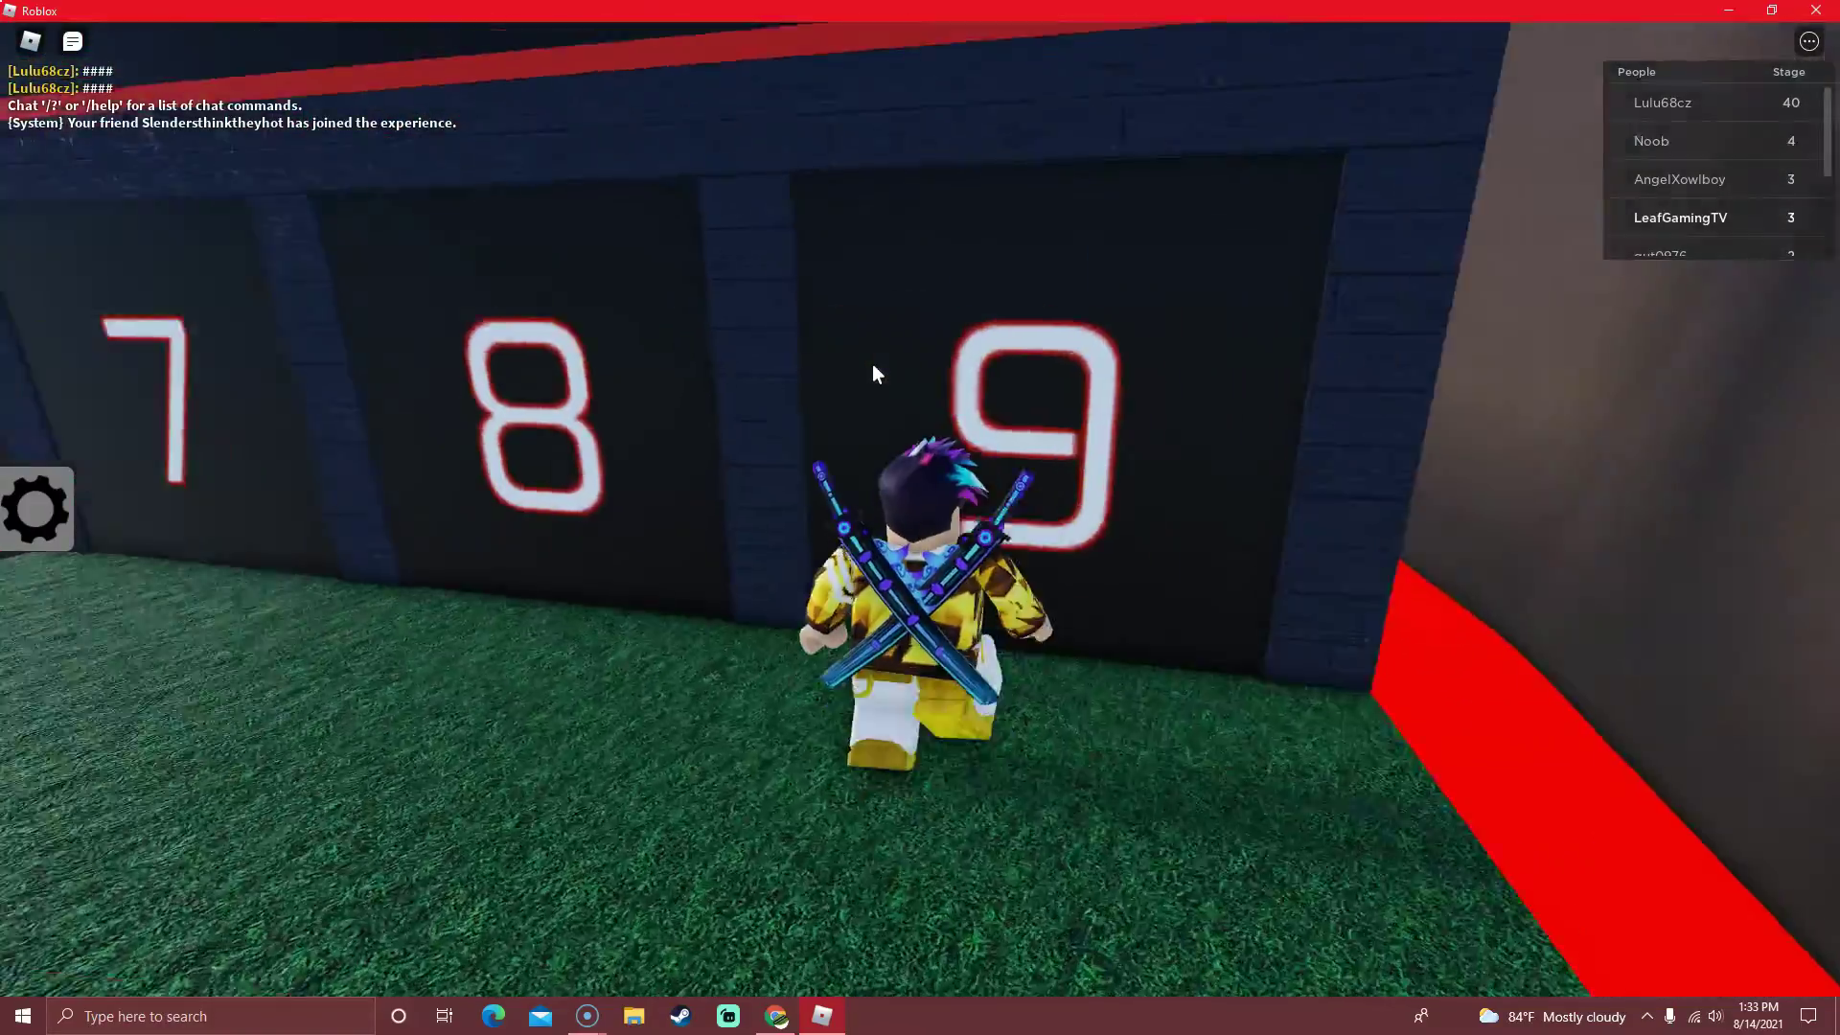
Cross the orange and black tiles to the platform before the 8 + 5 board.
key("s")
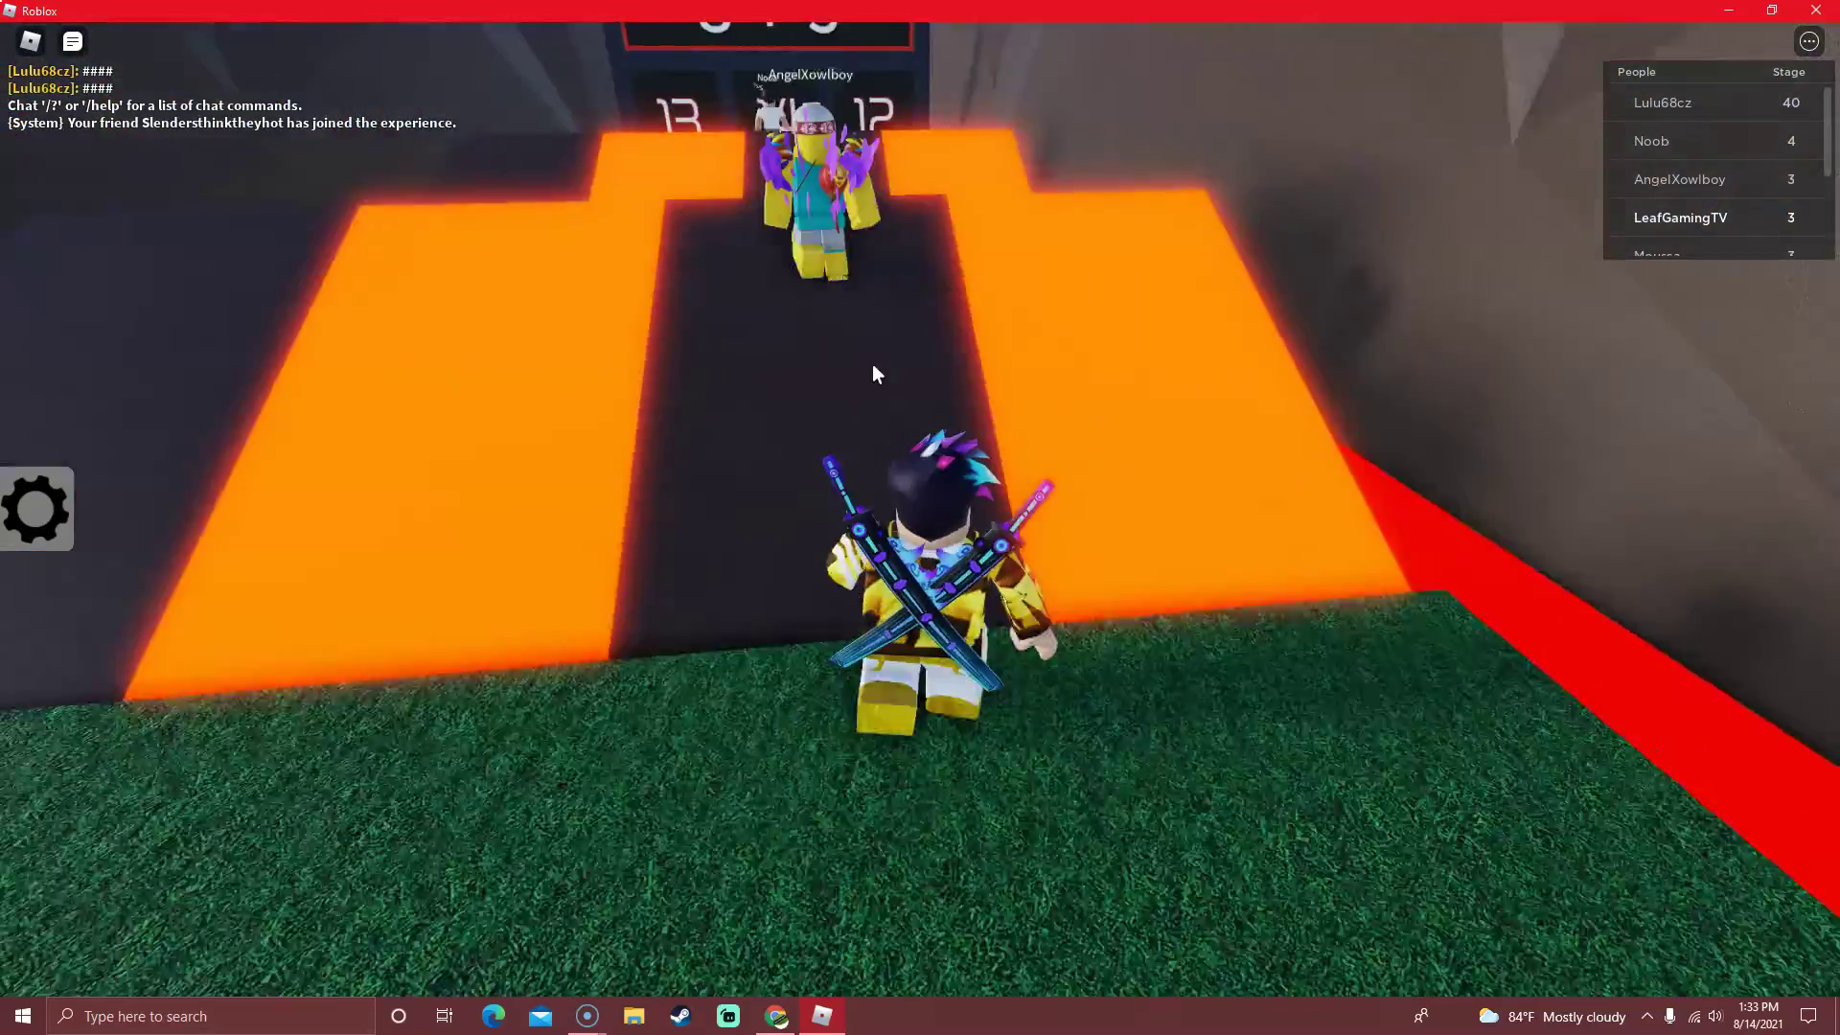
key("w")
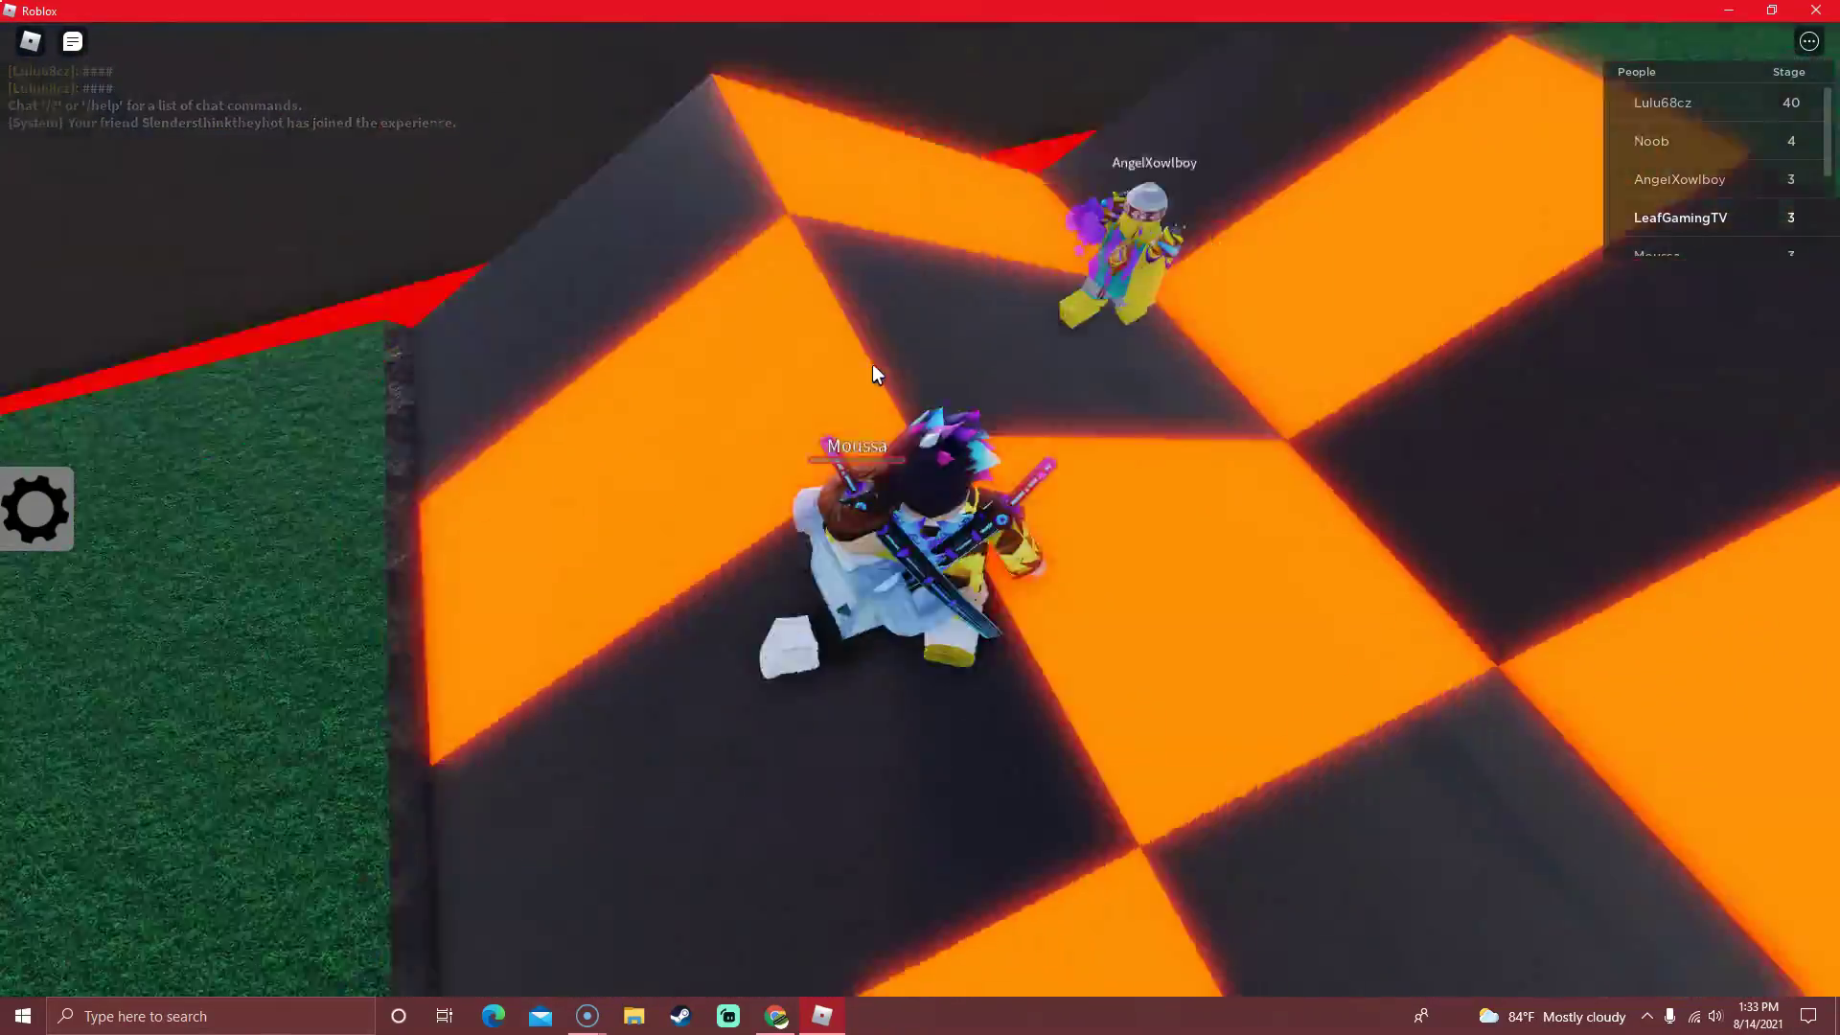
key("w")
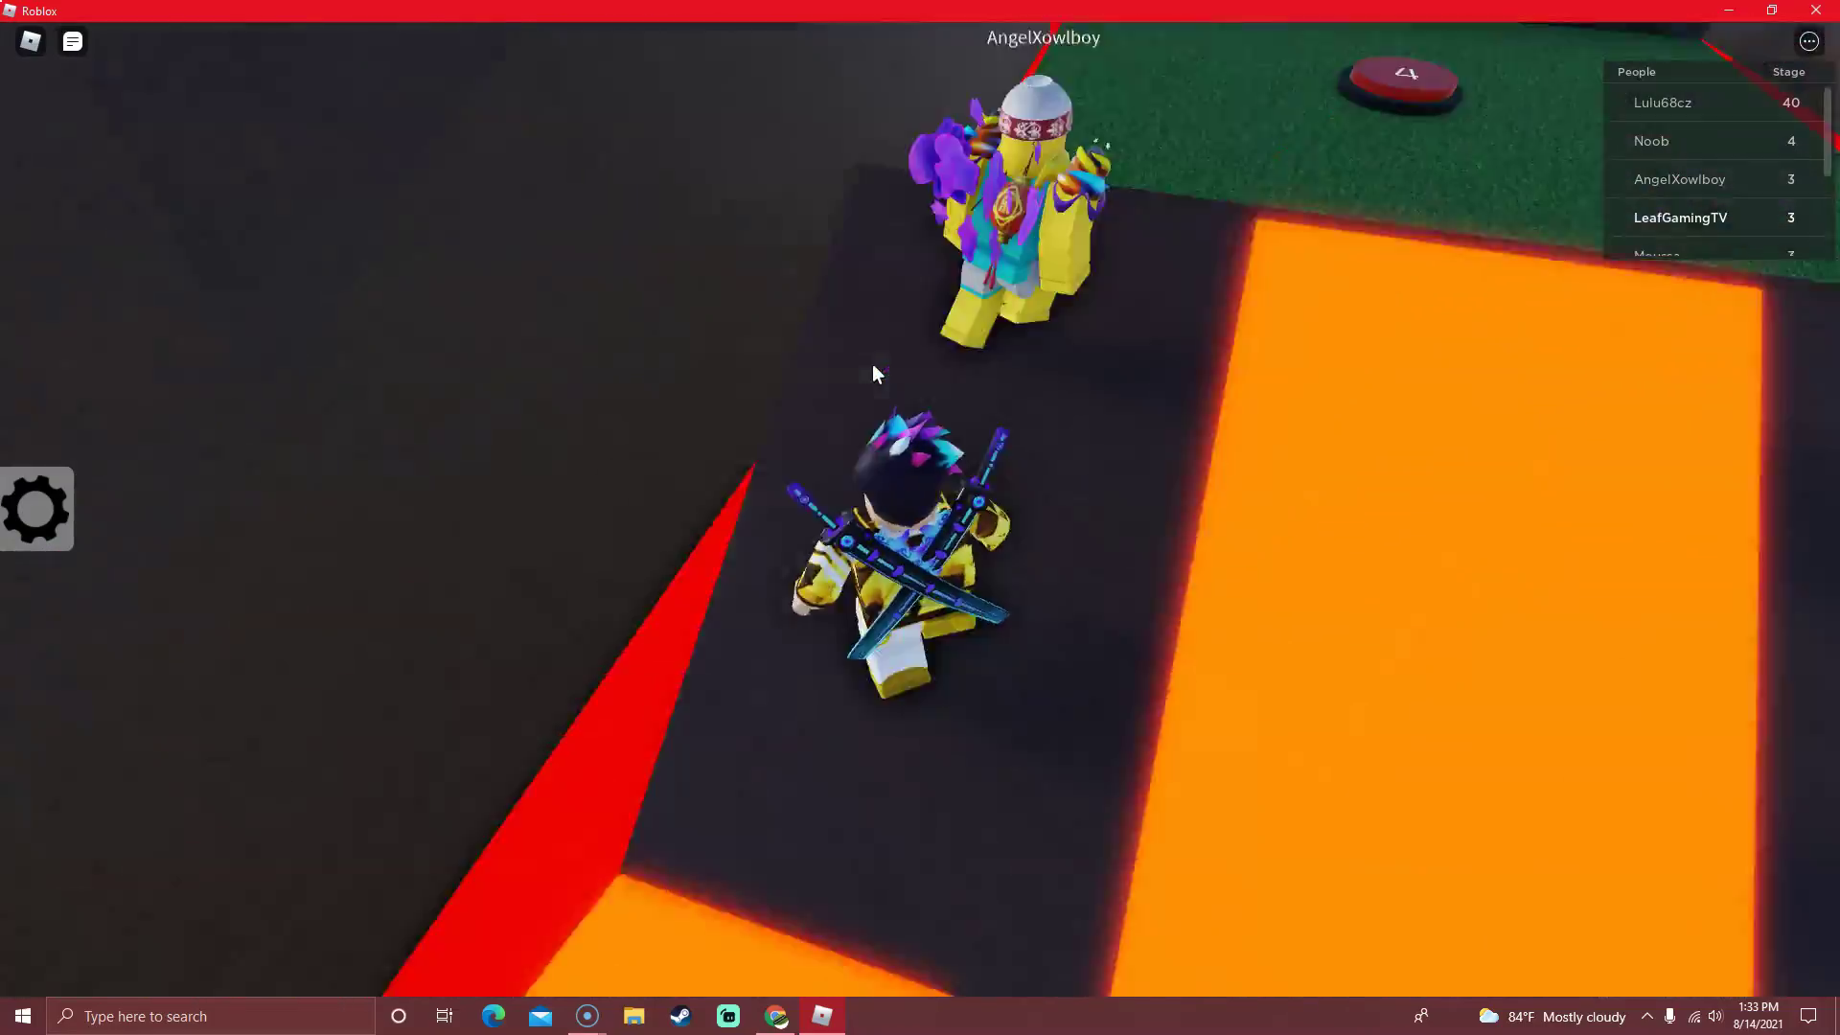
key("w")
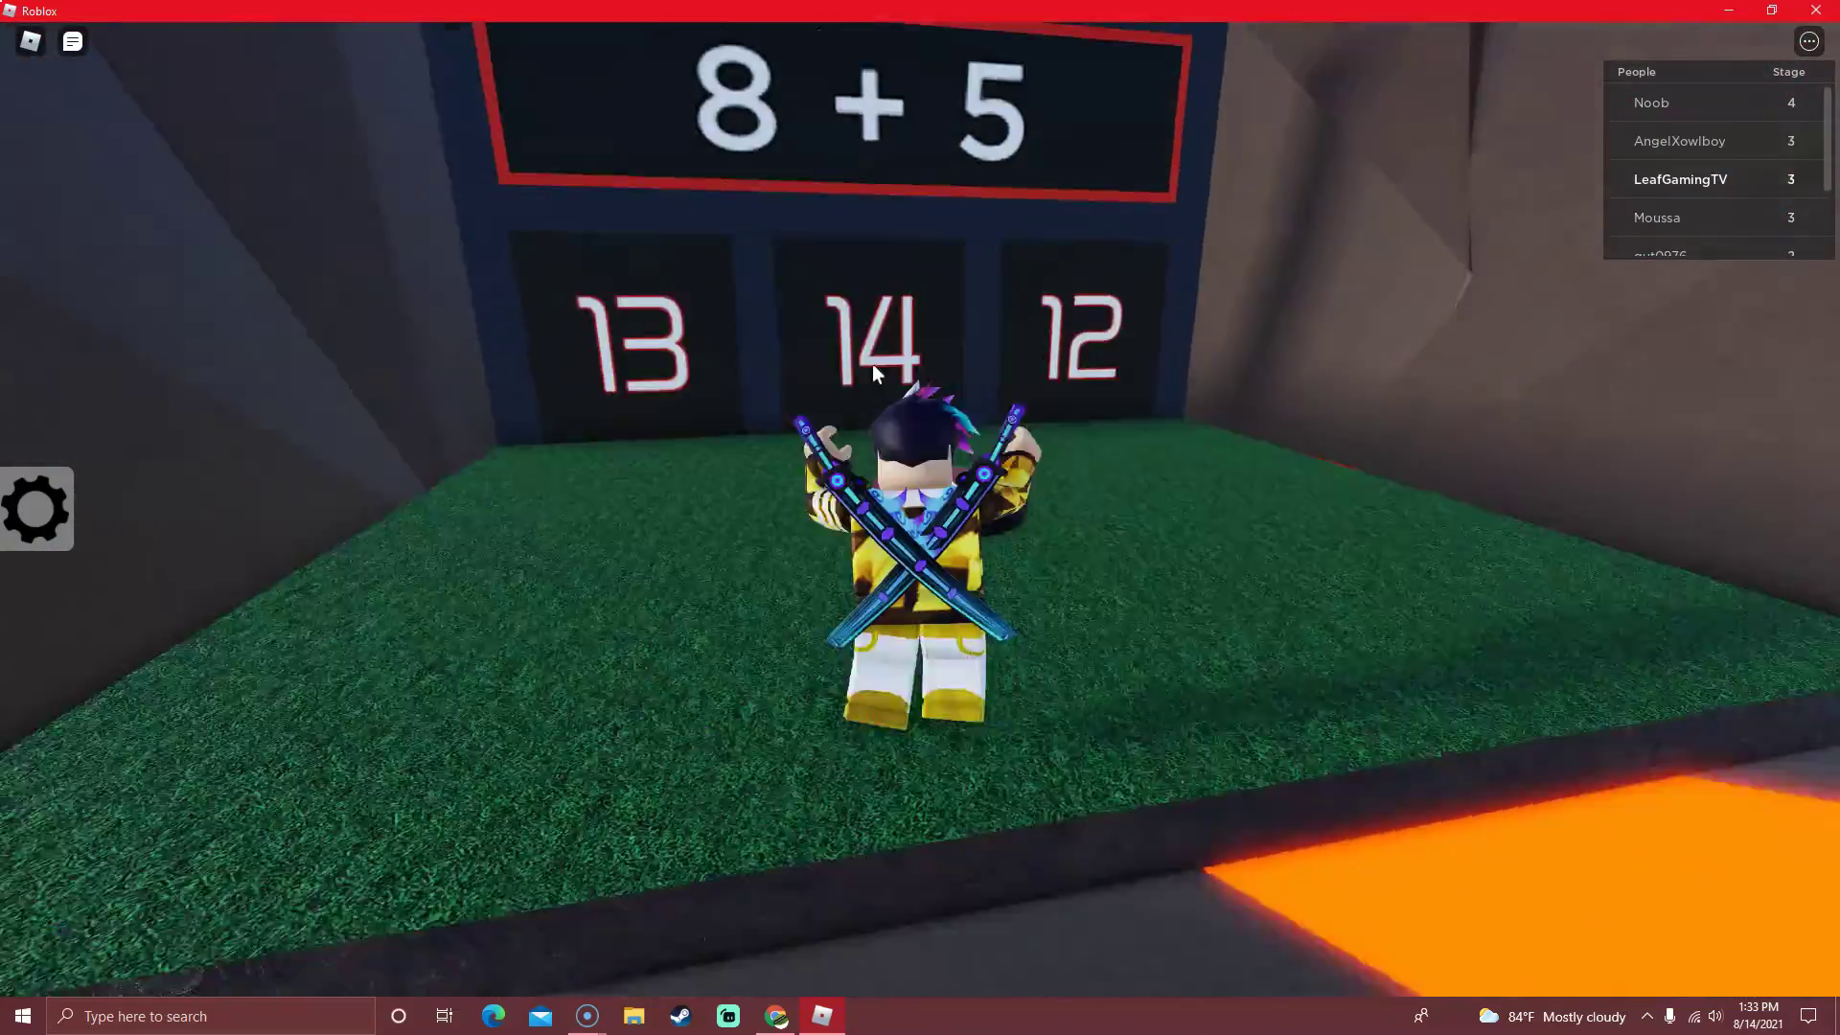
Answer 8 + 5 with 13 and climb toward the 9 + 7 checkpoint pad.
key("w")
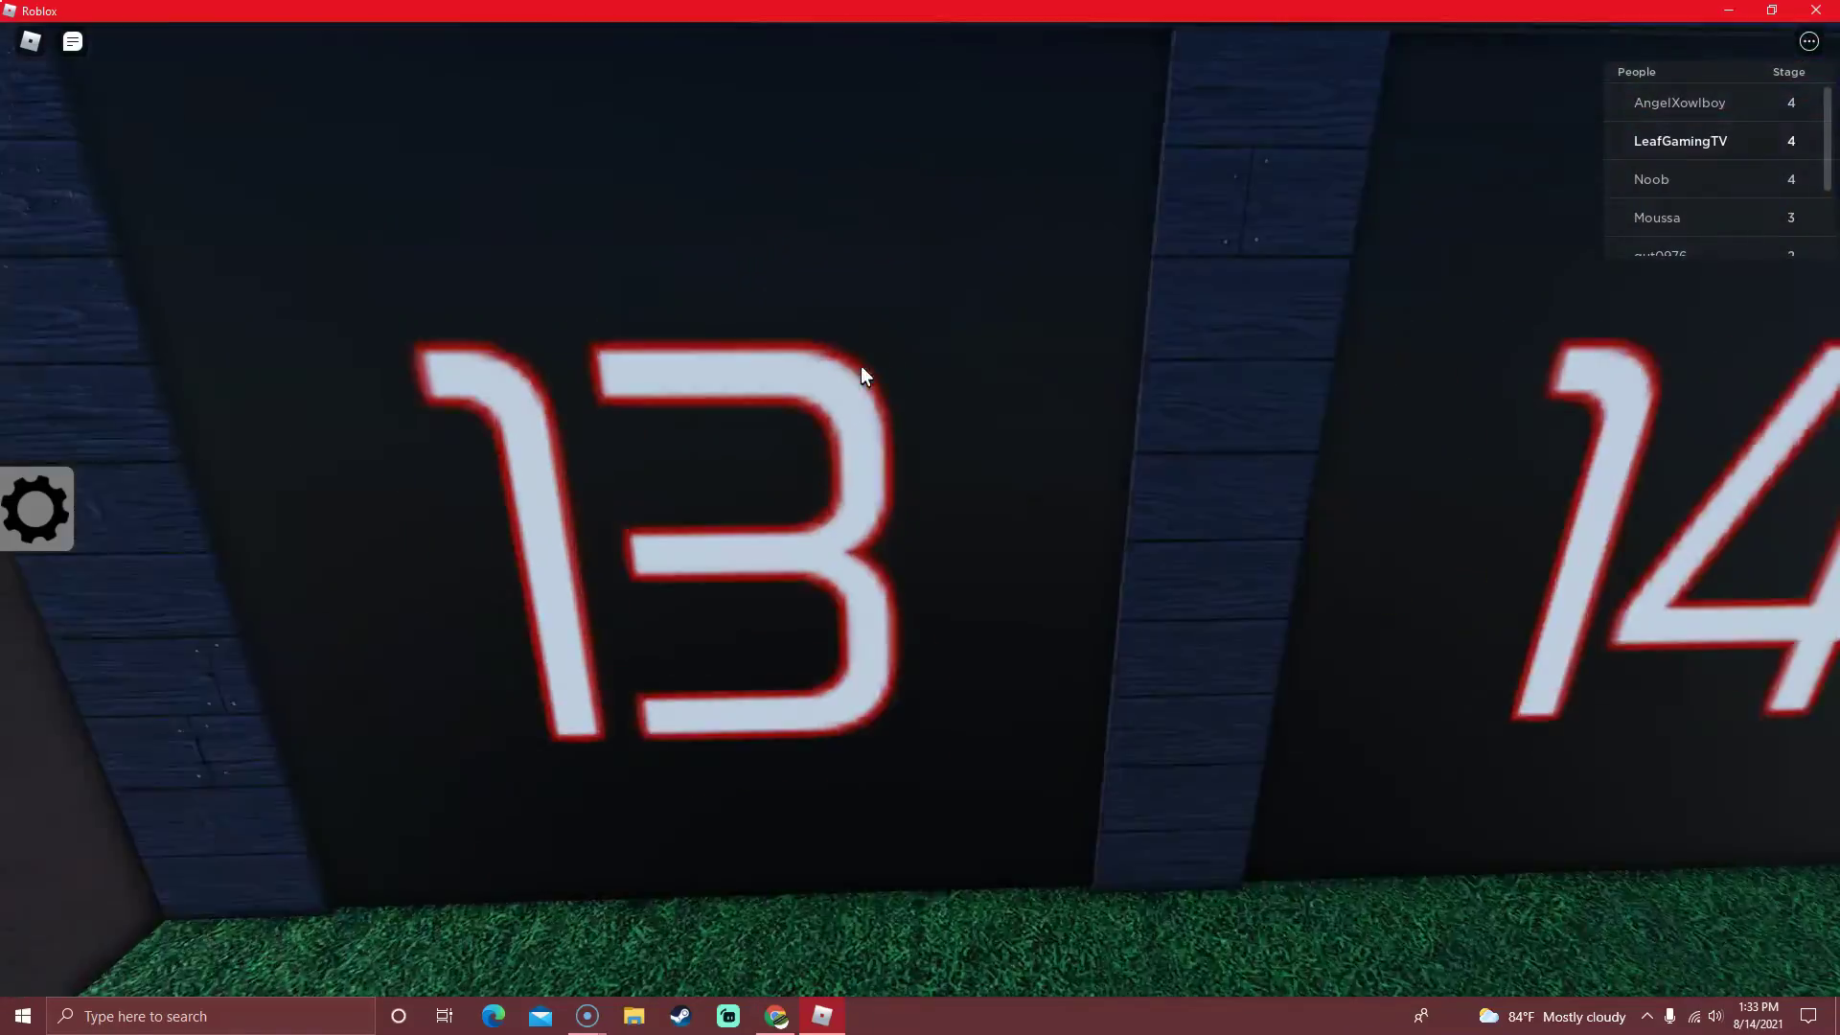
key("w")
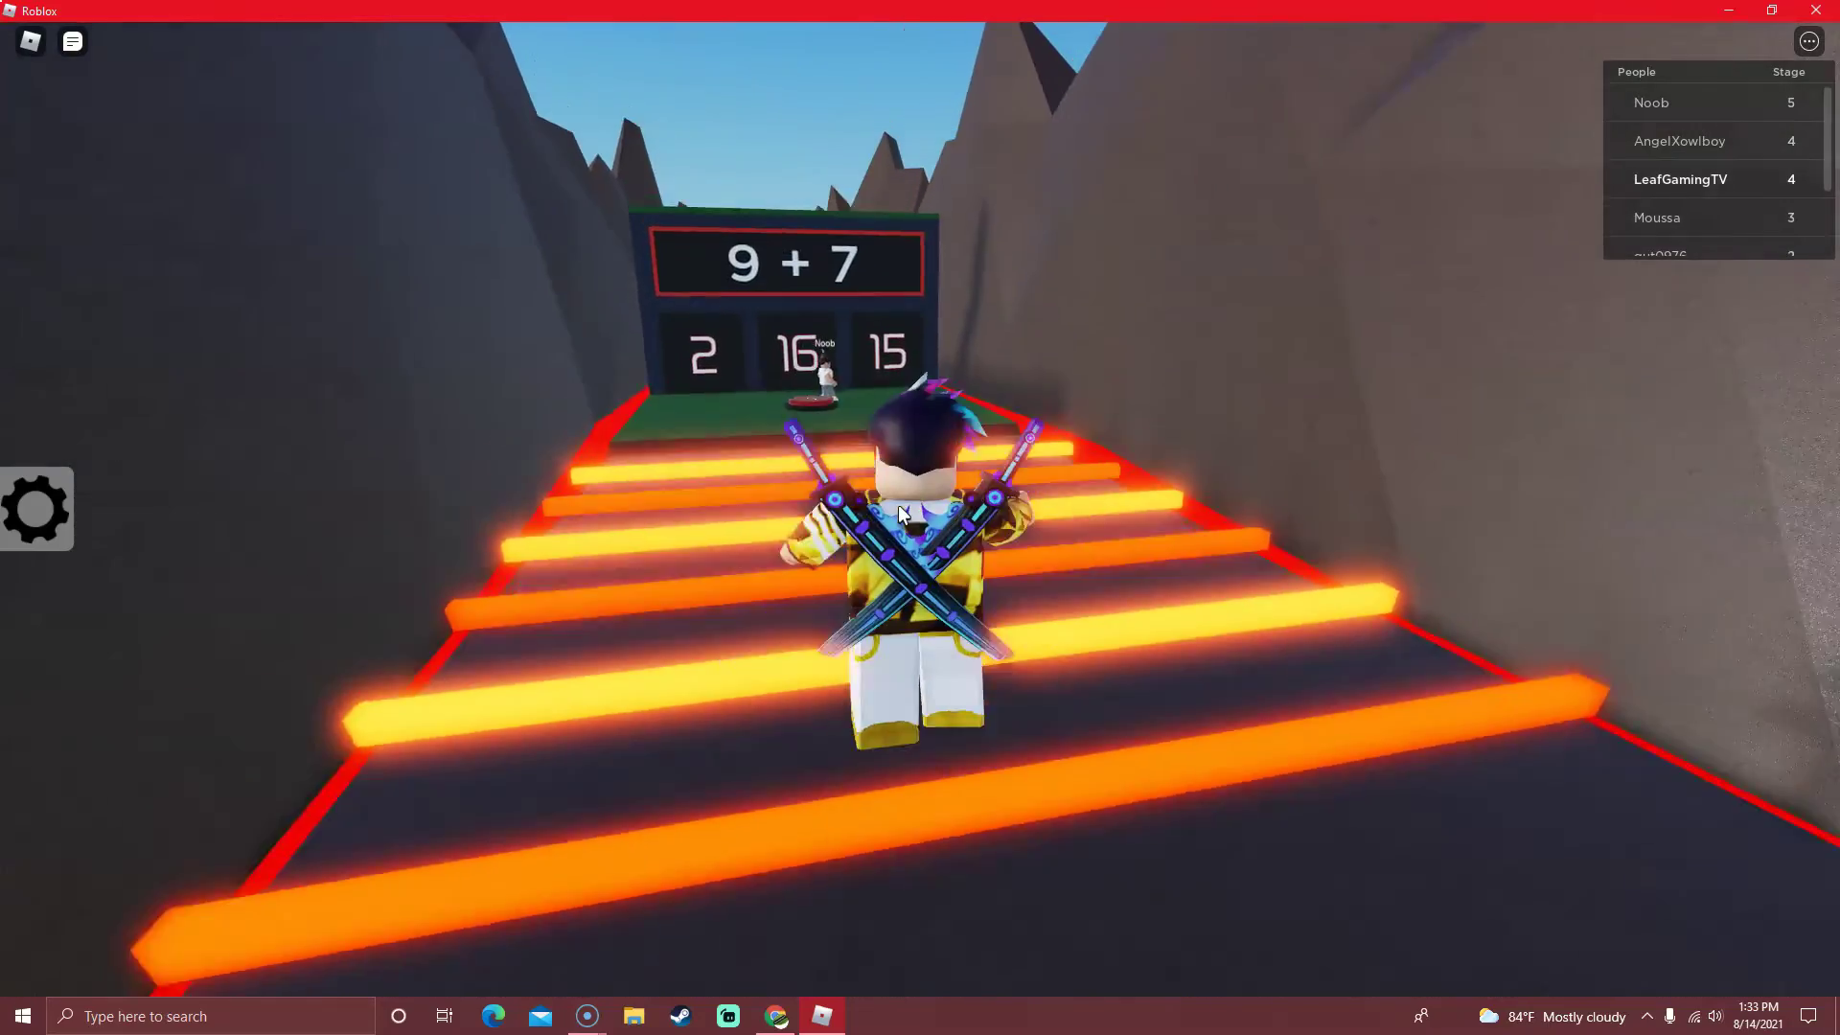
key("w")
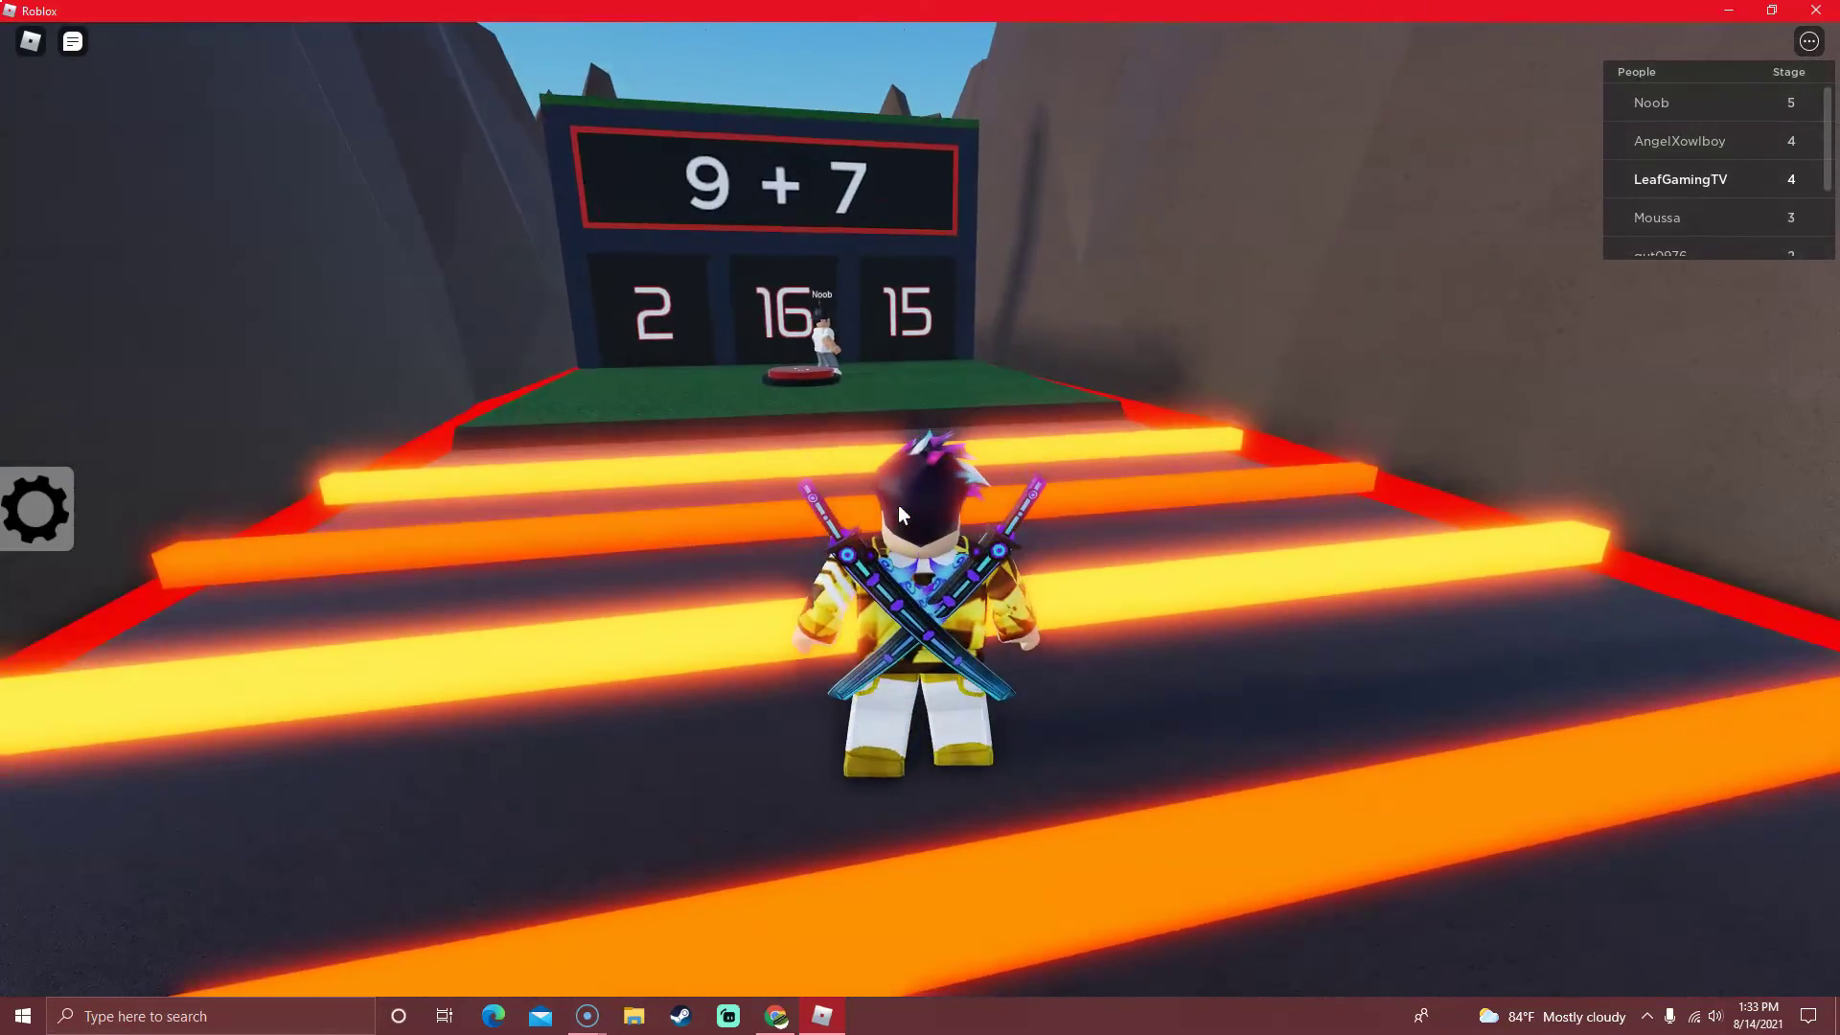
key("w")
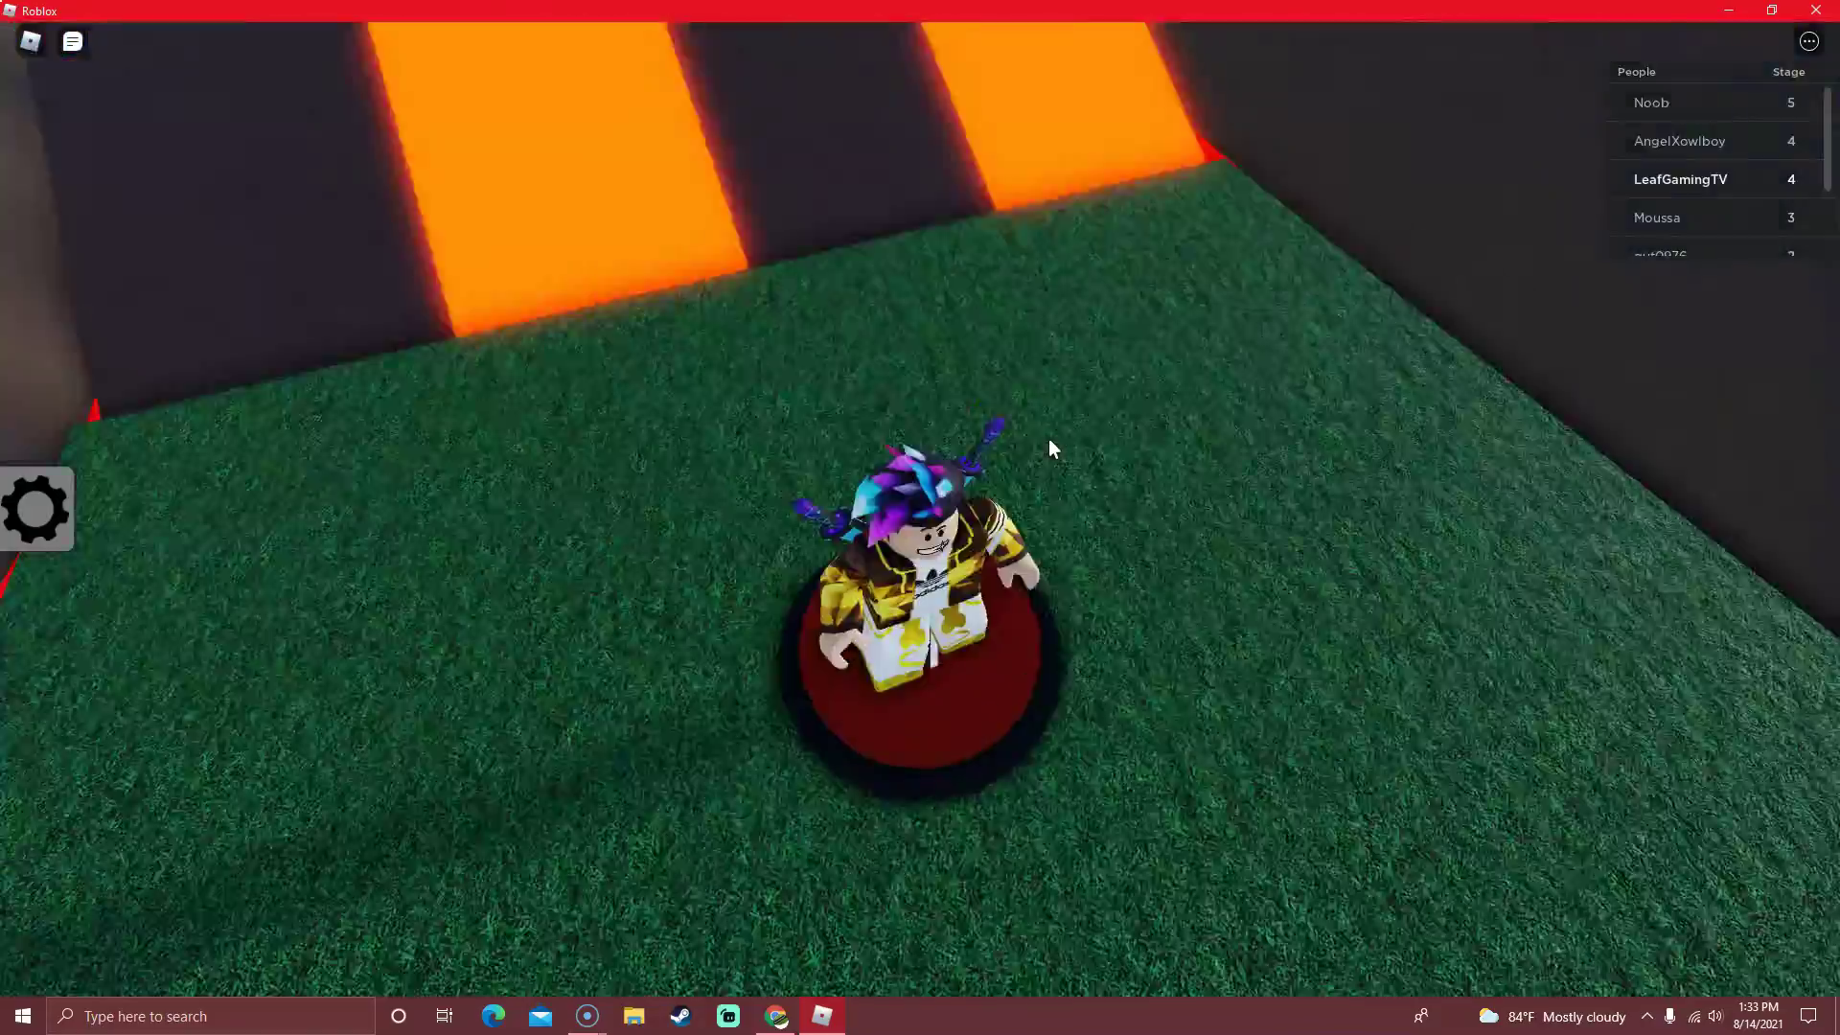
key("w")
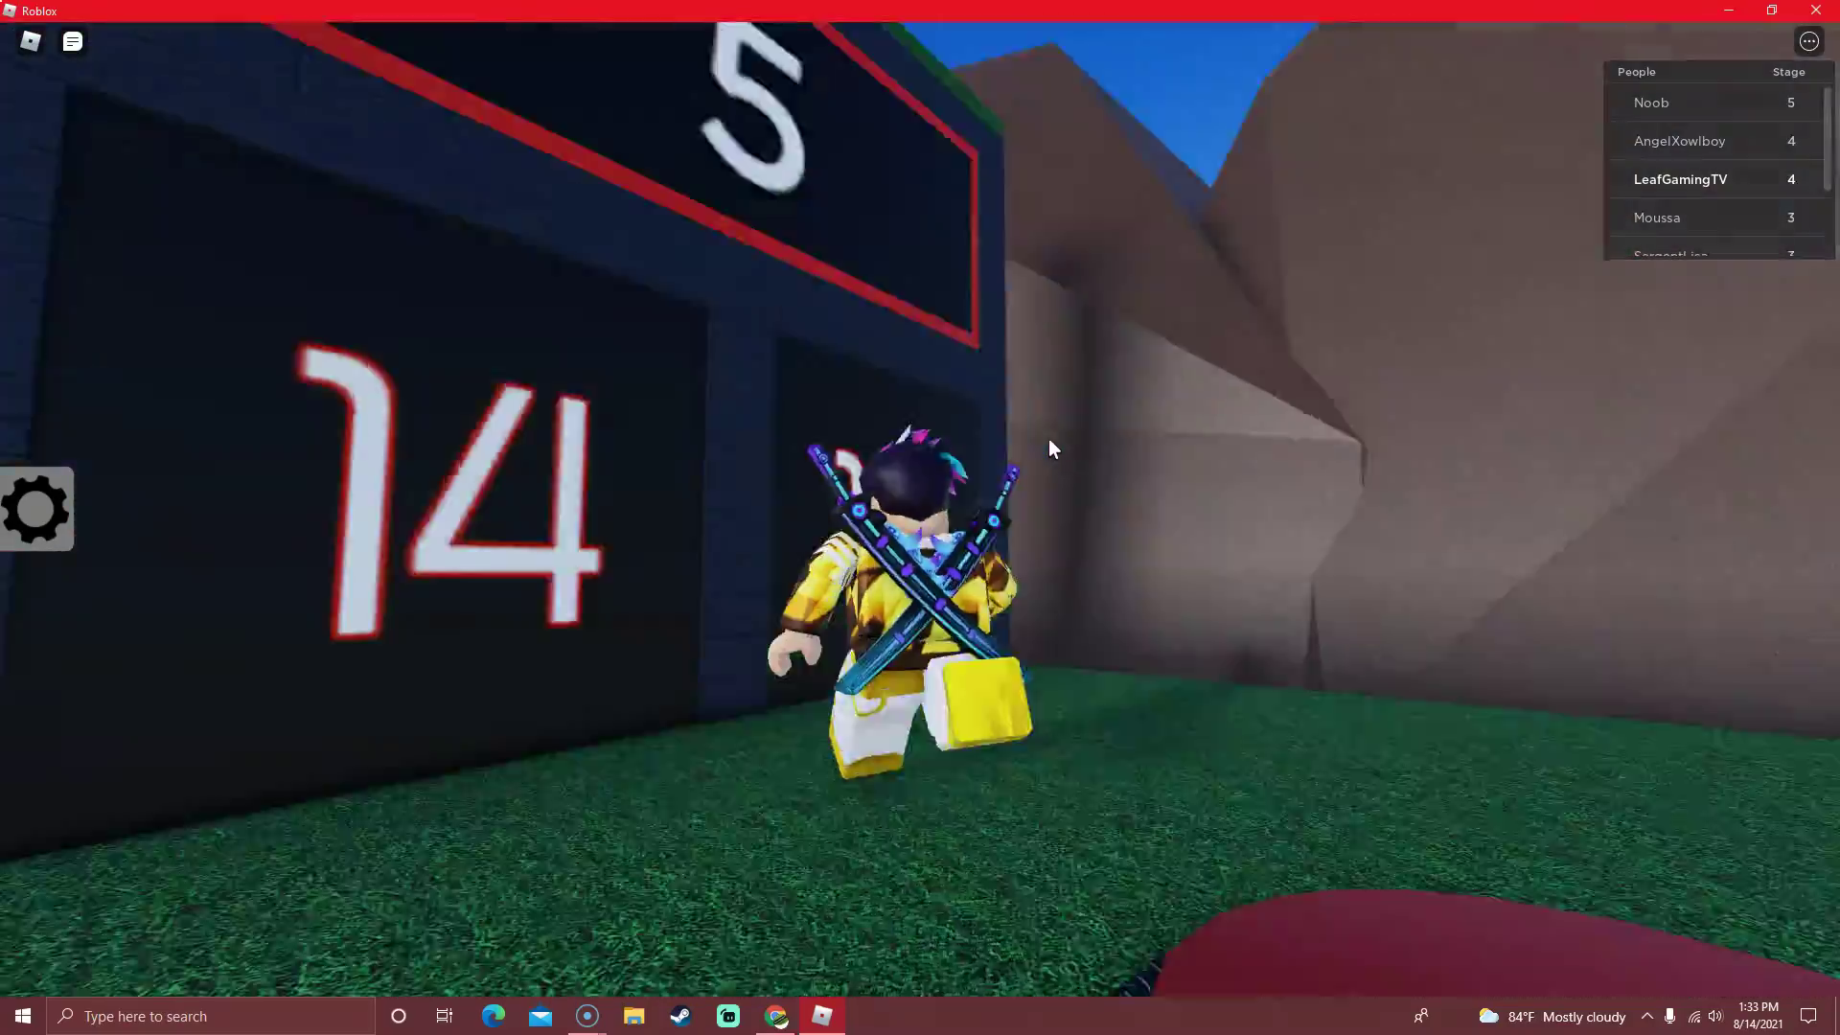
key("w")
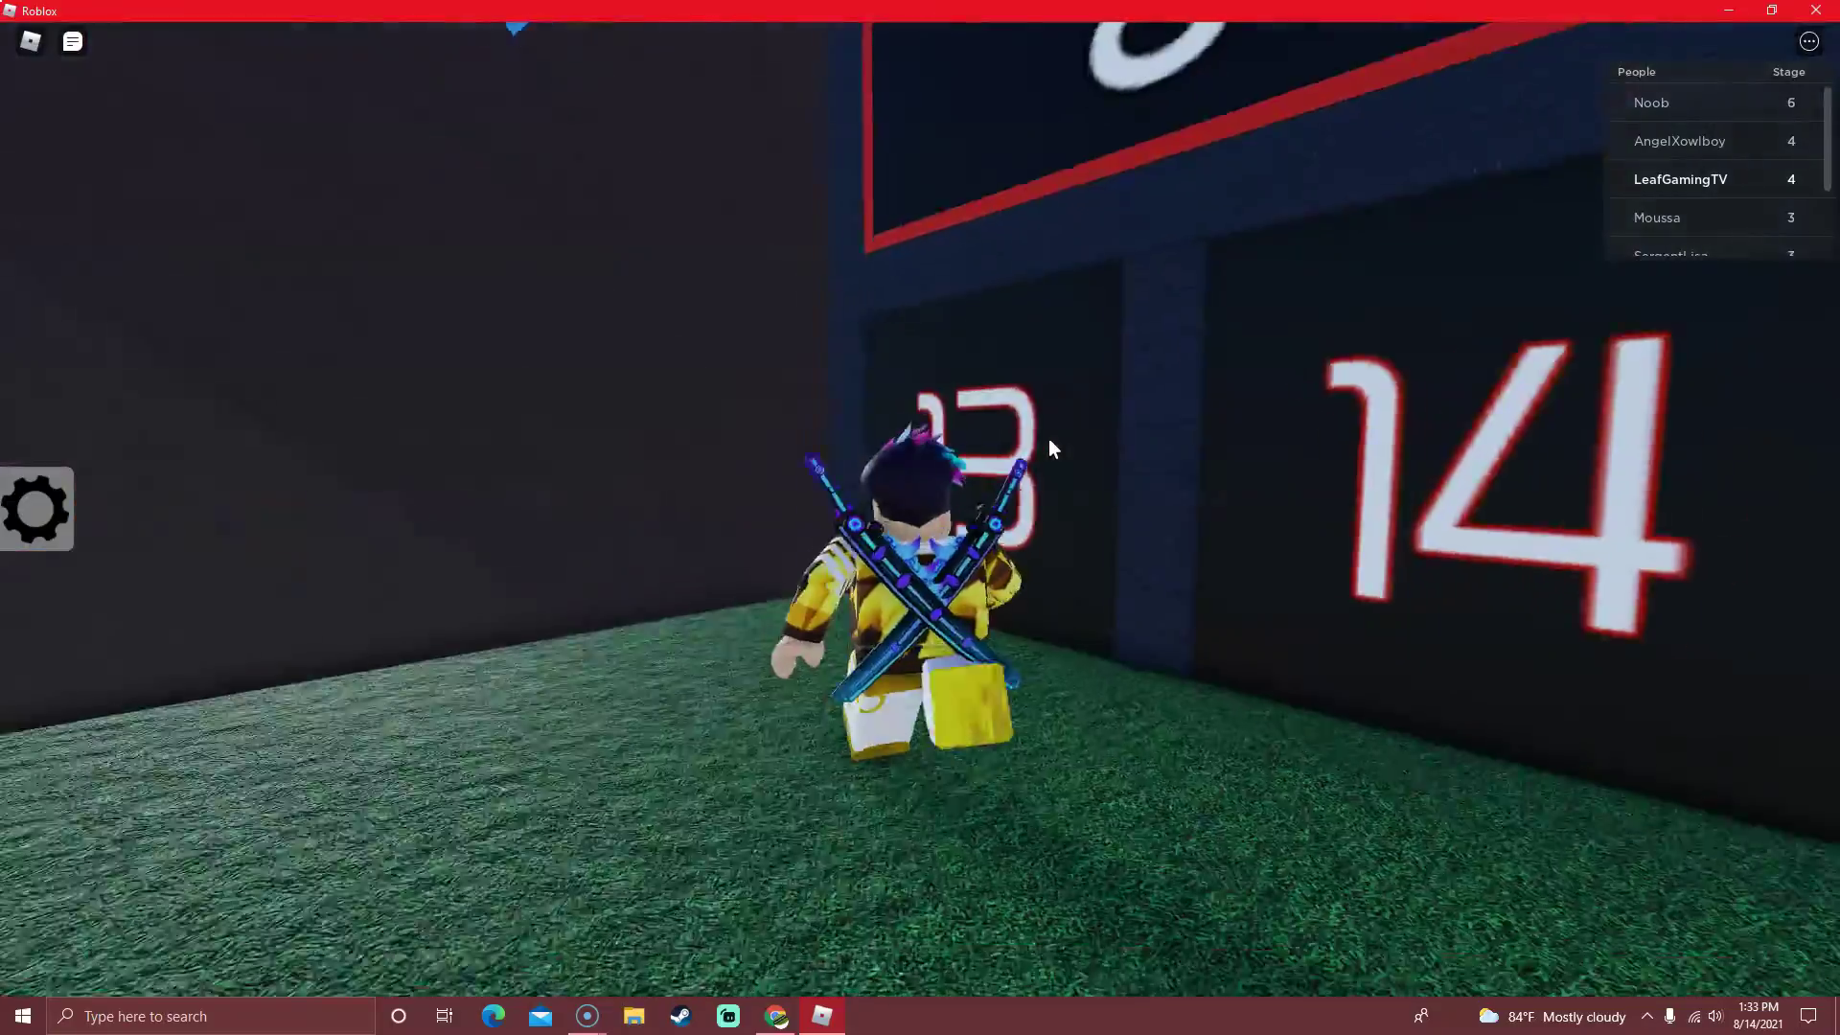
Jump up the glowing lava stairs bar by bar toward the green platform.
key("Left")
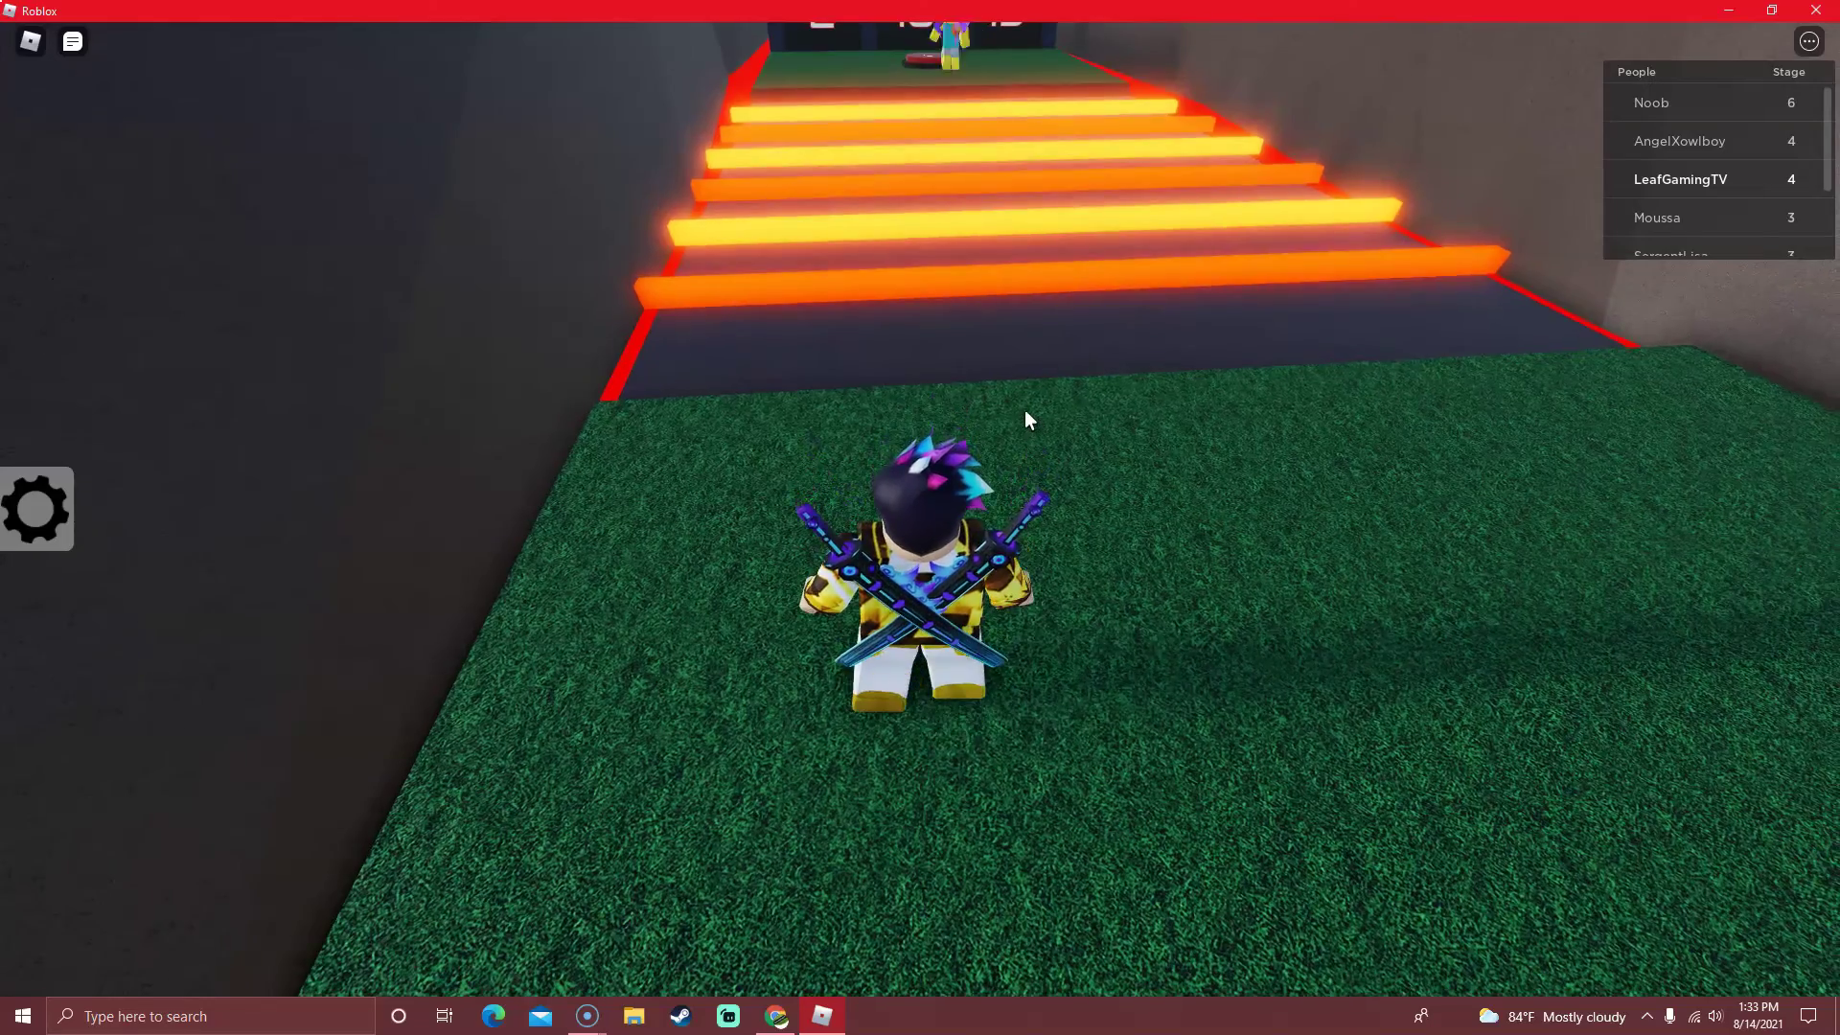
key("w")
scroll(1026, 410, "up", 3)
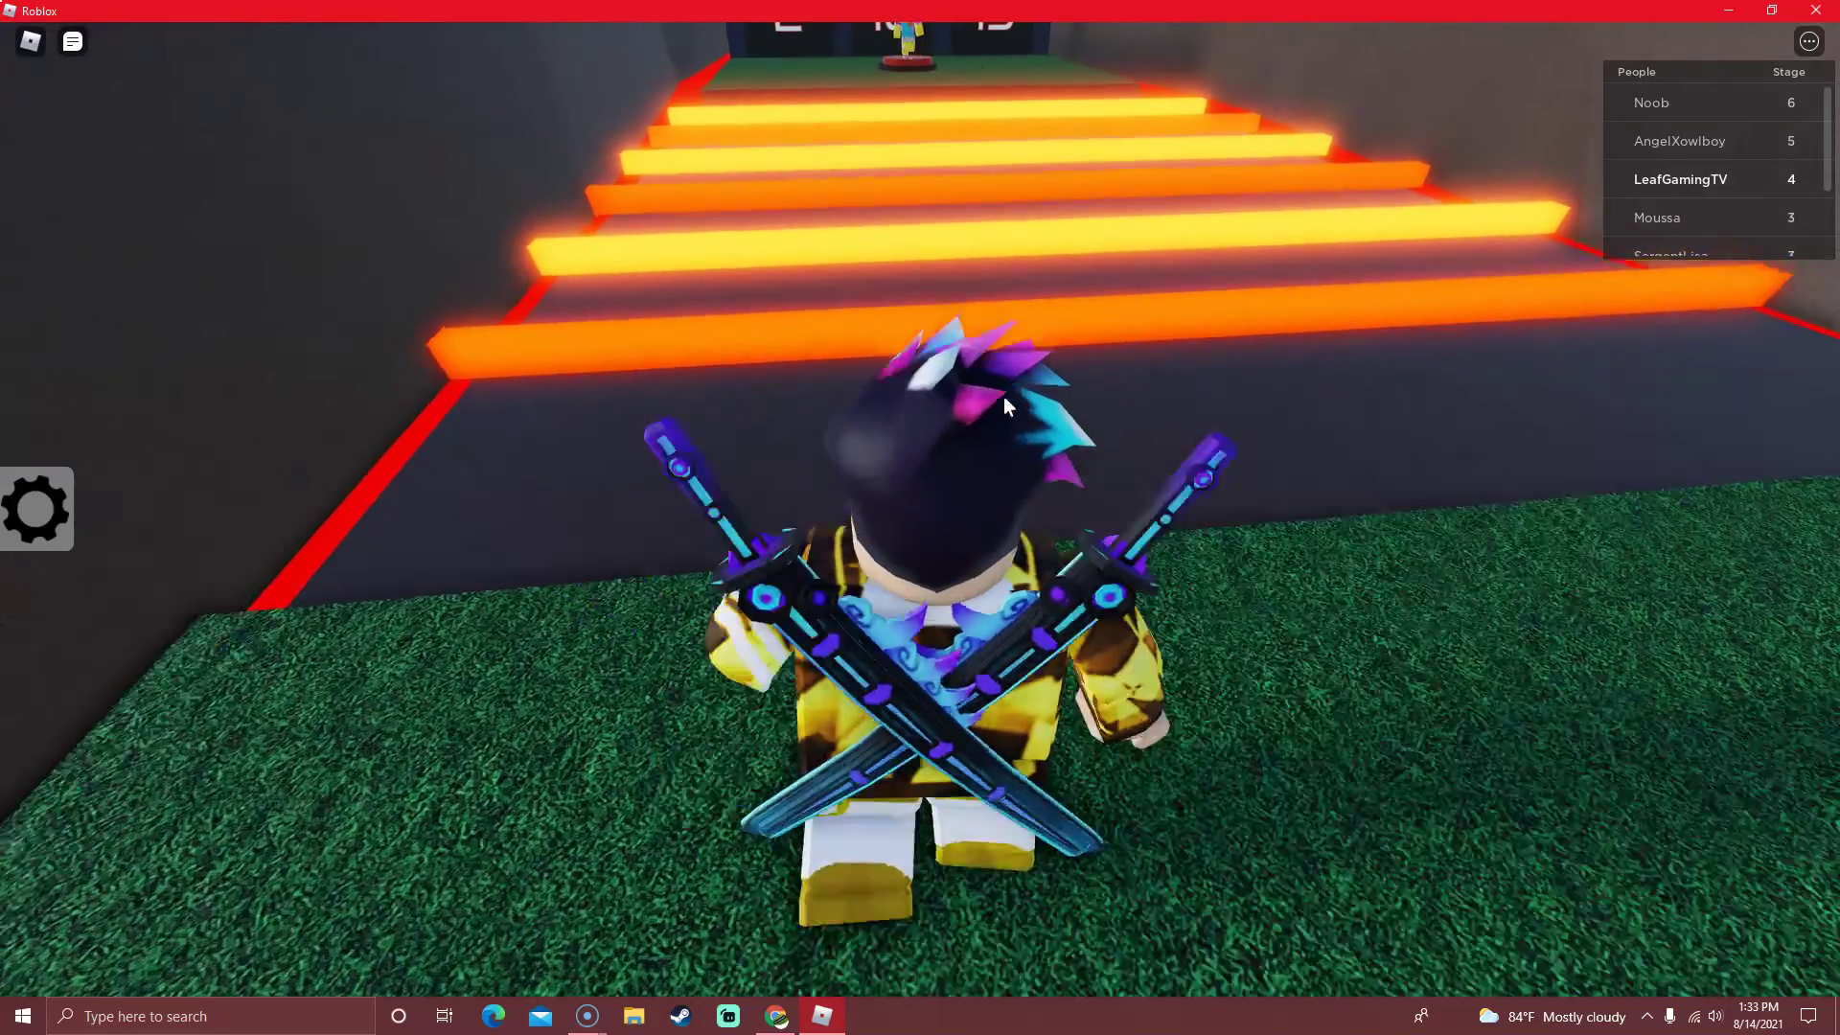
key("w")
key("space")
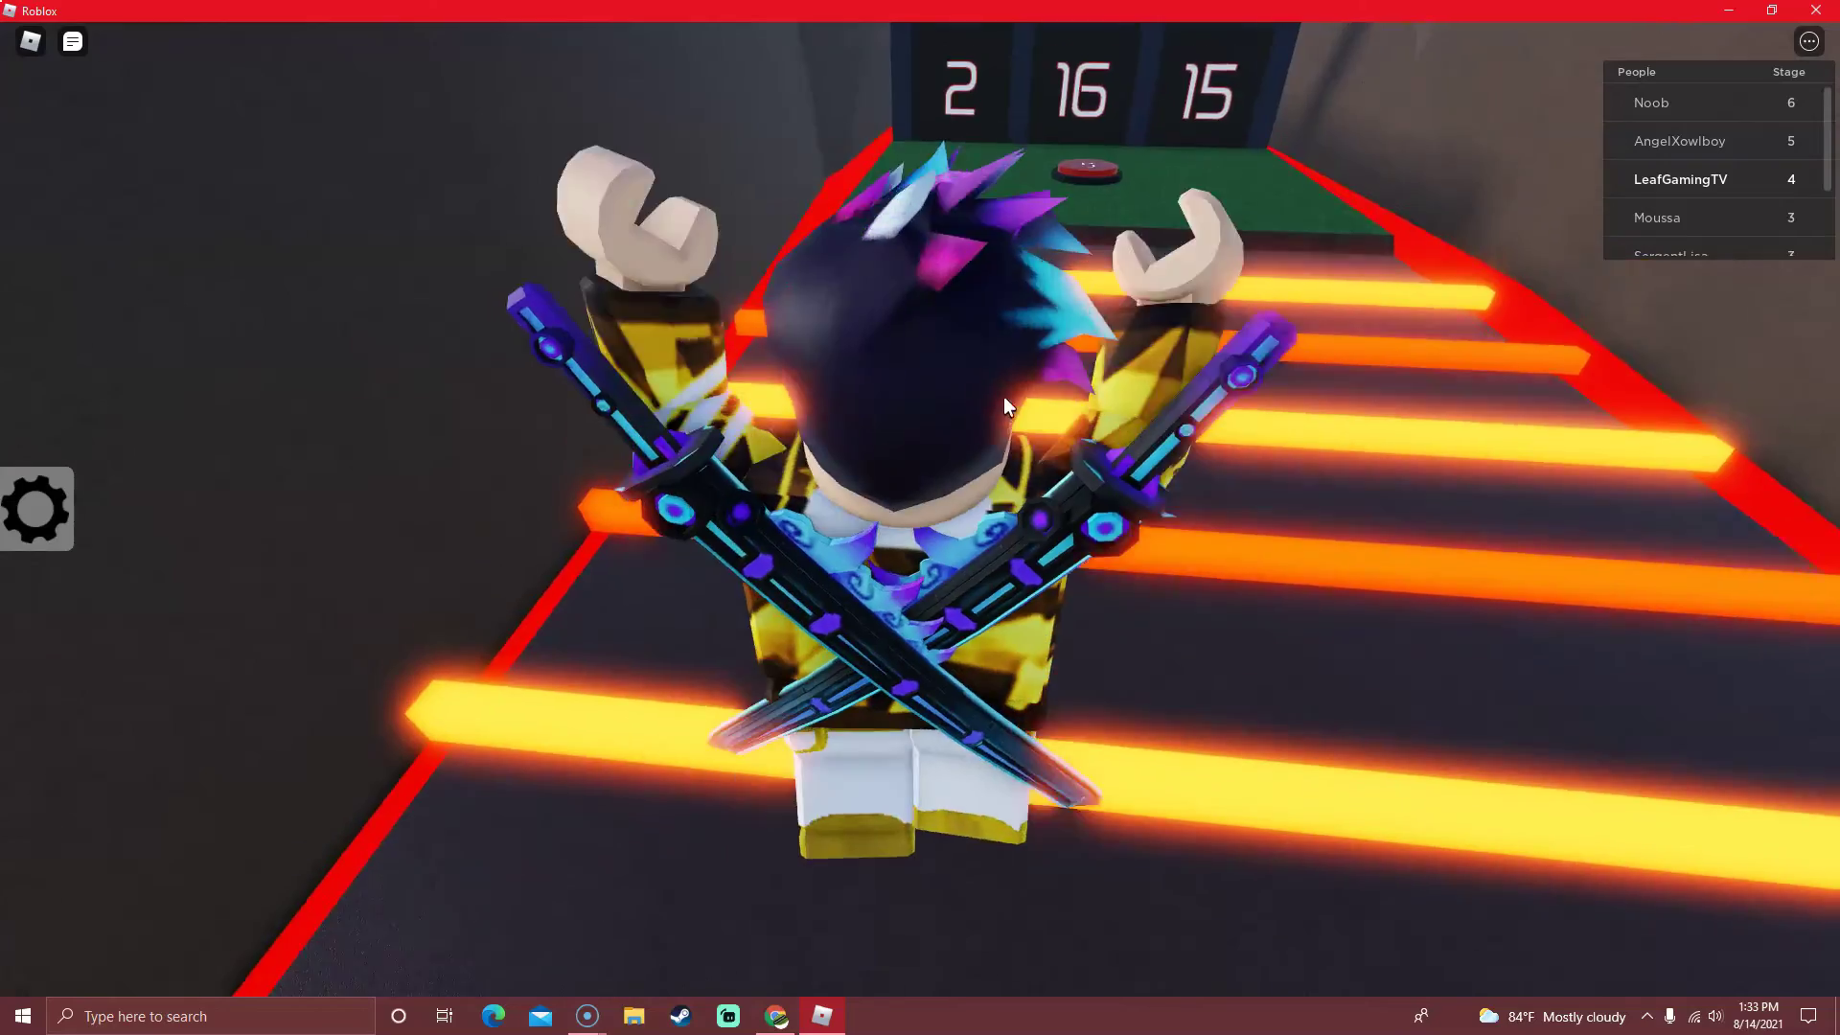
scroll(1004, 395, "down", 3)
scroll(1066, 365, "down", 3)
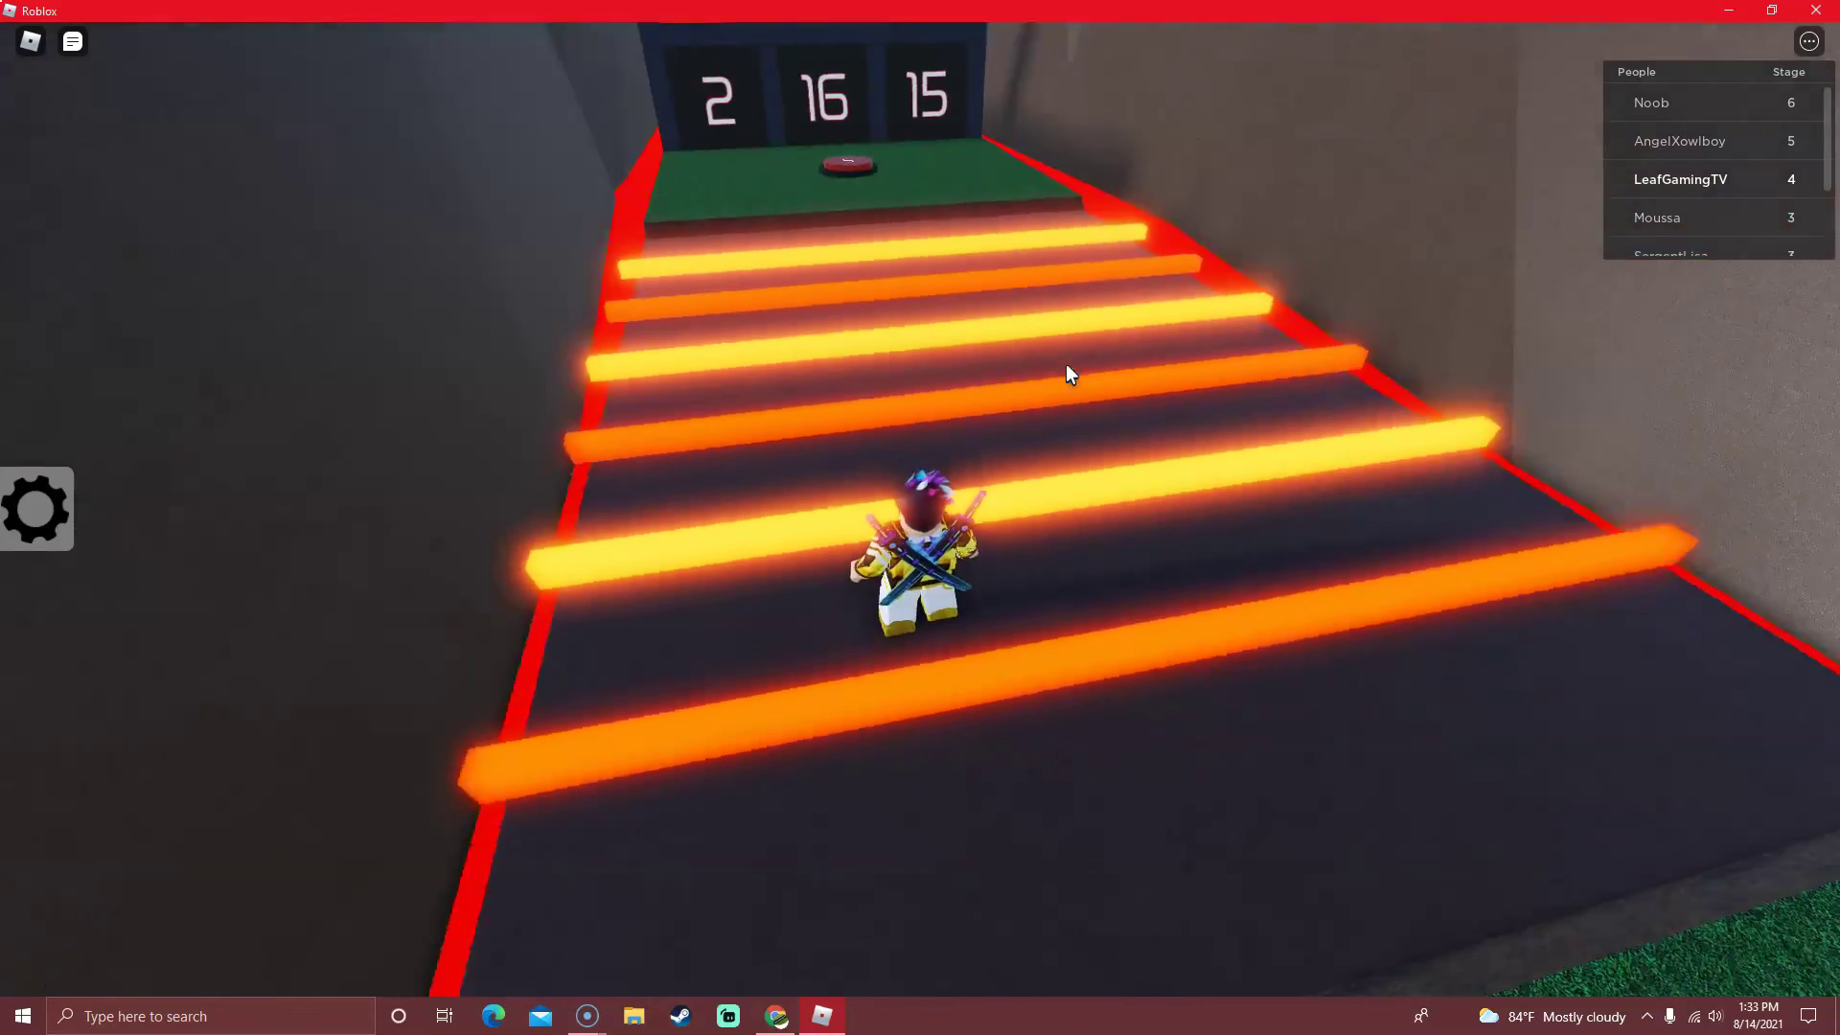
left_click_drag(1064, 364, 1016, 355)
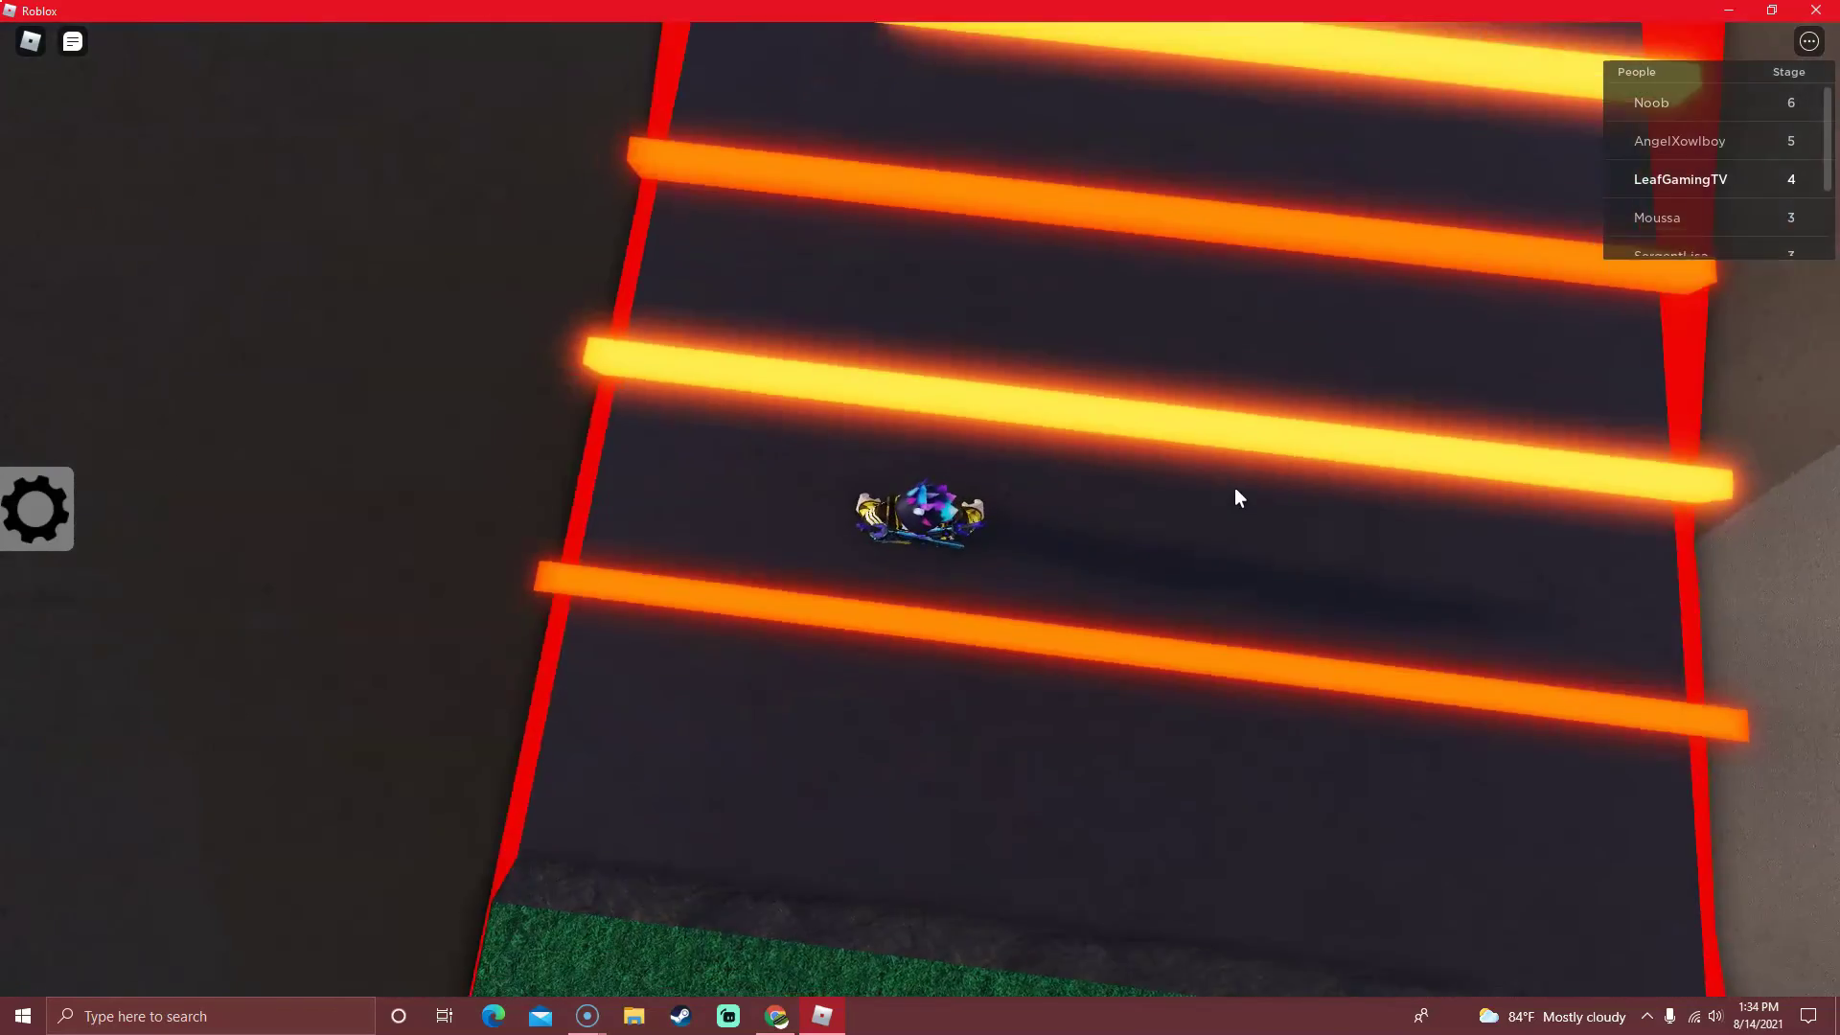
key("w")
key("space")
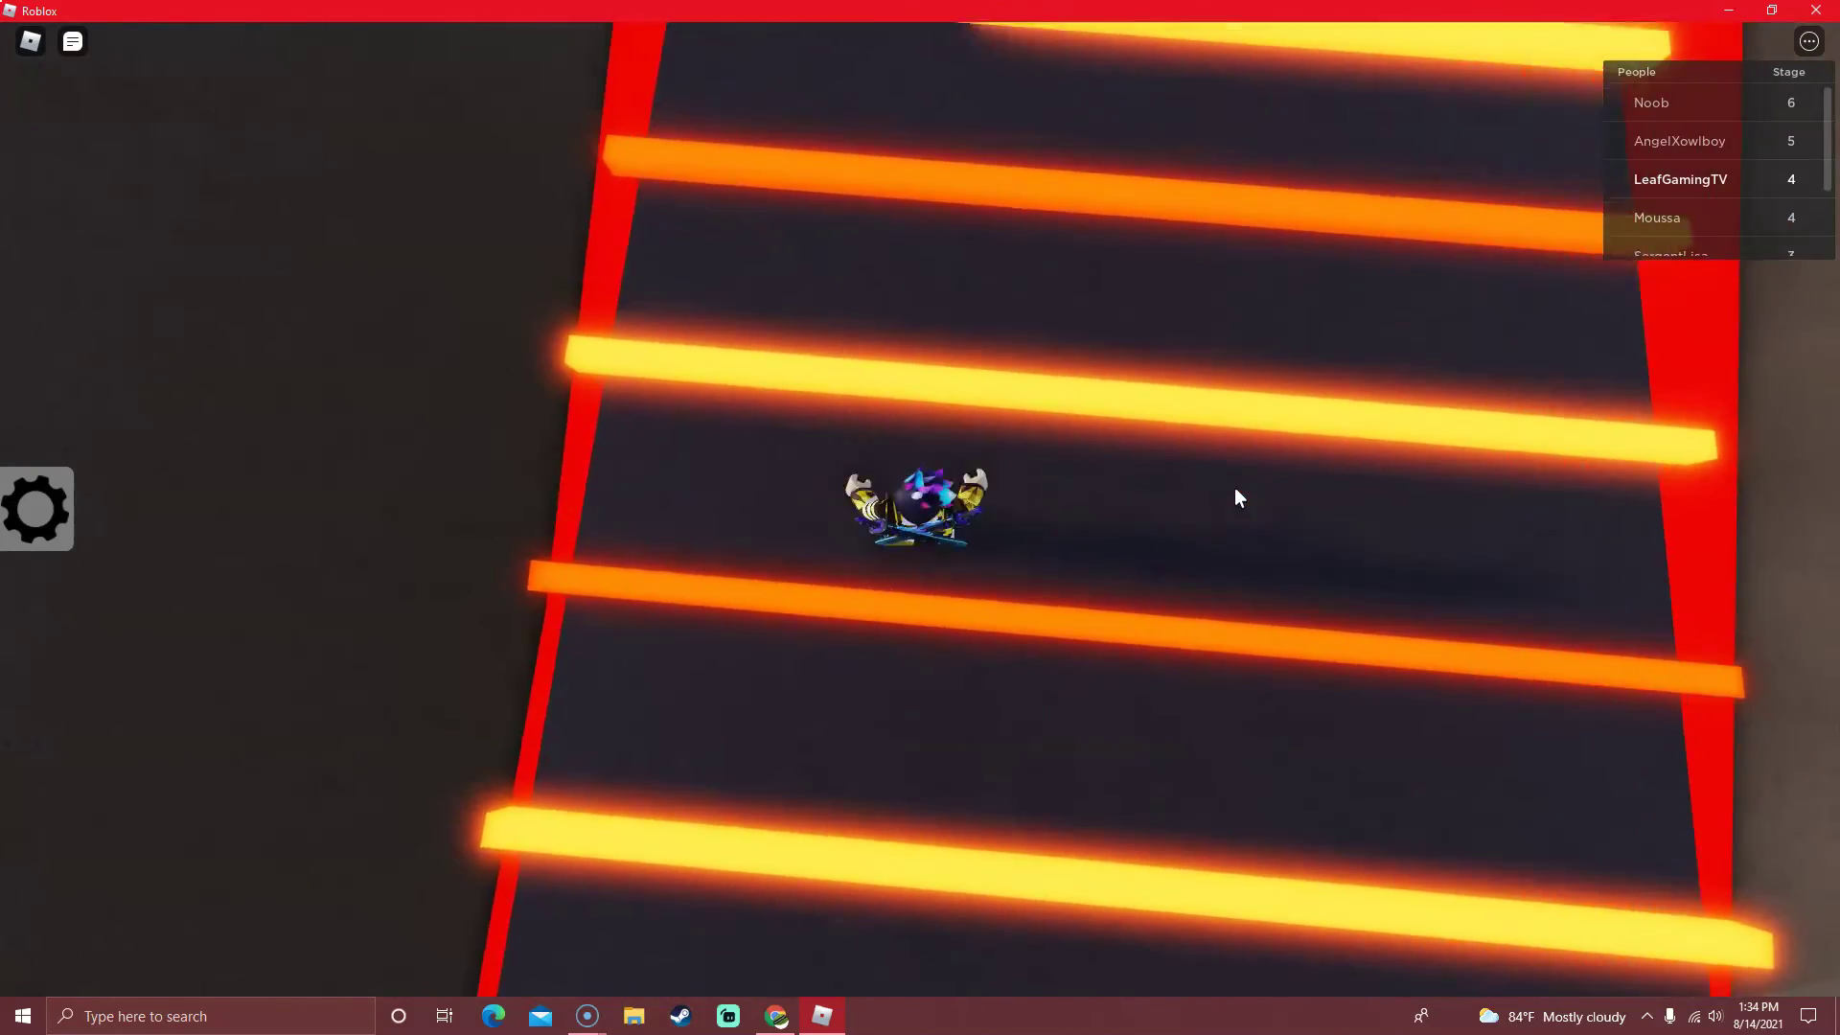
key("w")
key("space")
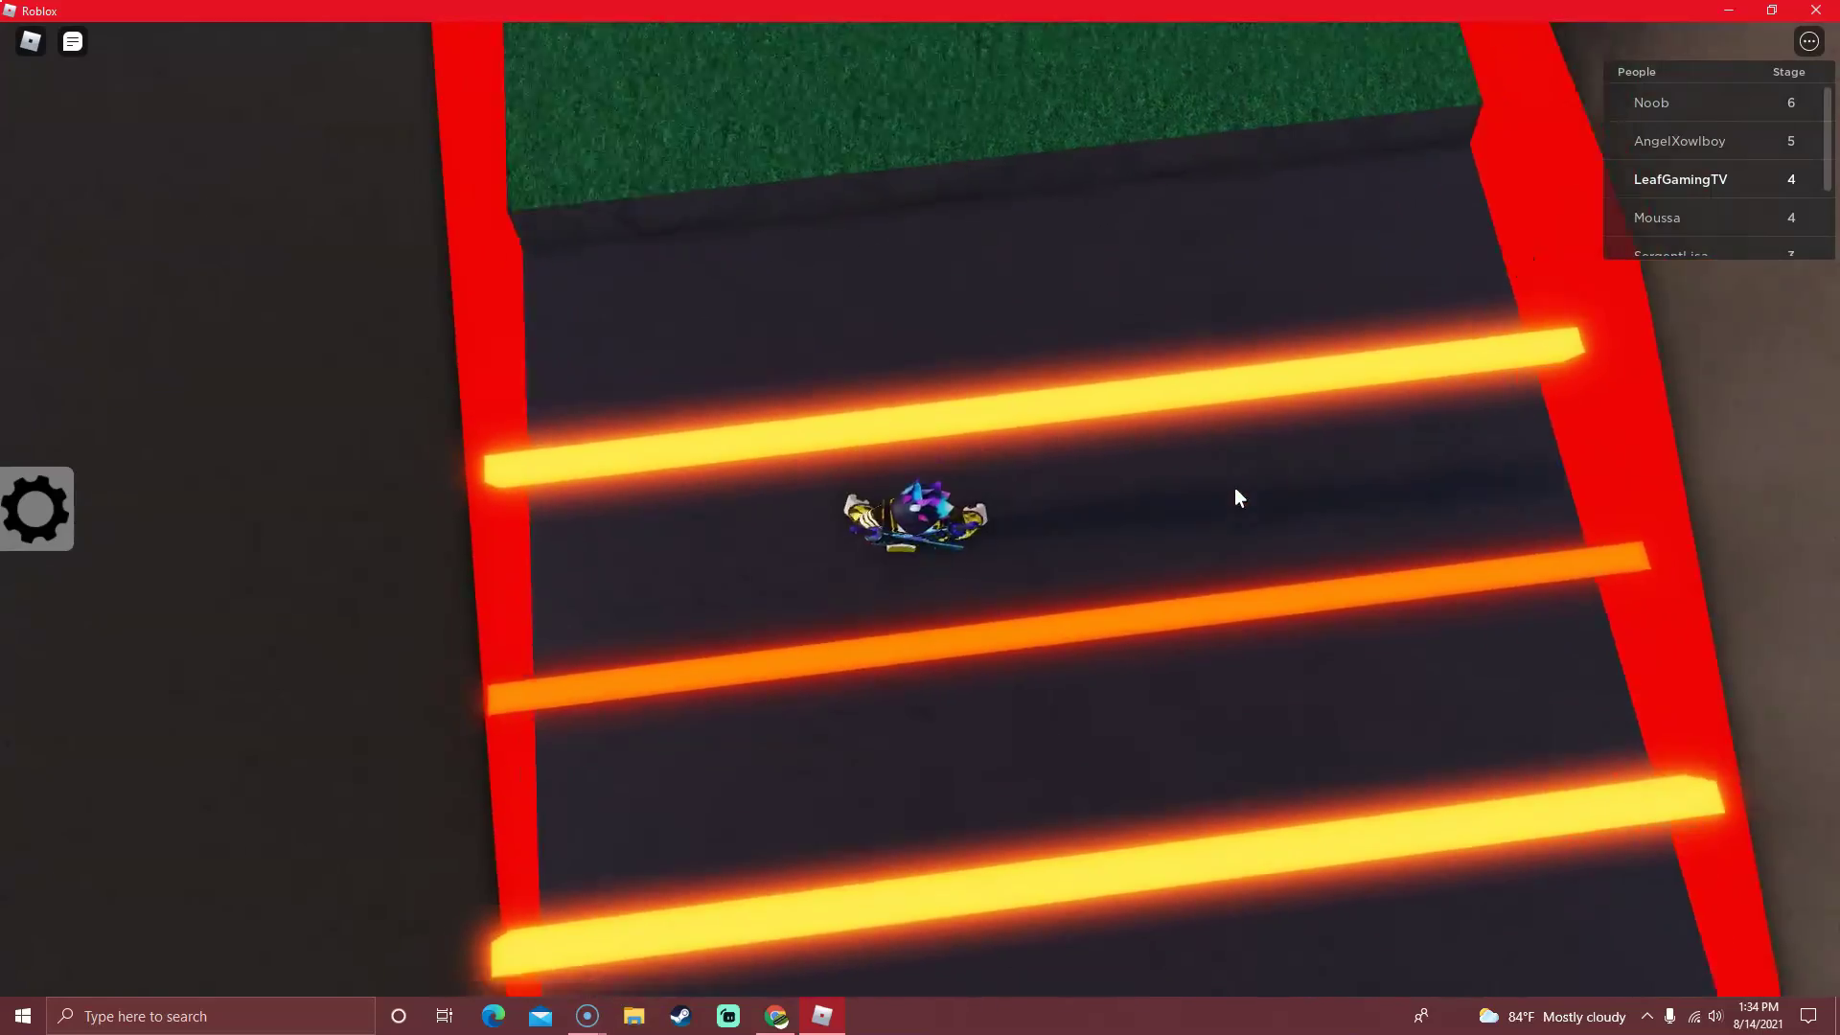
Answer 9 + 7 with 16 and hop across the grey wedges to checkpoint 6.
key("w")
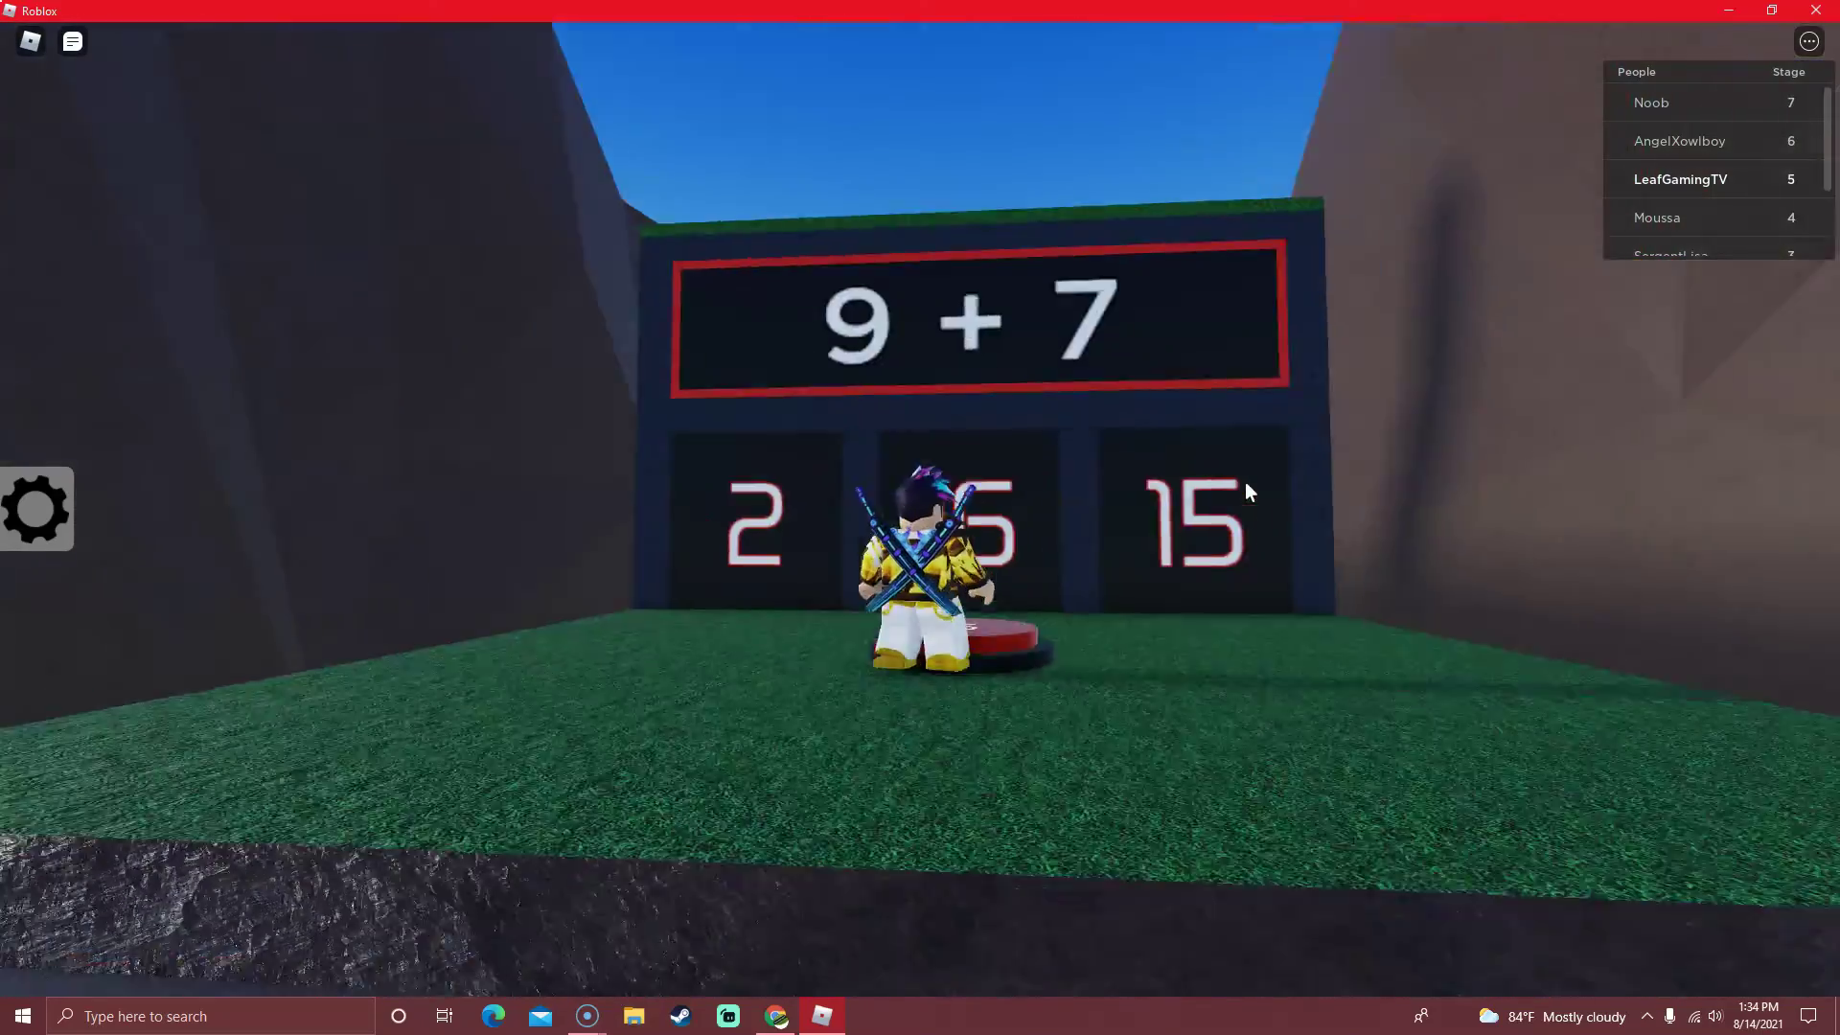
key("w")
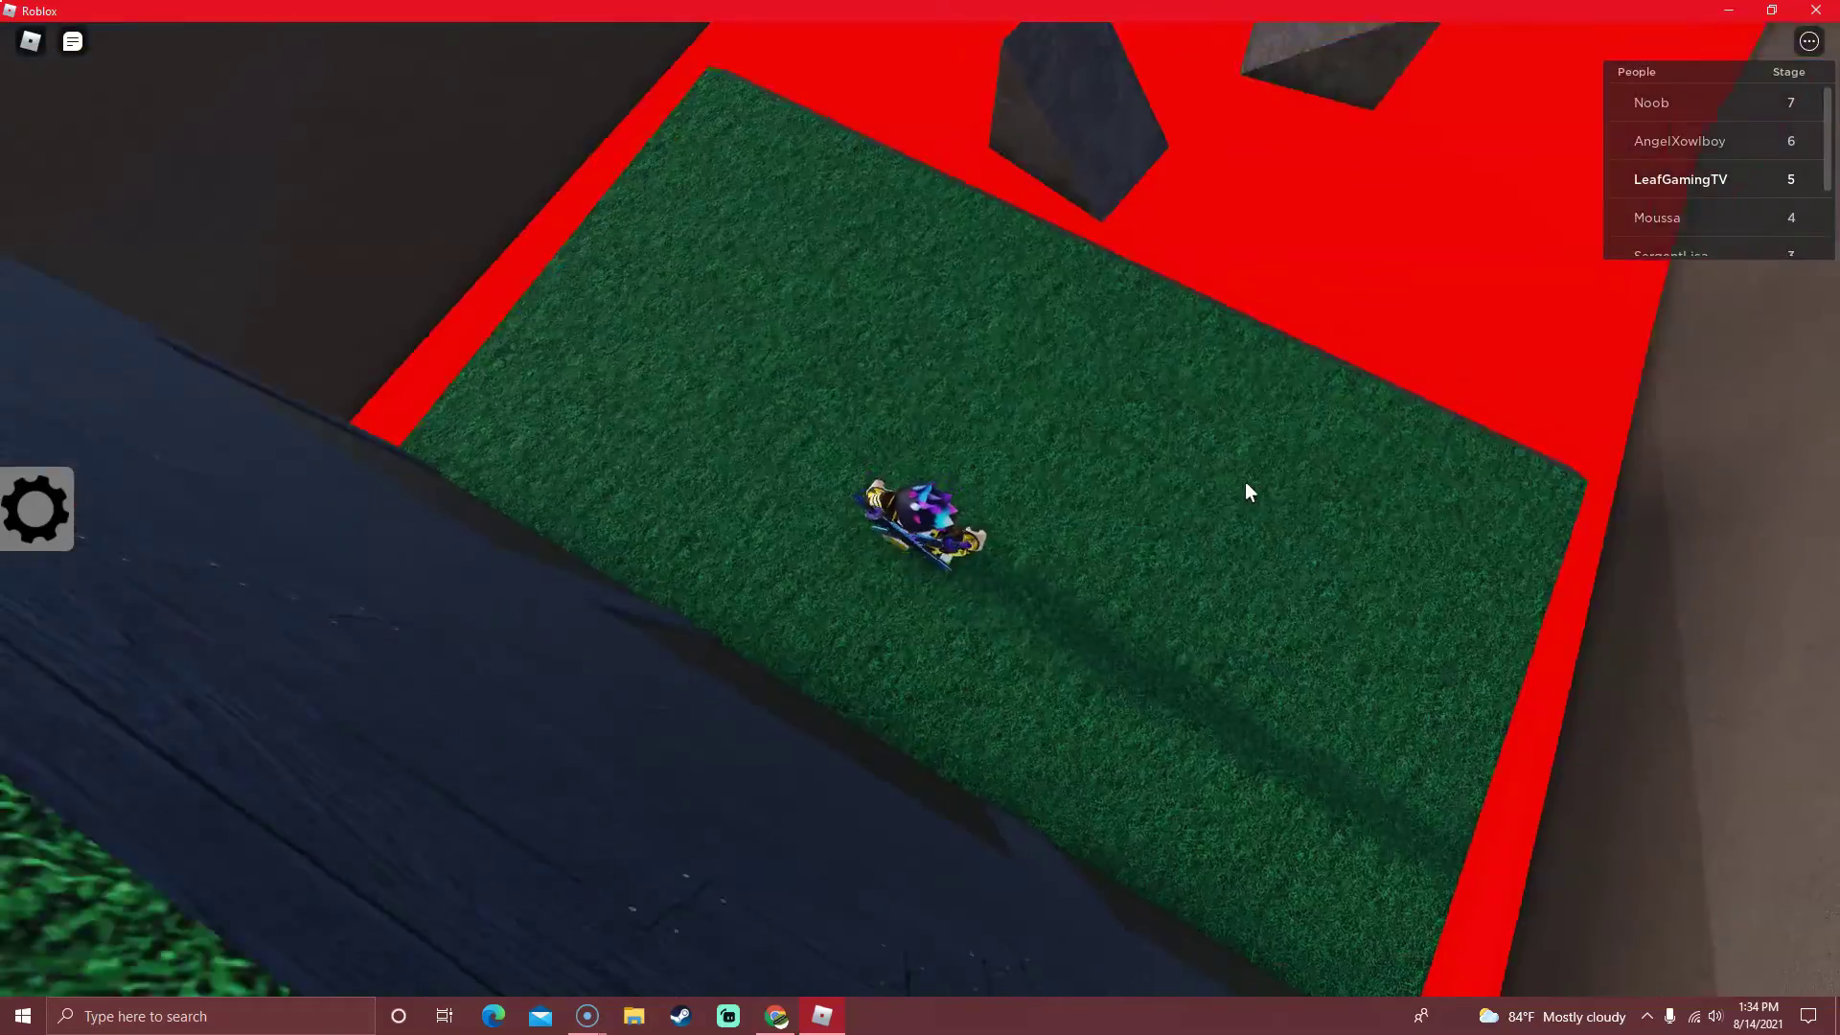
key("w")
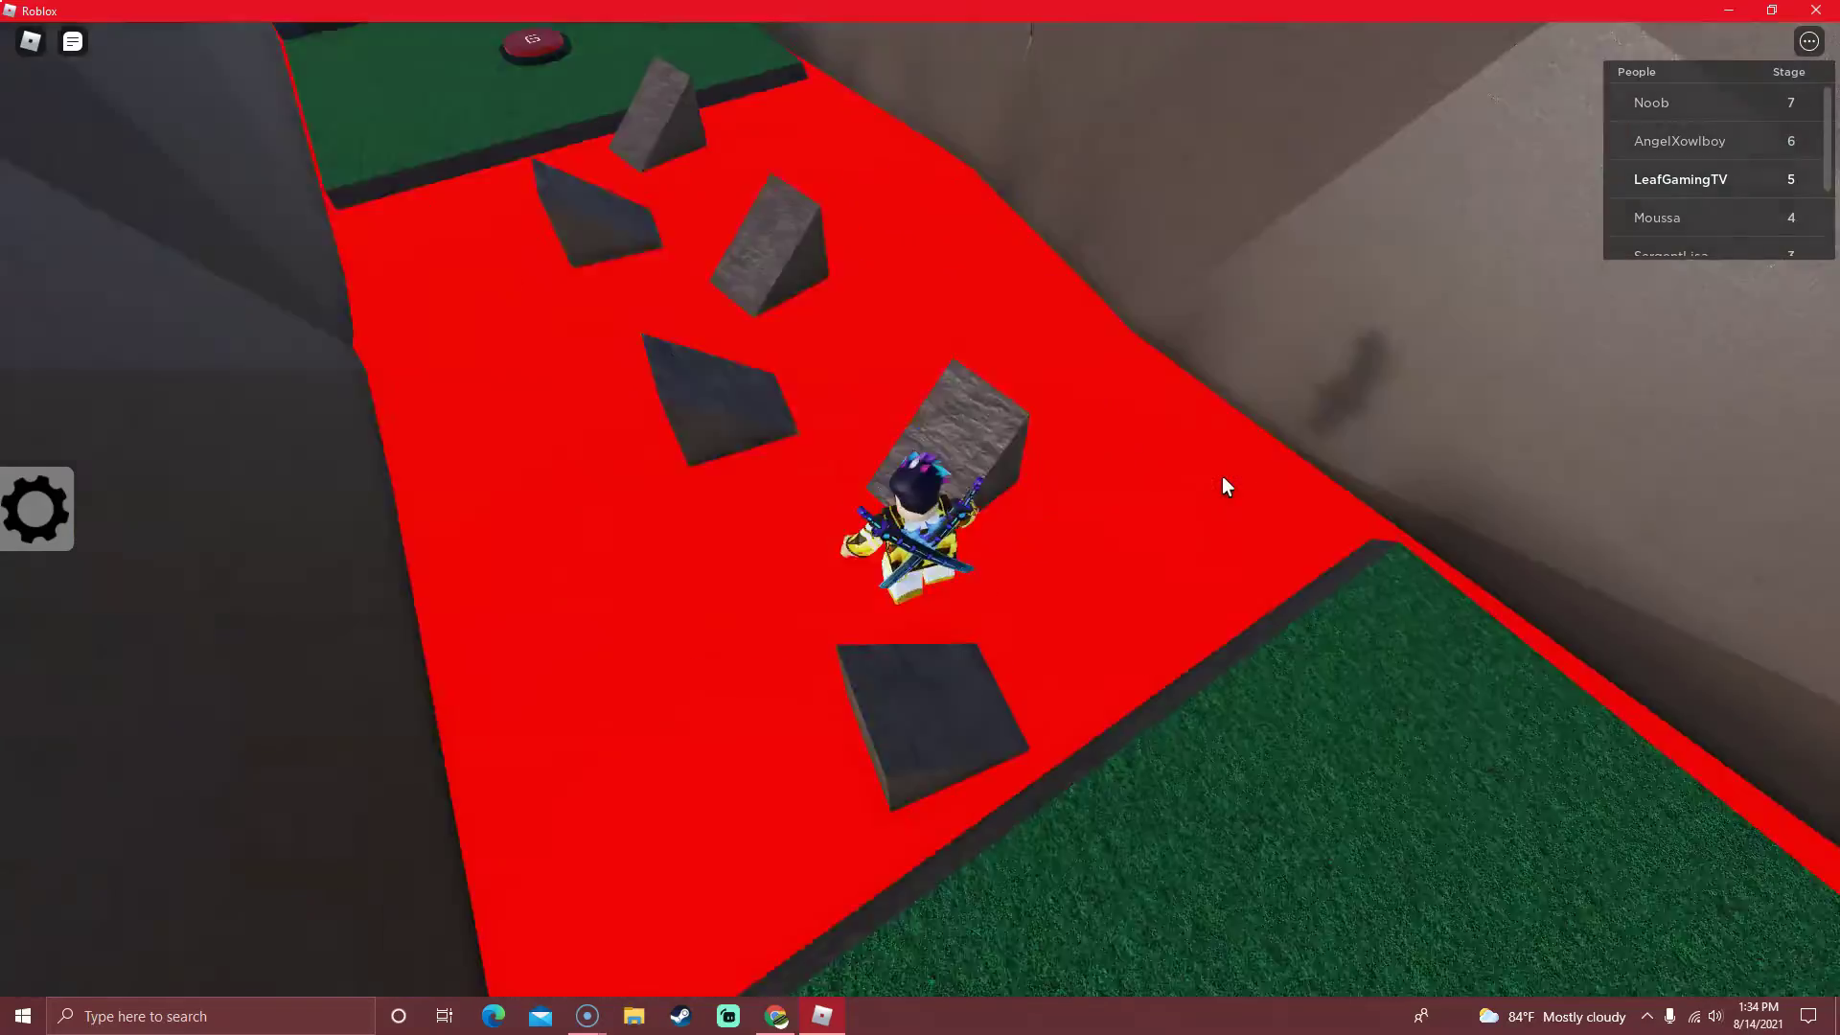
key("w")
key("space")
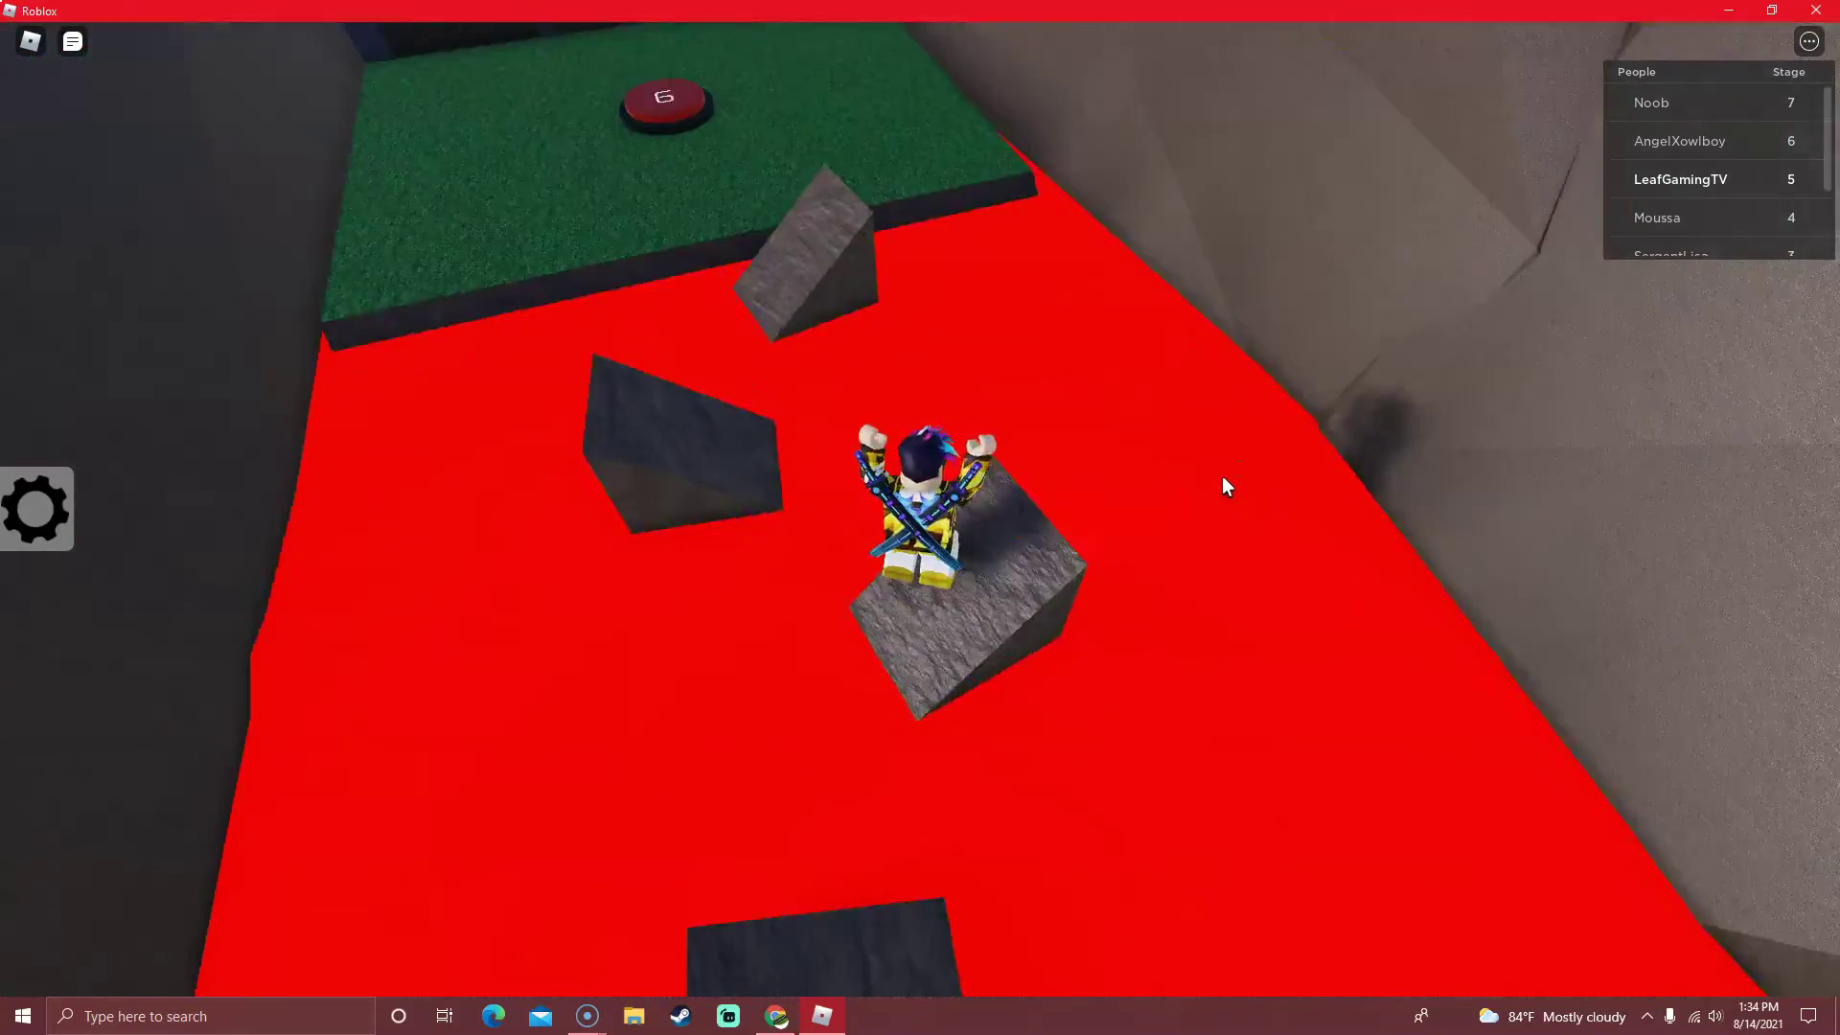
key("w")
key("space")
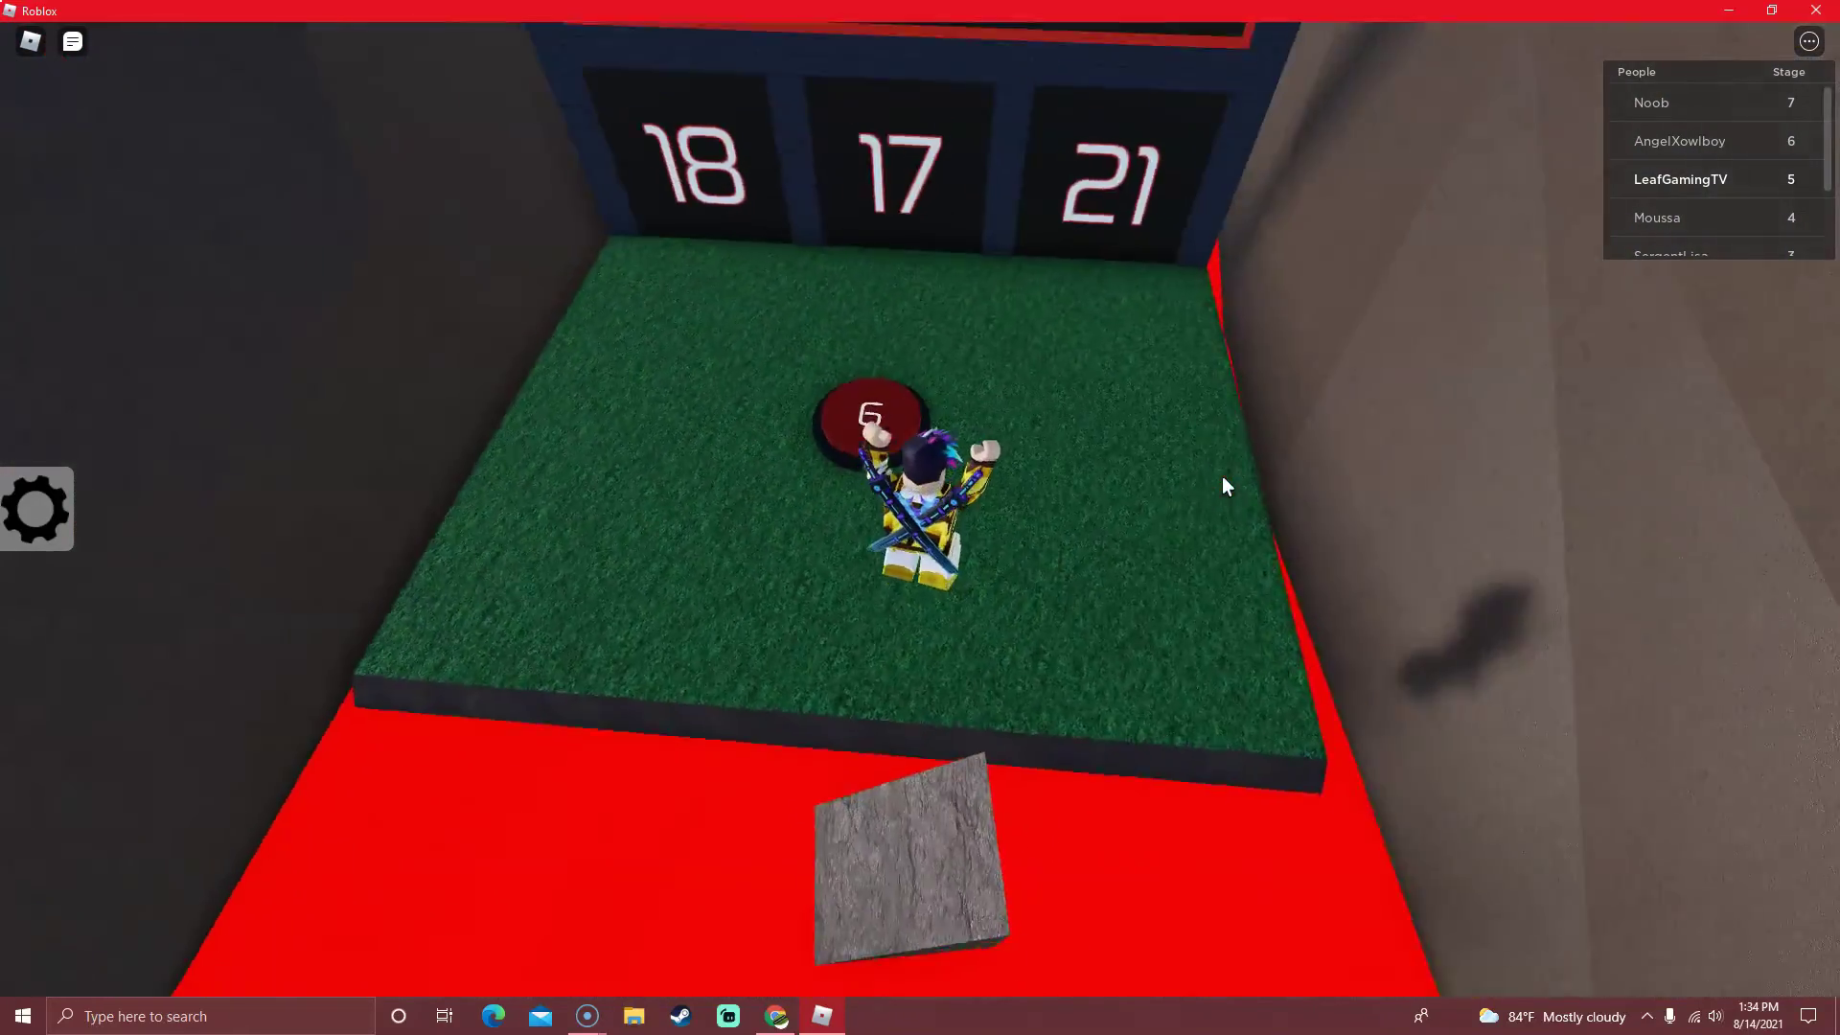
key("w")
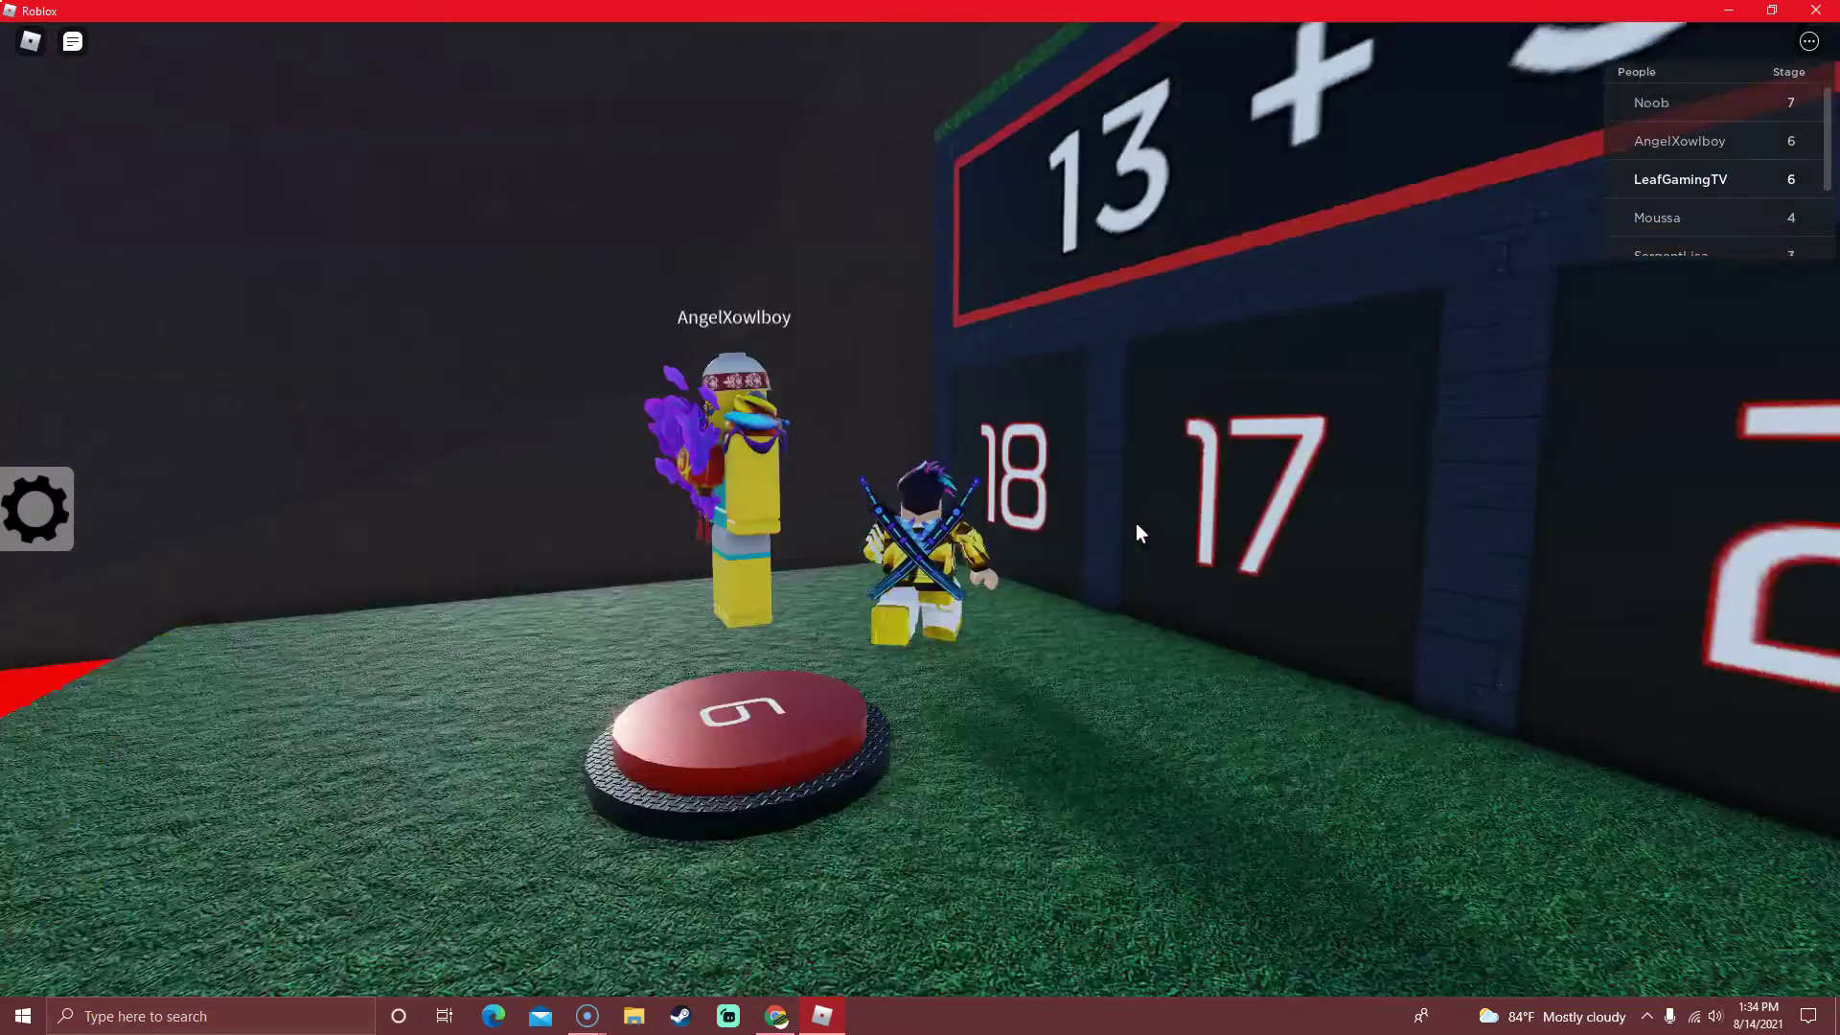
Jump across the dark blocks over the red floor to reach checkpoint 7.
key("Left")
key("w")
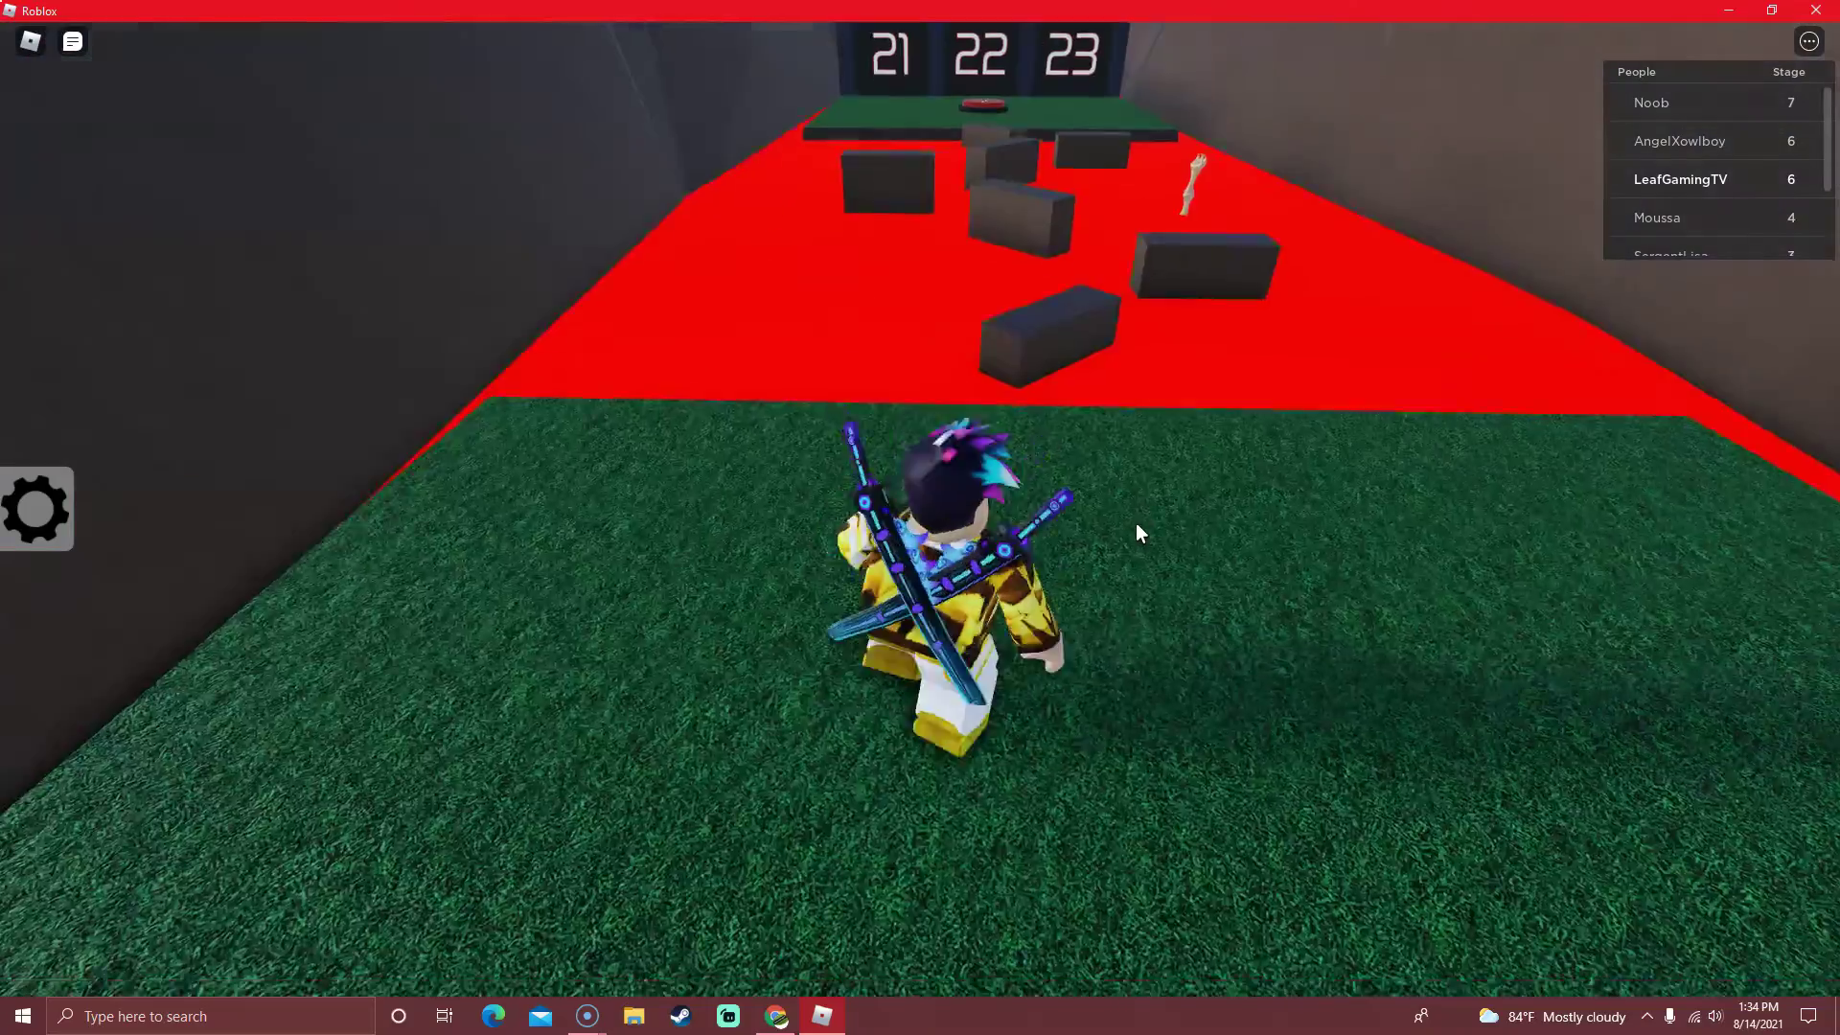
key("w")
key("space")
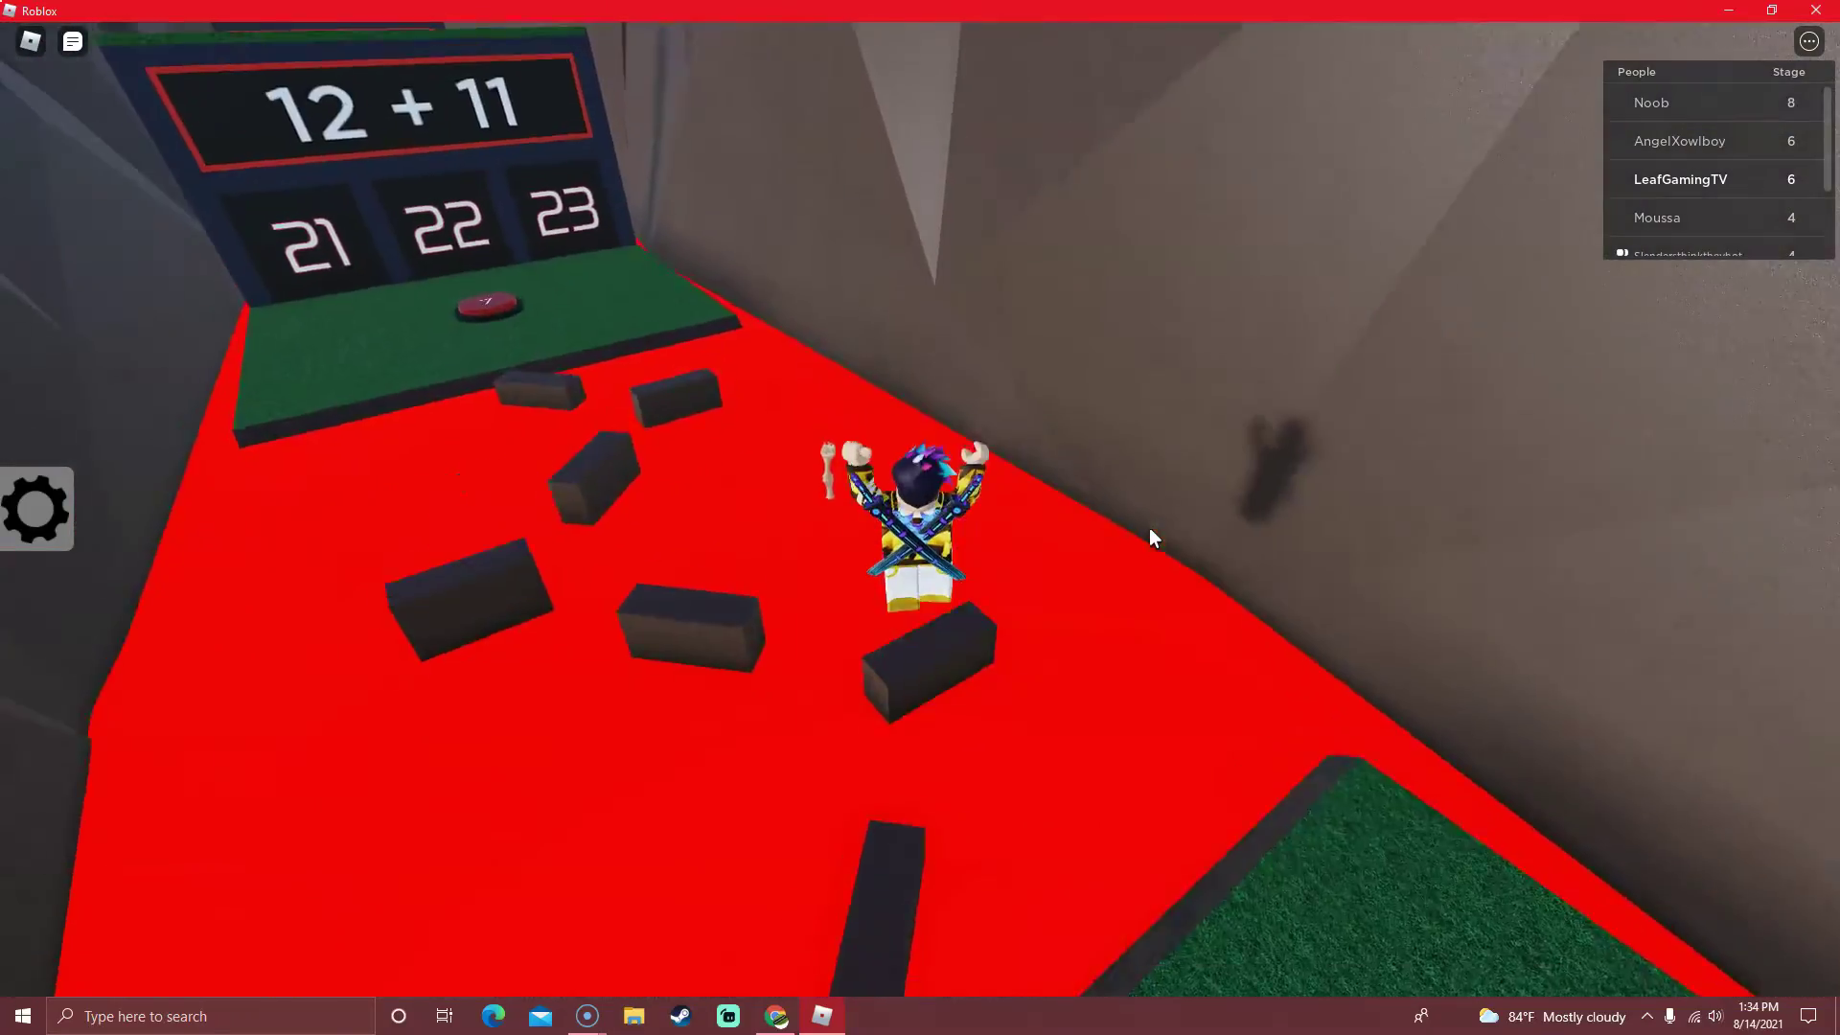
key("w")
key("space")
key("Left")
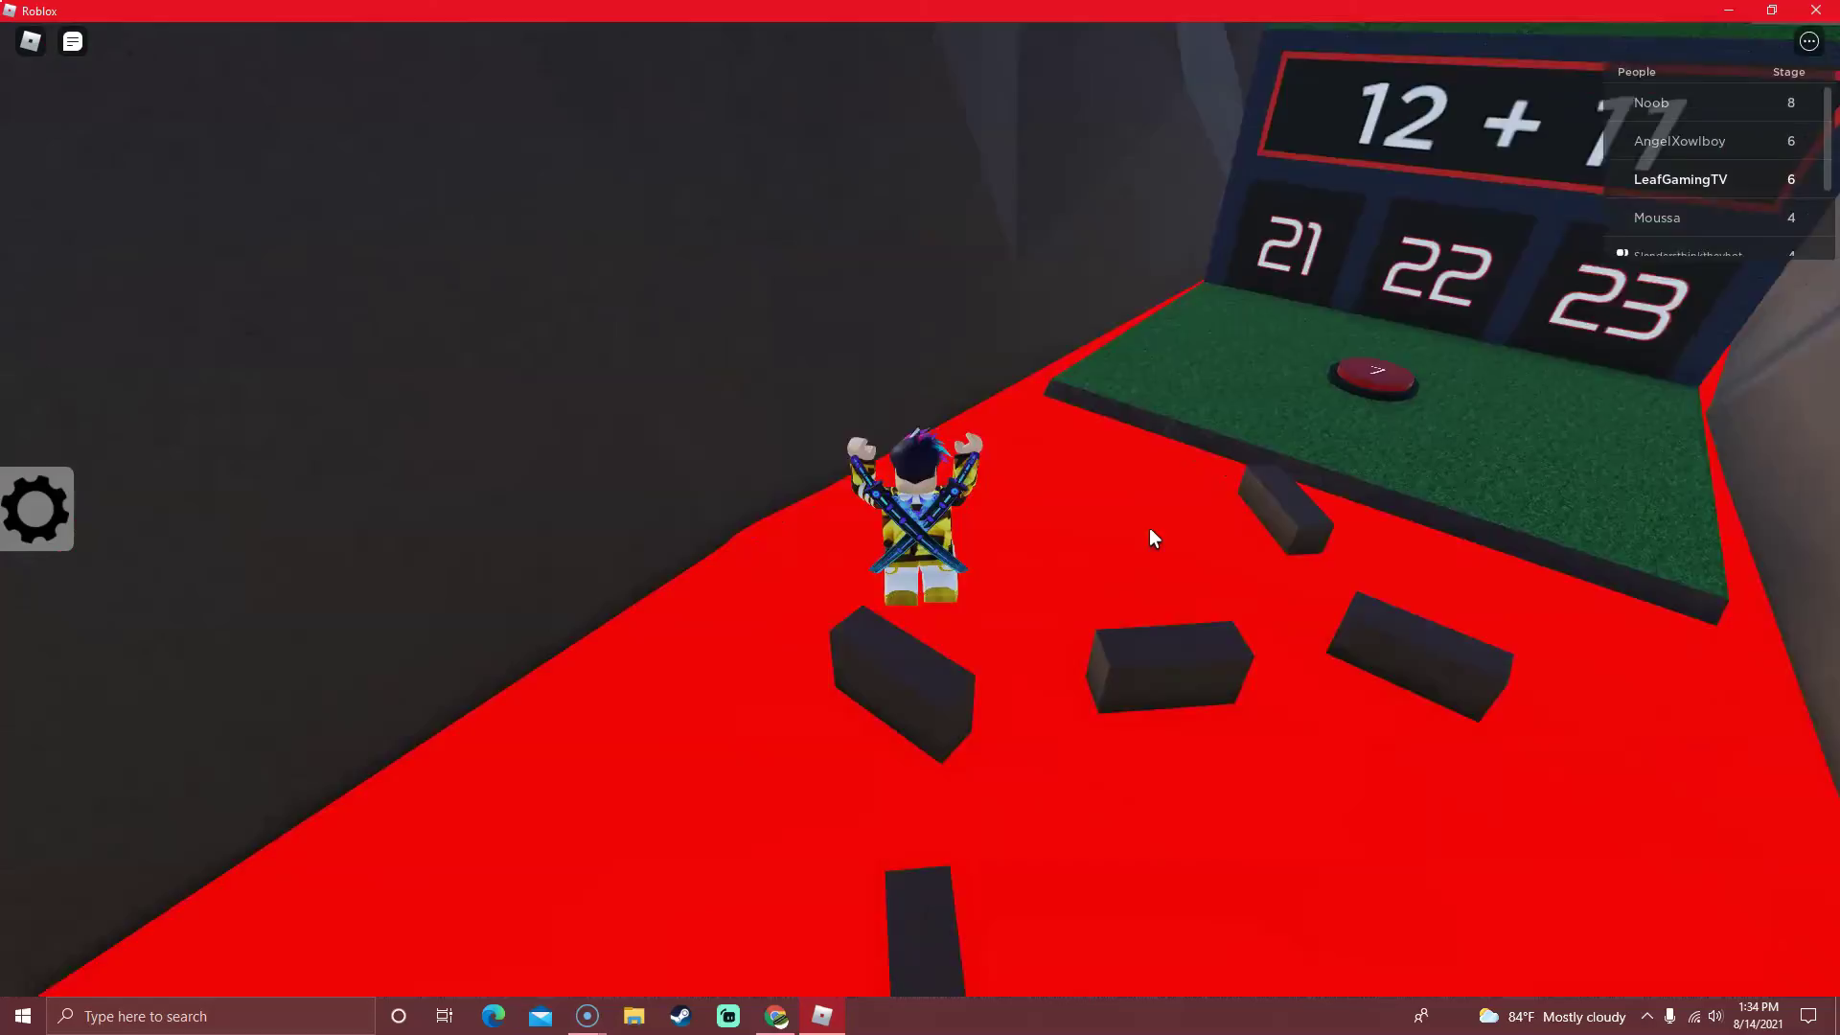
key("w")
key("Right")
key("space")
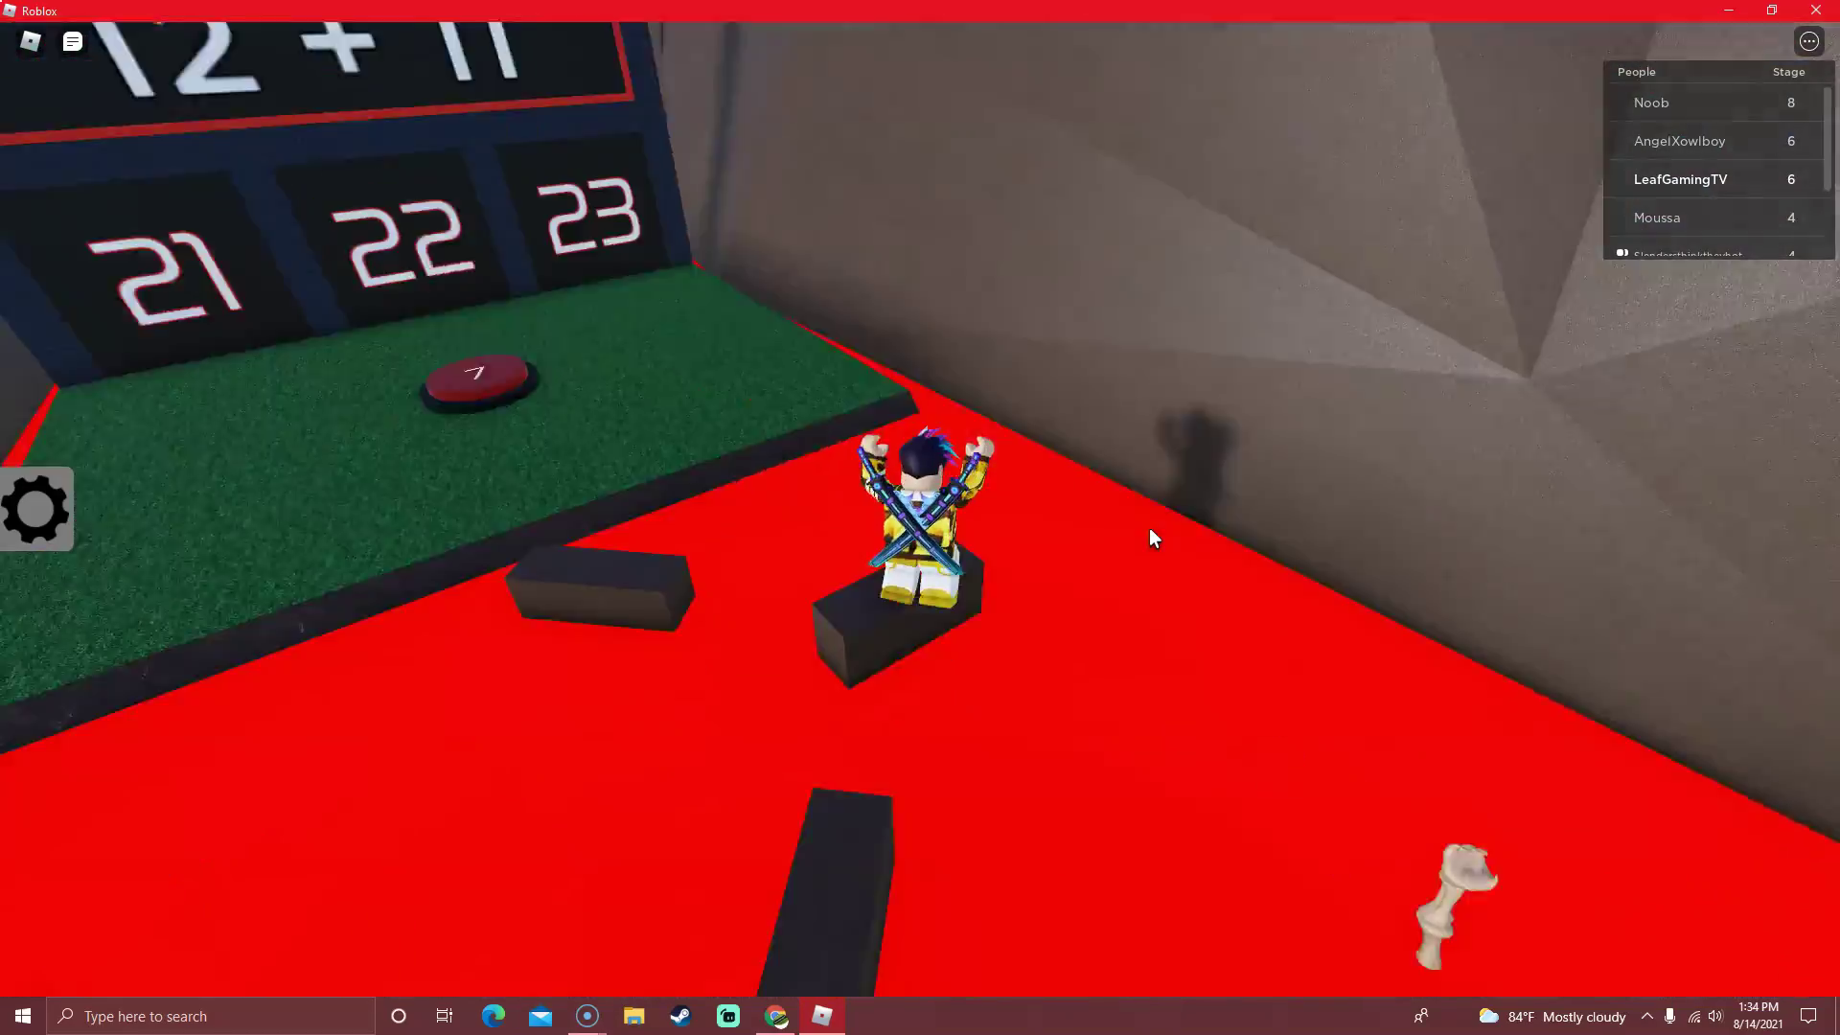
key("w")
key("Left")
key("Right")
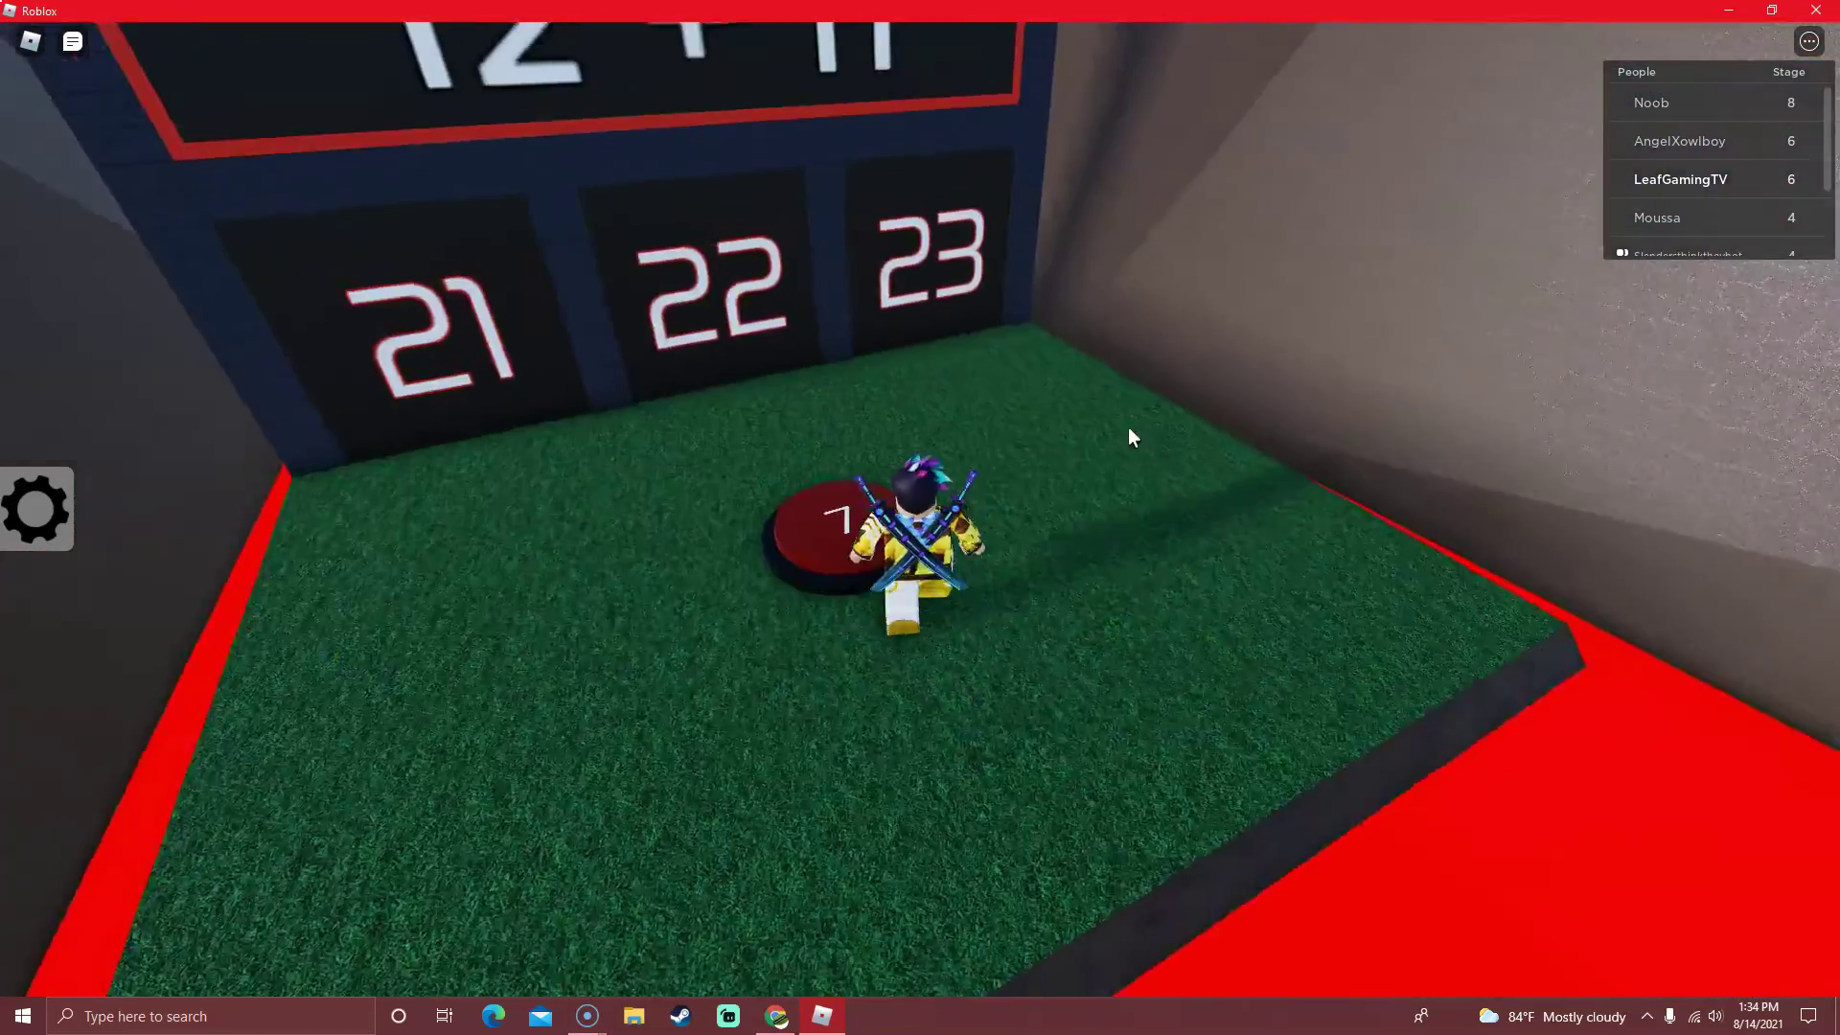
Answer 12 + 11 with 23 and leap over the glowing bars toward the stage 8 platform.
key("w")
key("Left")
key("space")
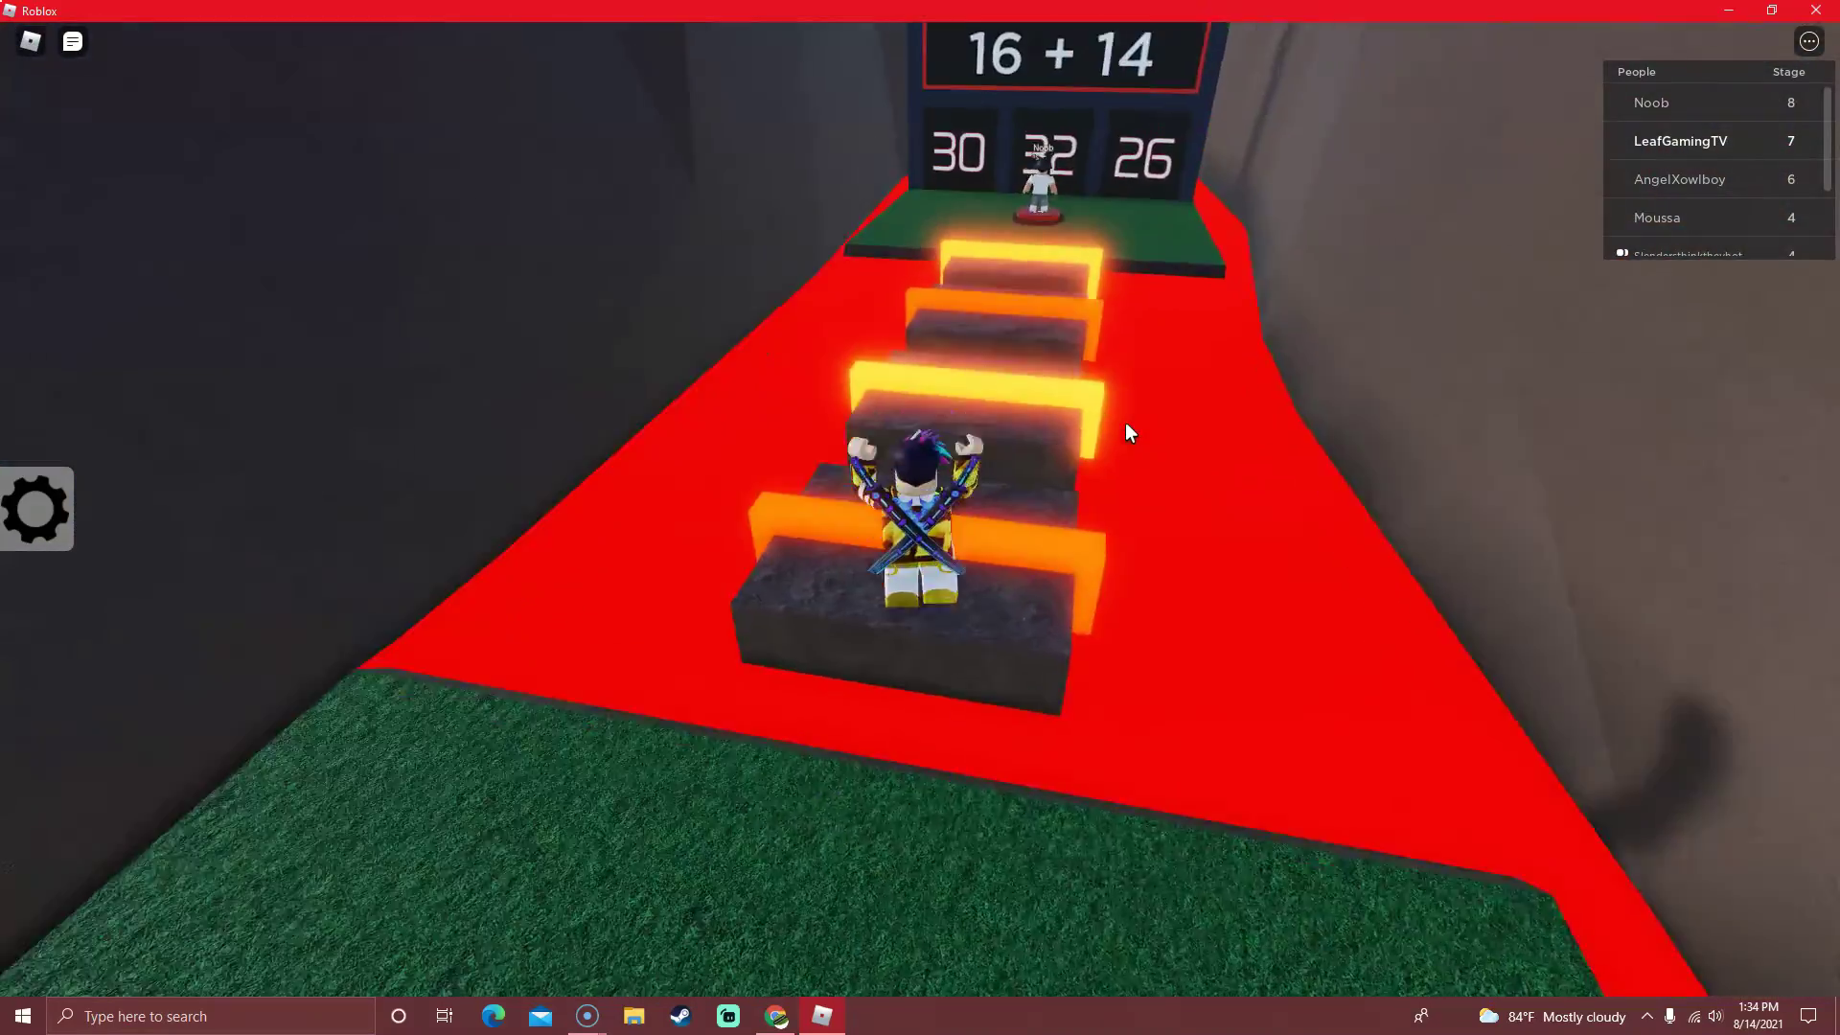
key("w")
key("space")
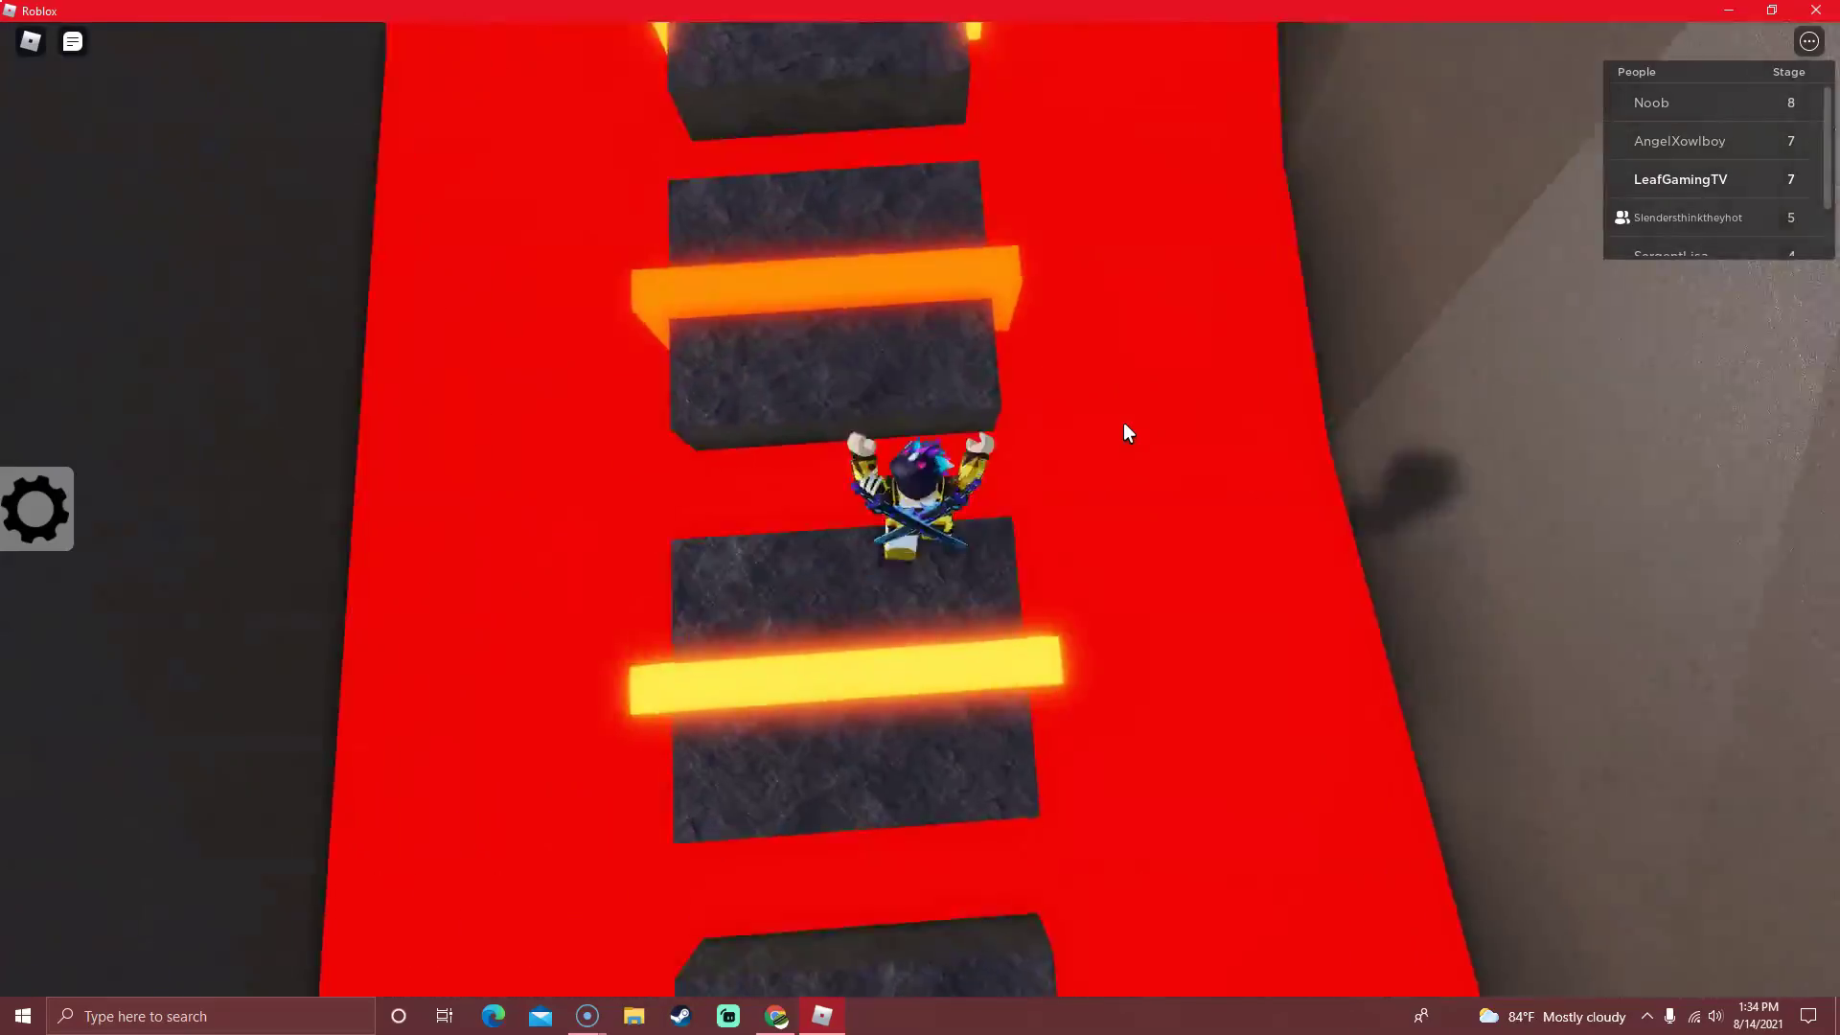
key("w")
key("space")
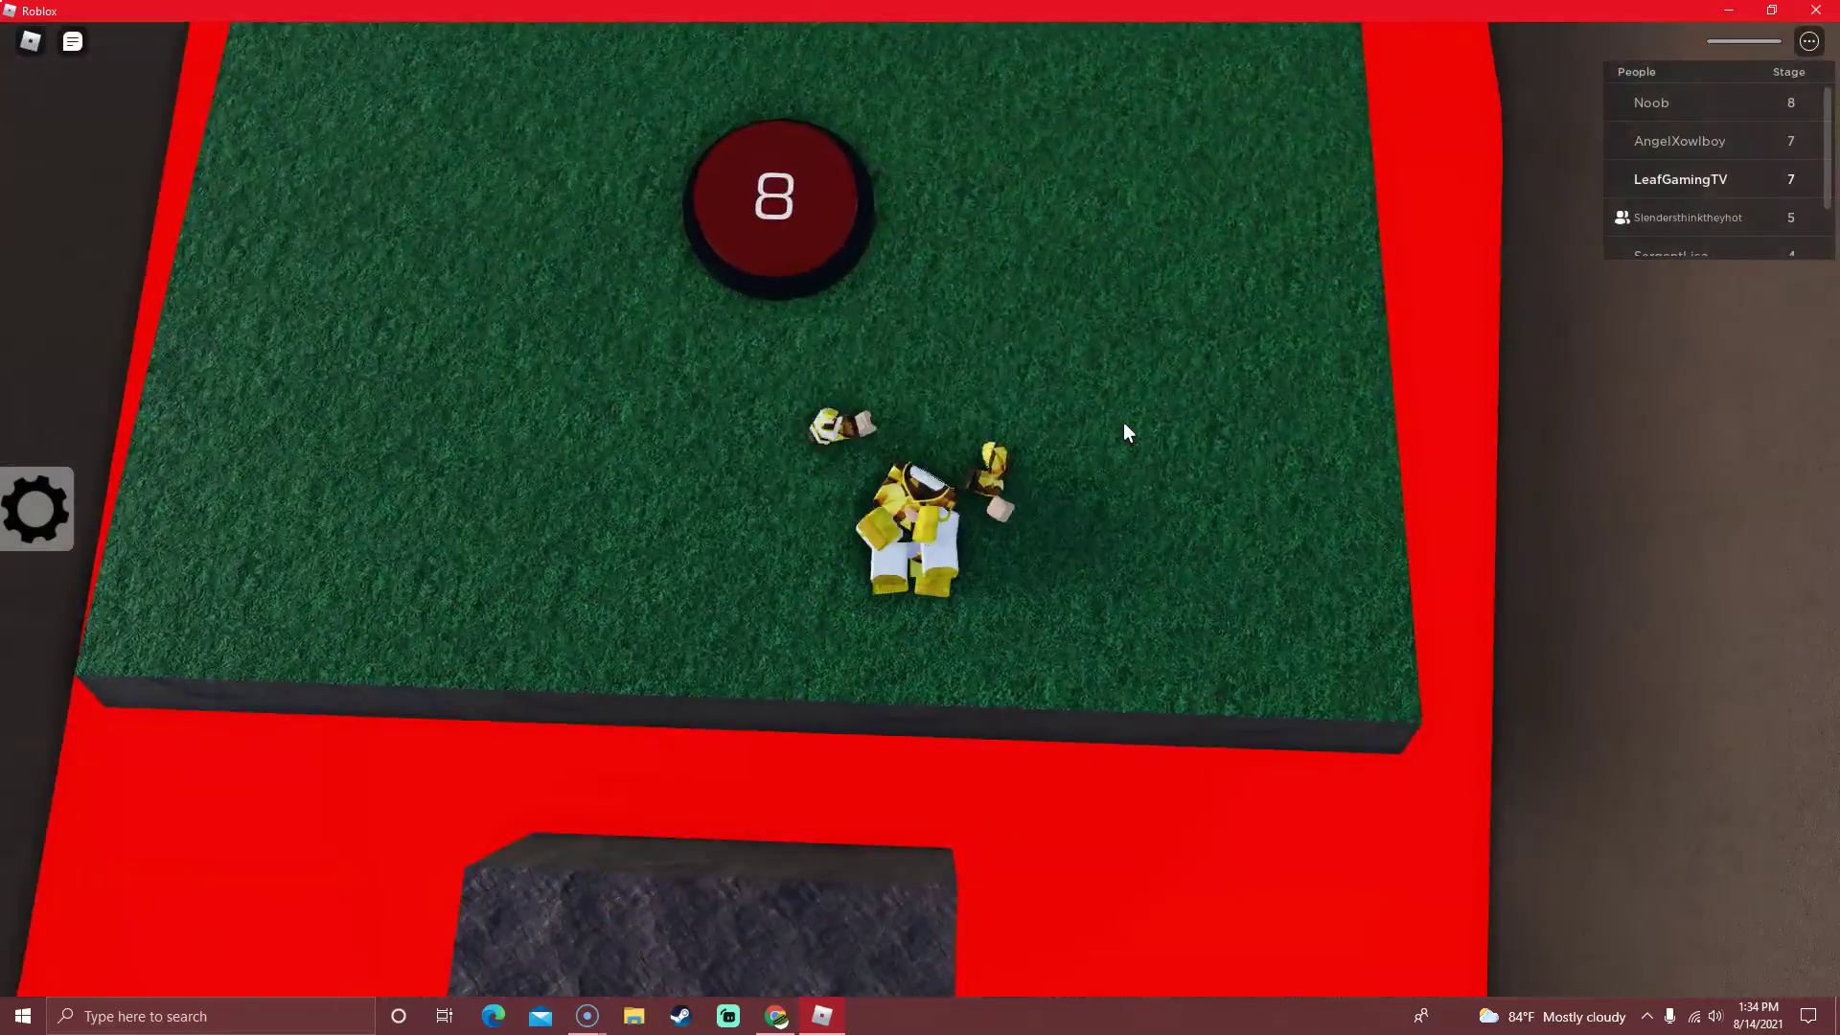
After respawning, go through the 23 door again and cross the lava steps to the number wall.
key("w")
key("Right")
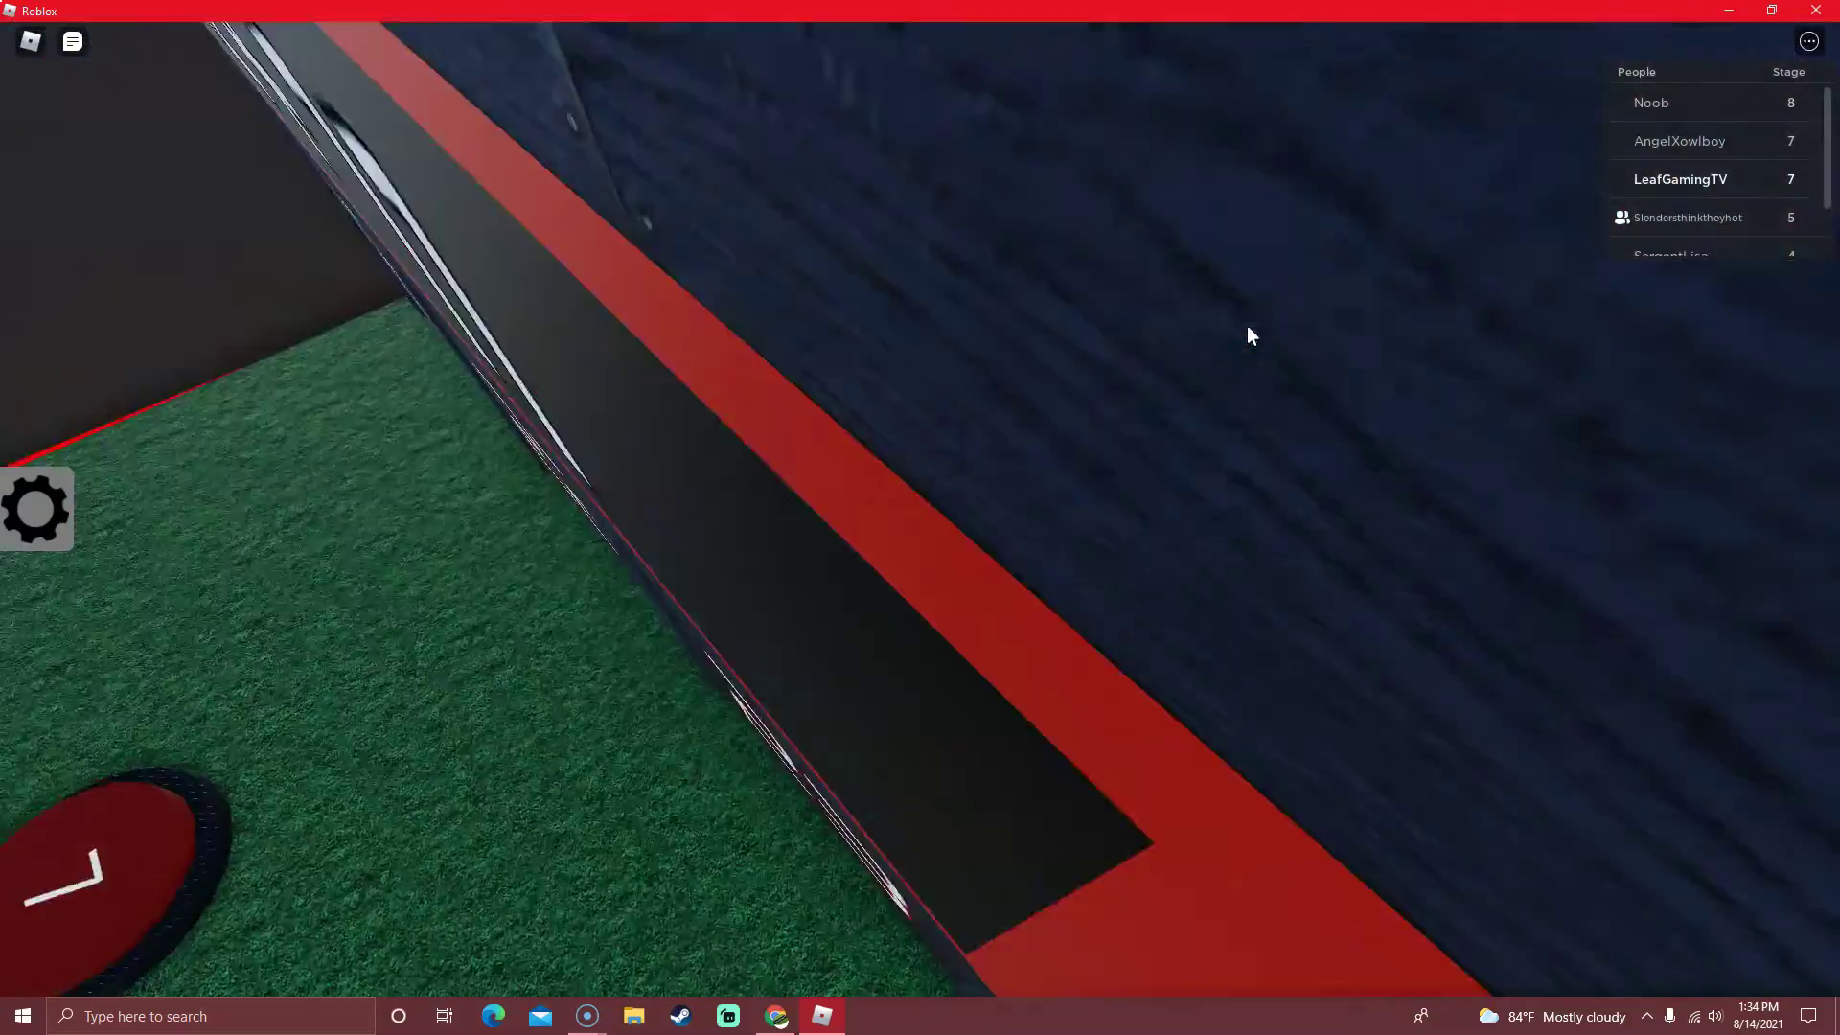
key("Right")
key("w")
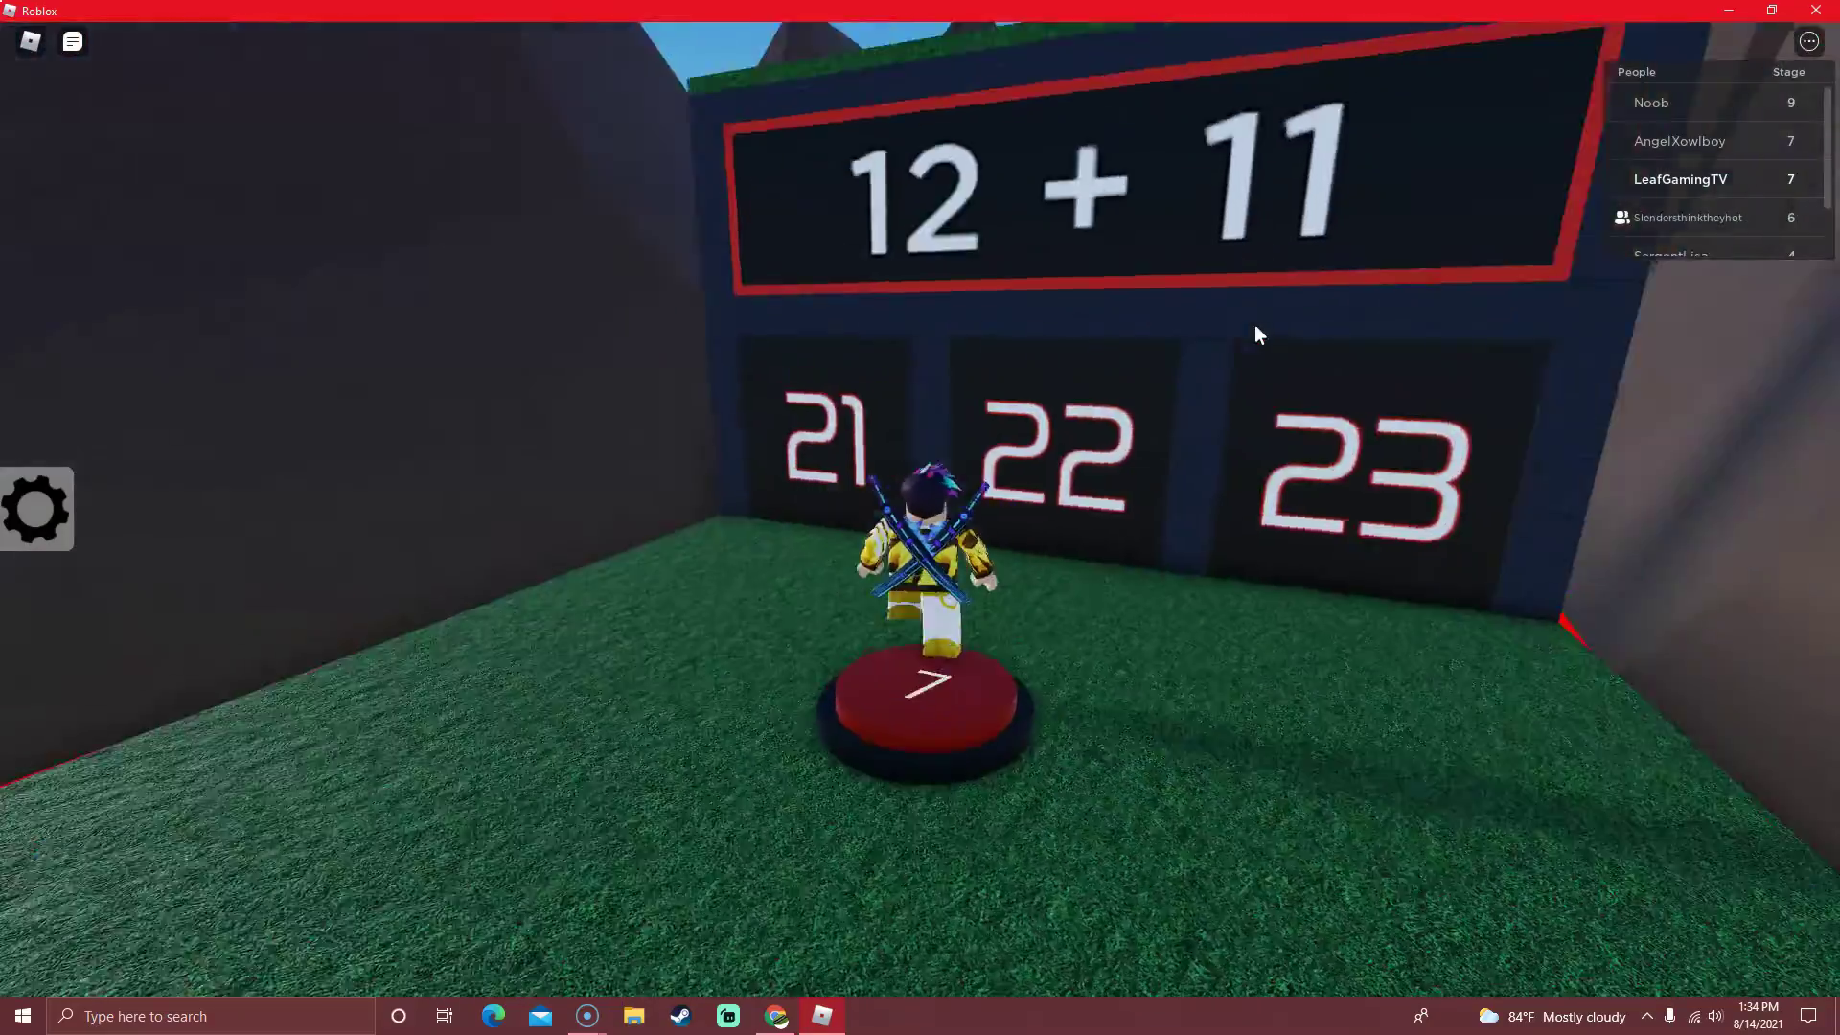
key("d")
key("w")
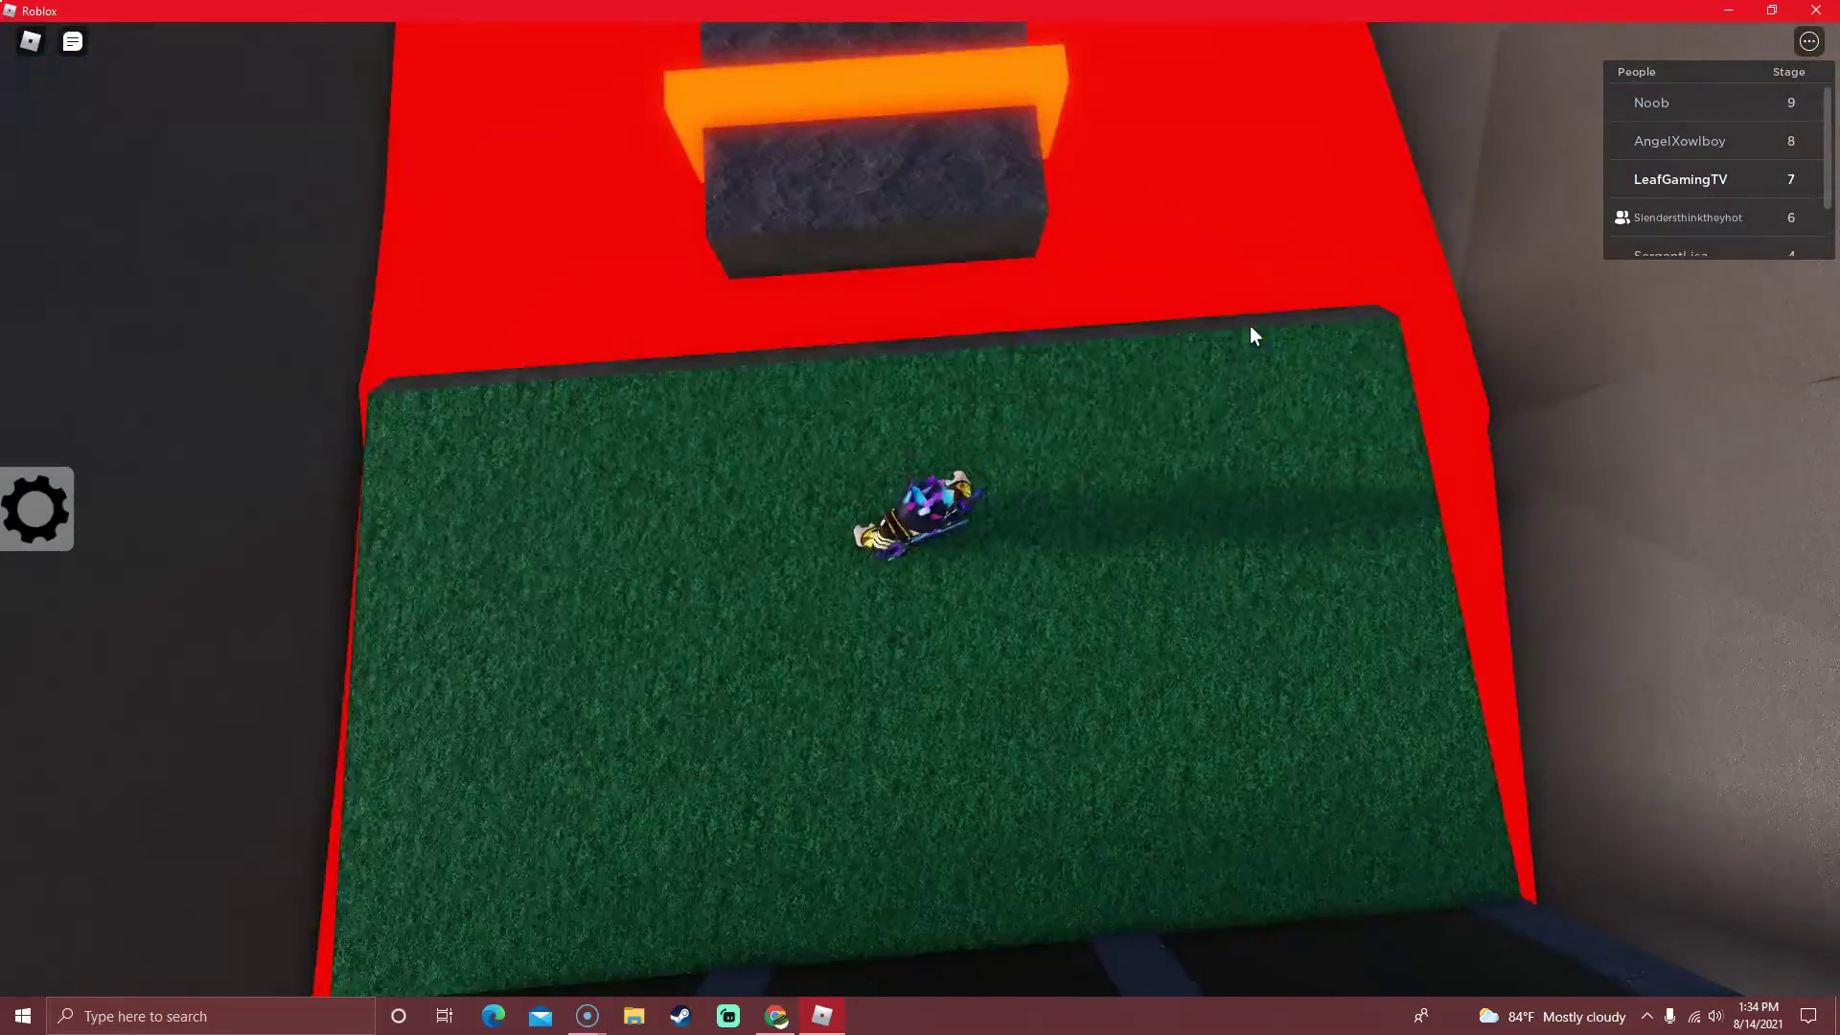
key("w")
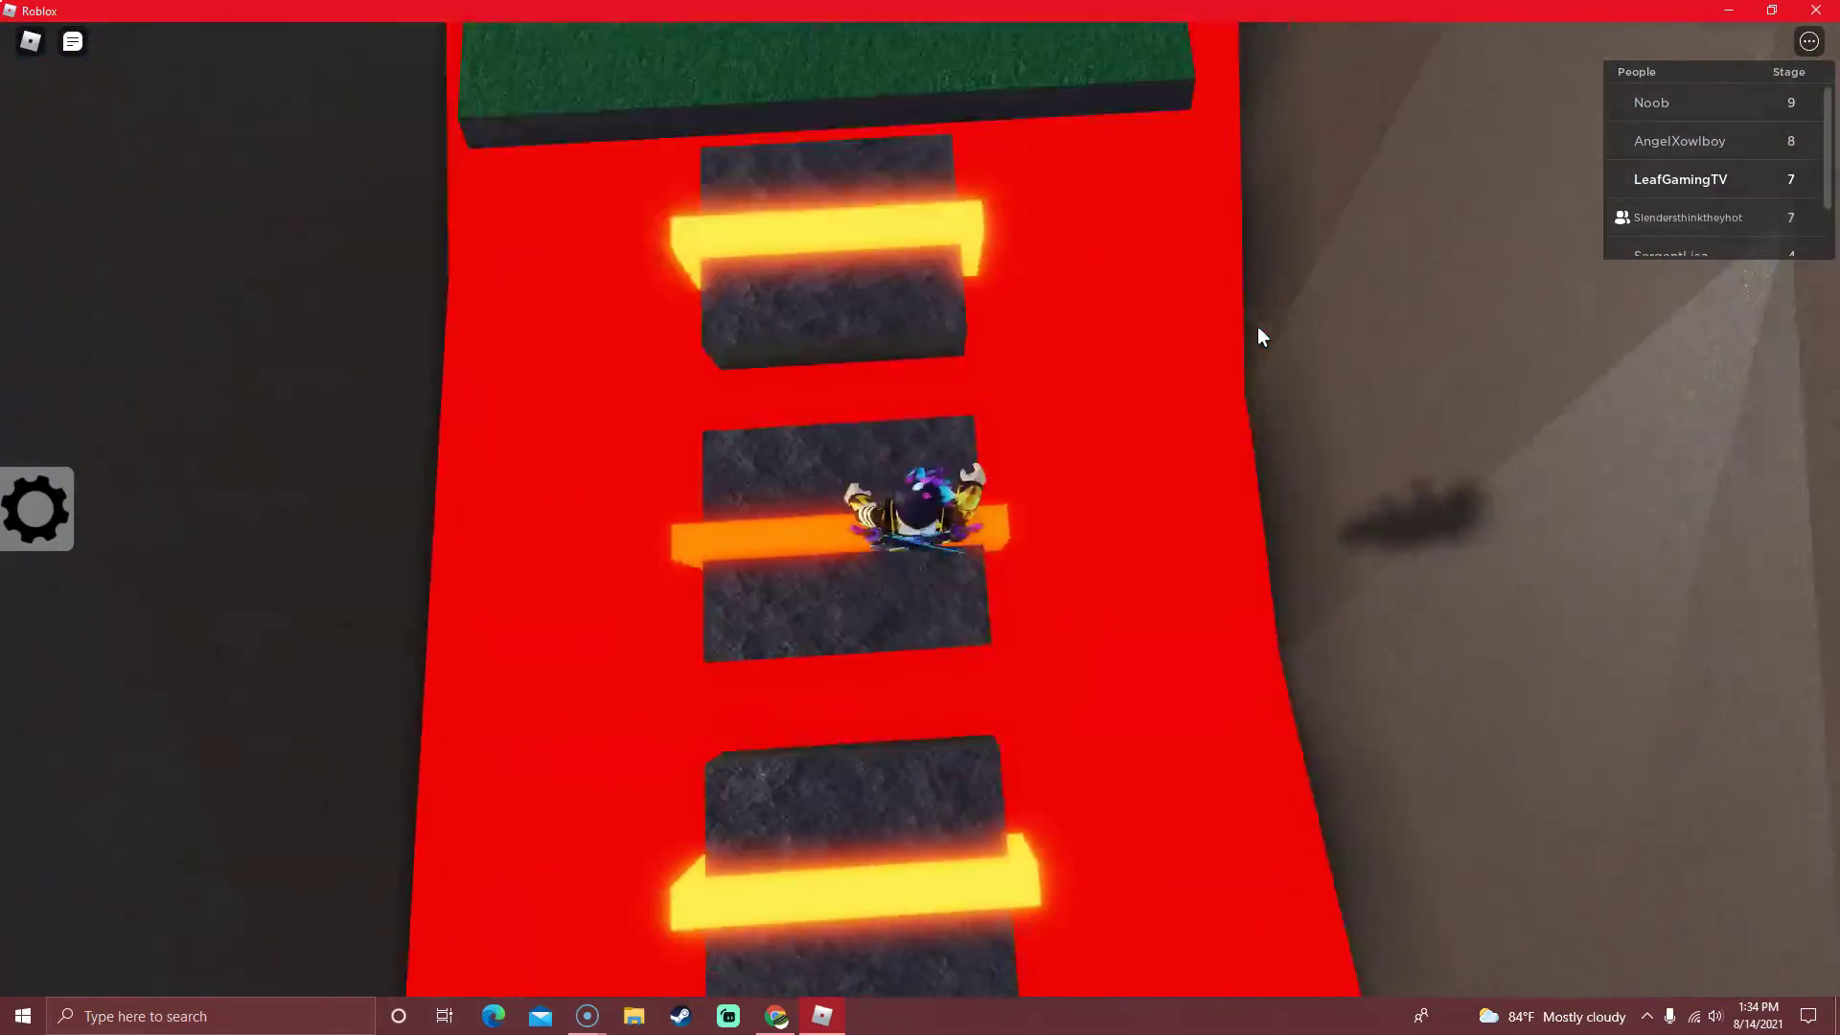
key("w")
scroll(1149, 413, "up", 3)
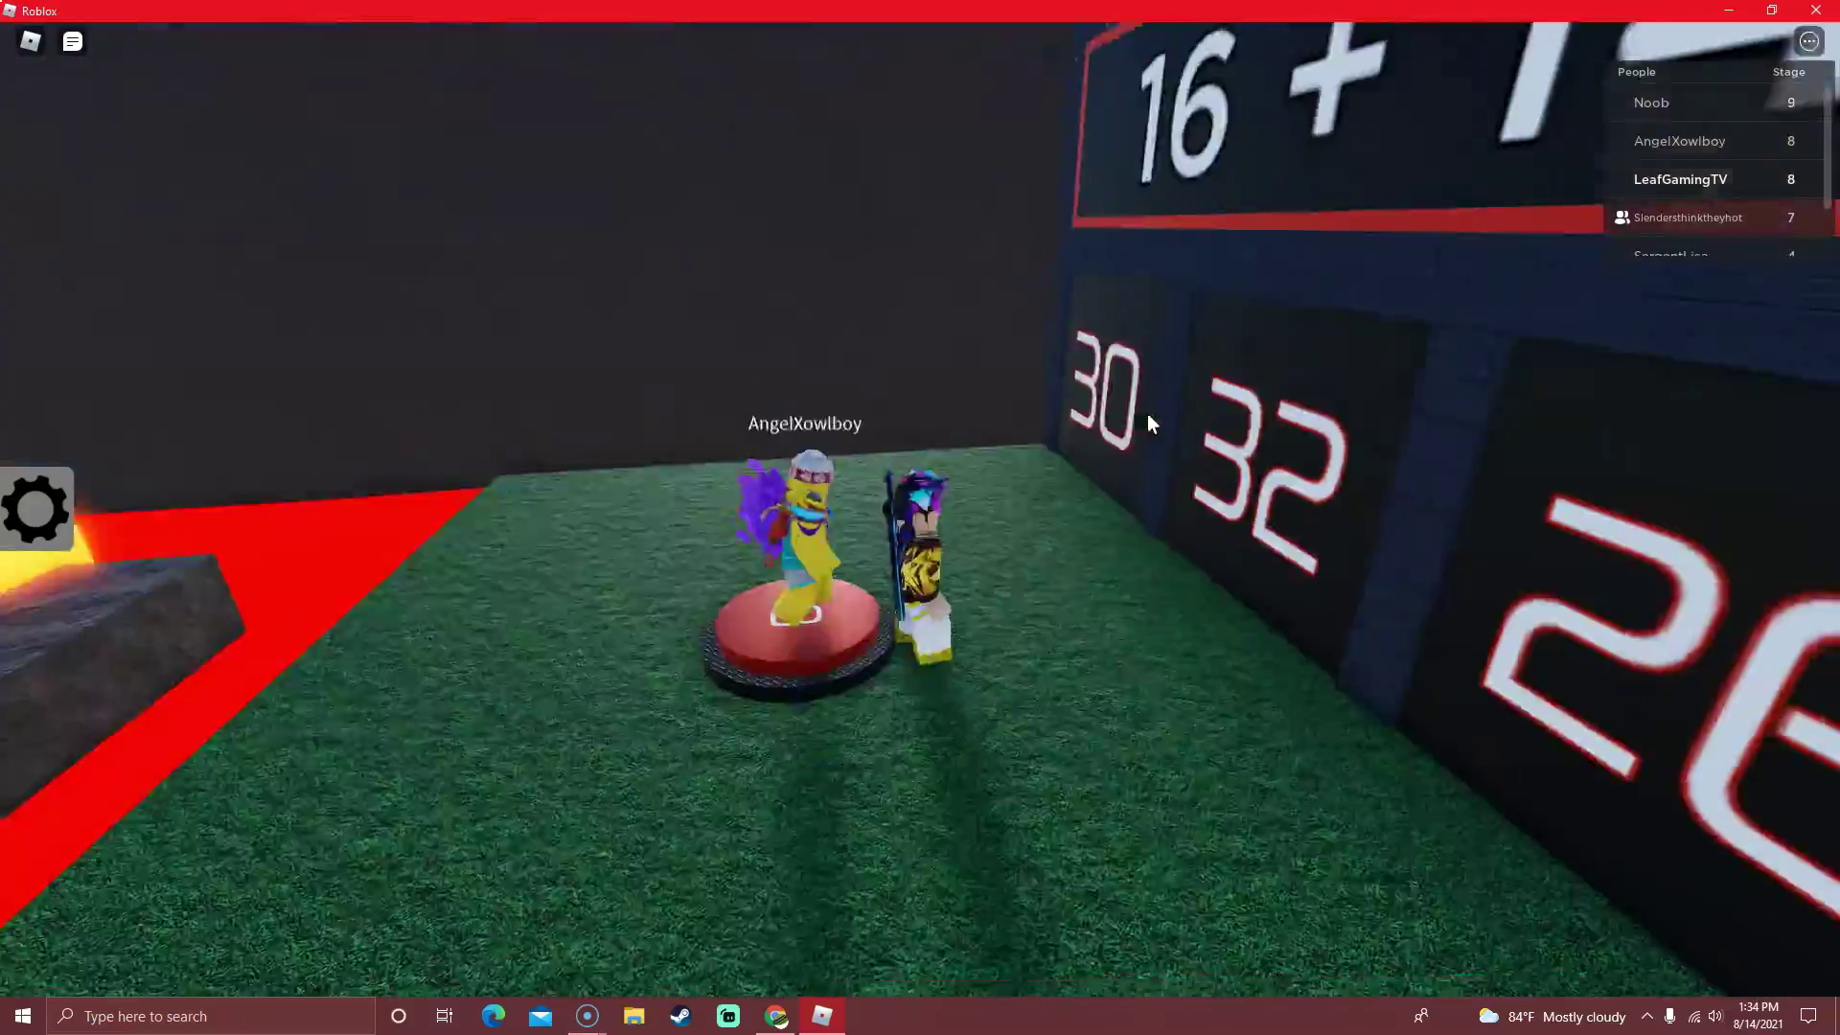
Walk through the 30 door to stage 9 and jump the cross-shaped blocks toward the 40/42/44 wall.
key("w")
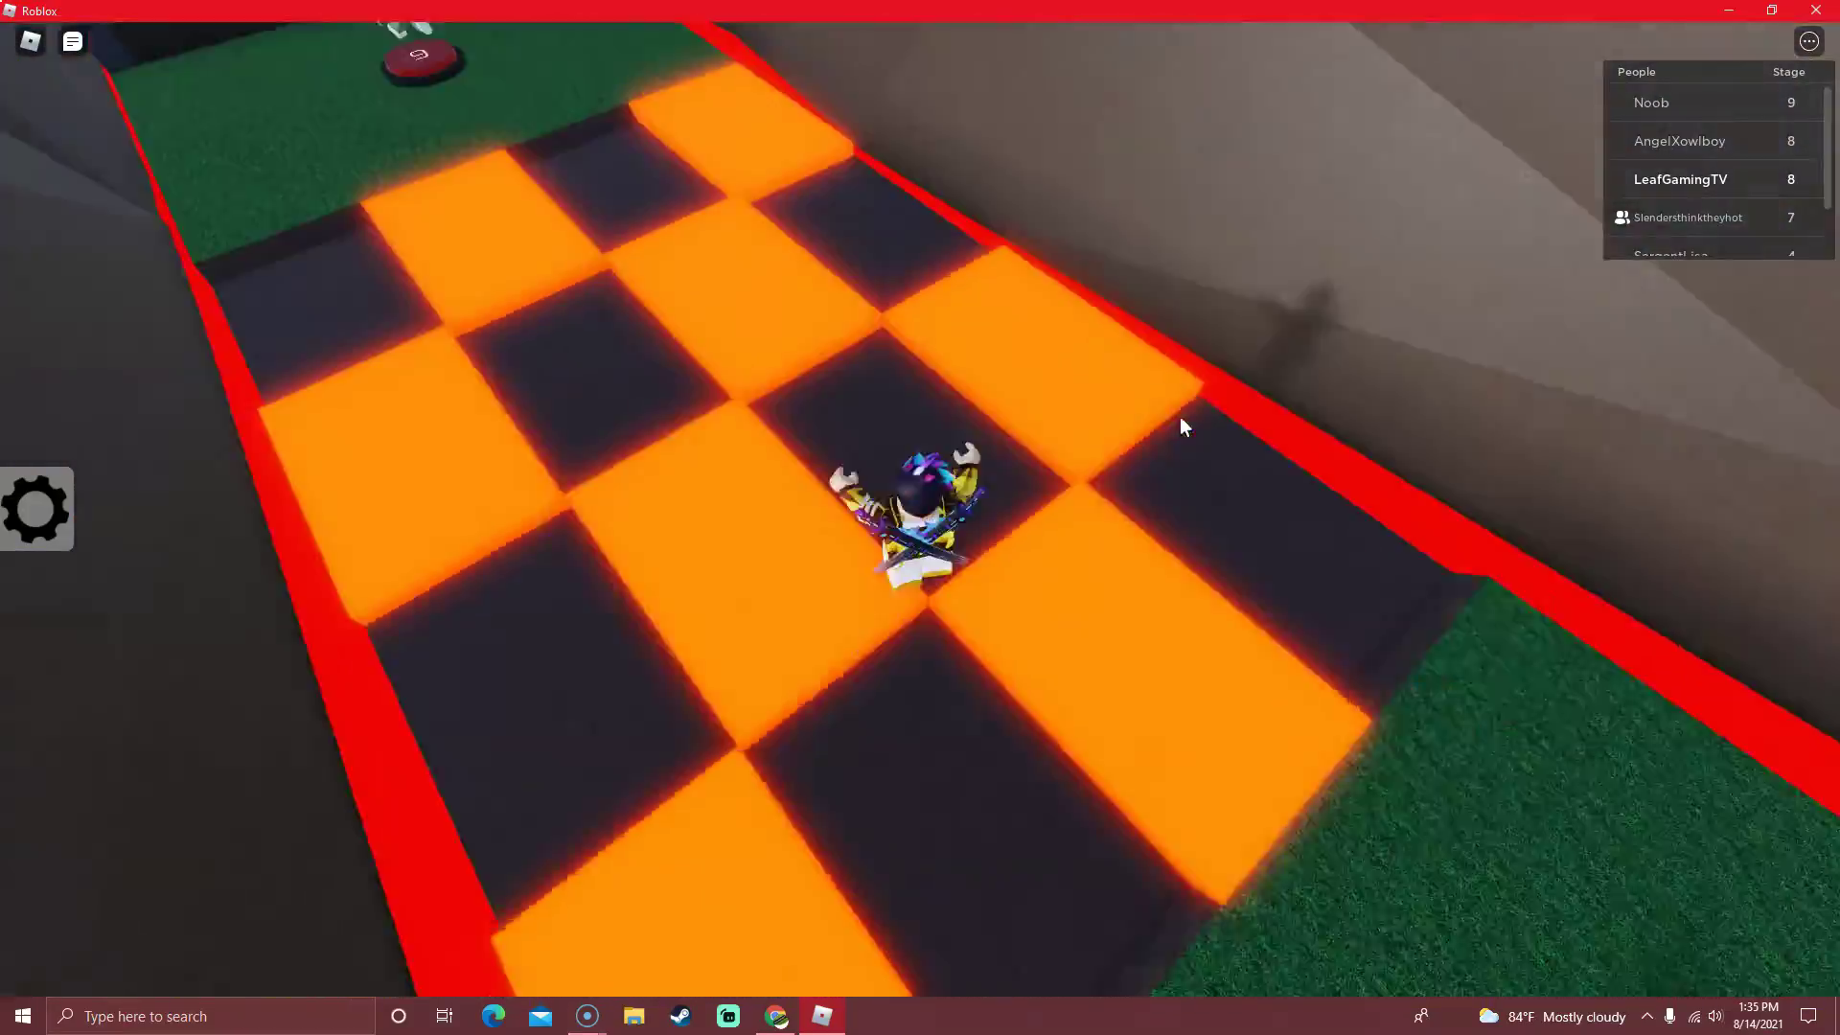
key("w")
key("shift")
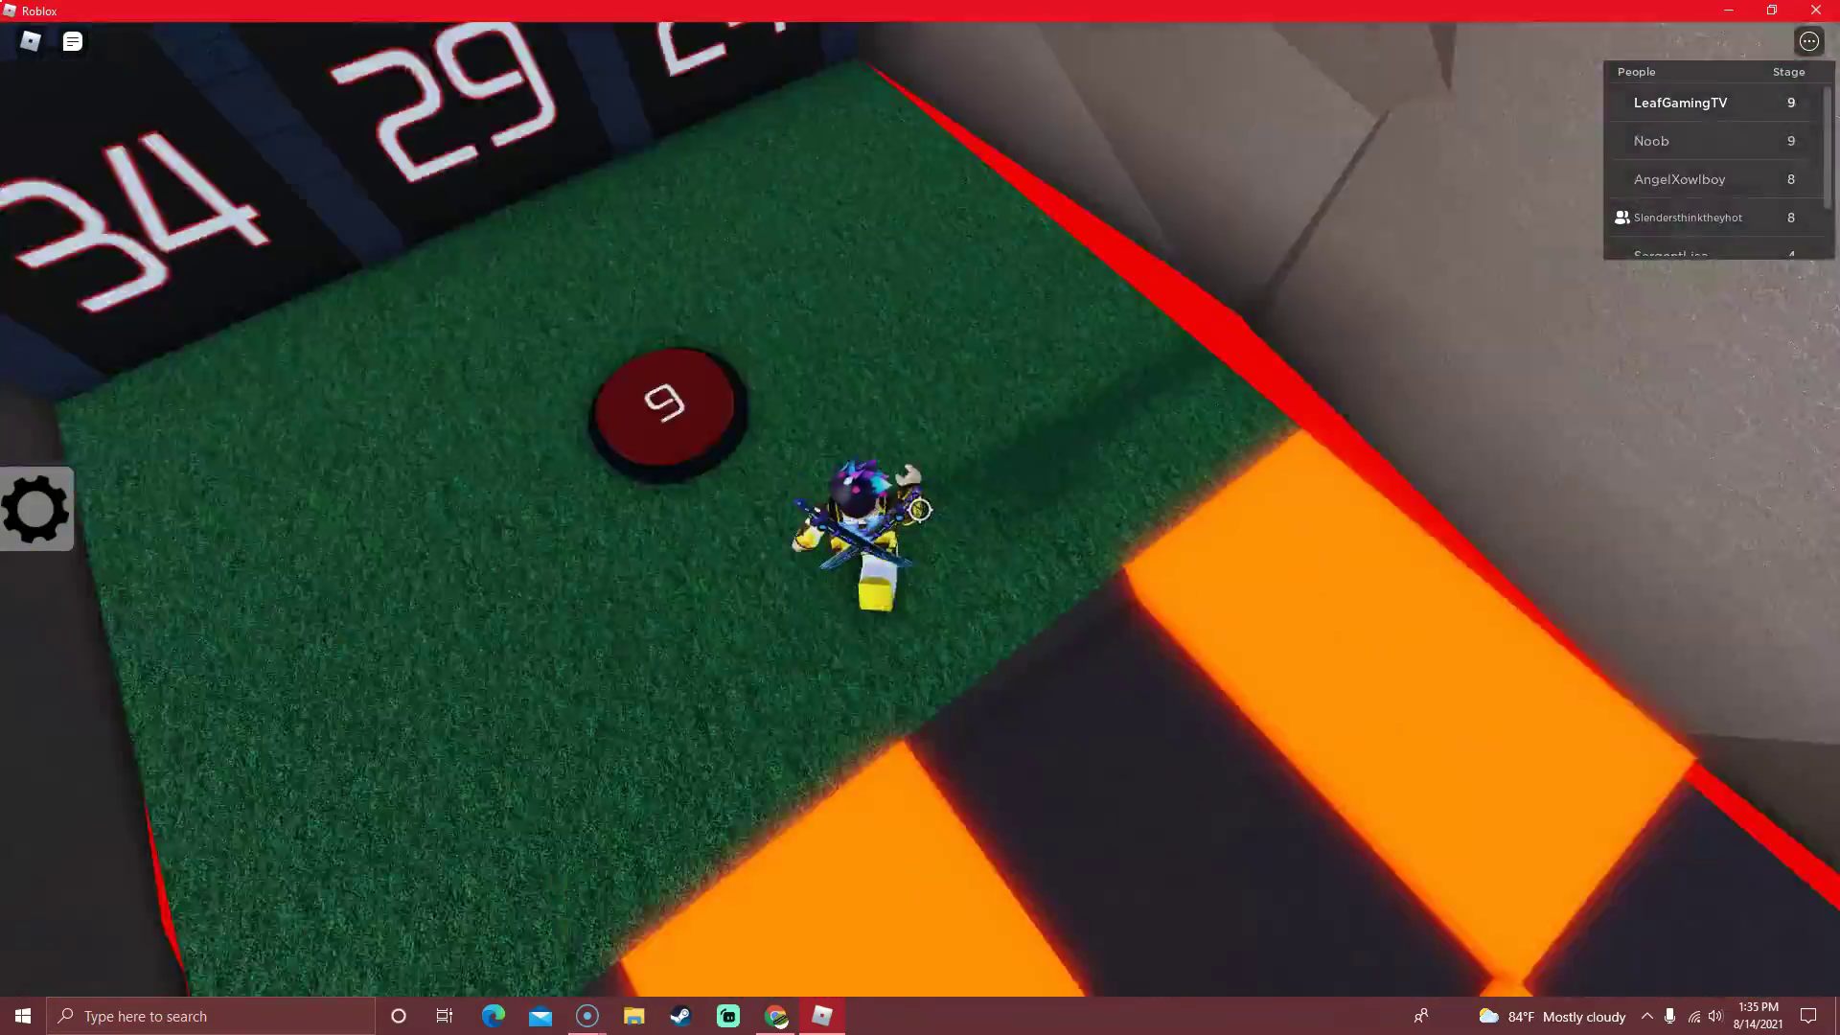
key("w")
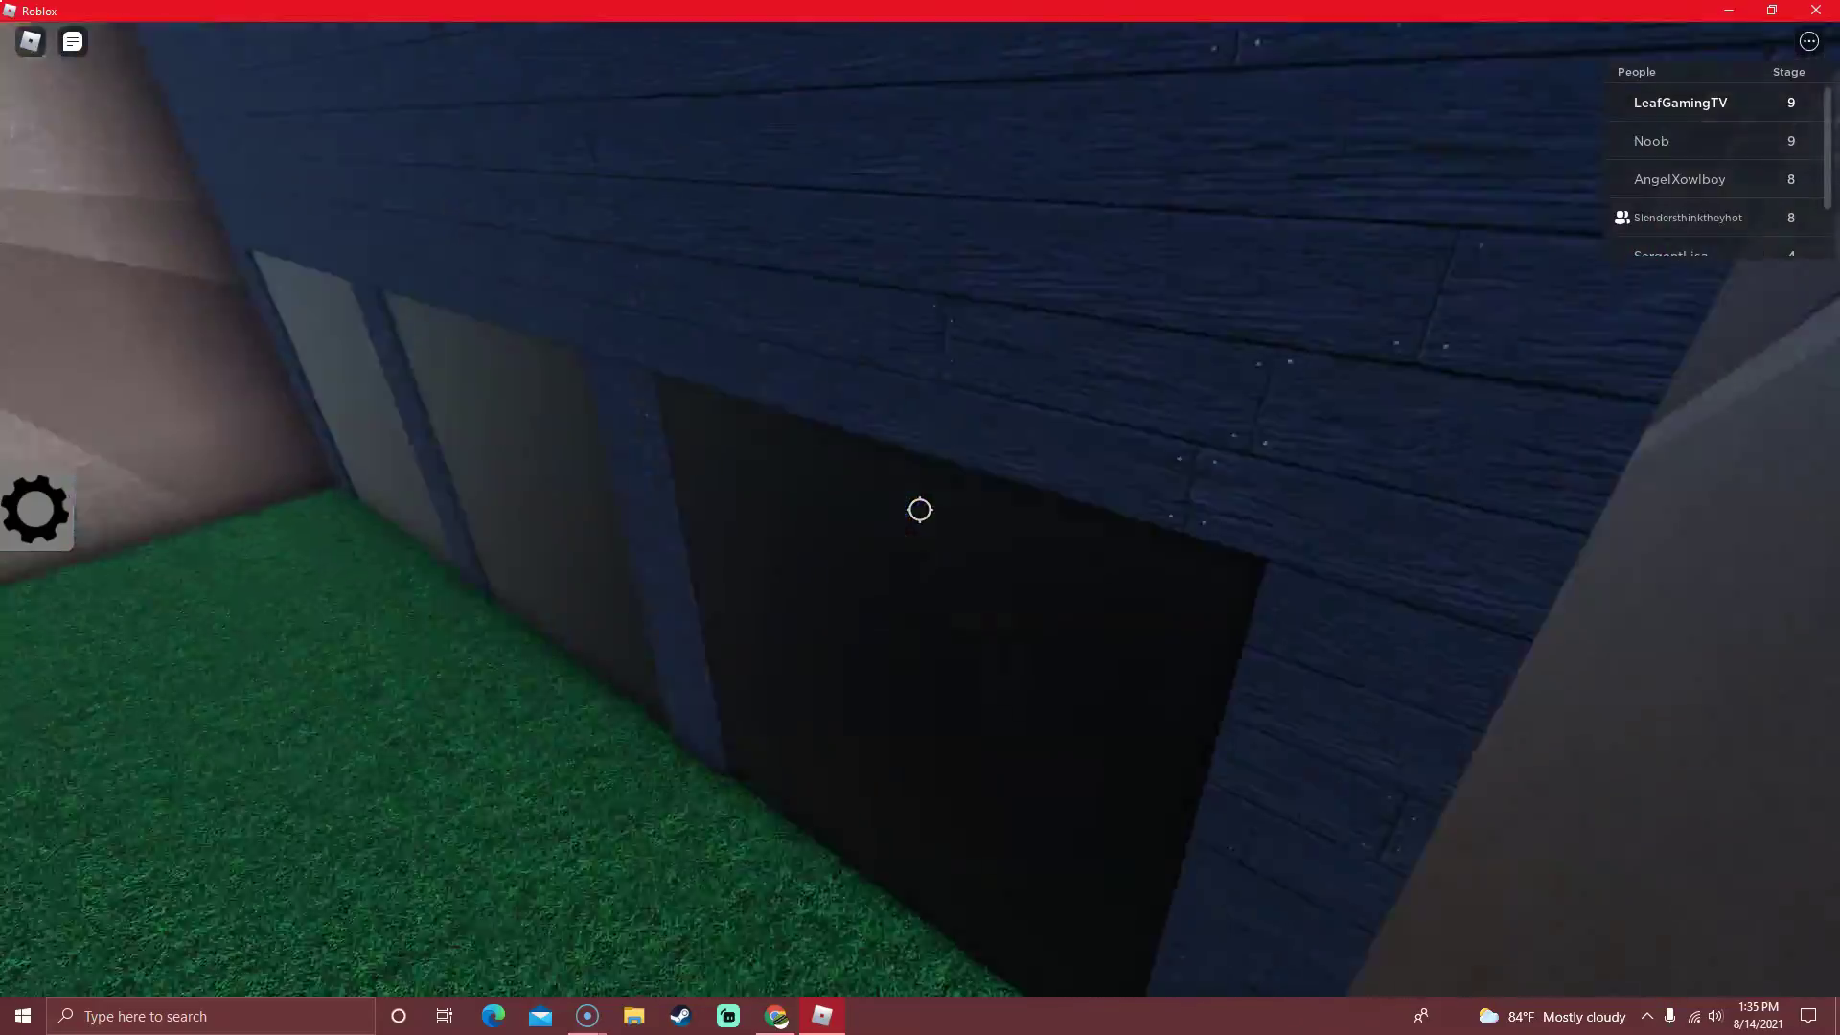
key("w")
key("w")
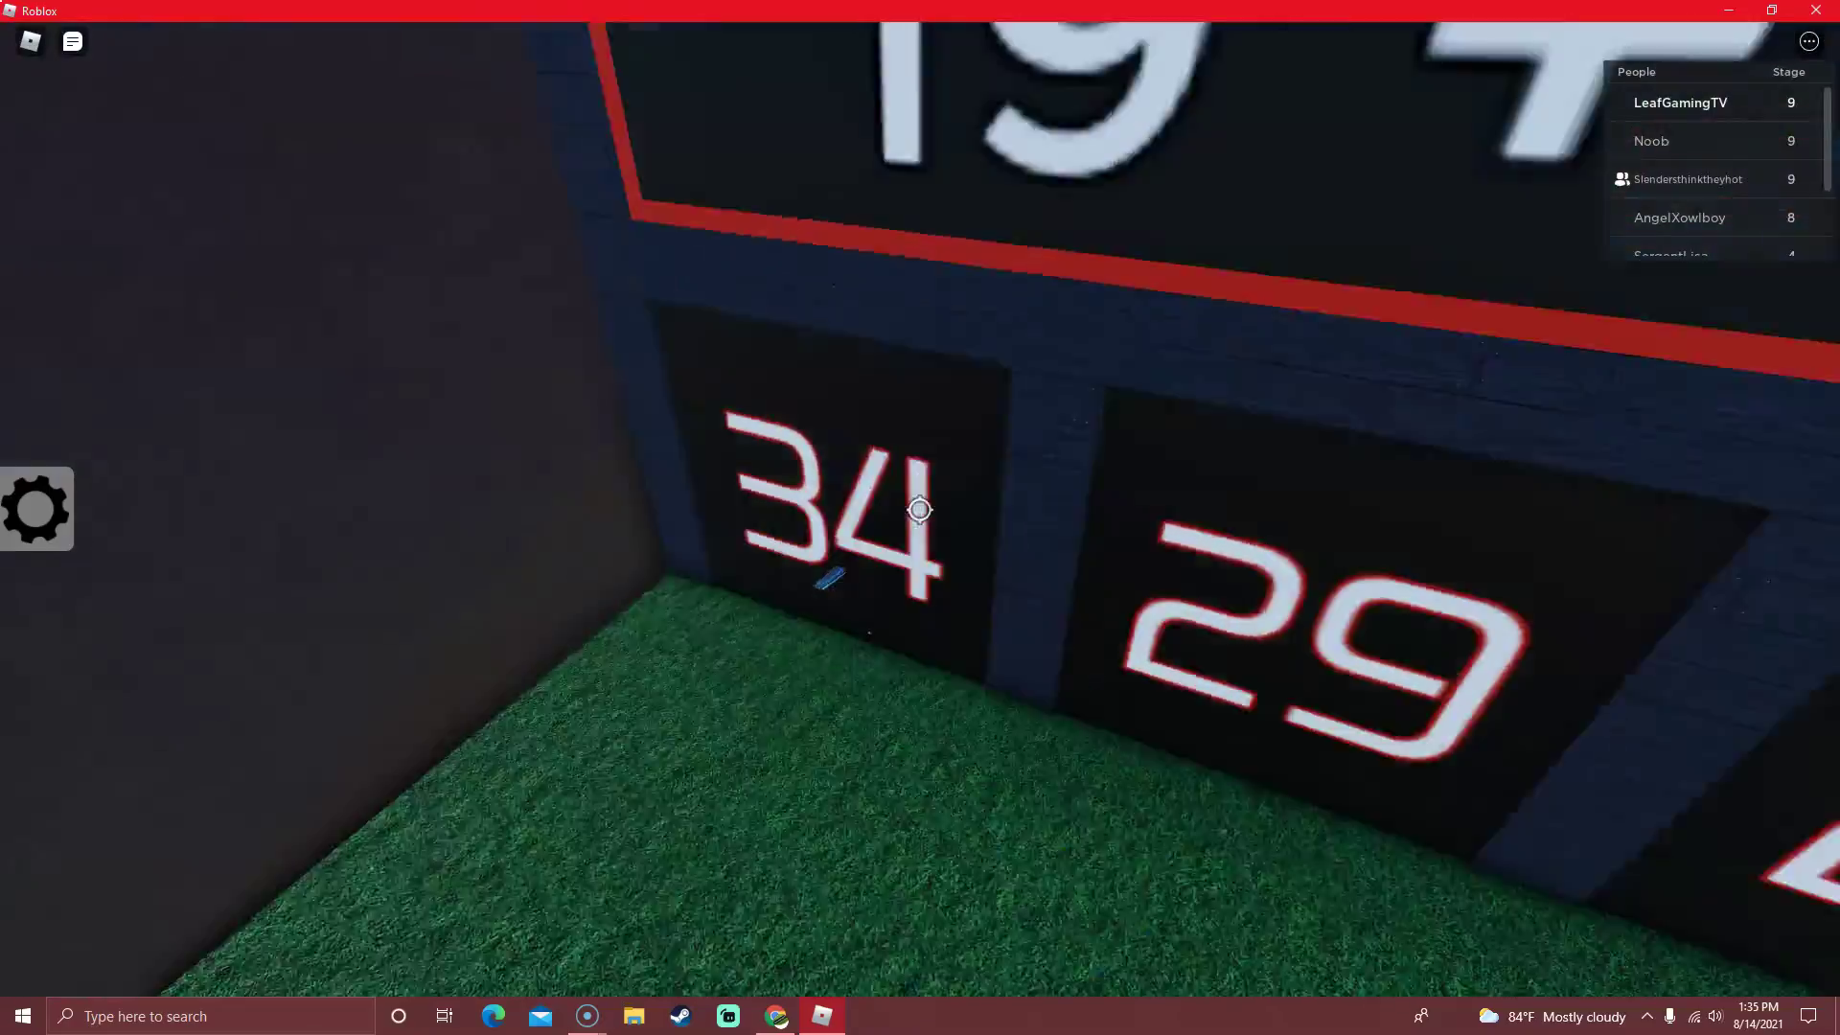
key("space")
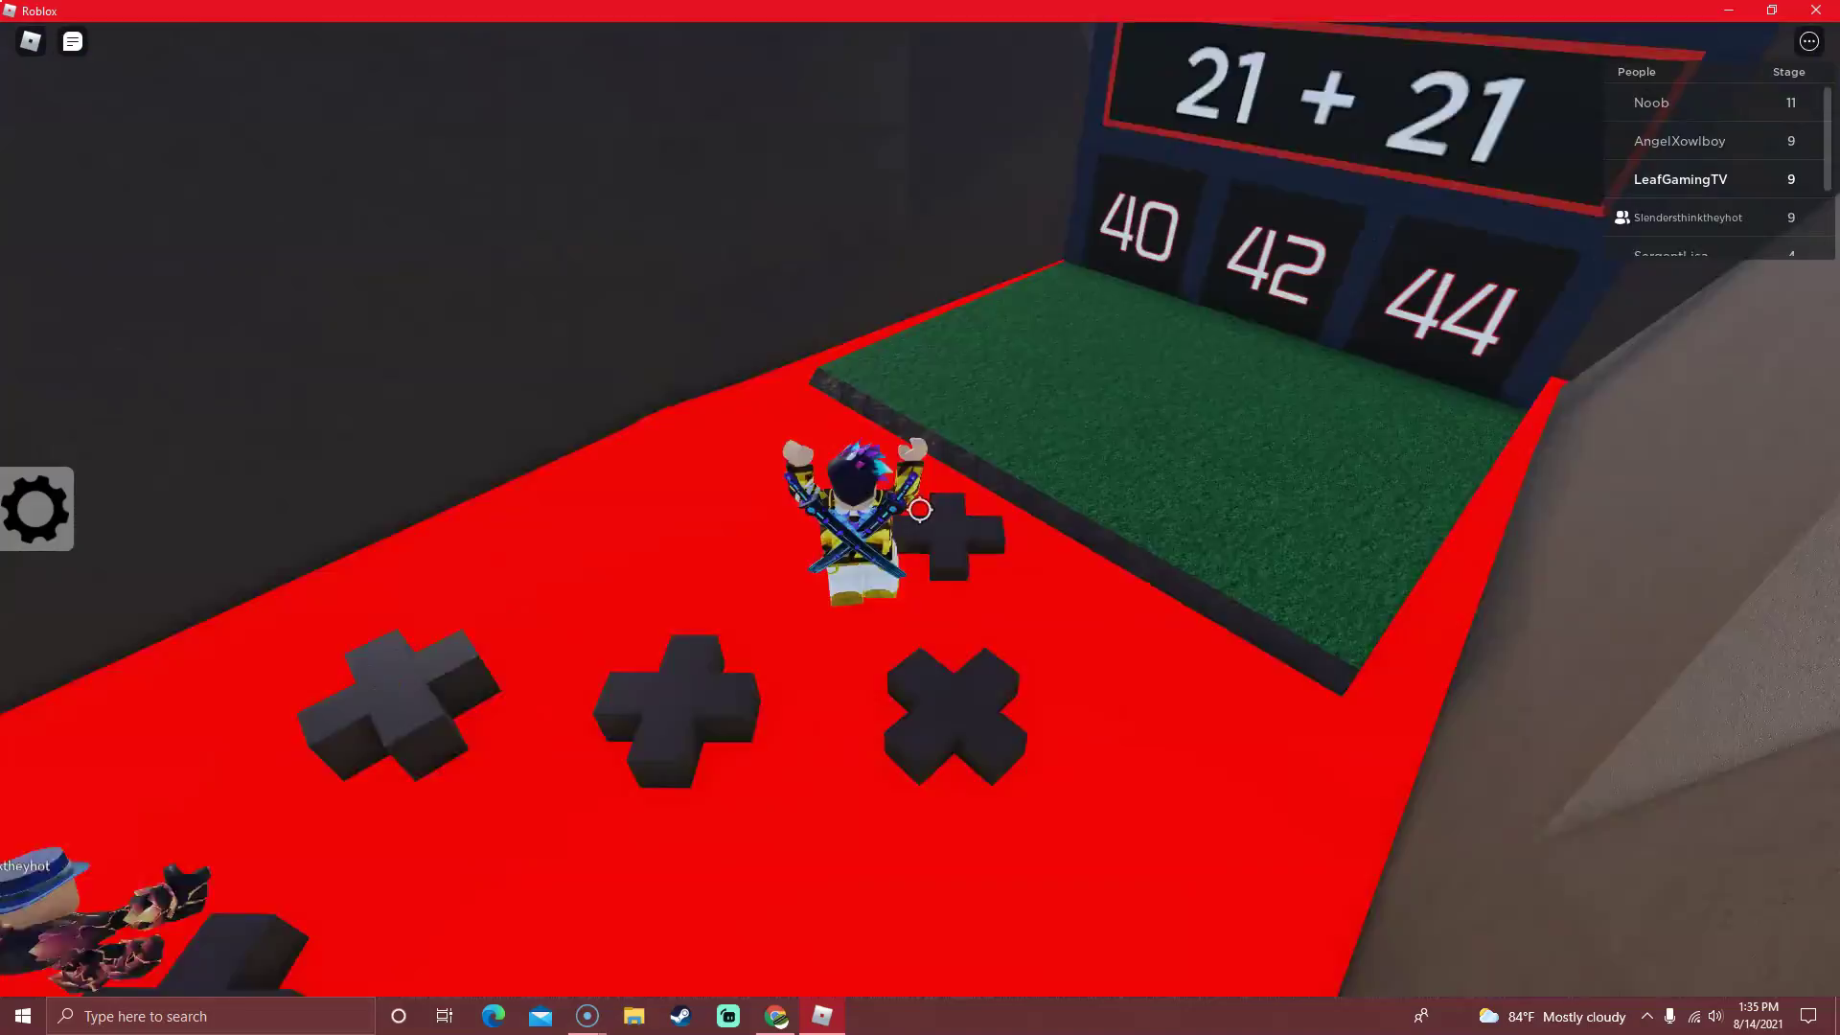
Walk through the 42 door, then hop the wedges and answer 9 − 5 with 4.
key("w")
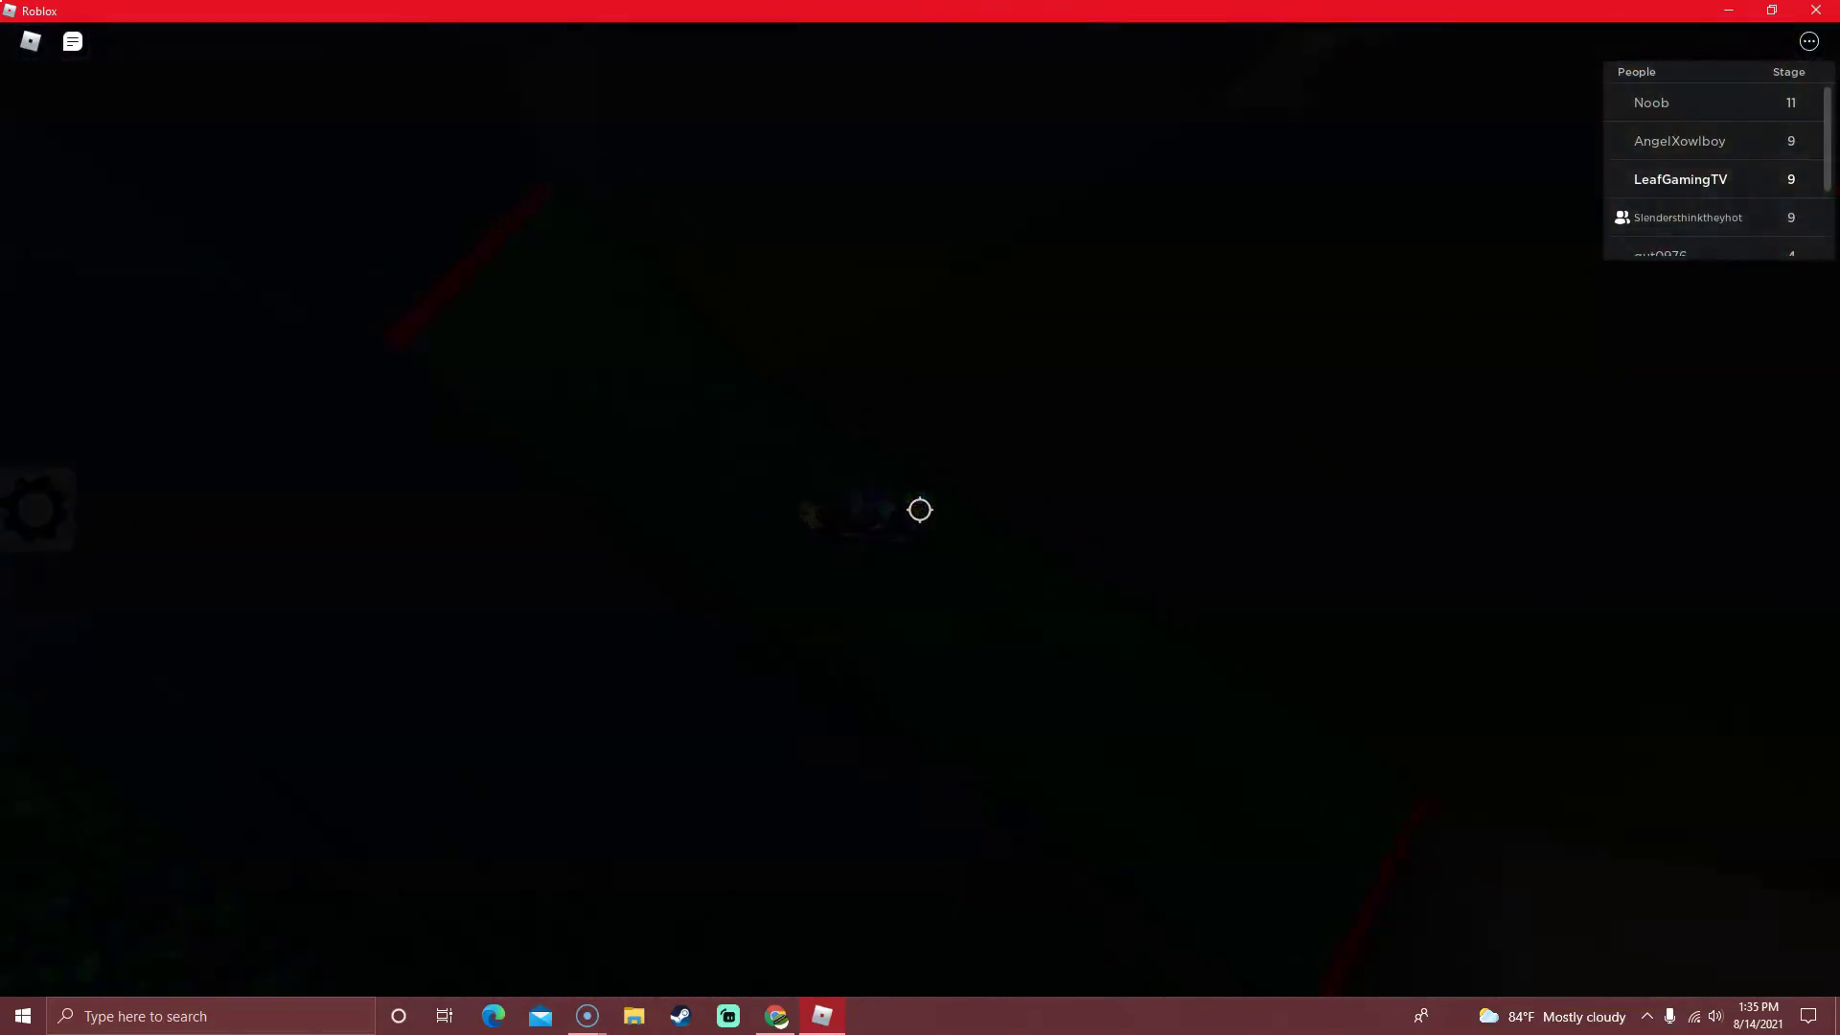
key("w")
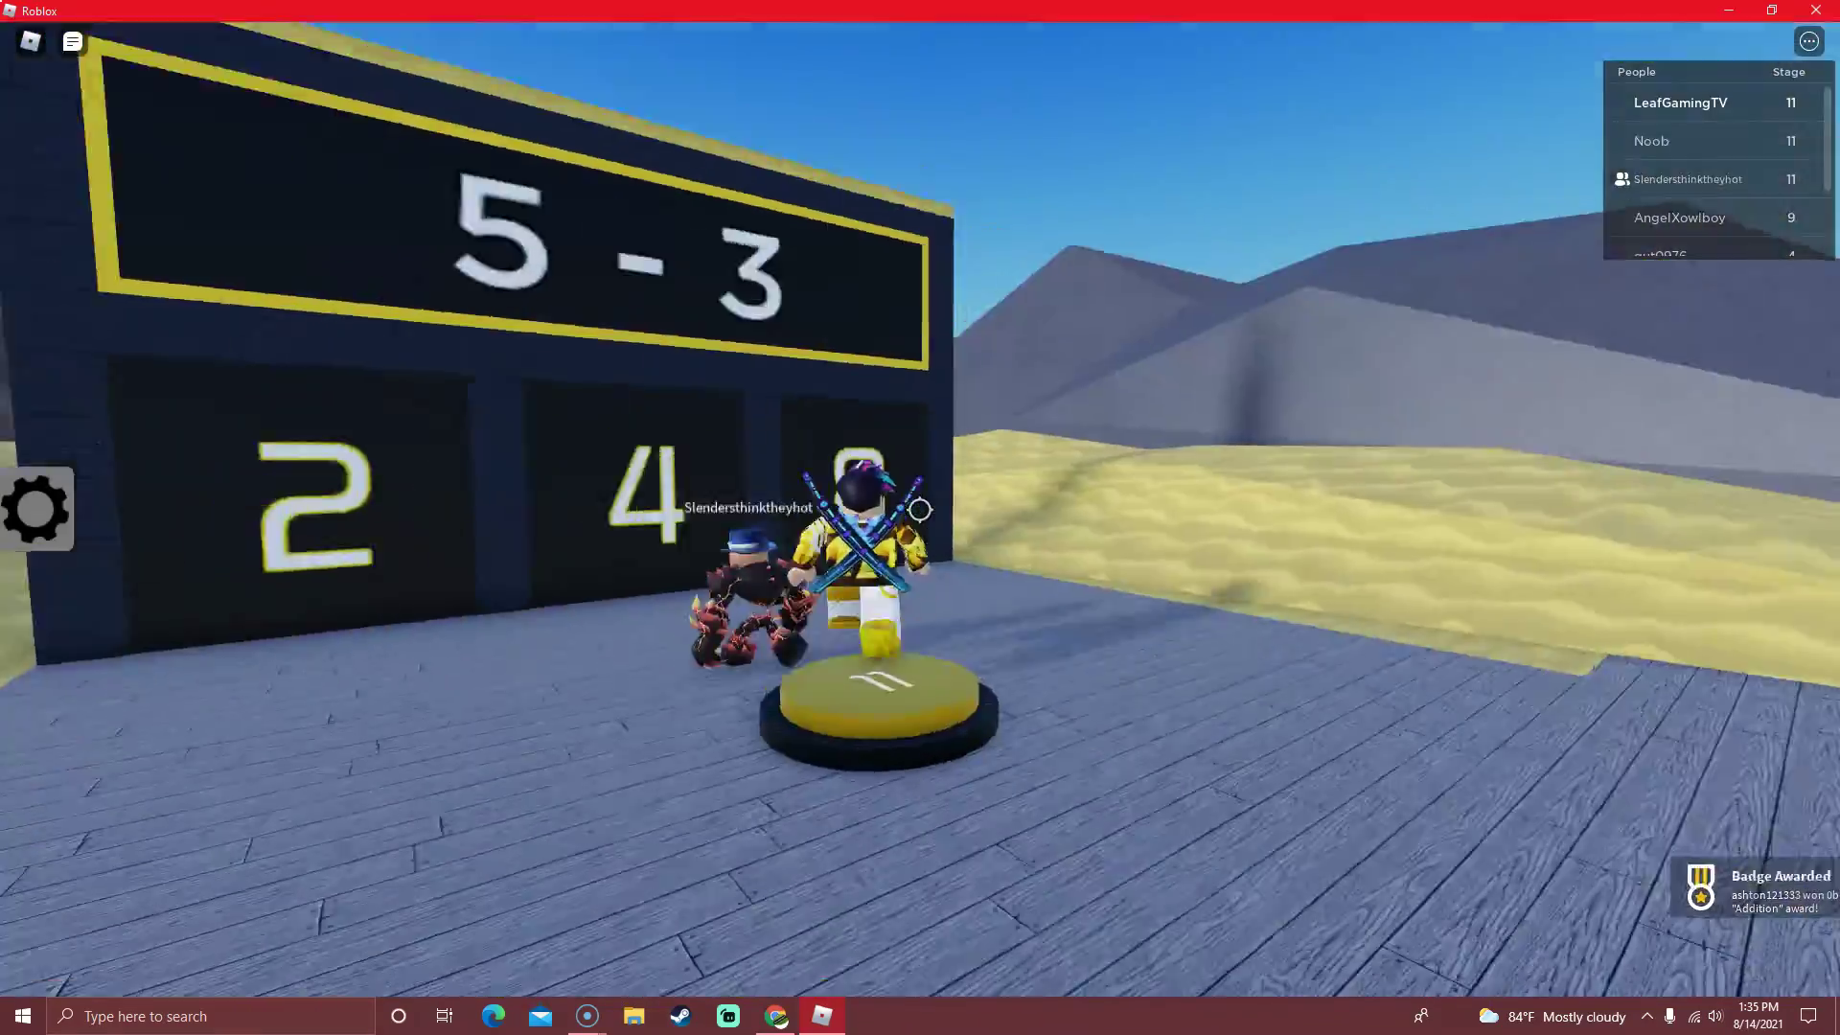
key("w")
key("w")
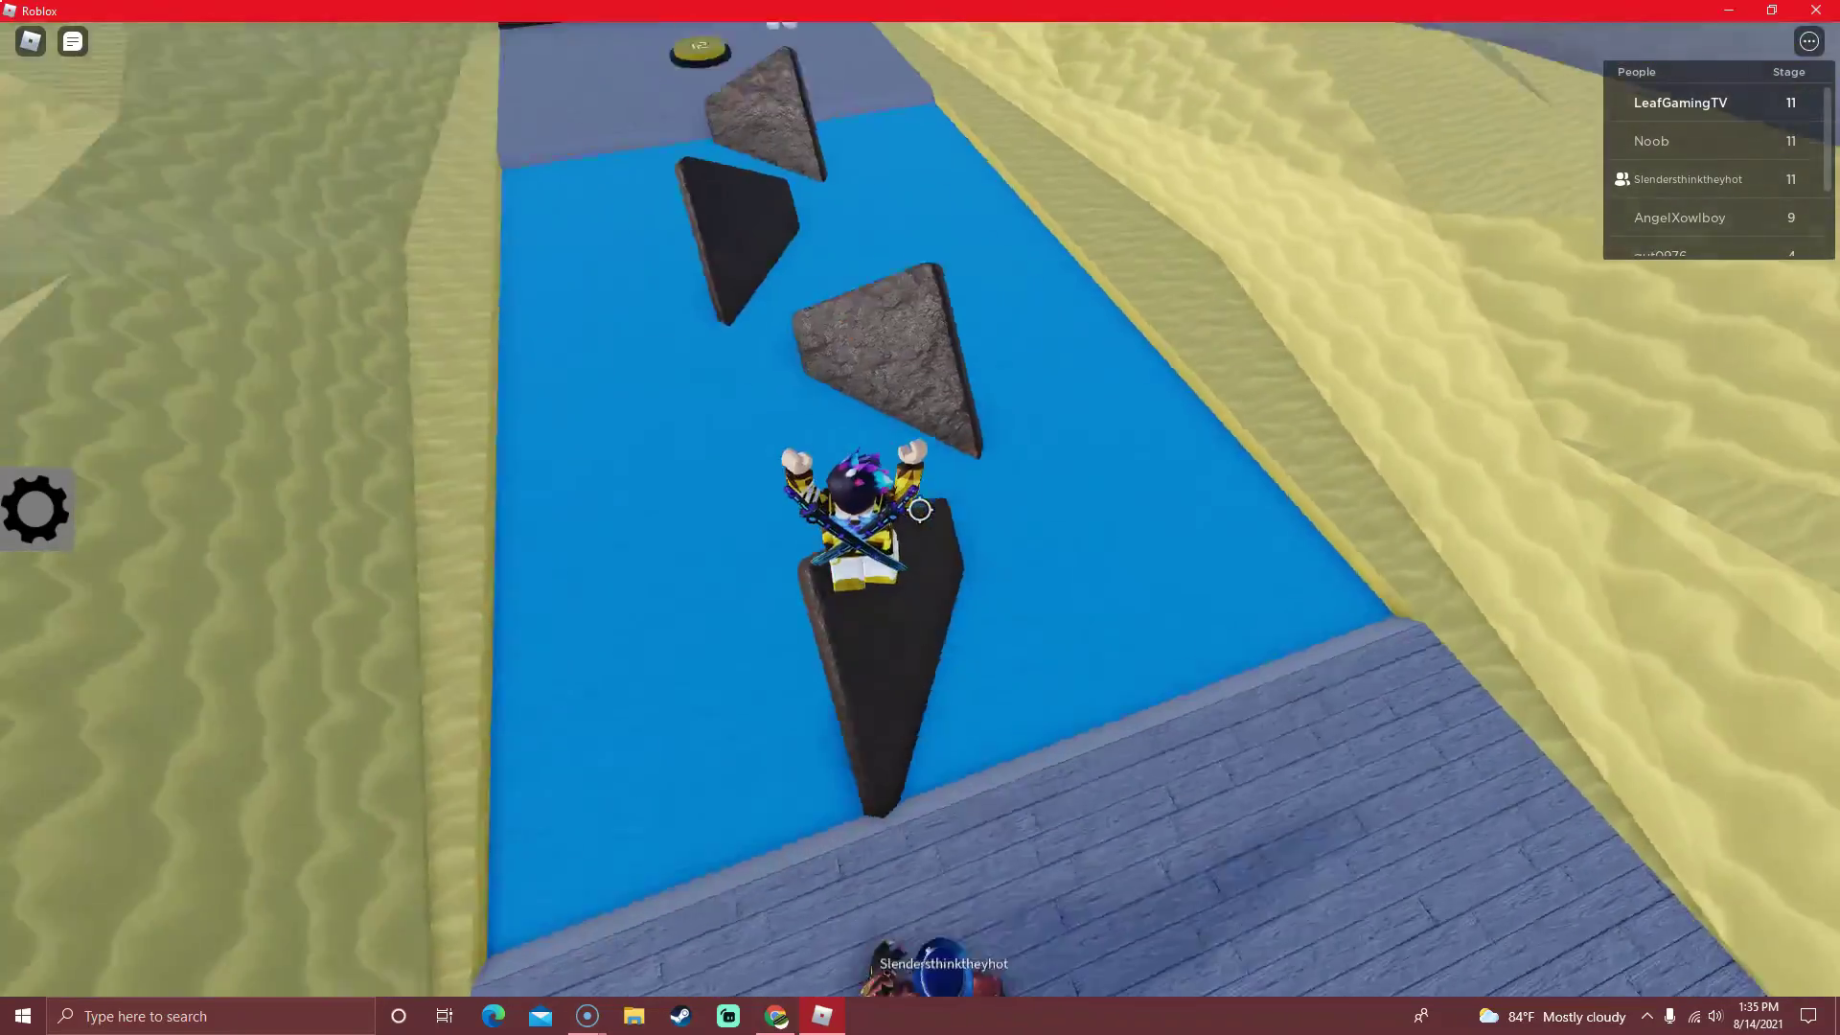
key("w")
key("space")
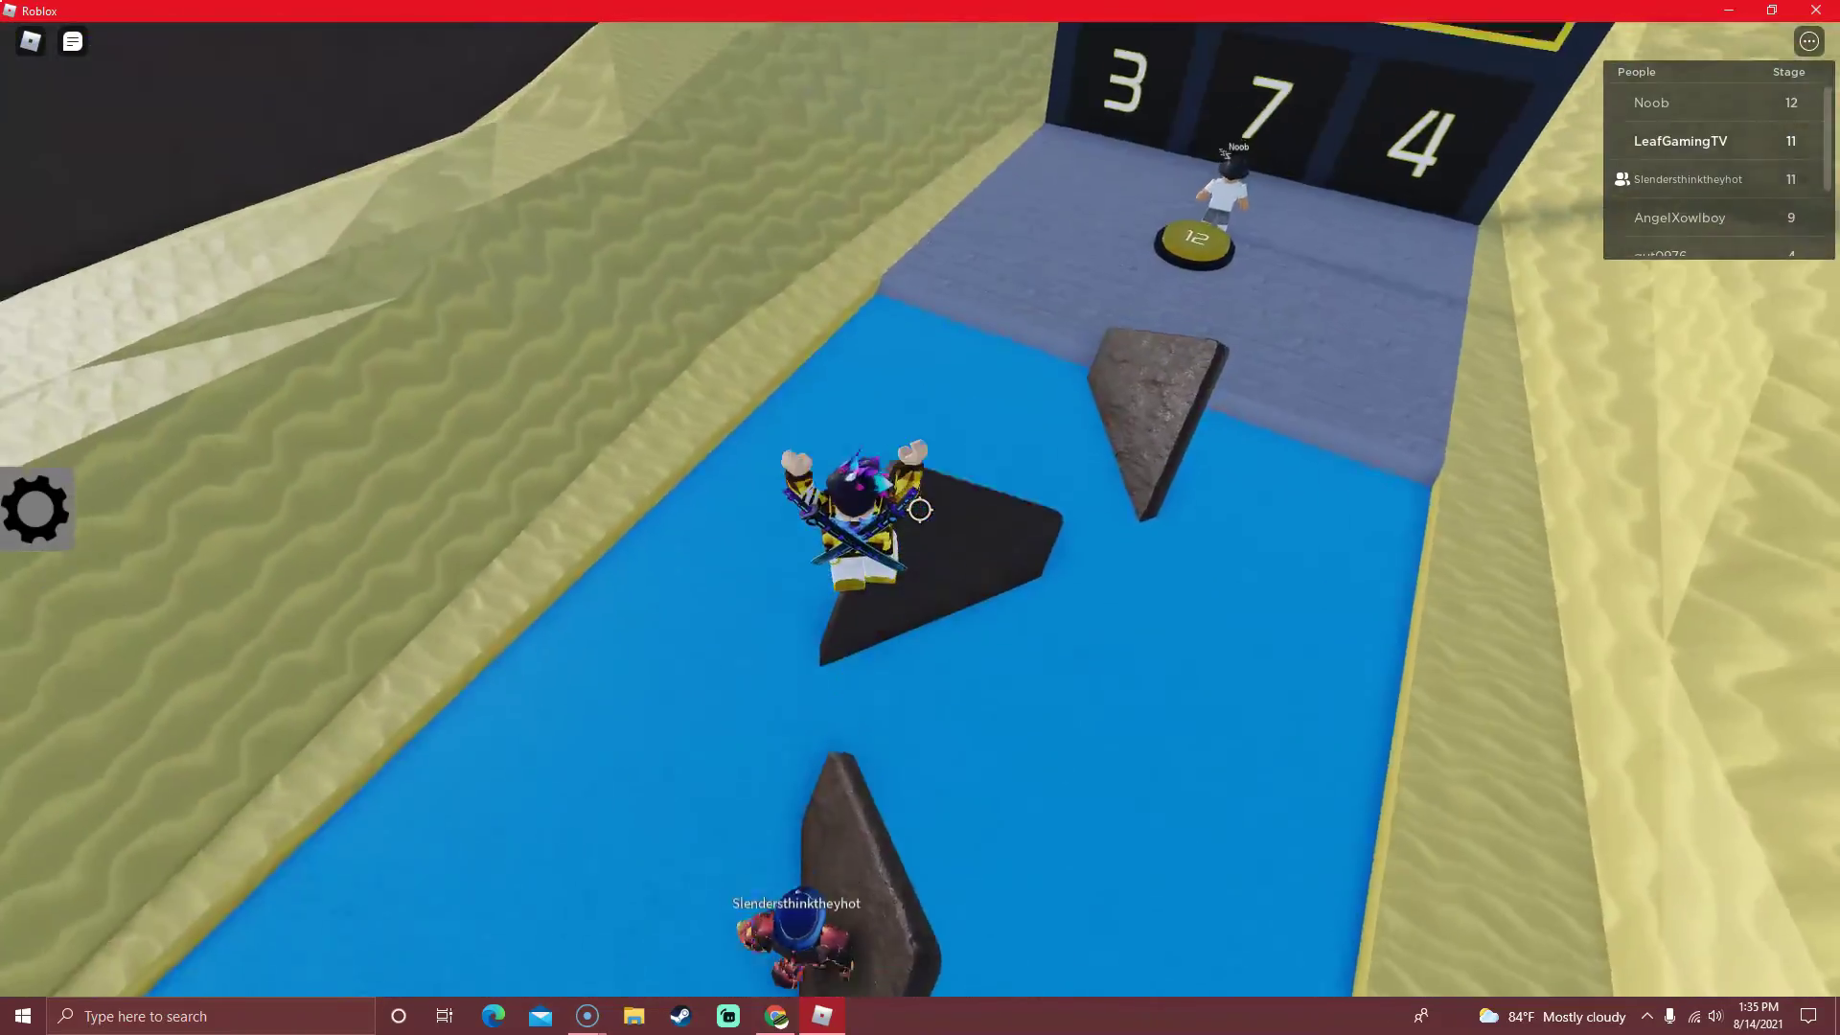
key("space")
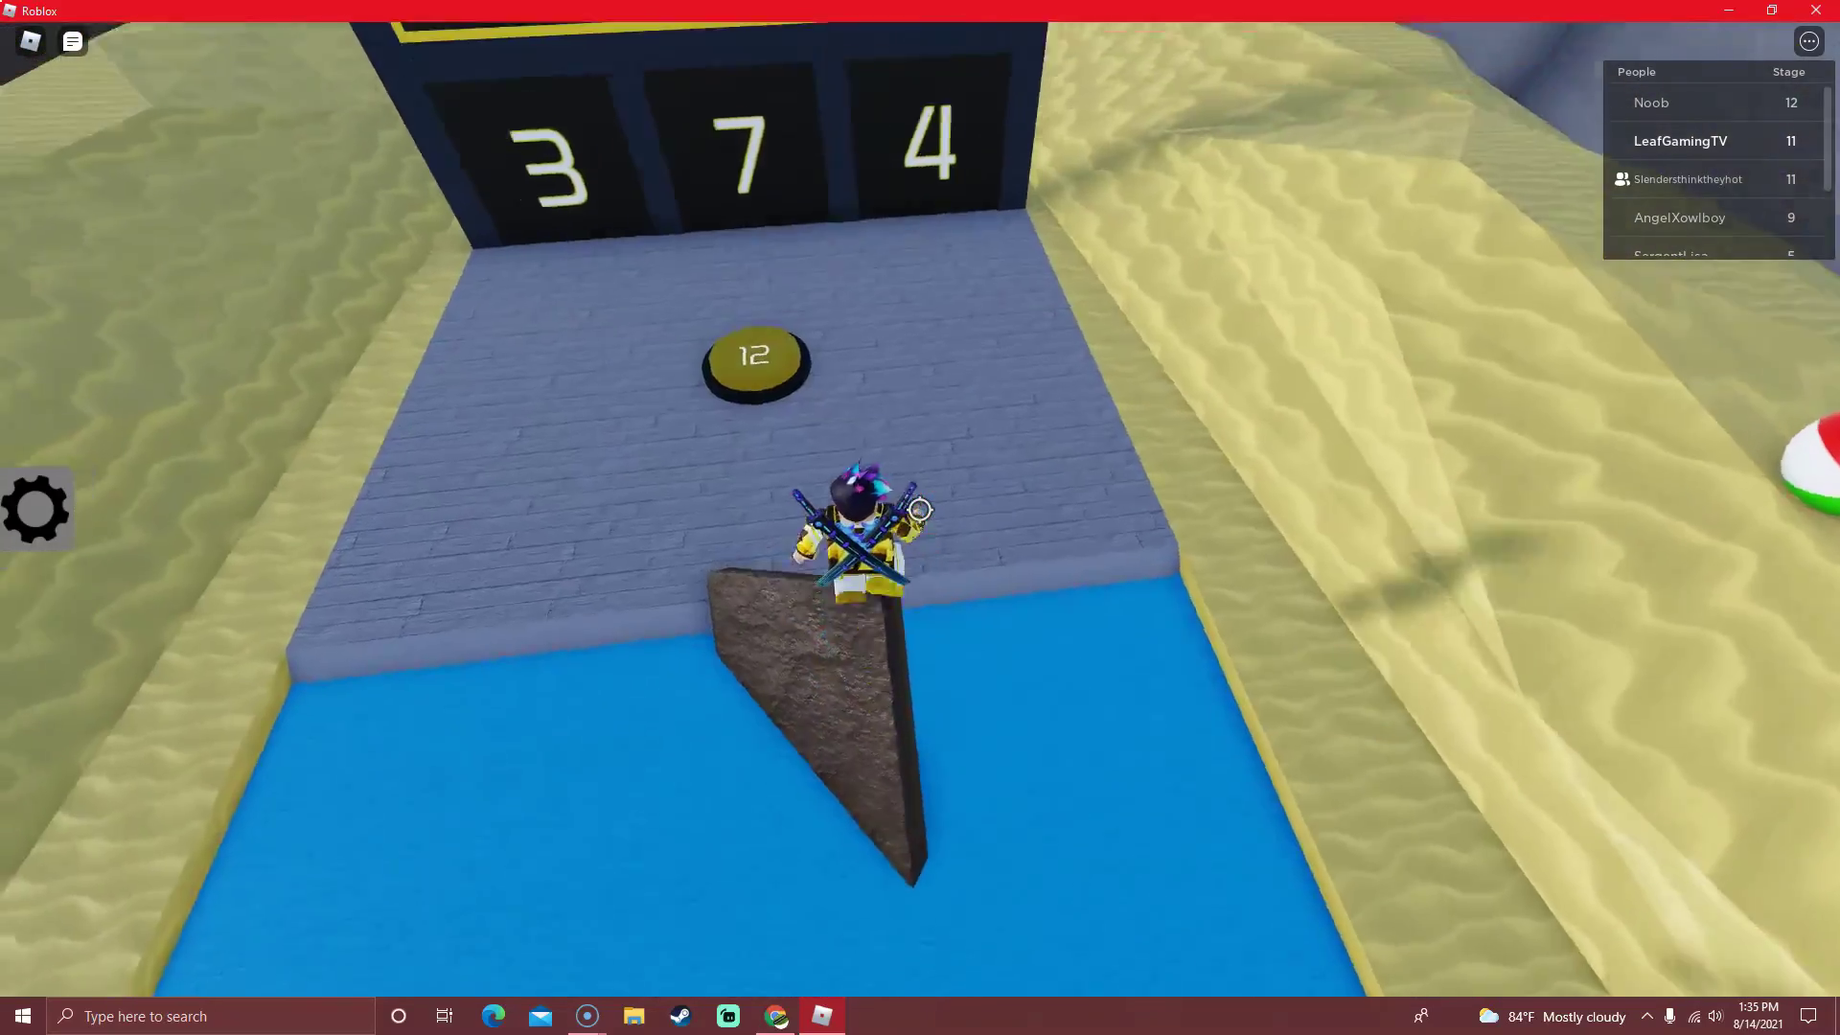
key("w")
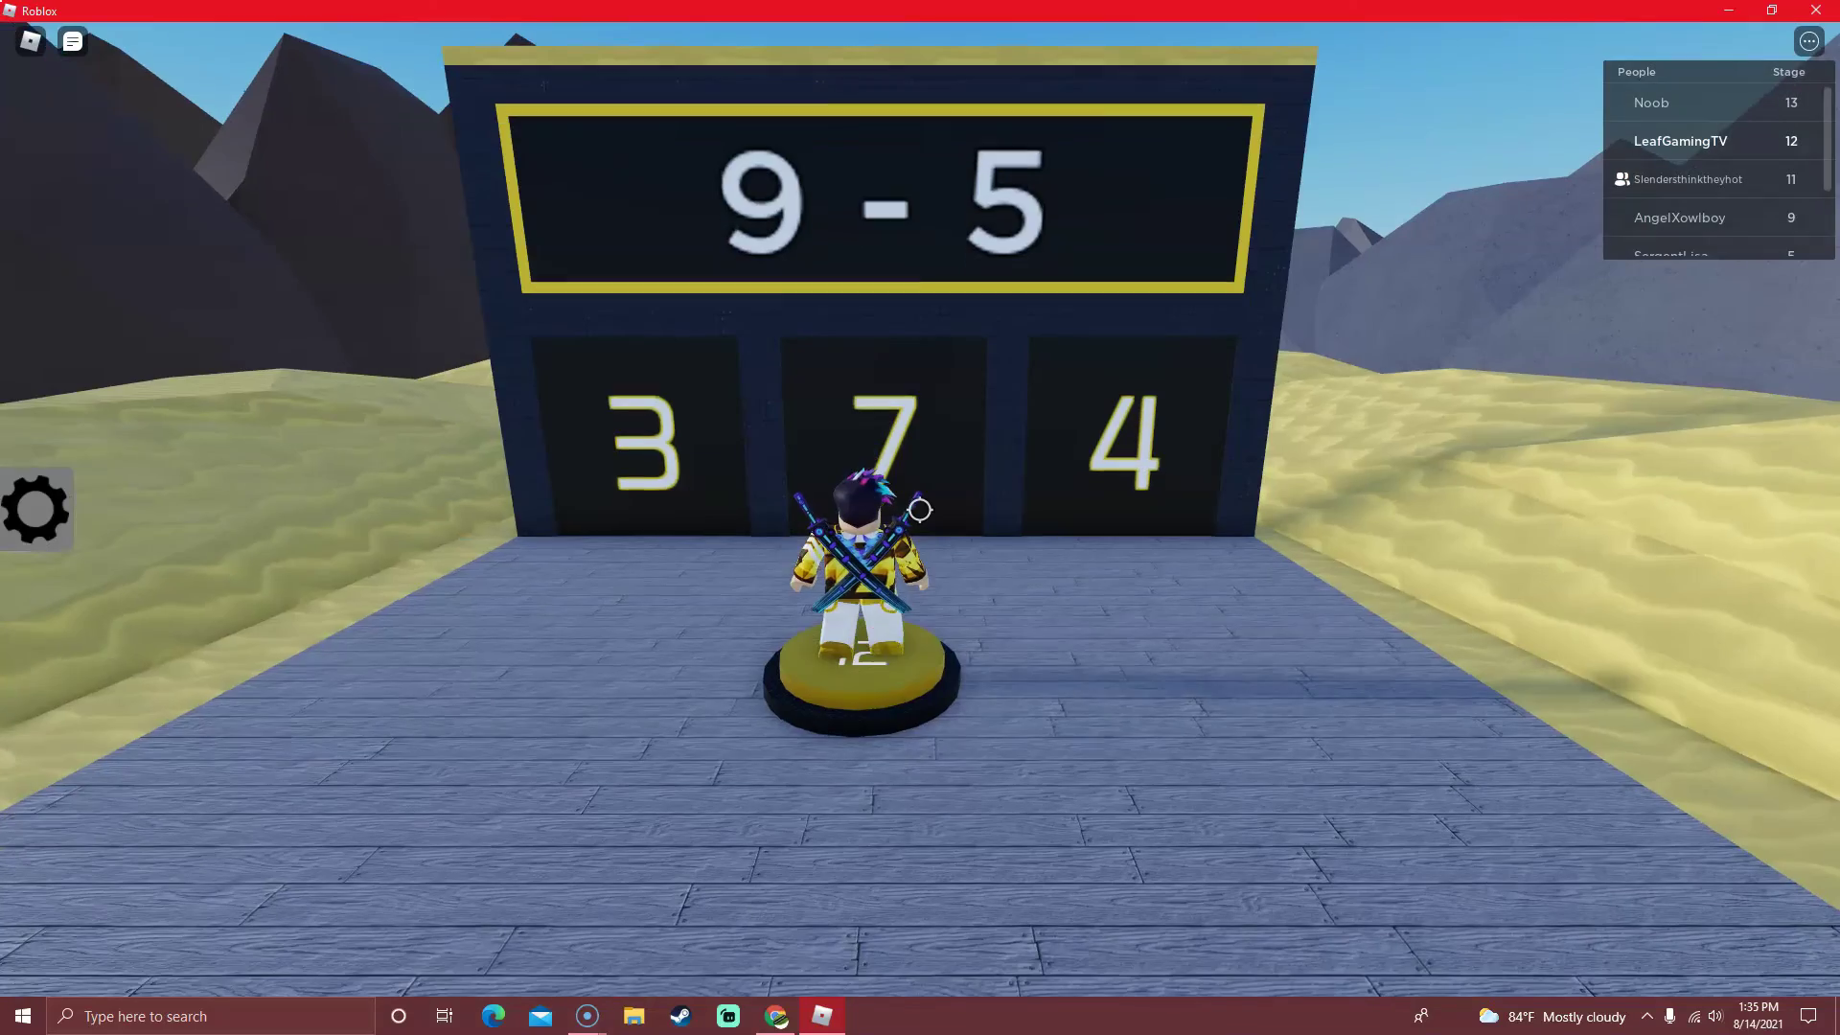
key("w")
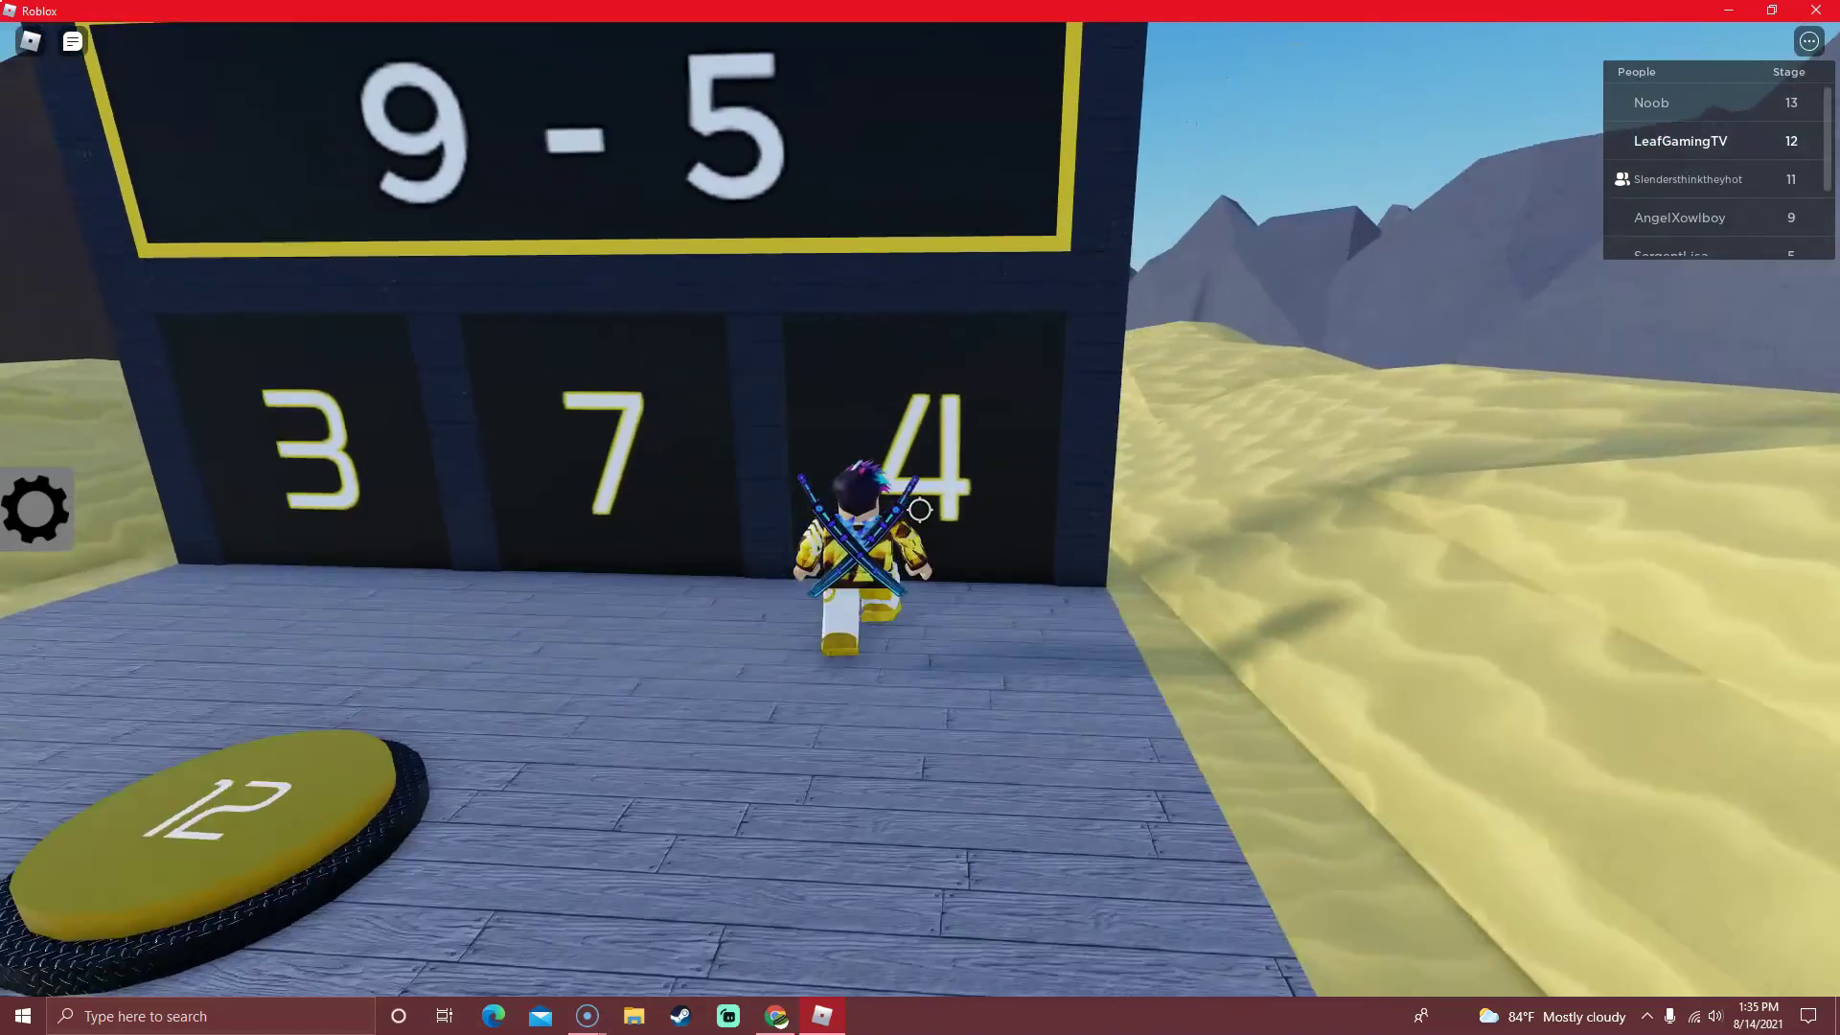
Cross the water course and maze to stage 13, then answer 14 − 6 with 8.
key("w")
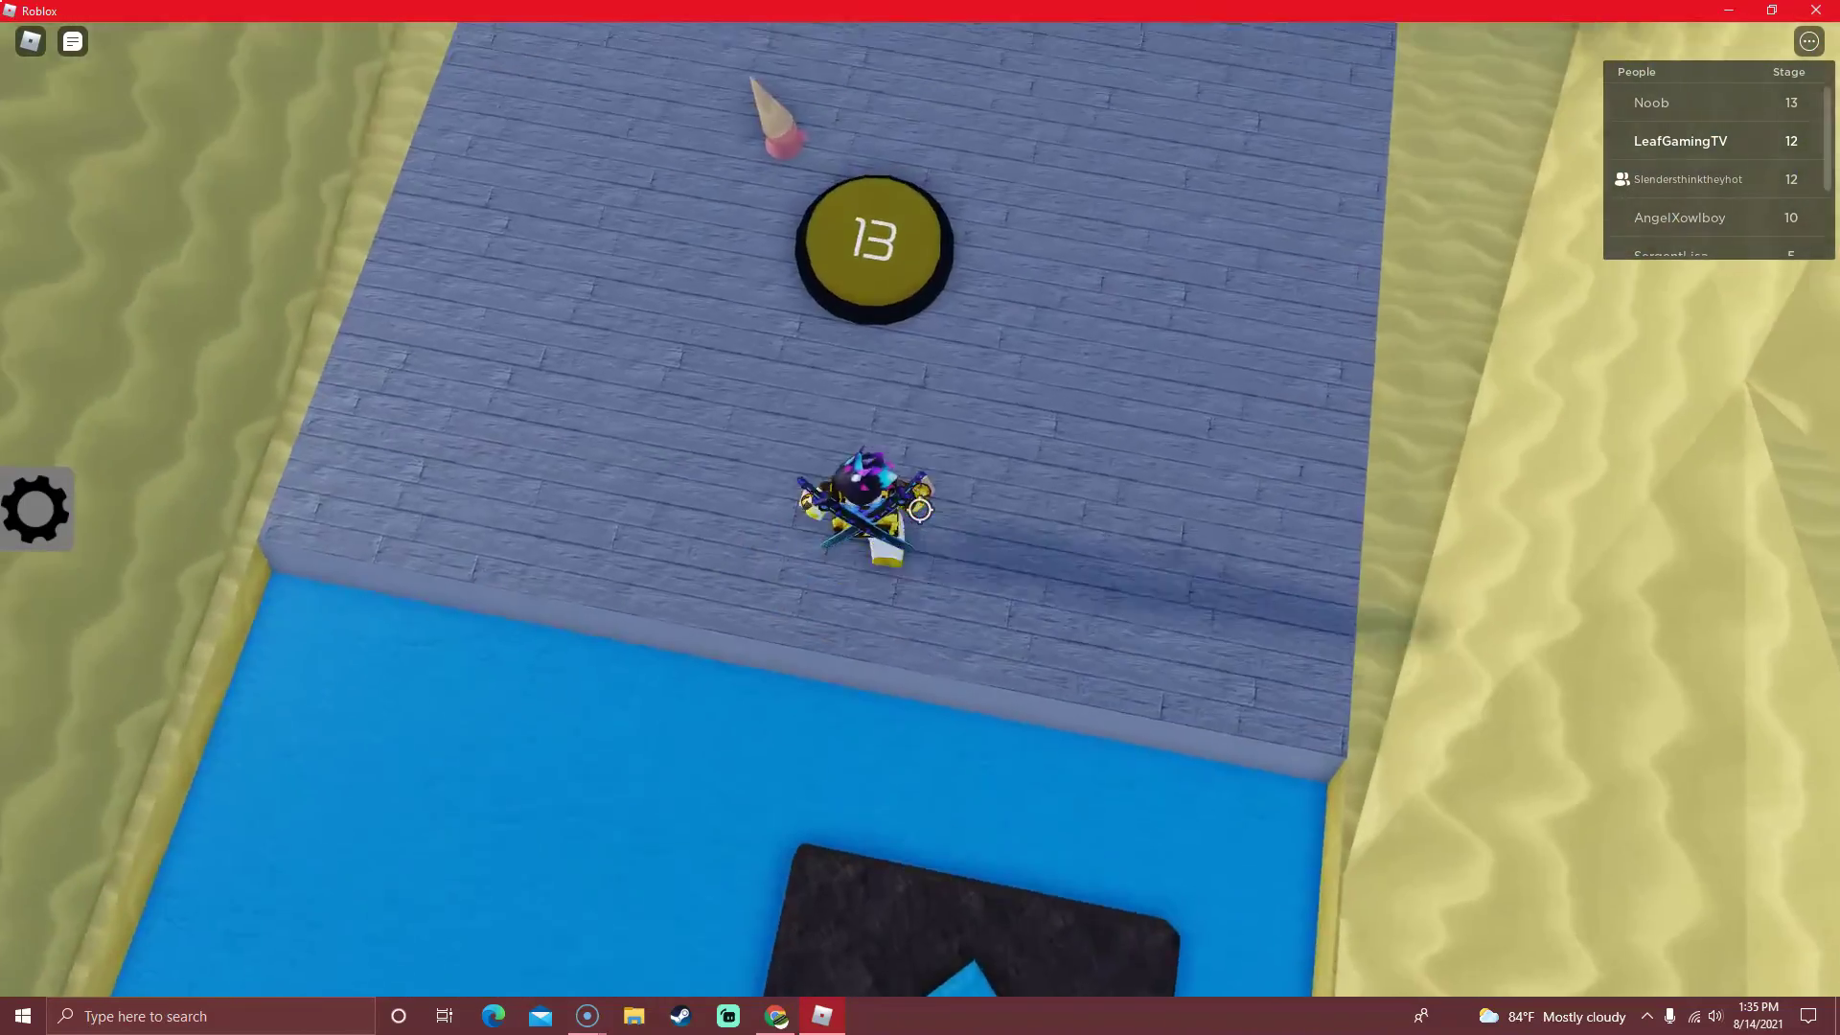
key("w")
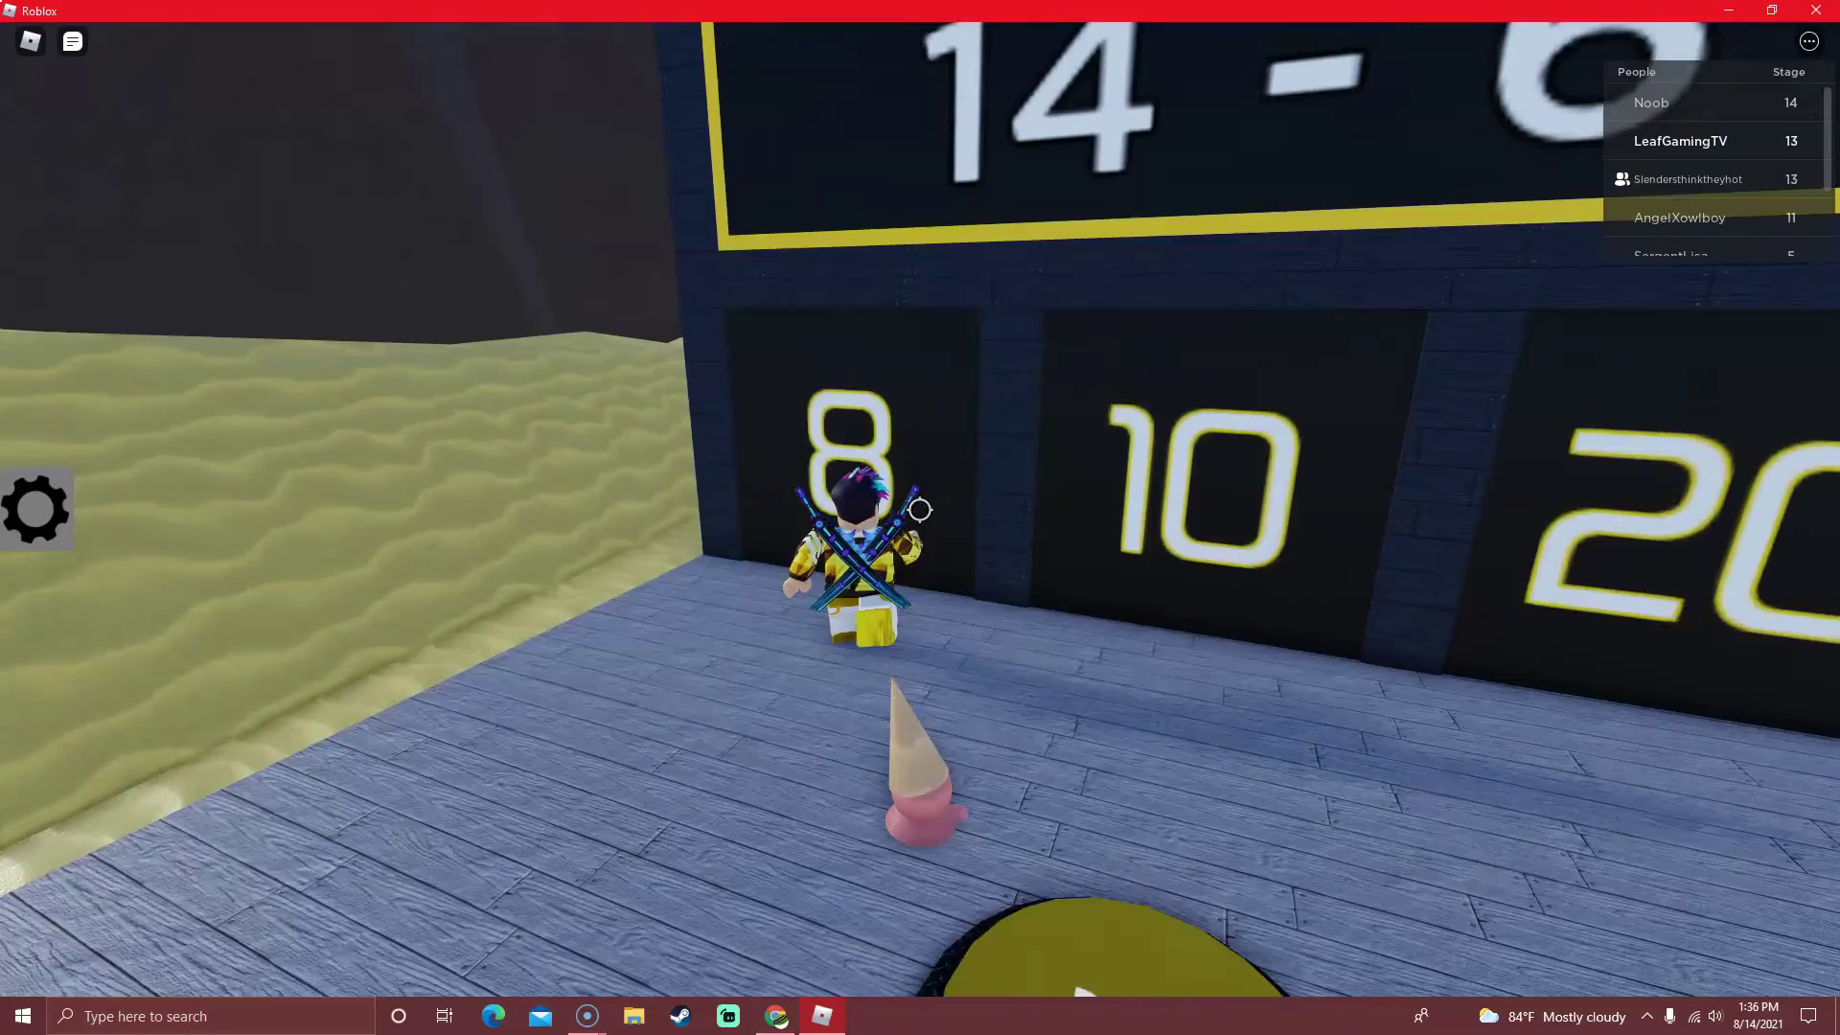
key("w")
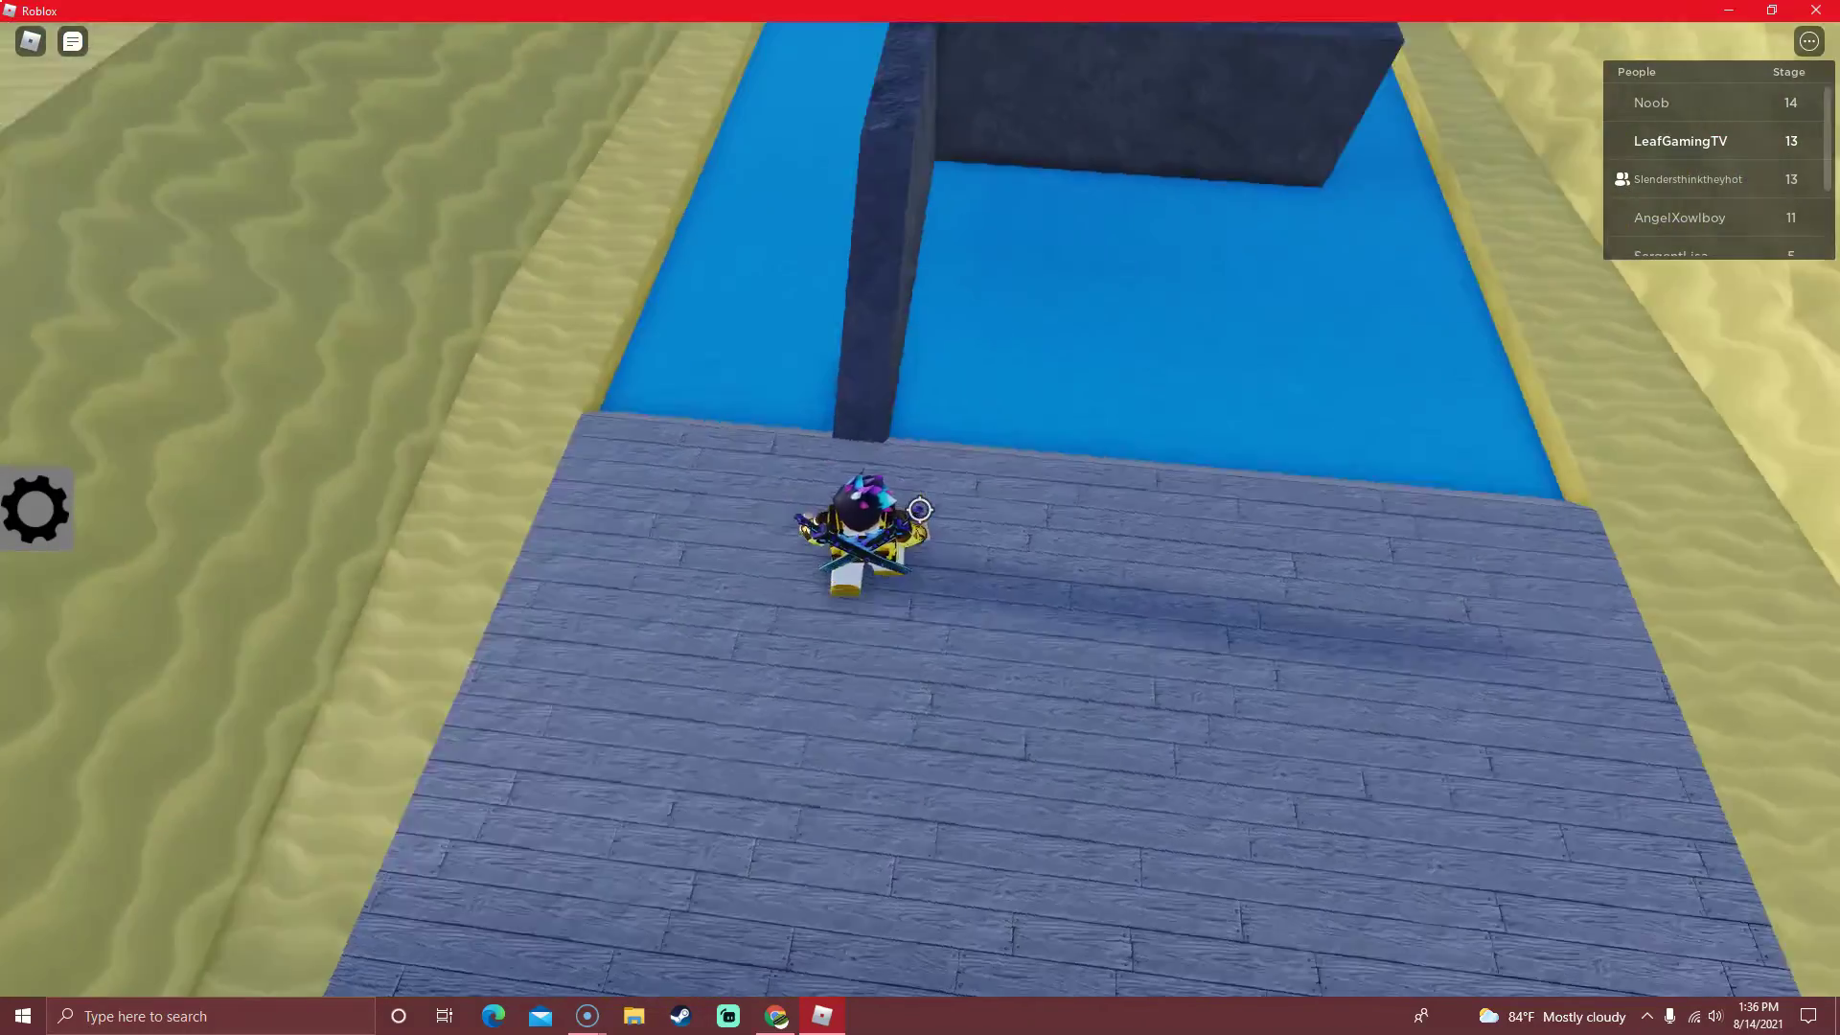
key("w")
key("space")
key("w")
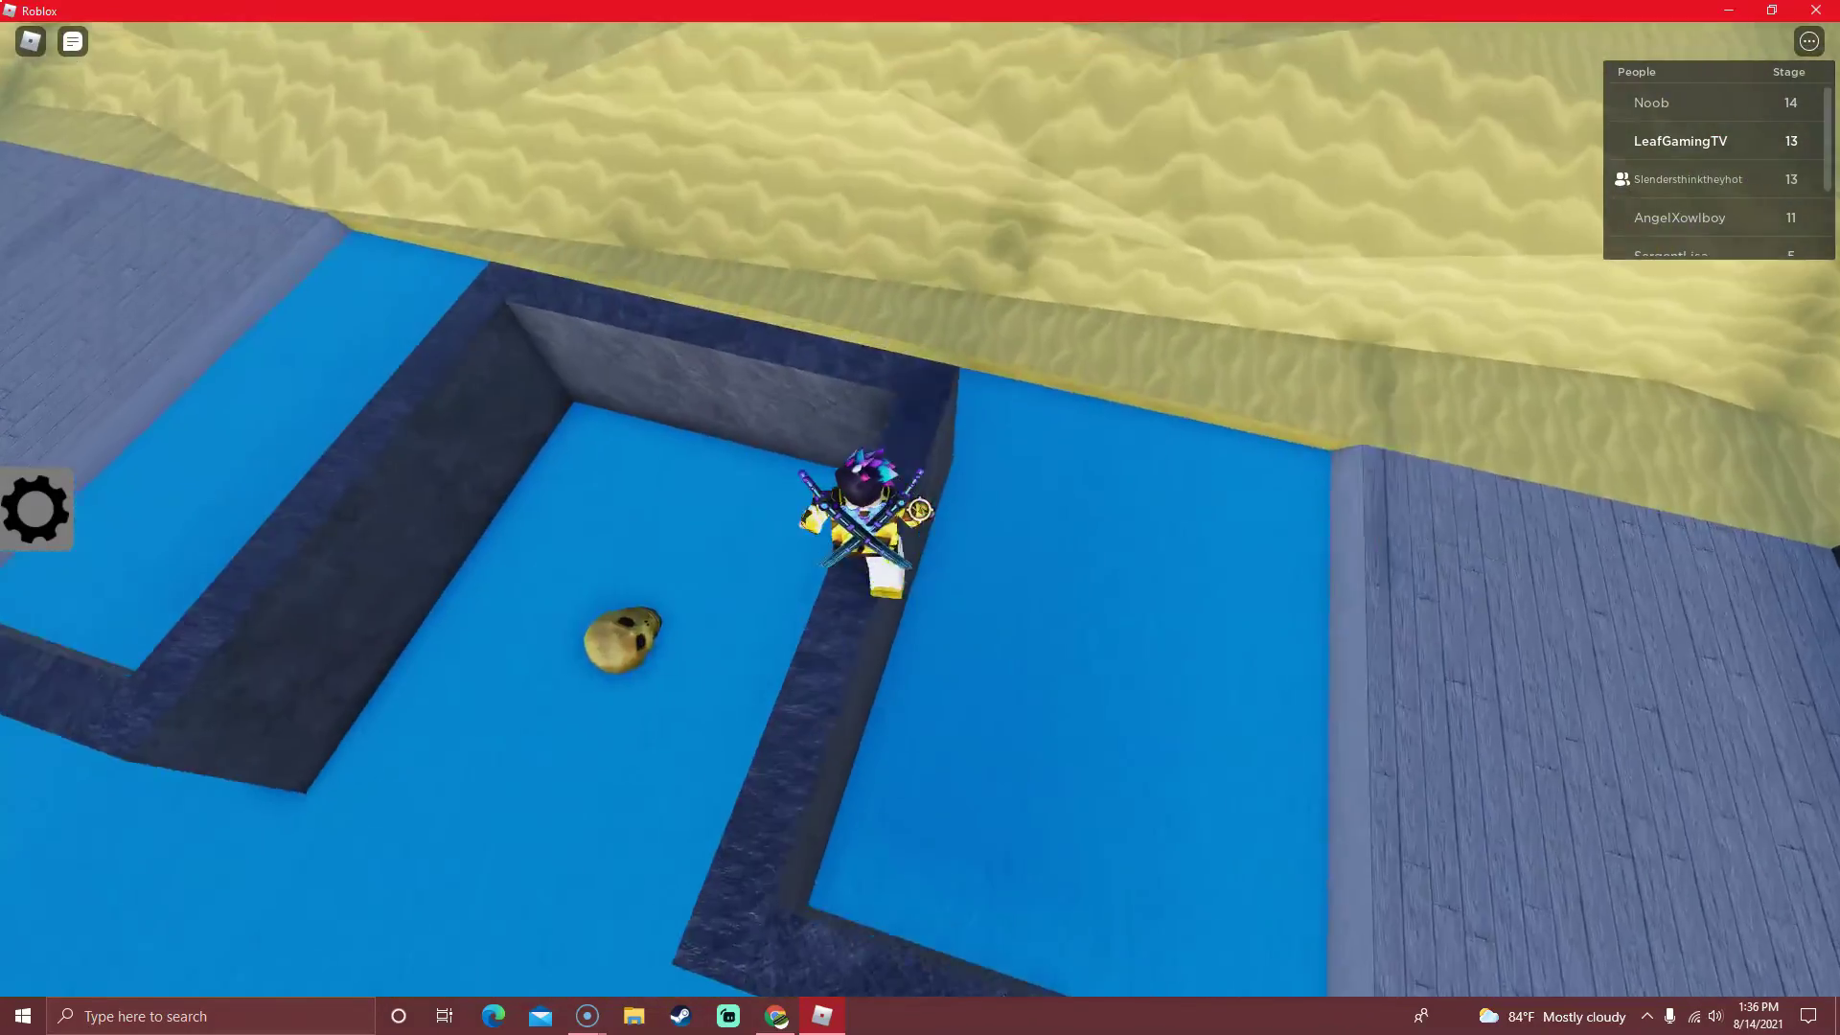
key("w")
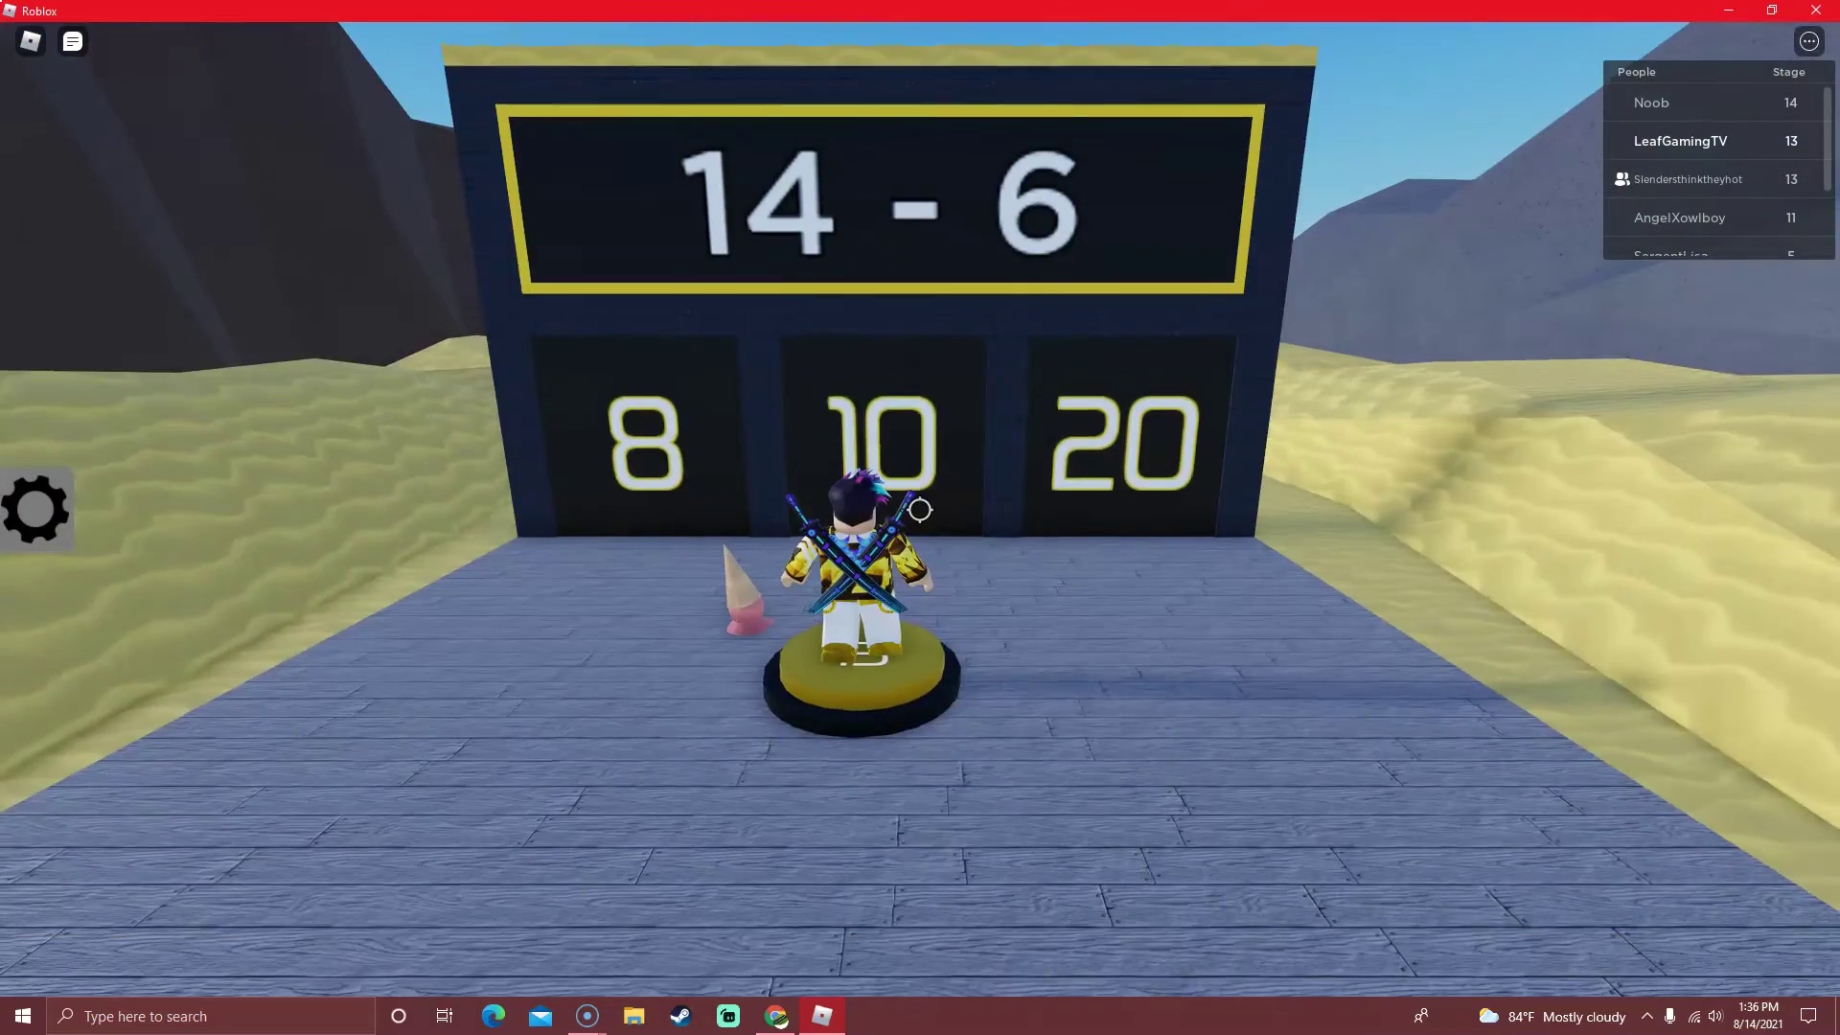
key("w")
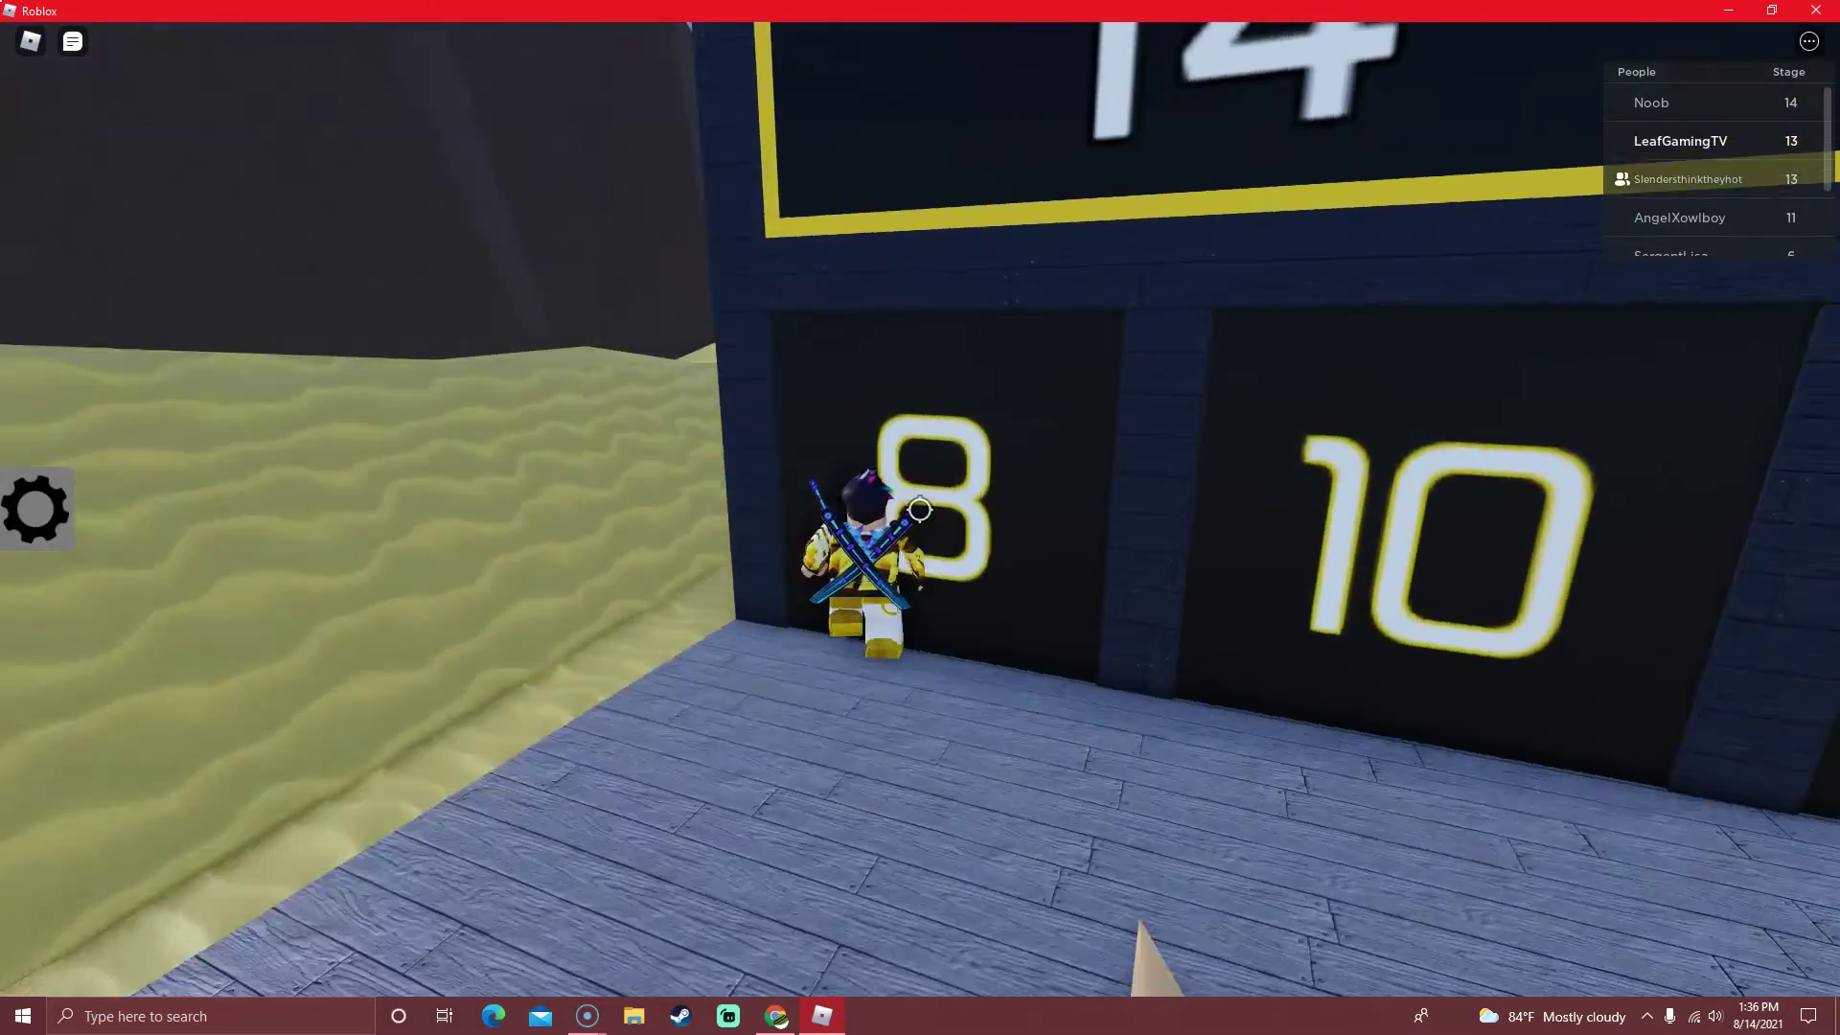
key("w")
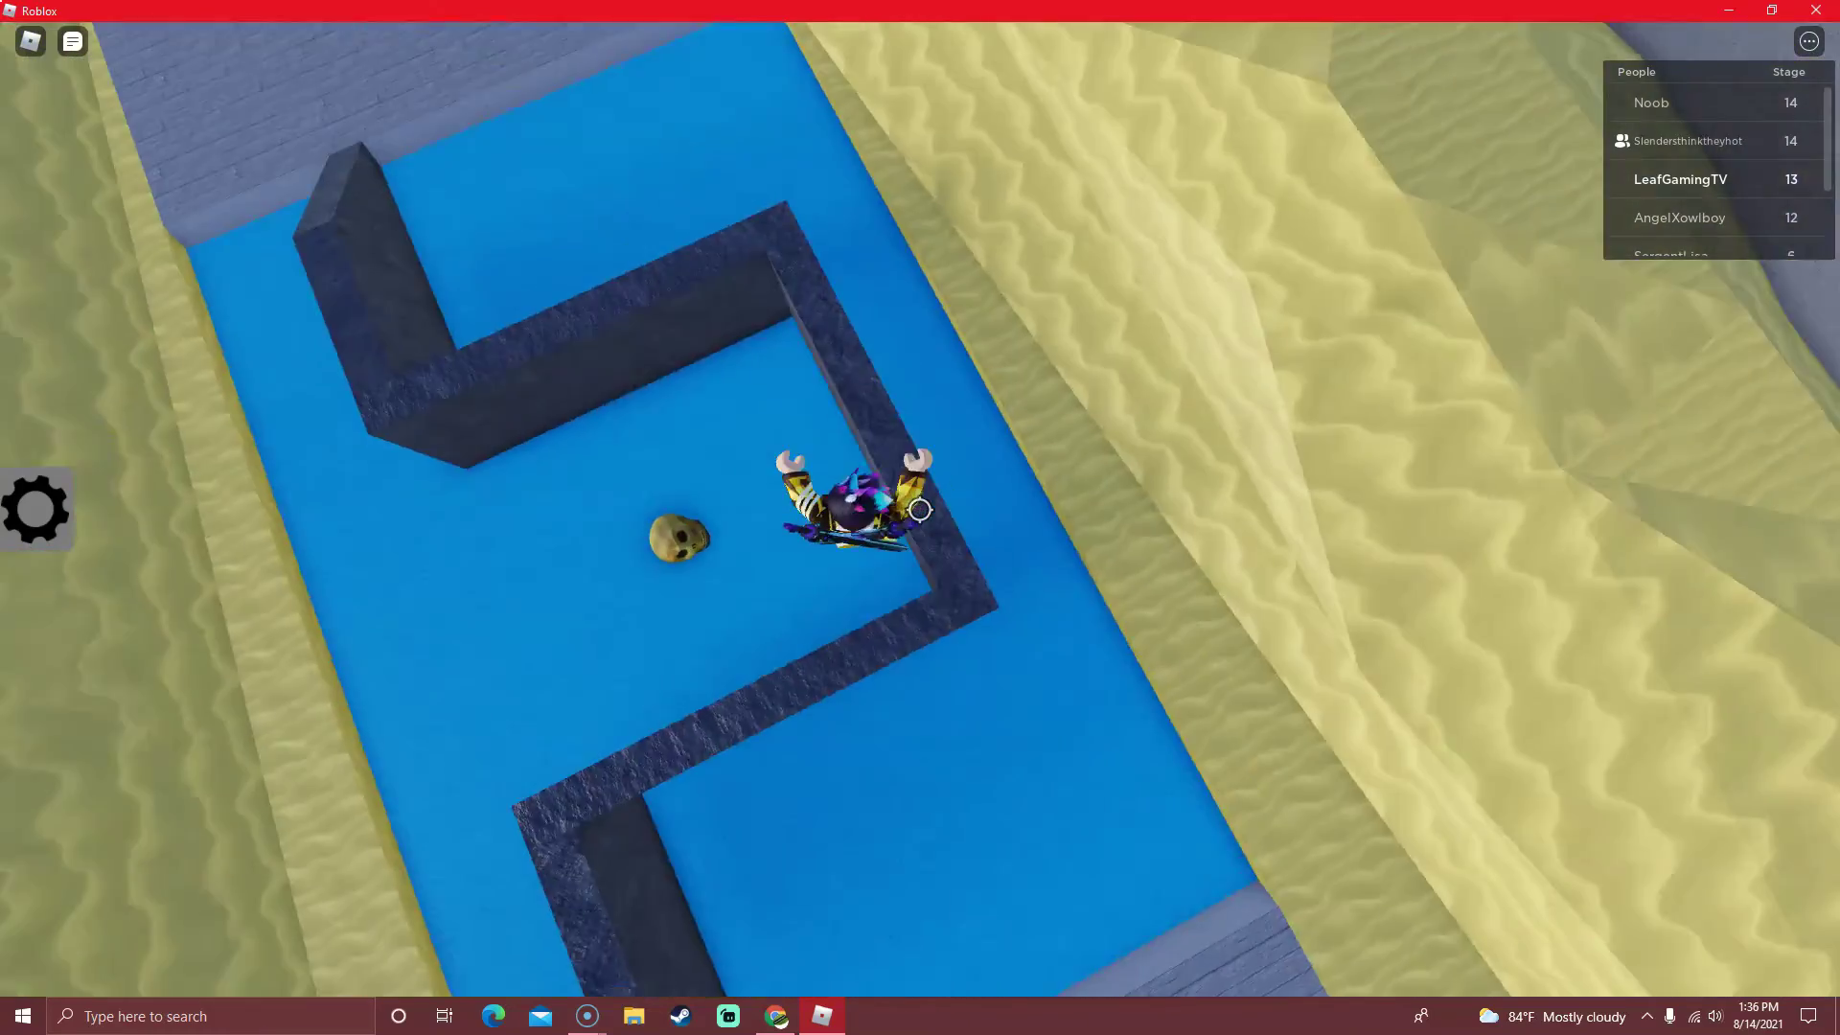
Follow the wall path to stage 14, answer 17 − 11 with 6, and reach the stage 15 checkpoint.
key("w")
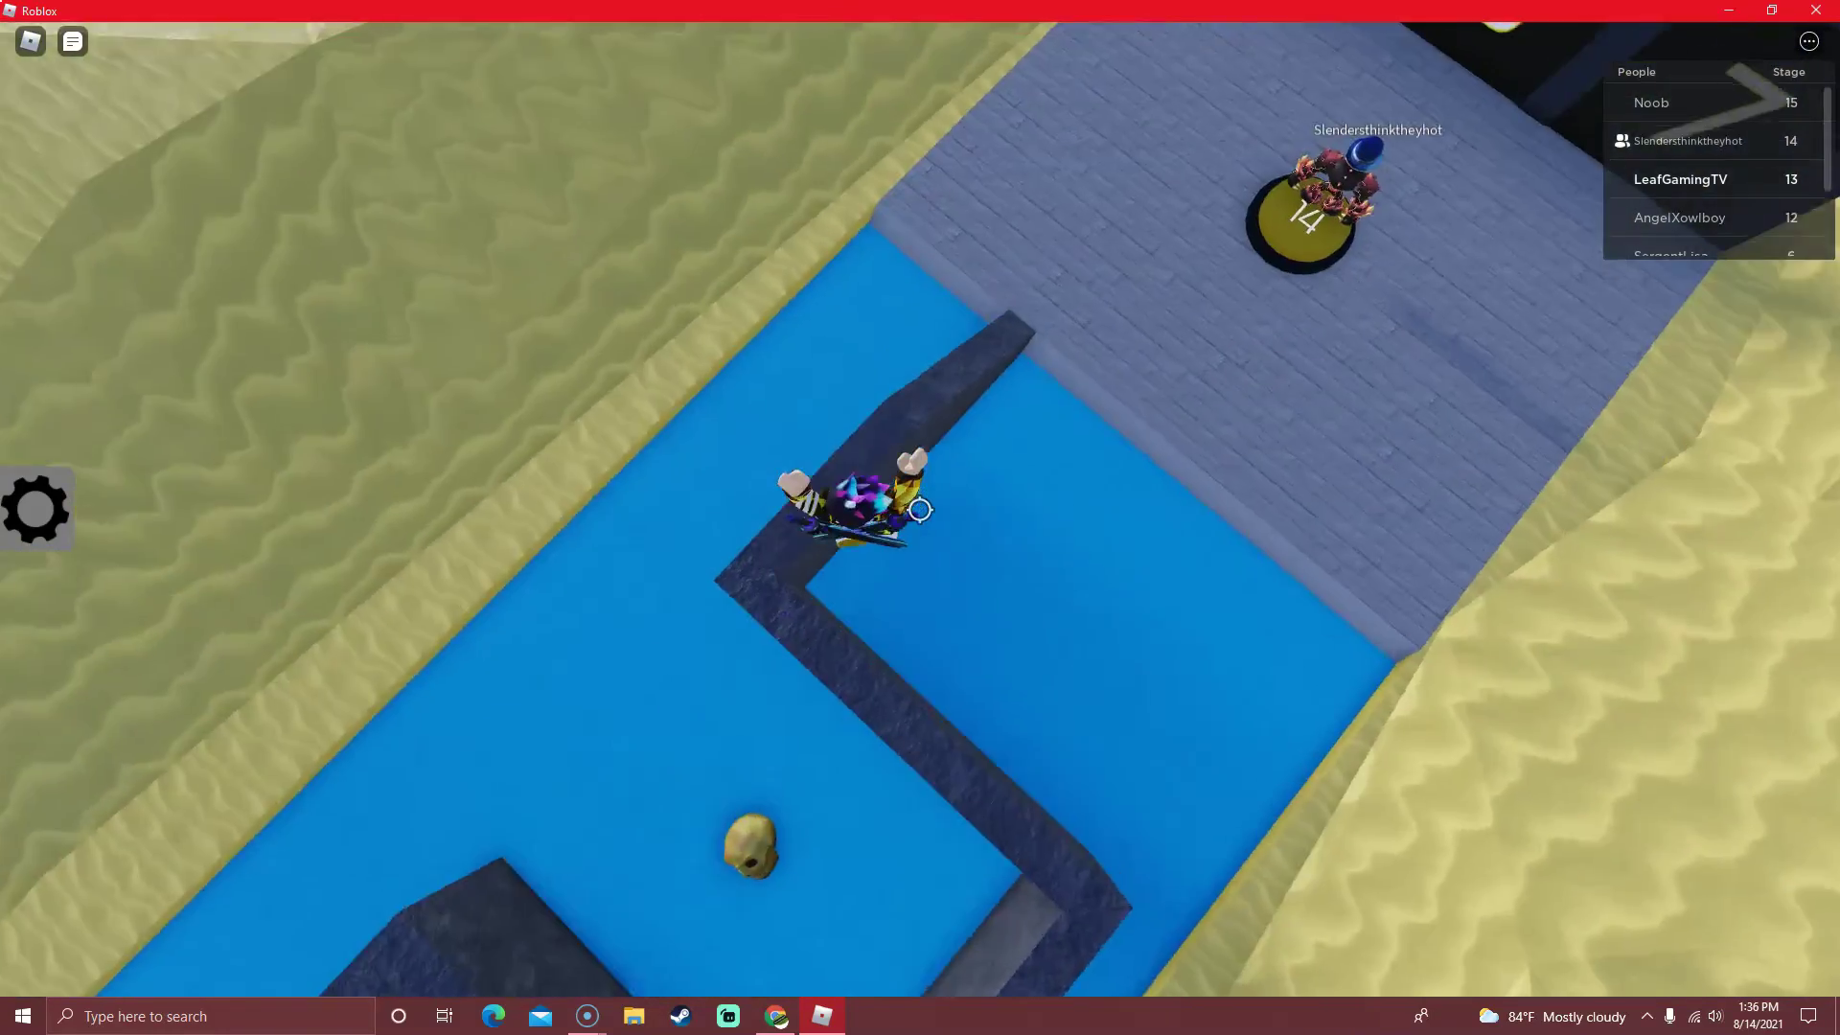
key("w")
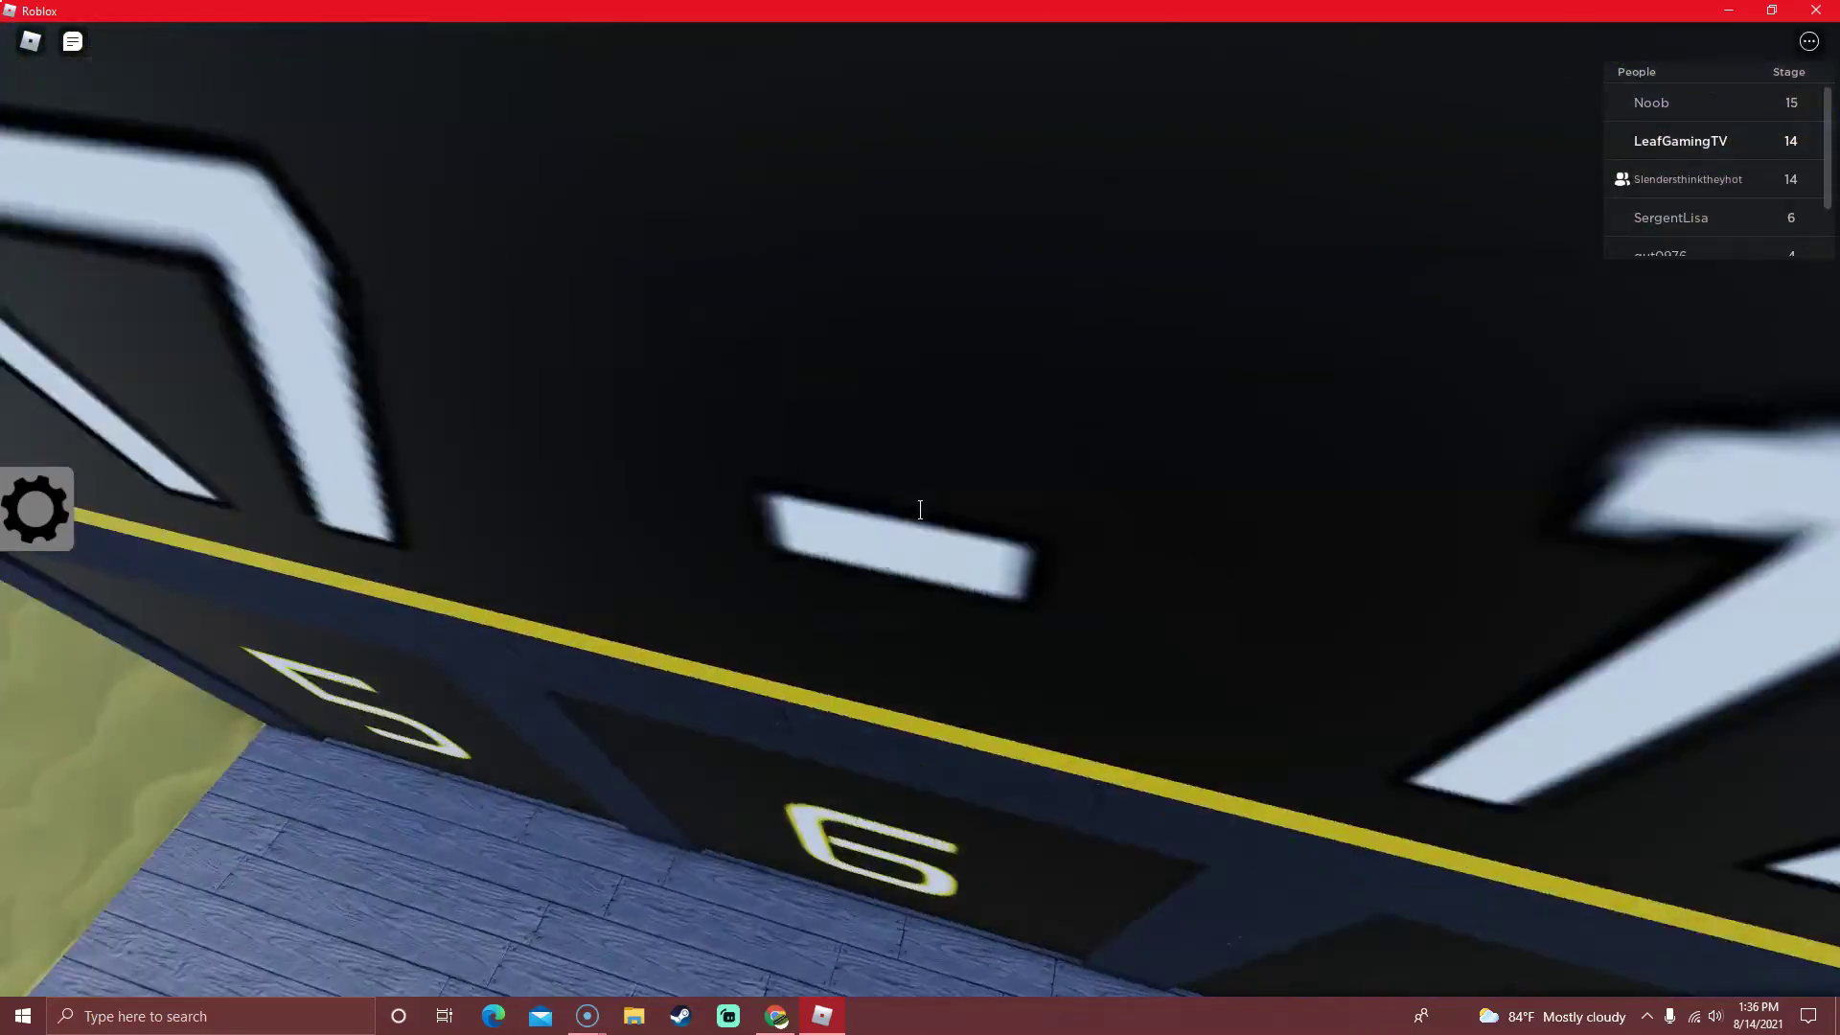
key("s")
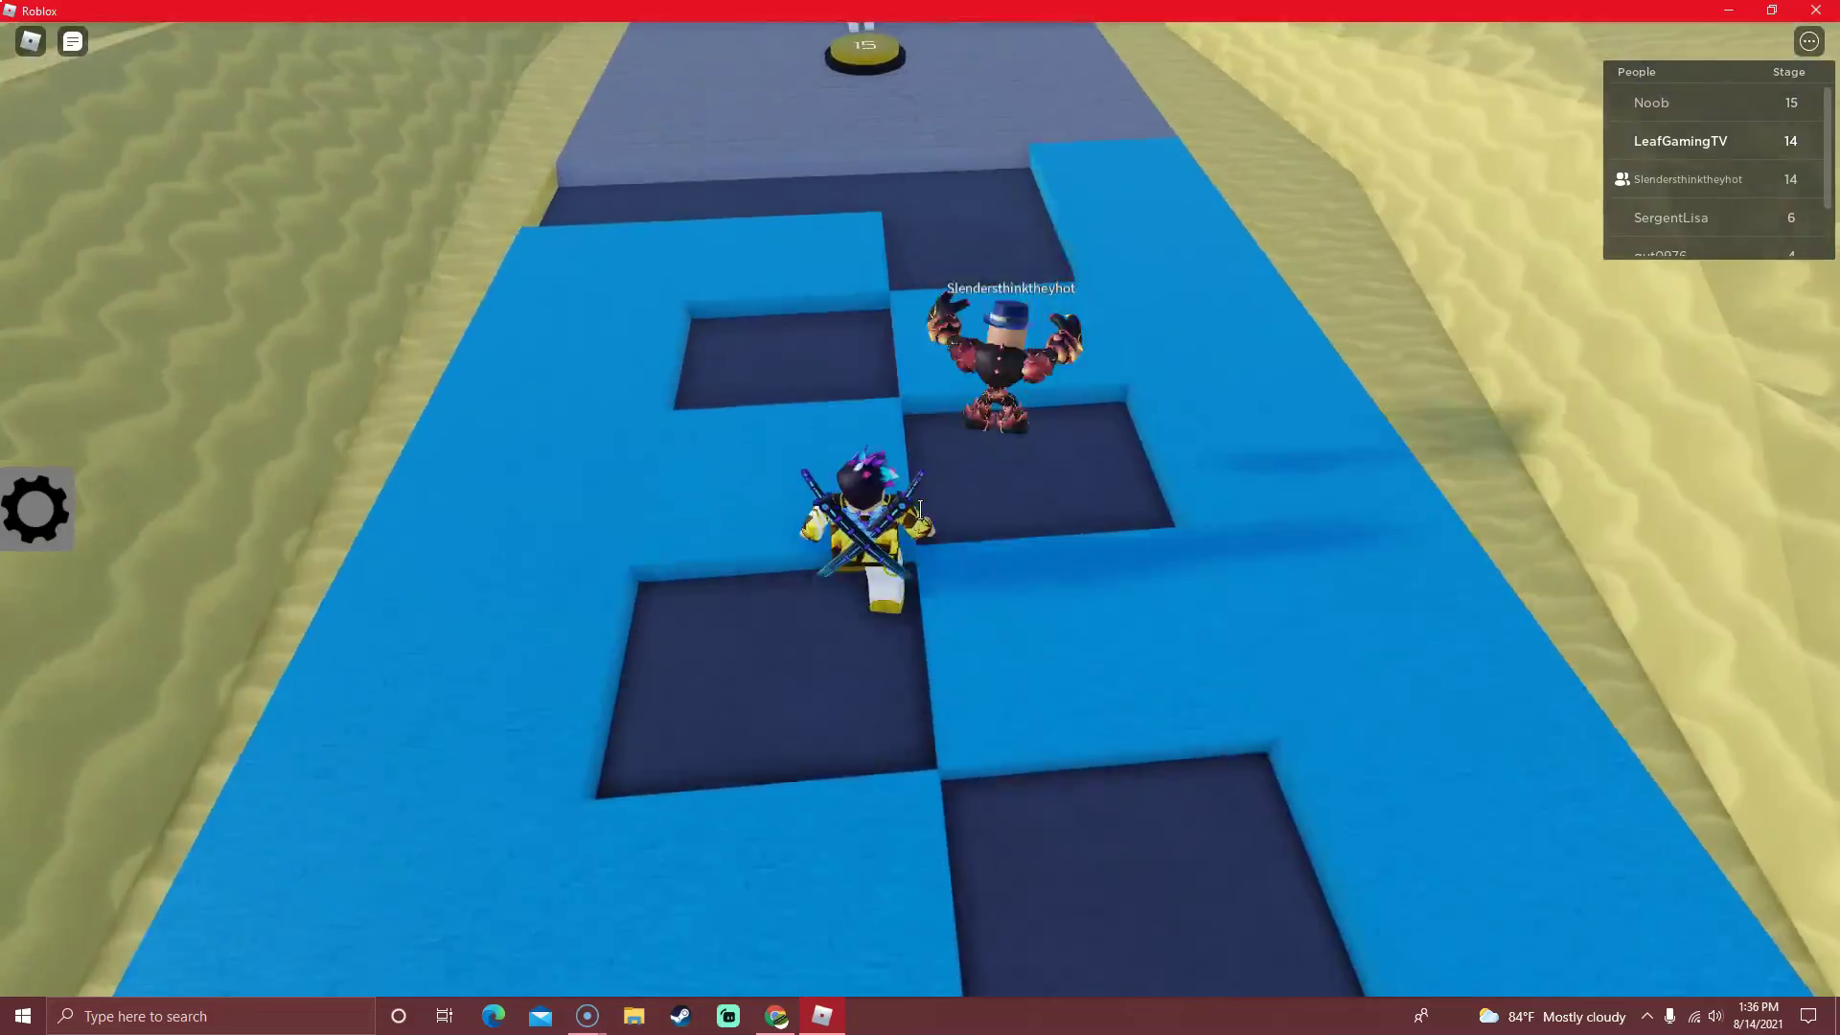
key("w")
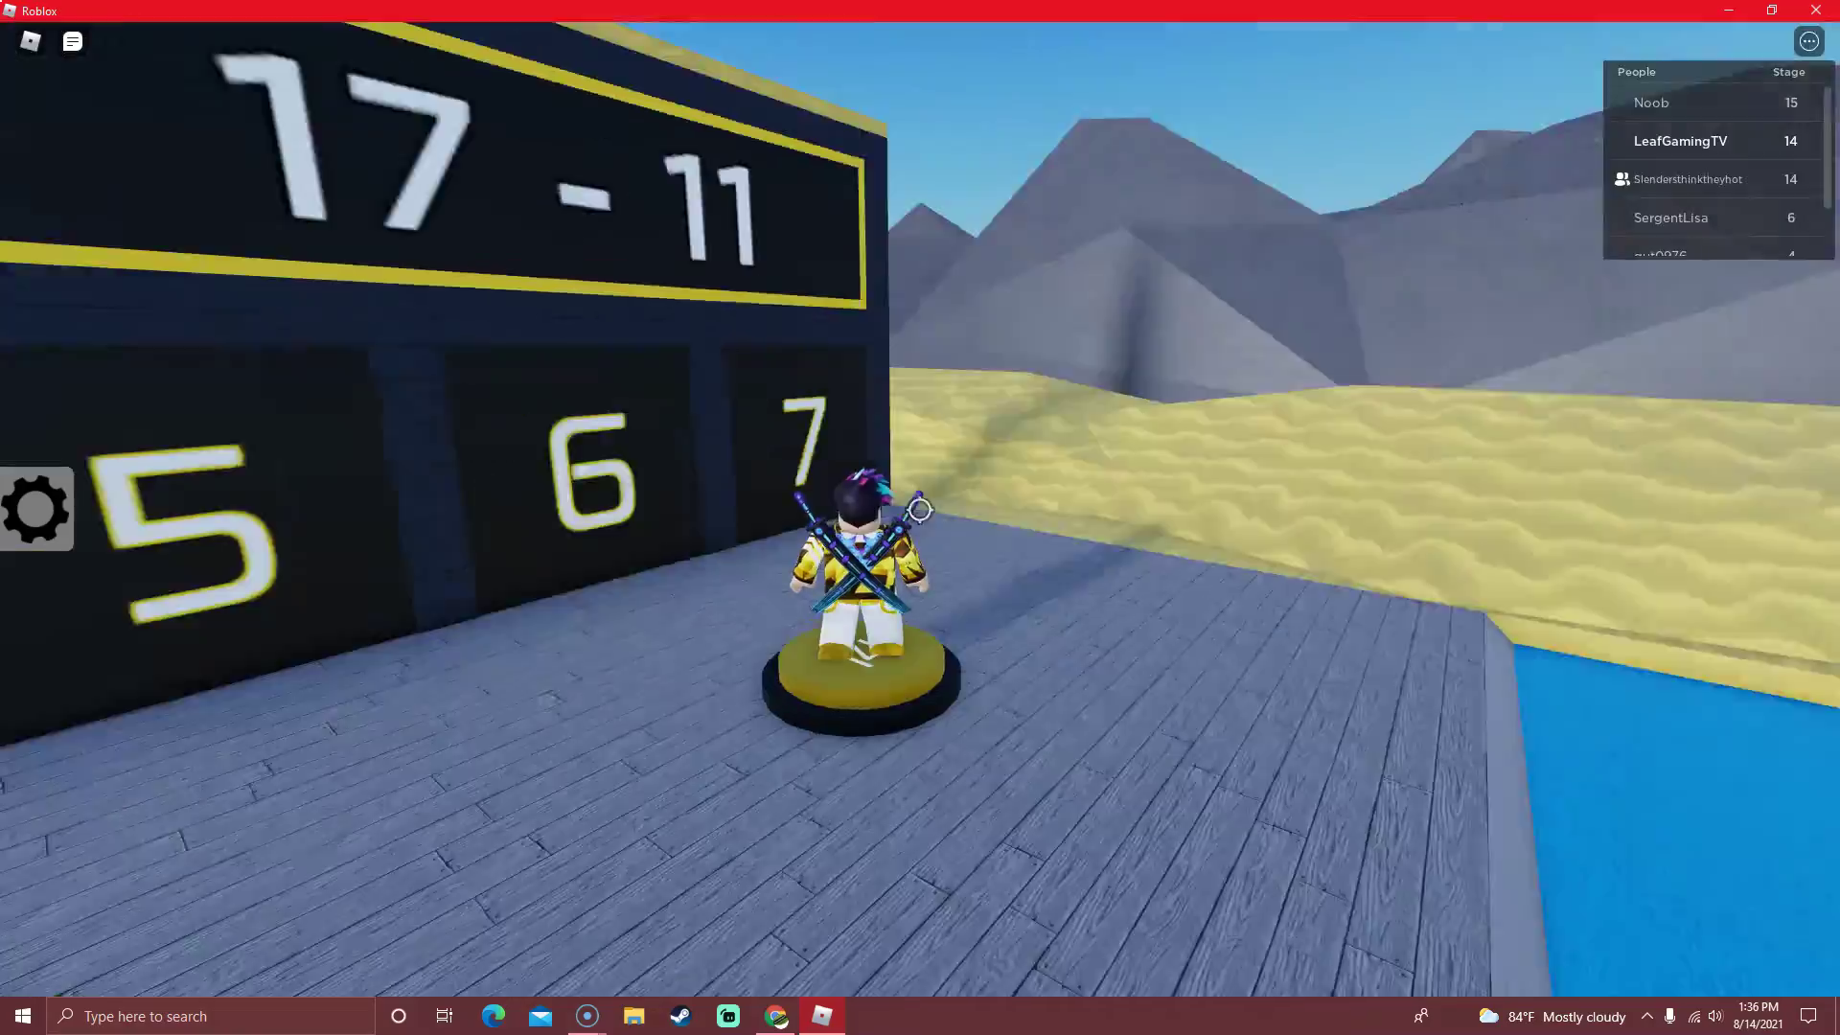
key("w")
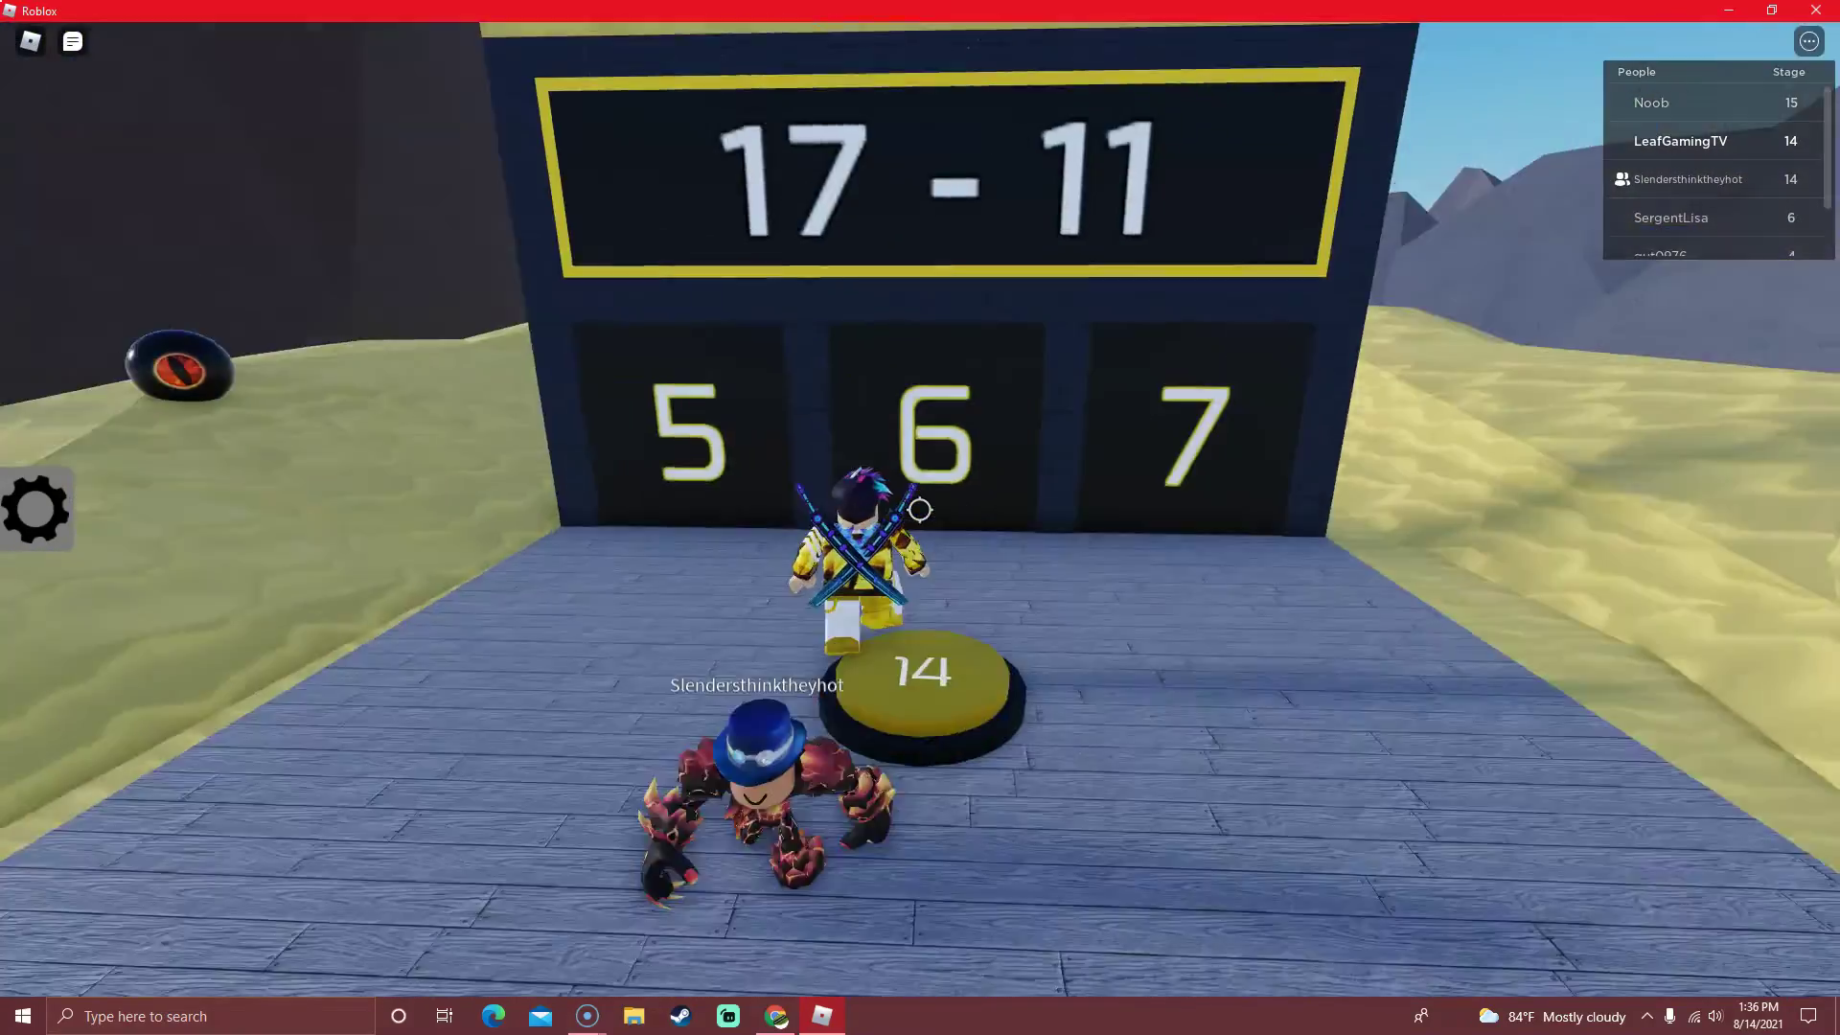
key("s")
scroll(921, 509, "down", 3)
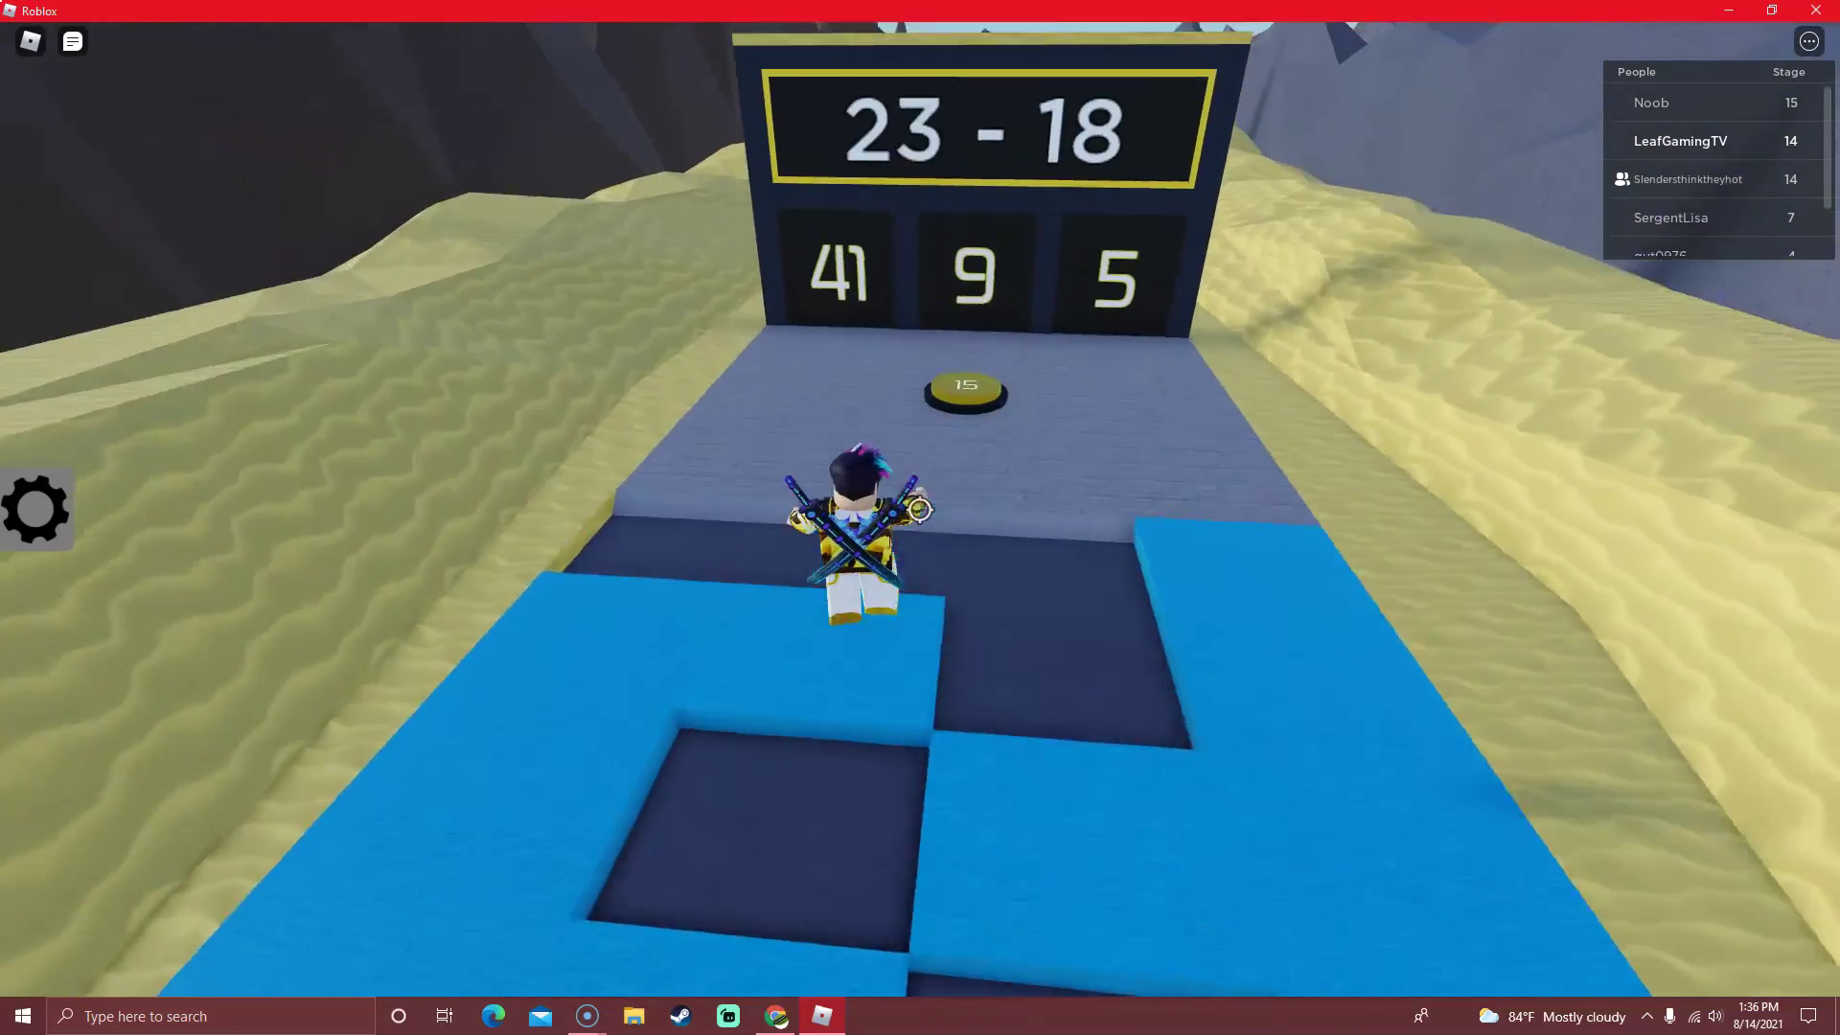
key("w")
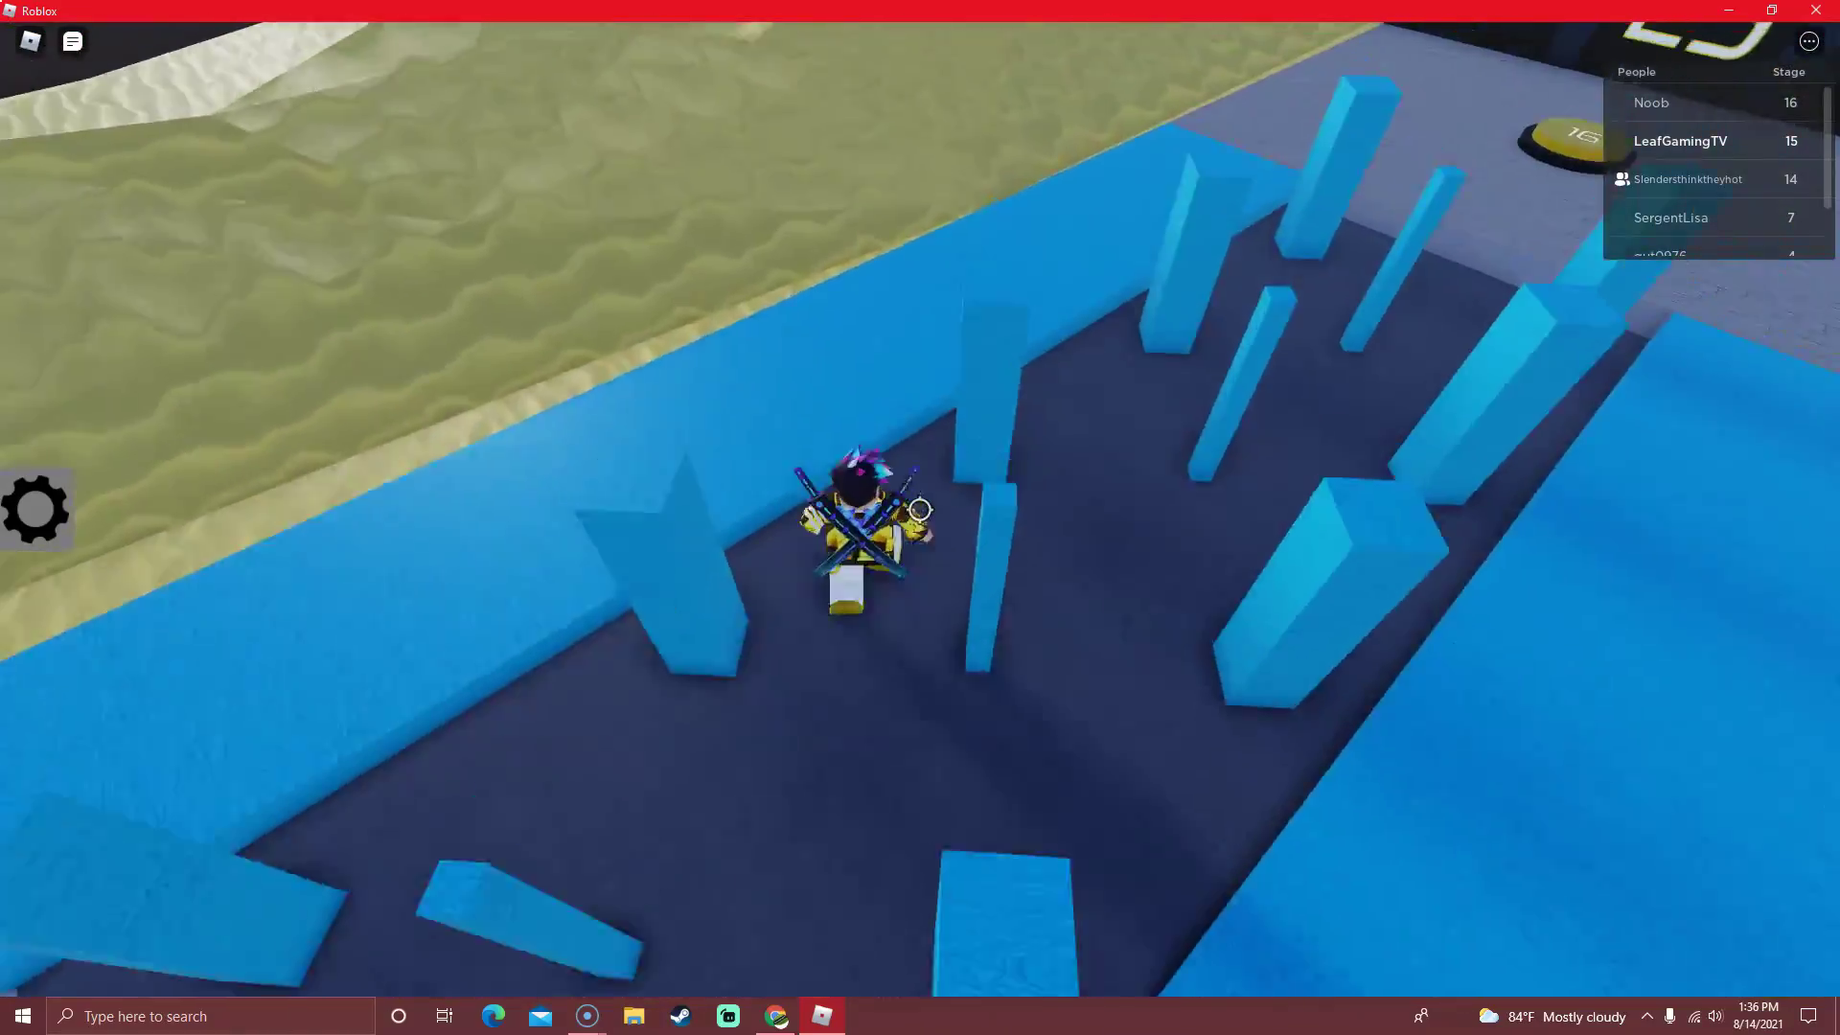
Walk forward to reach the stage 16 checkpoint.
key("w")
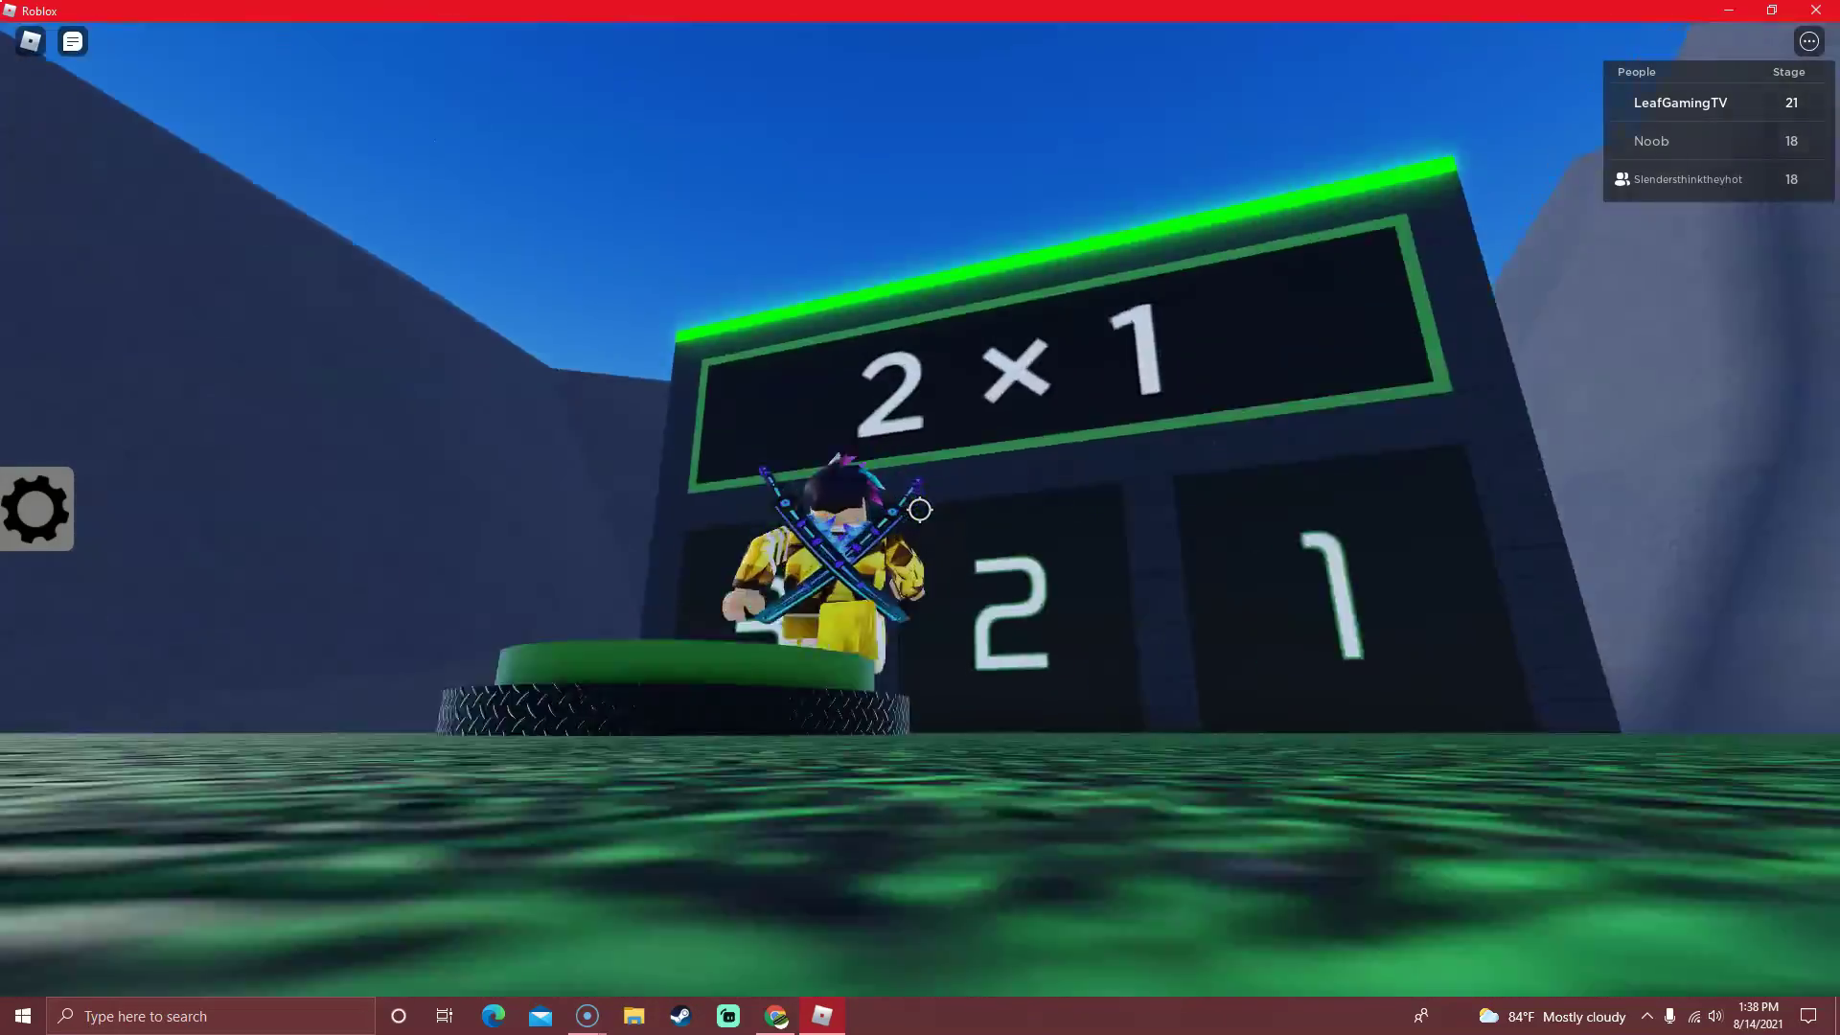
Go through the 2 and 6 answer doors and jump the blocks to the green checkpoint.
key("w")
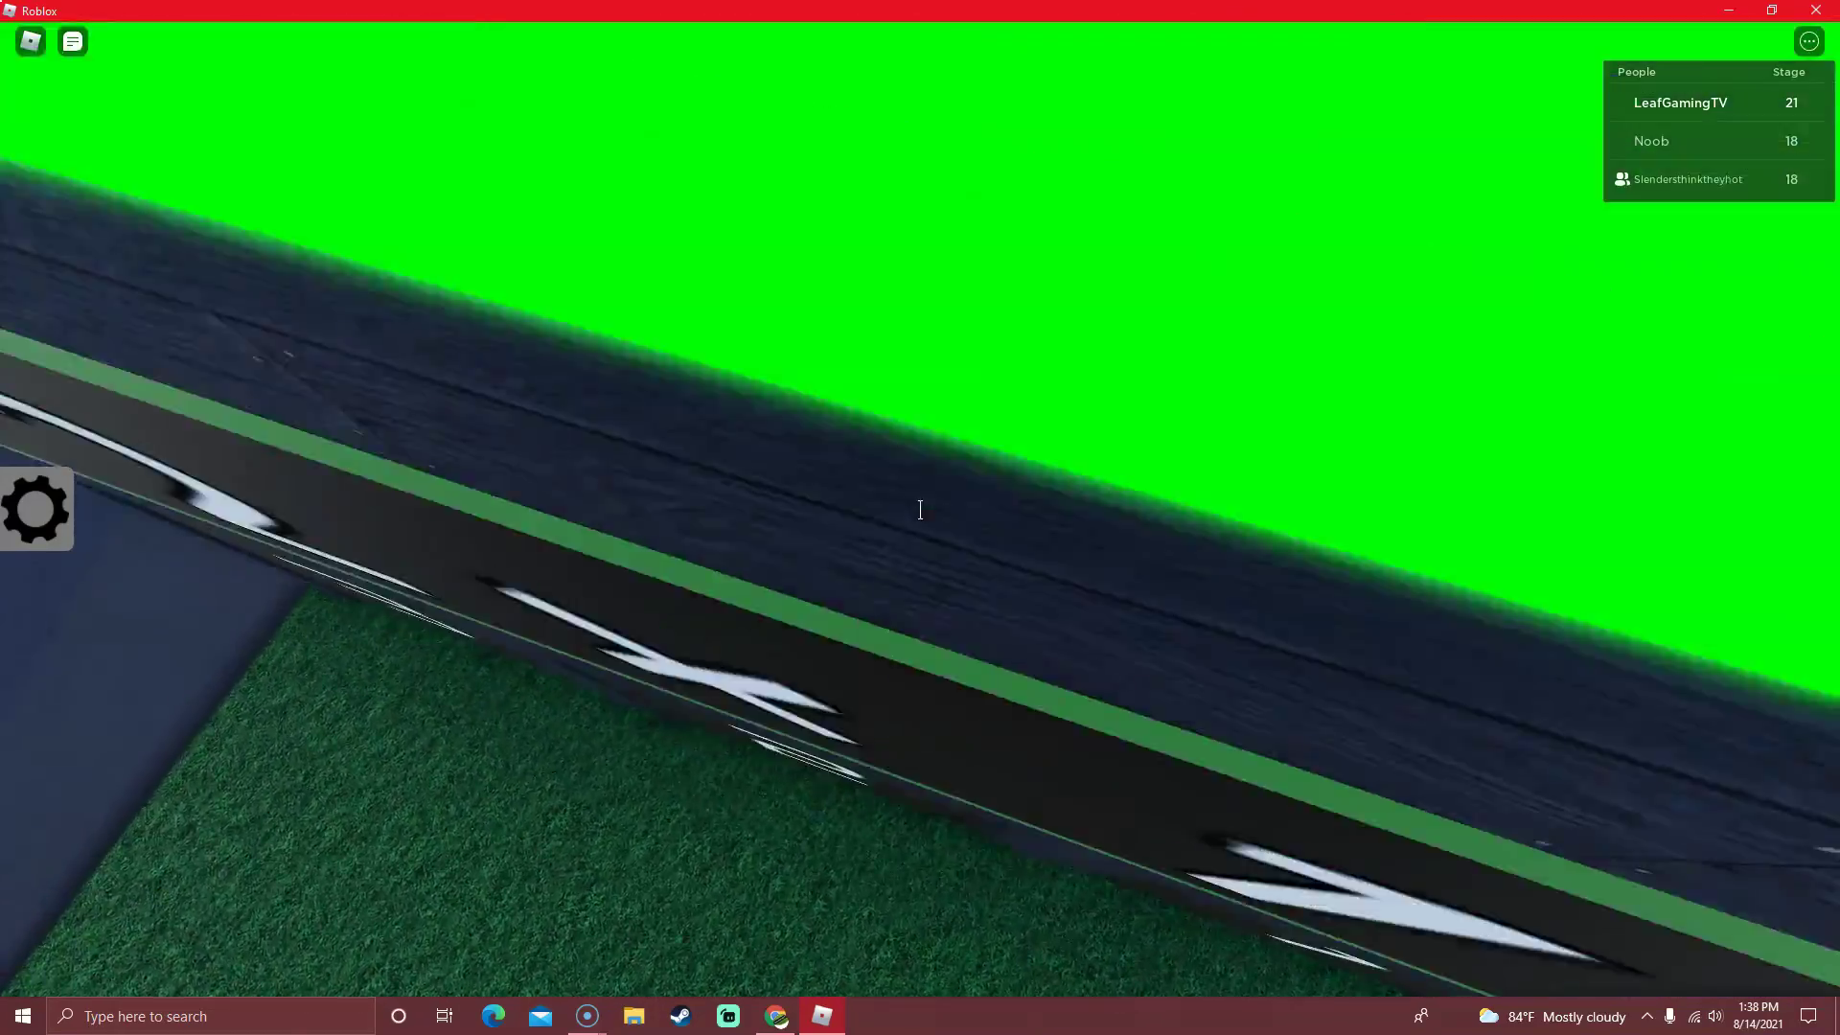
key("w")
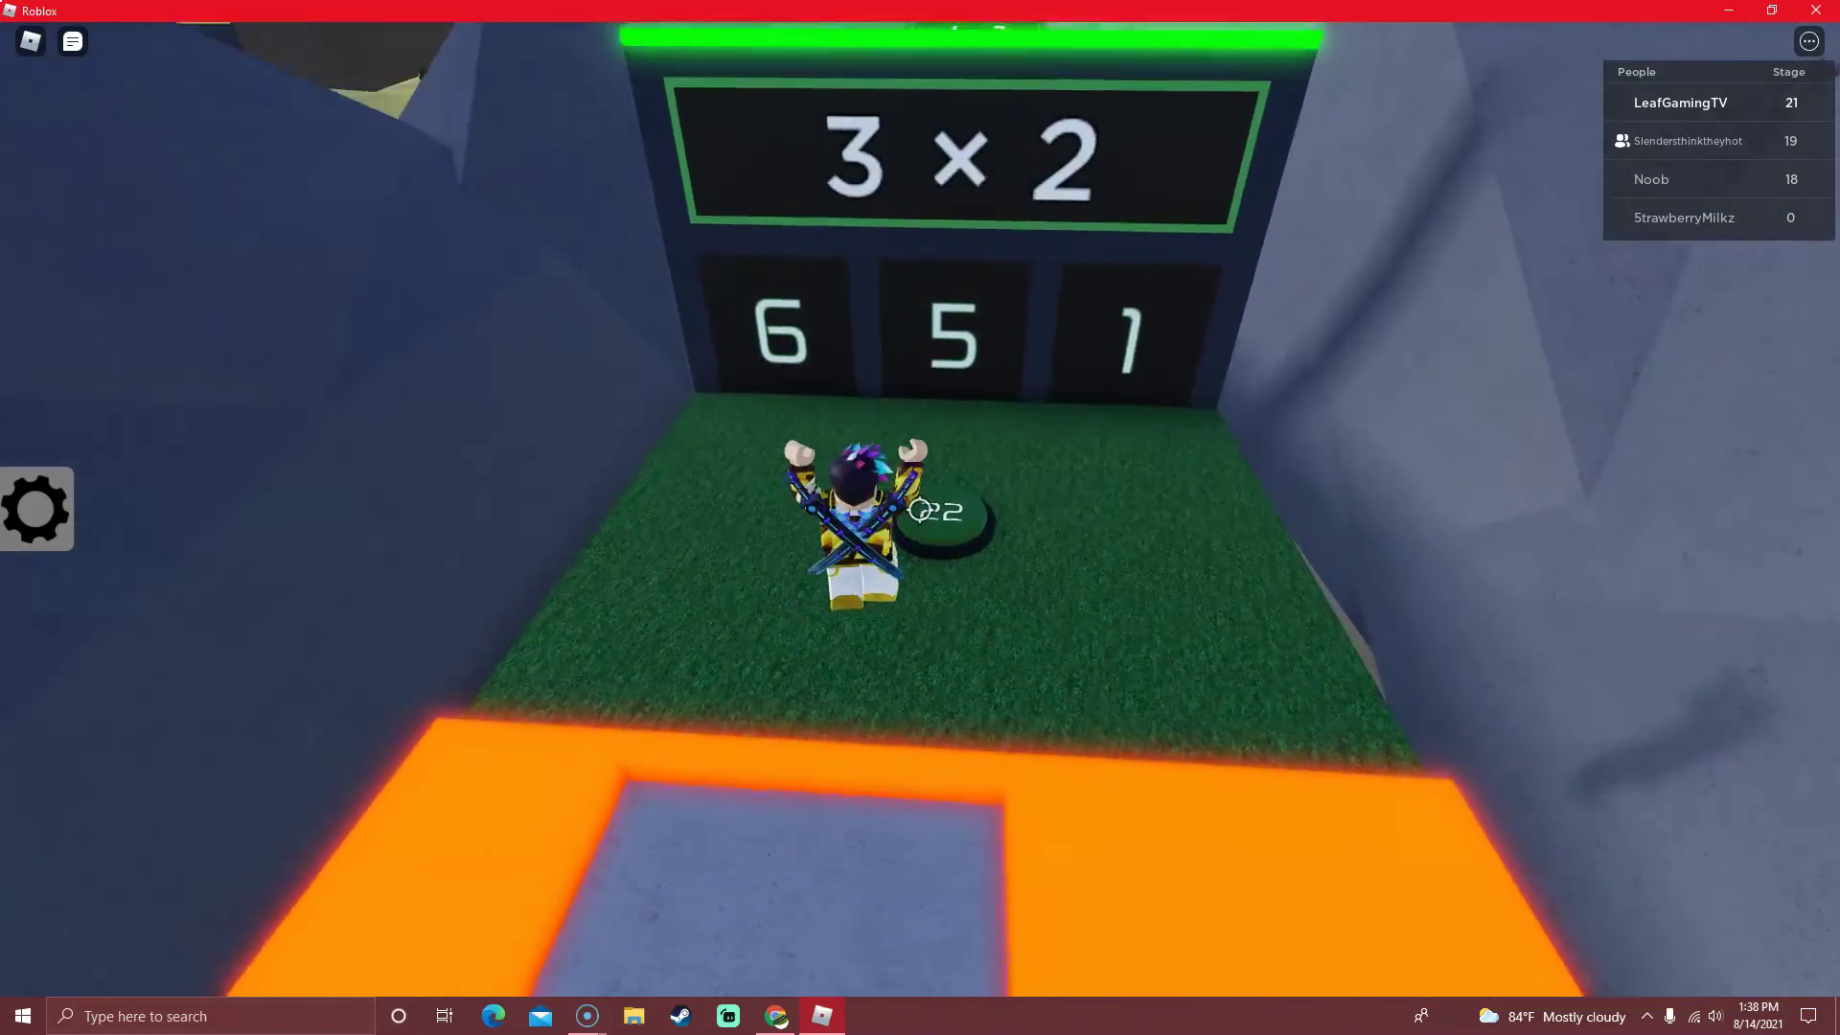
key("w")
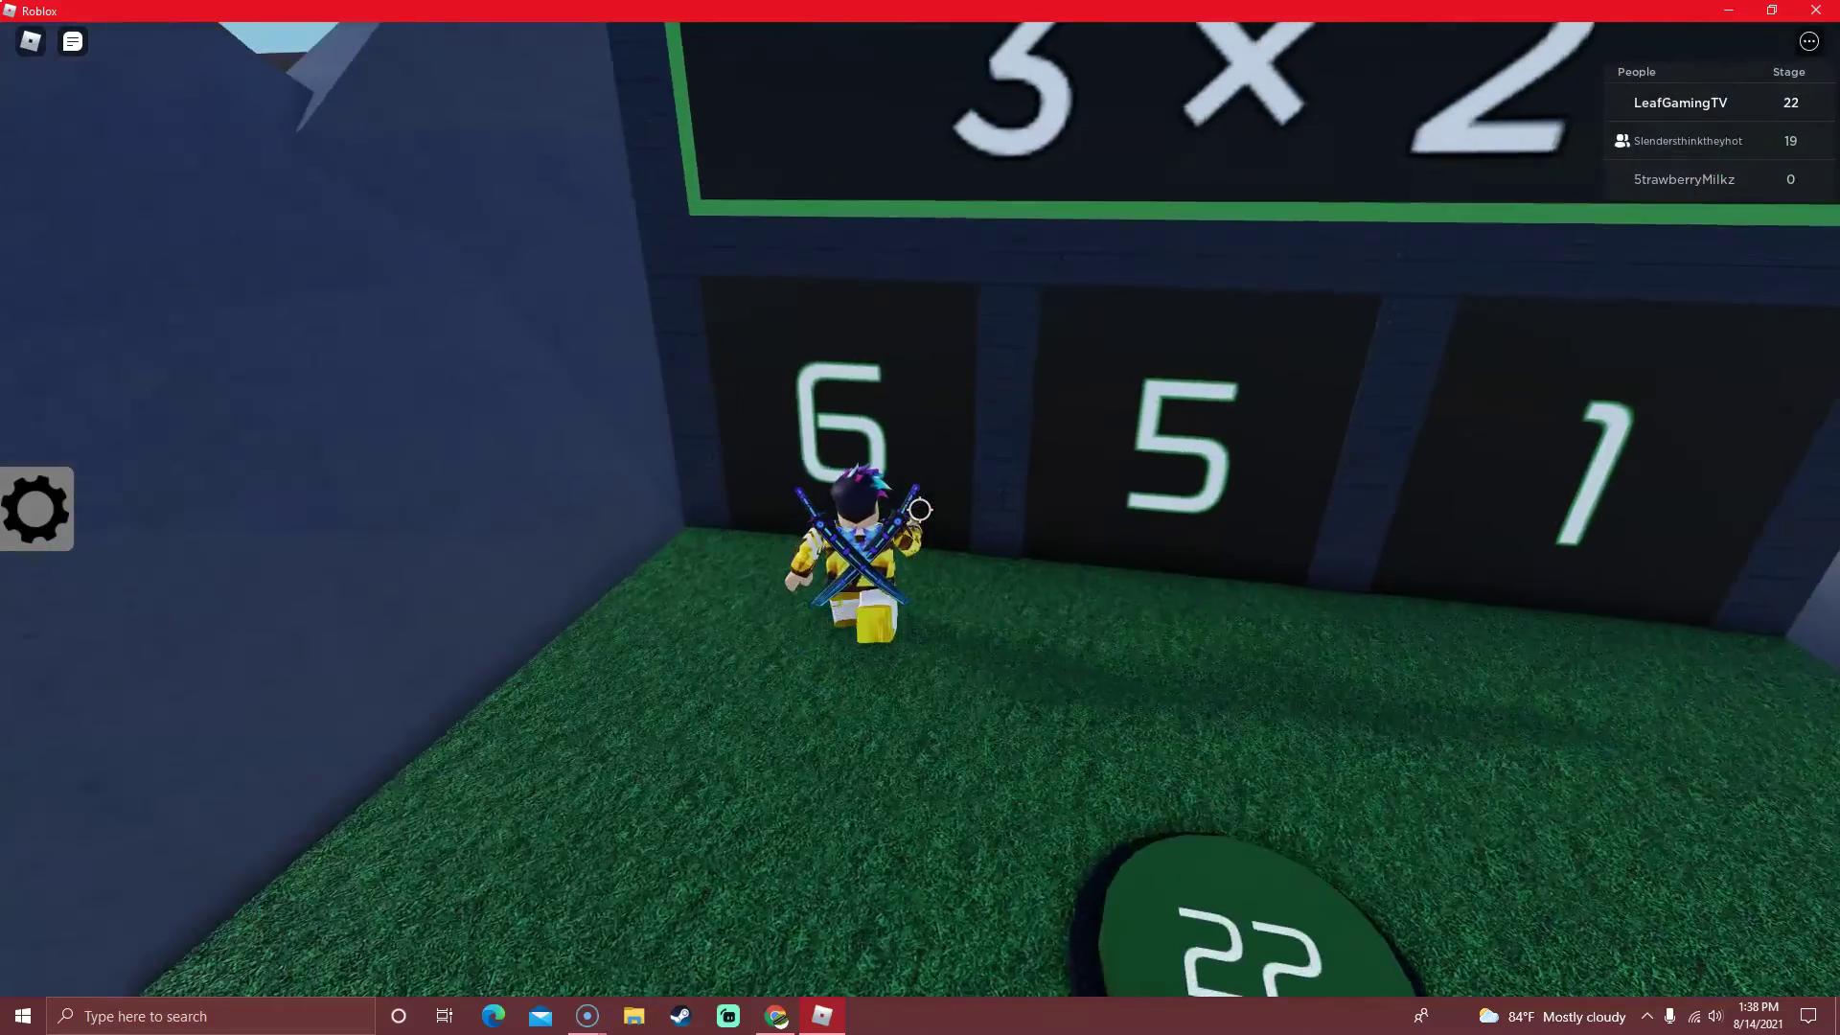
scroll(921, 510, "down", 5)
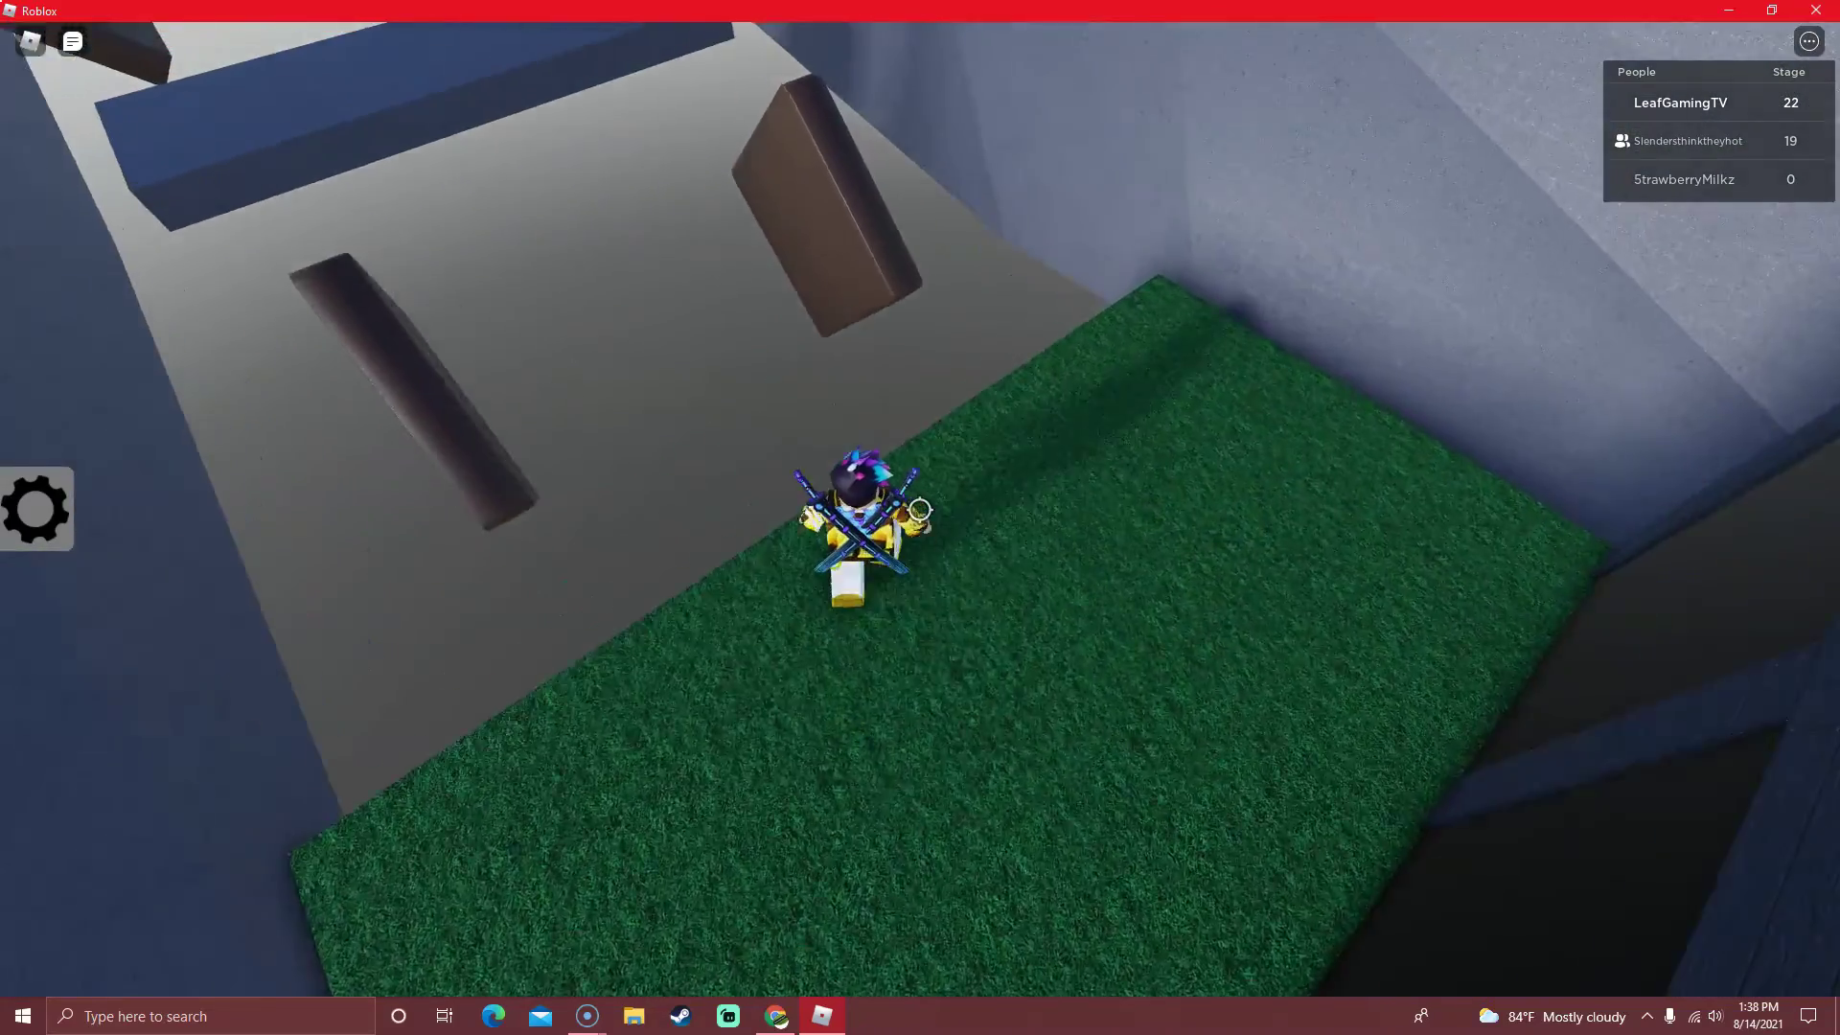
key("space")
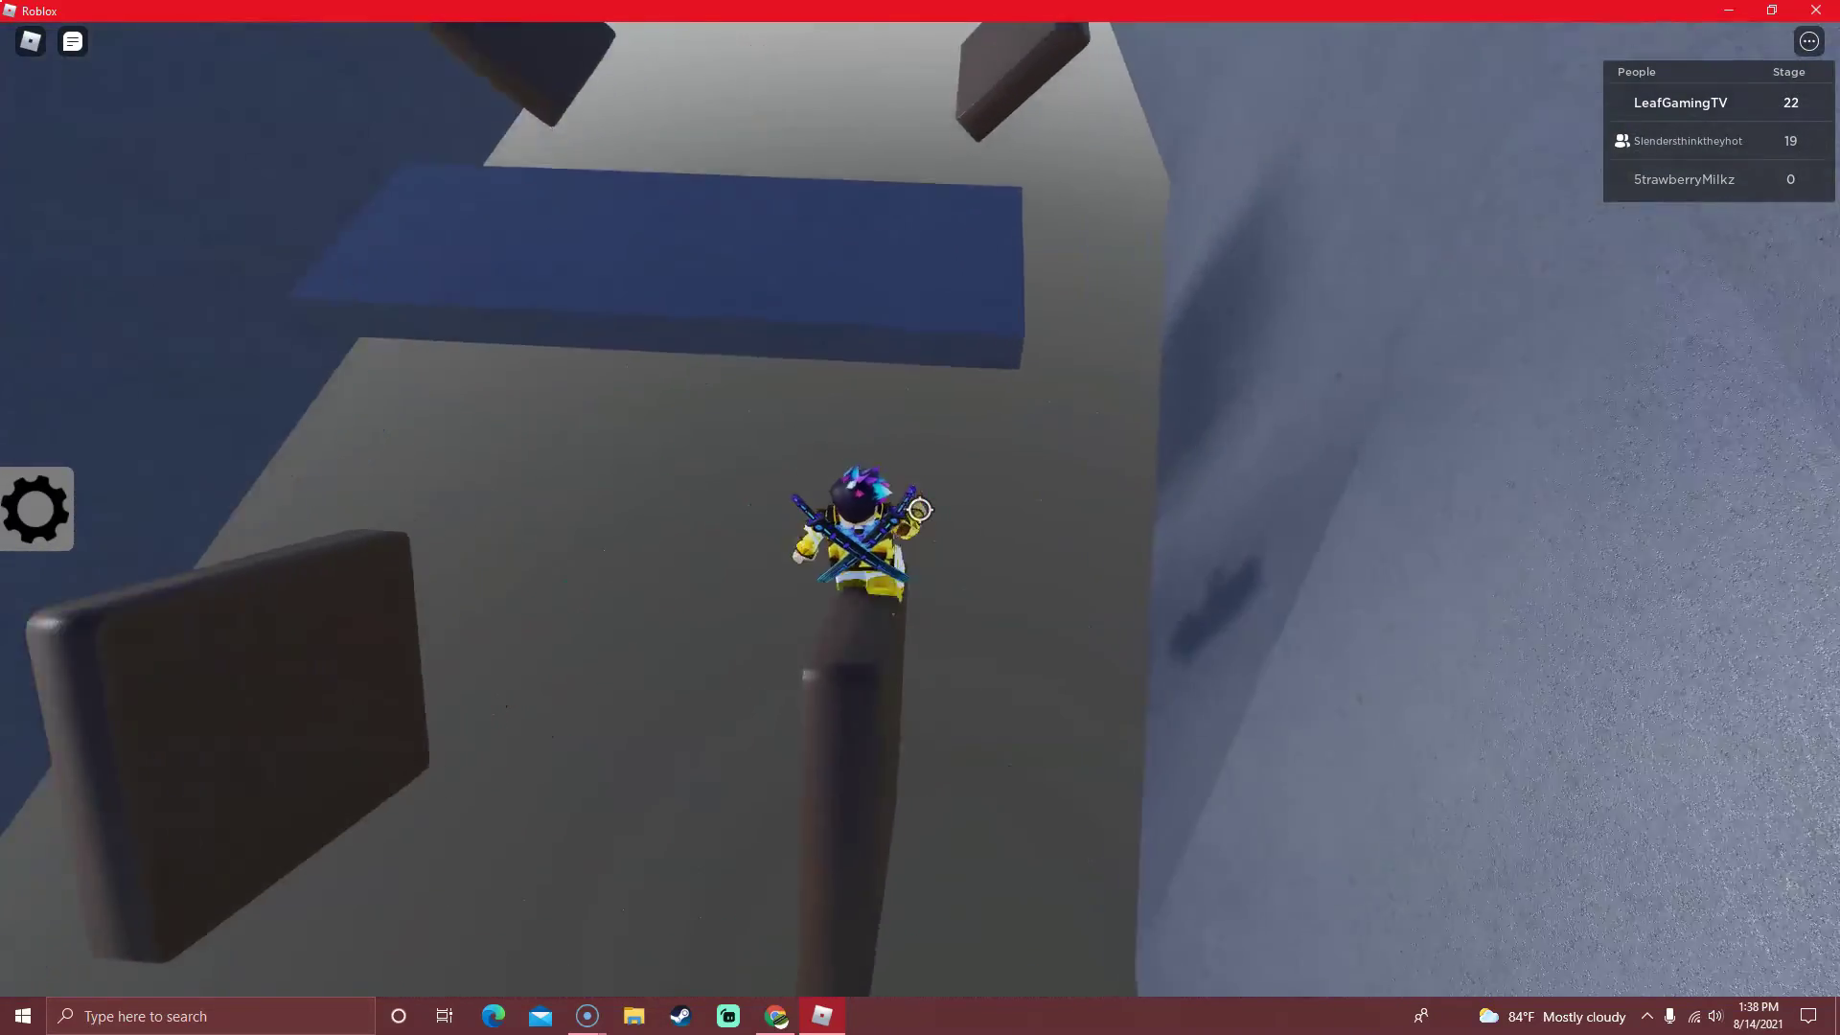
key("space")
key("space")
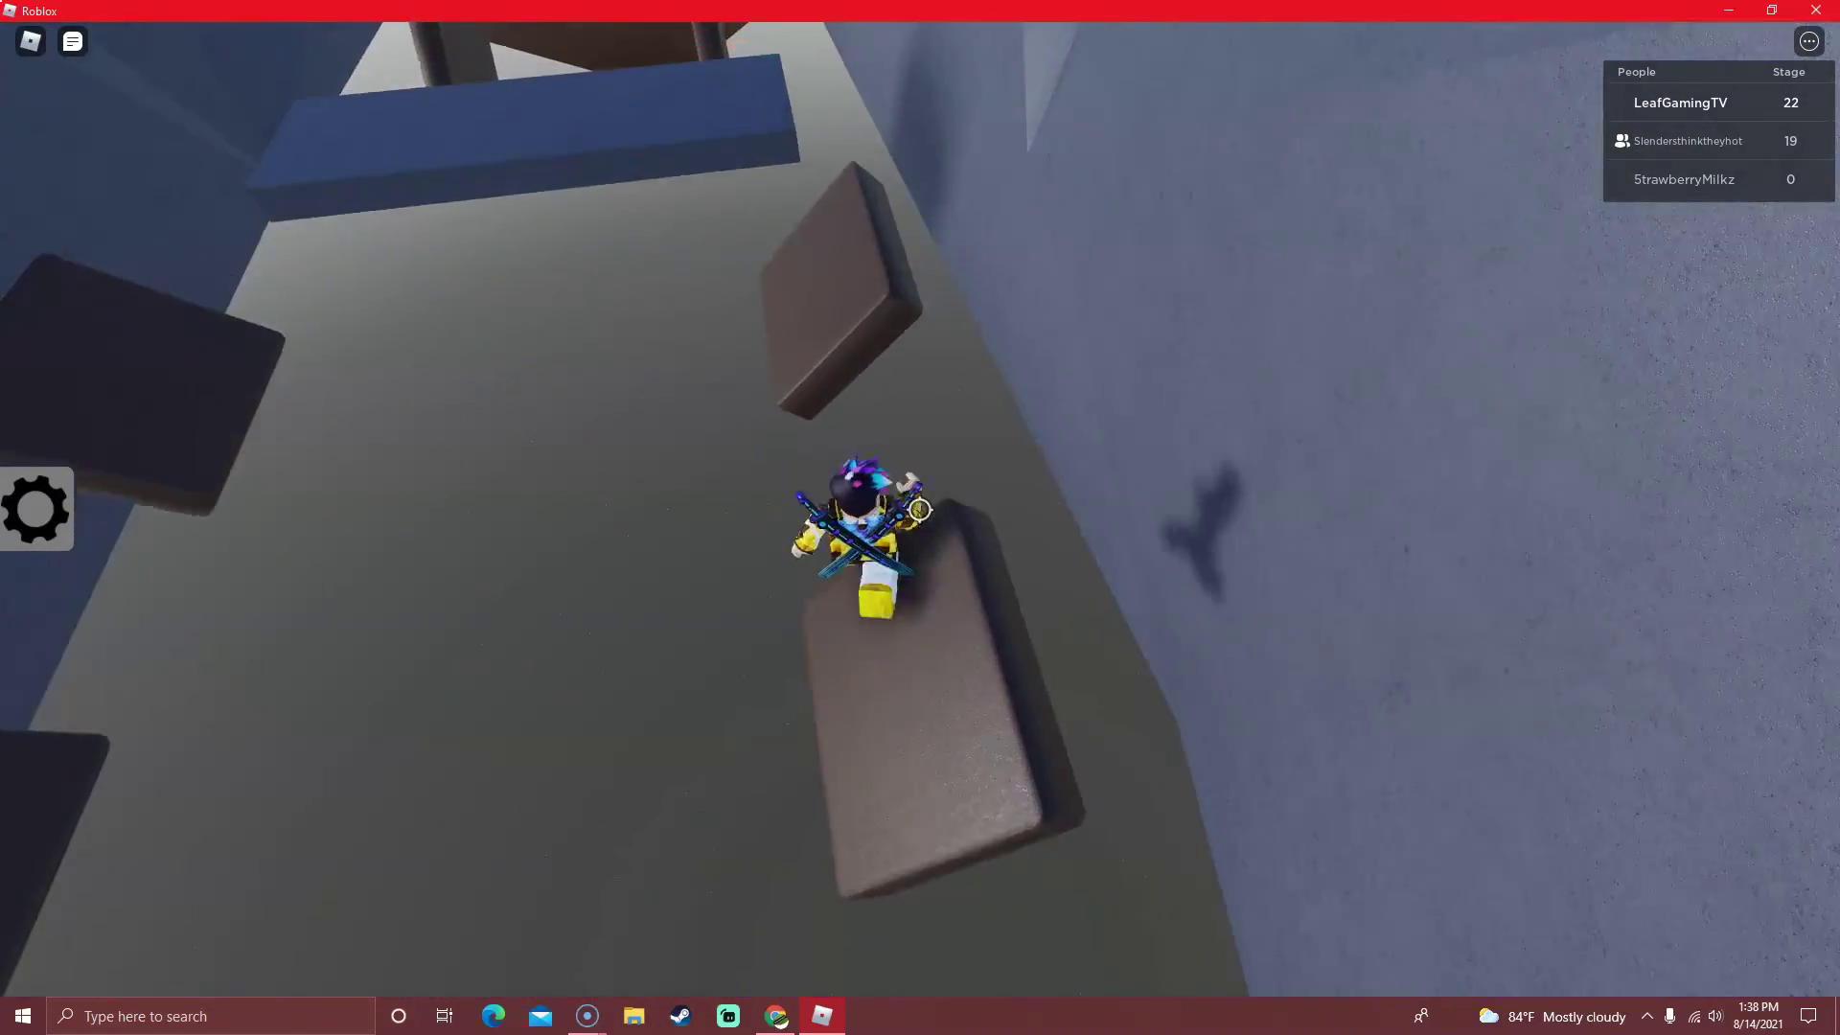
key("space")
key("space")
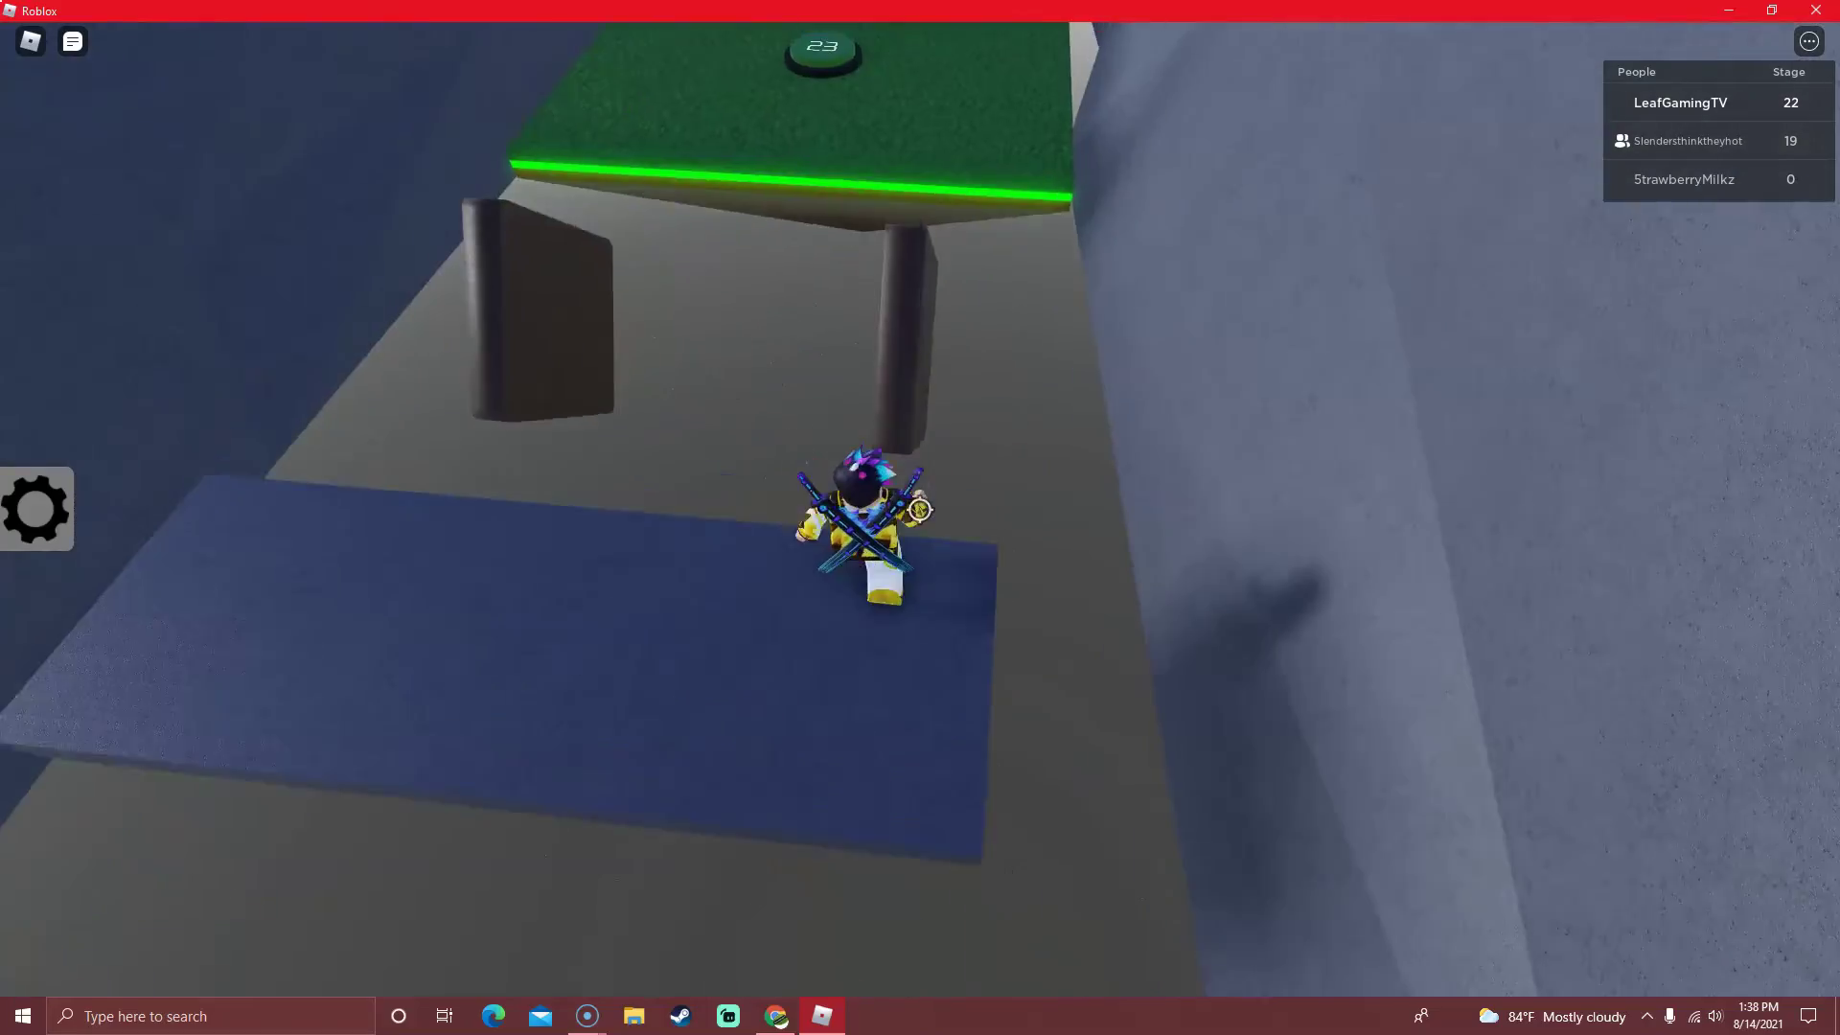
key("space")
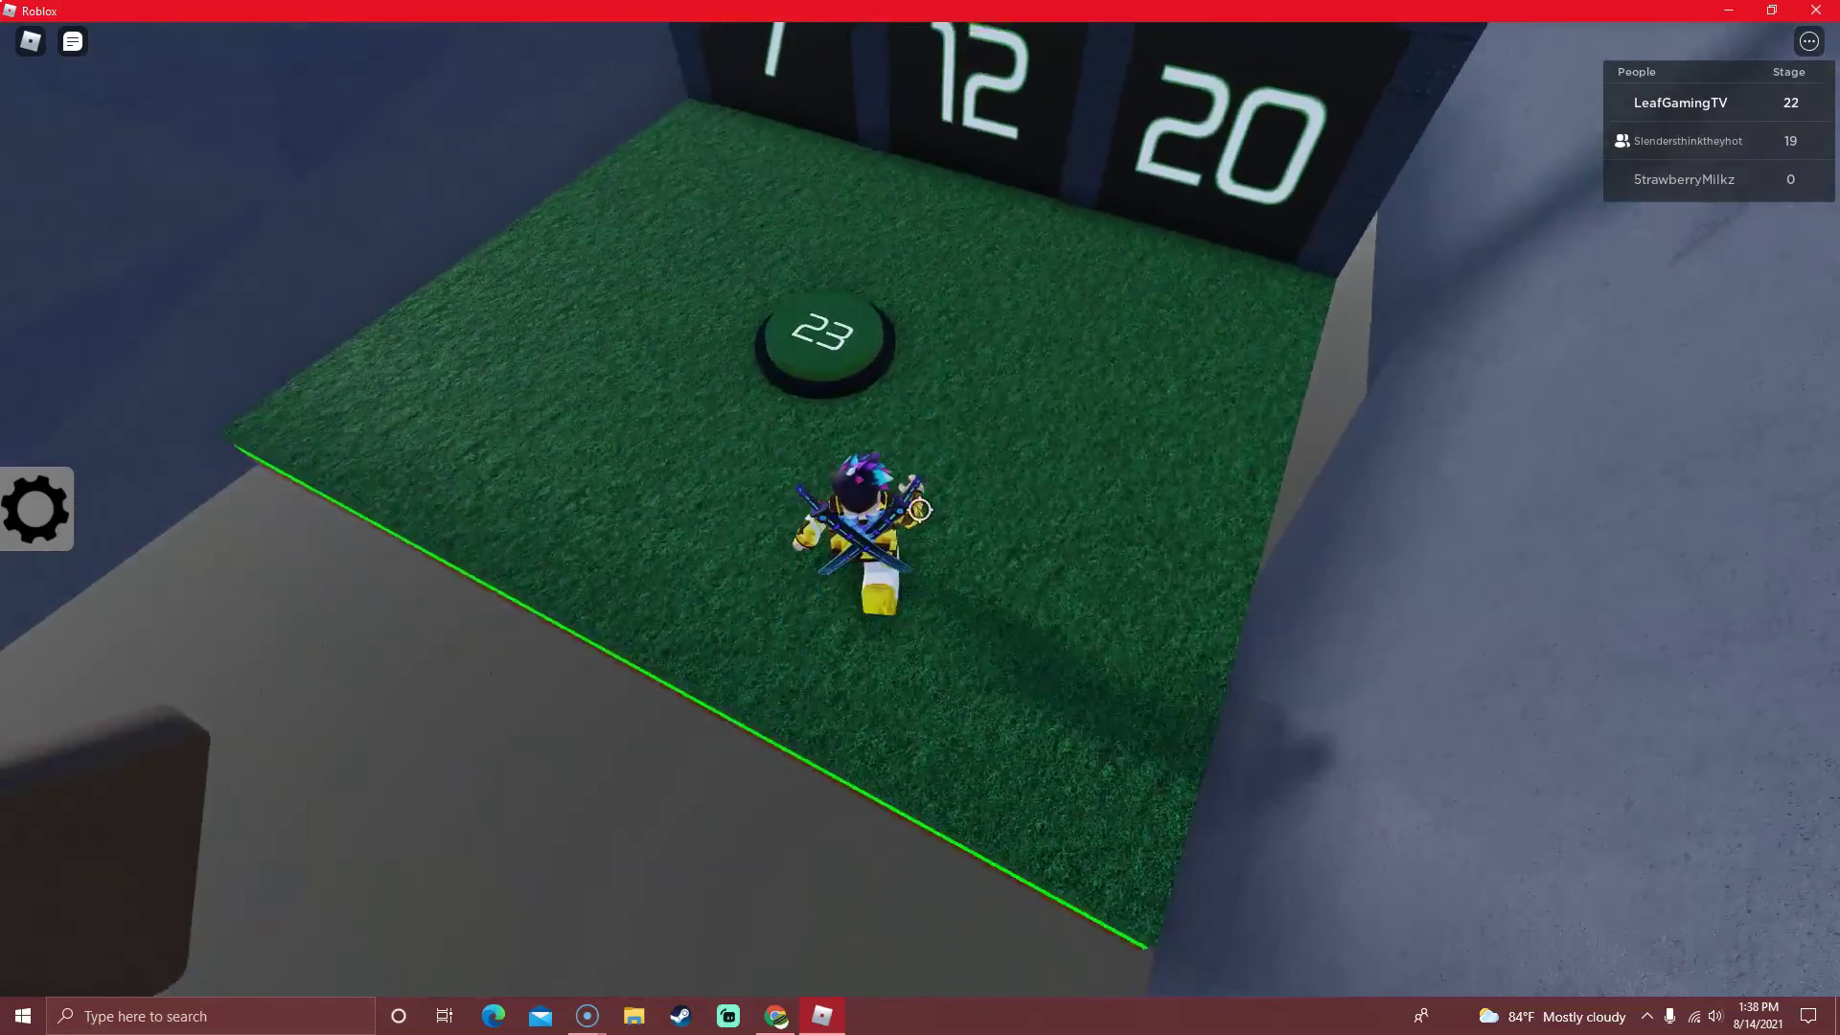
Pass the 12 and 25 answer doors and jump the striped blocks to the stage 25 checkpoint.
key("w")
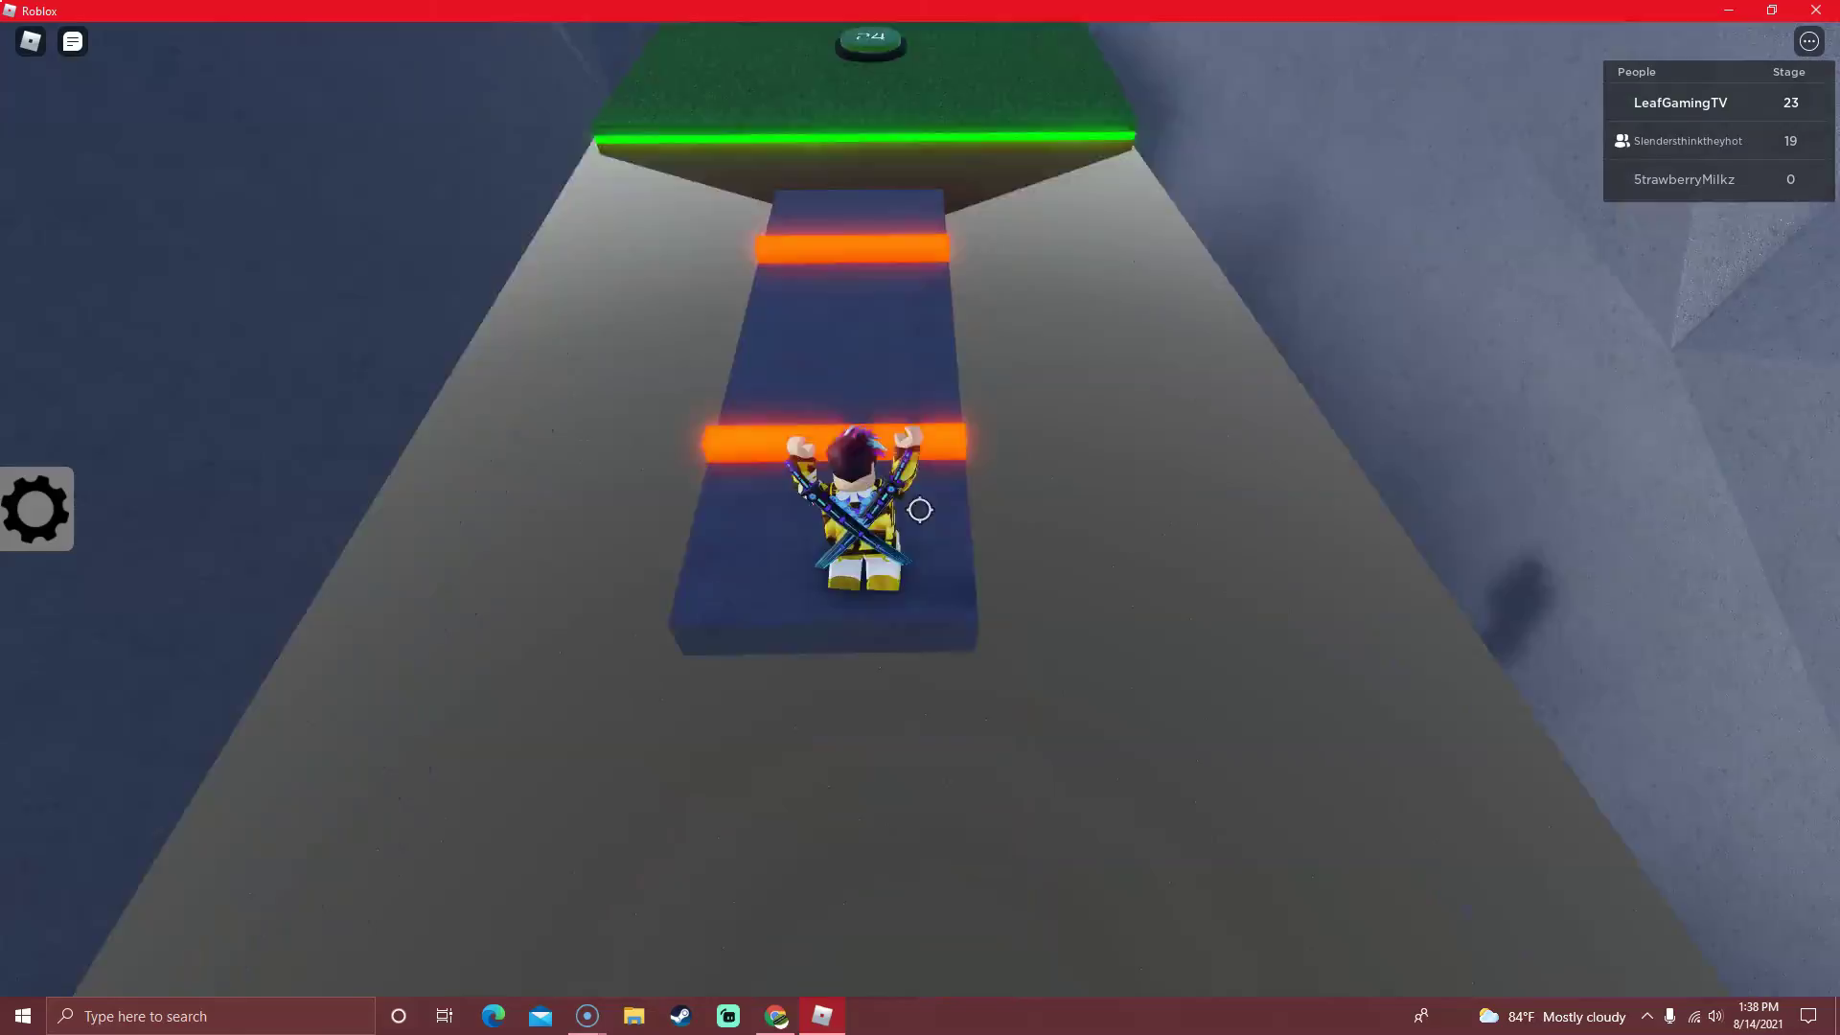
key("w")
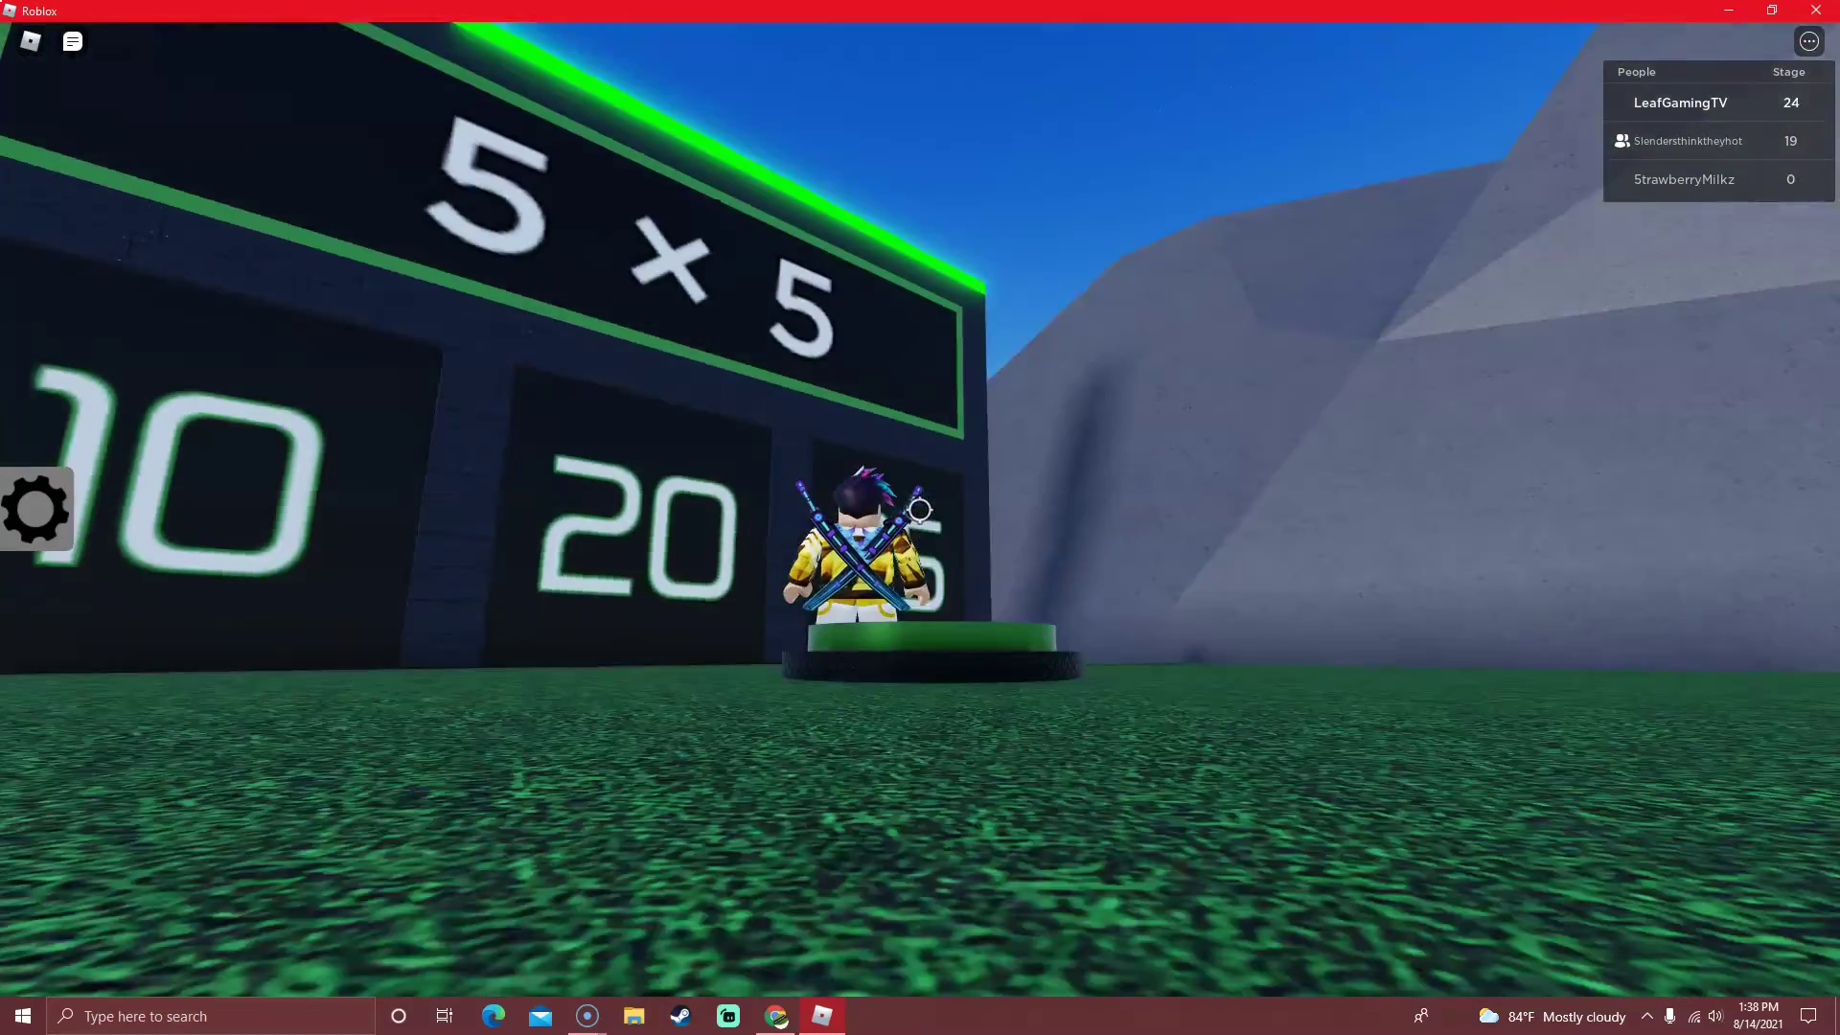
key("w")
key("w")
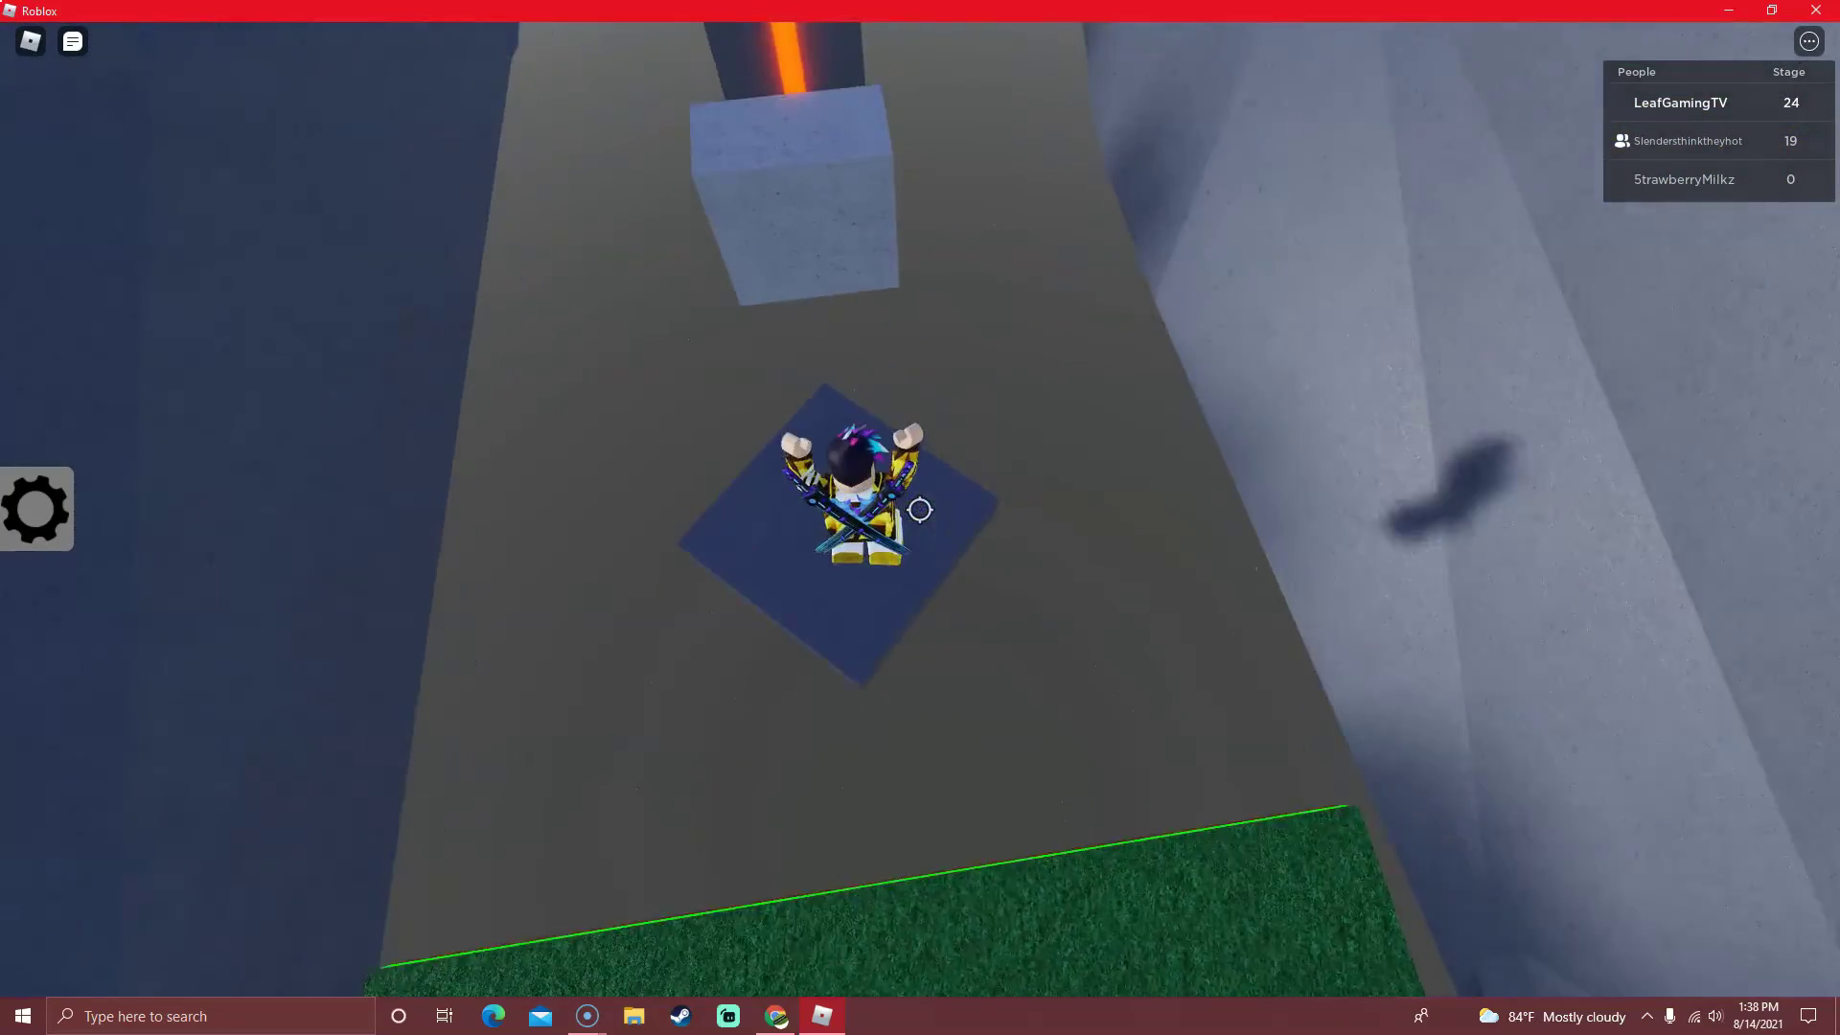
key("w")
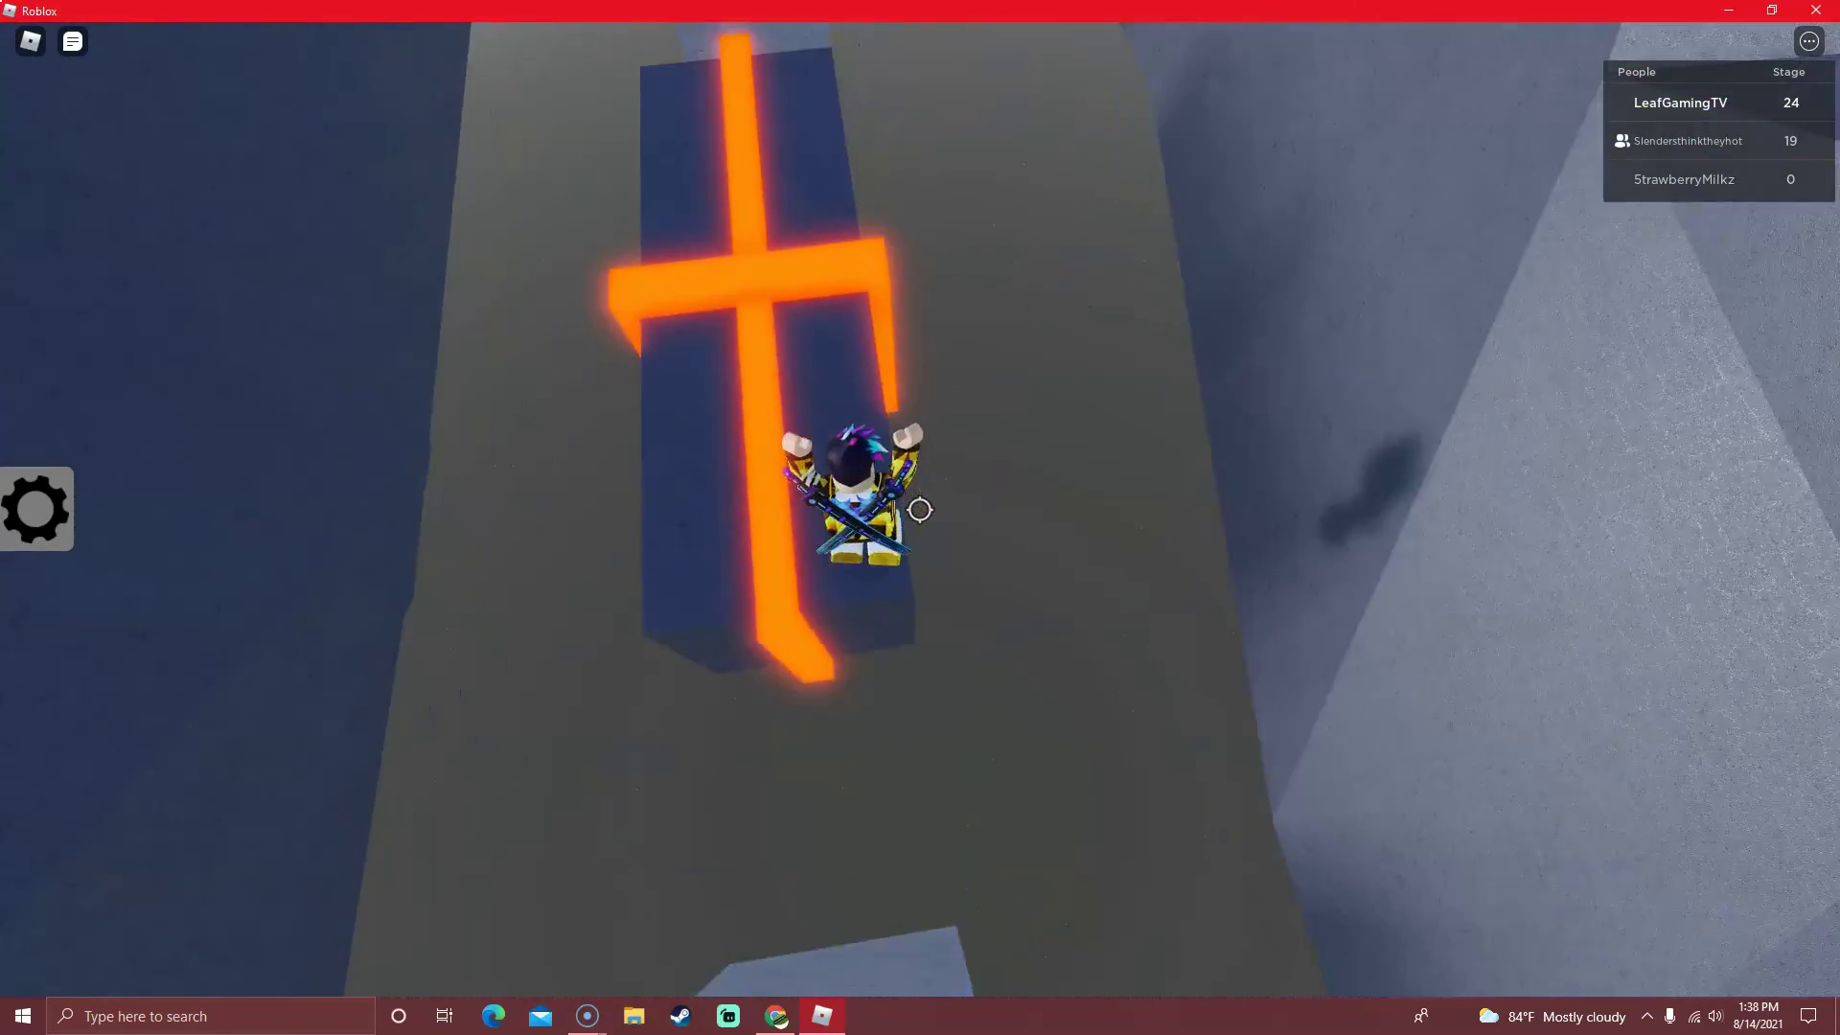
key("w")
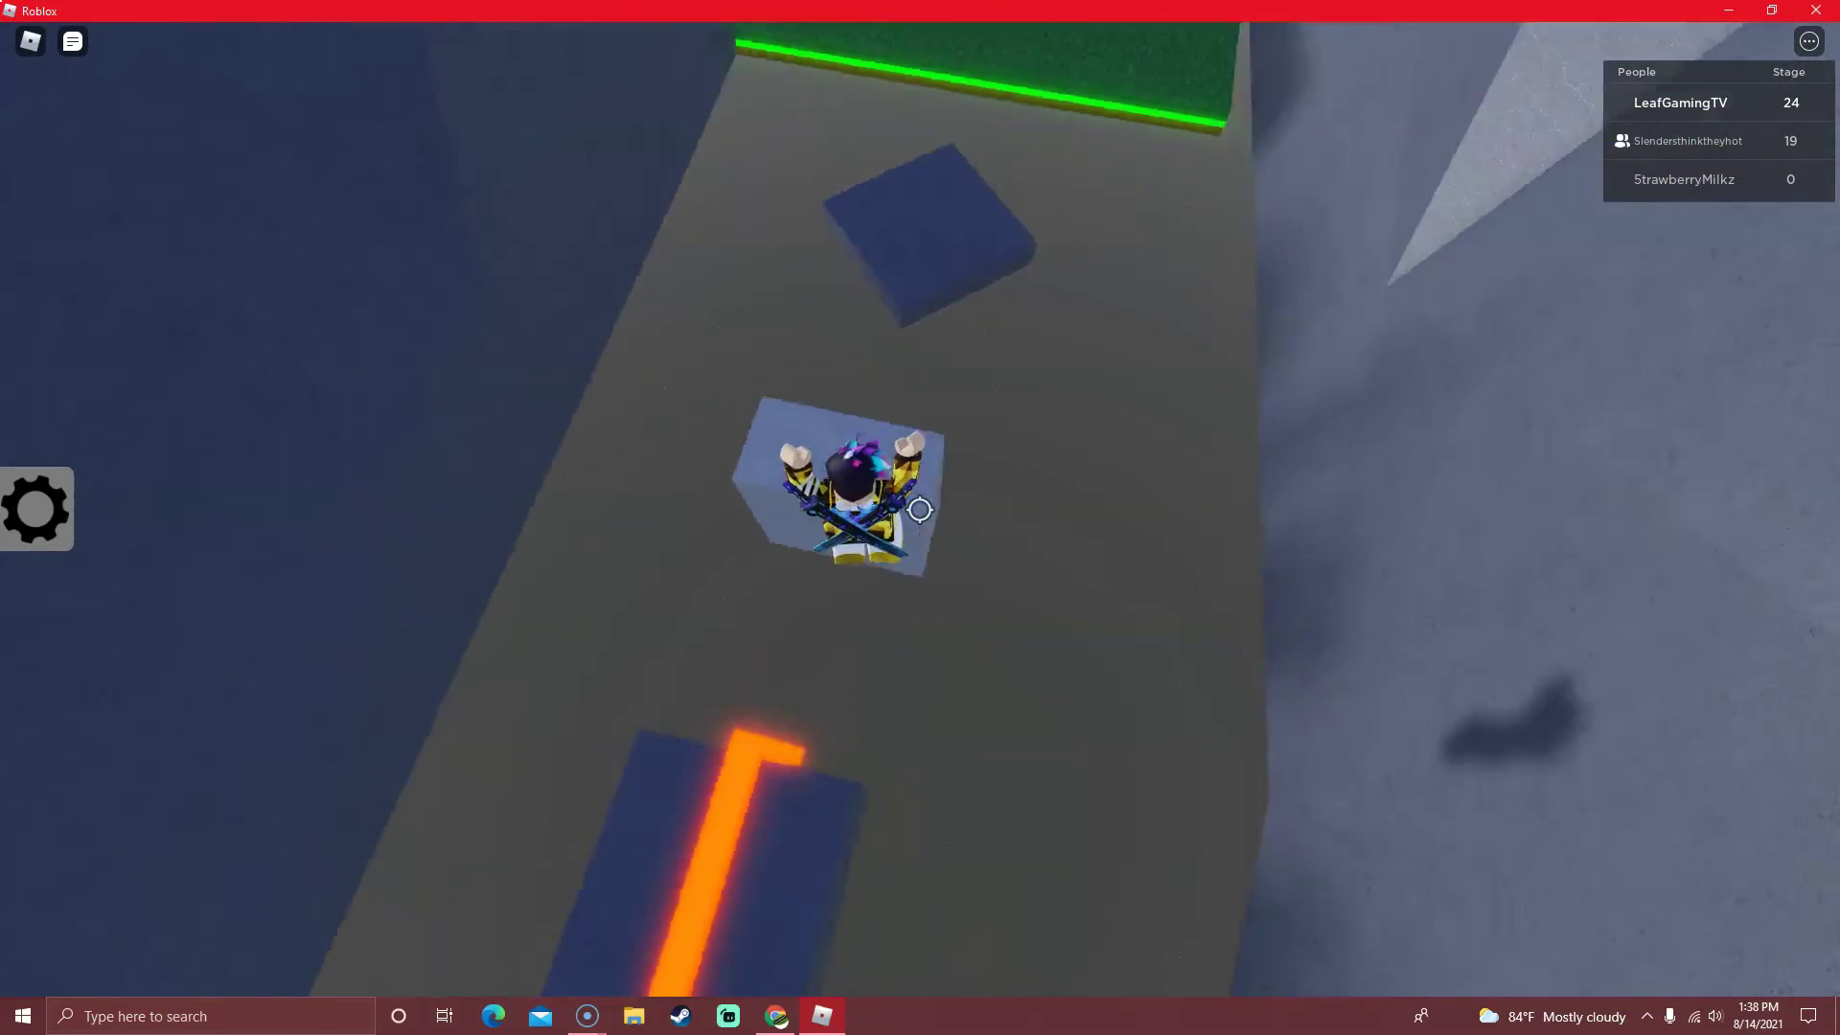
key("w")
key("space")
key("w")
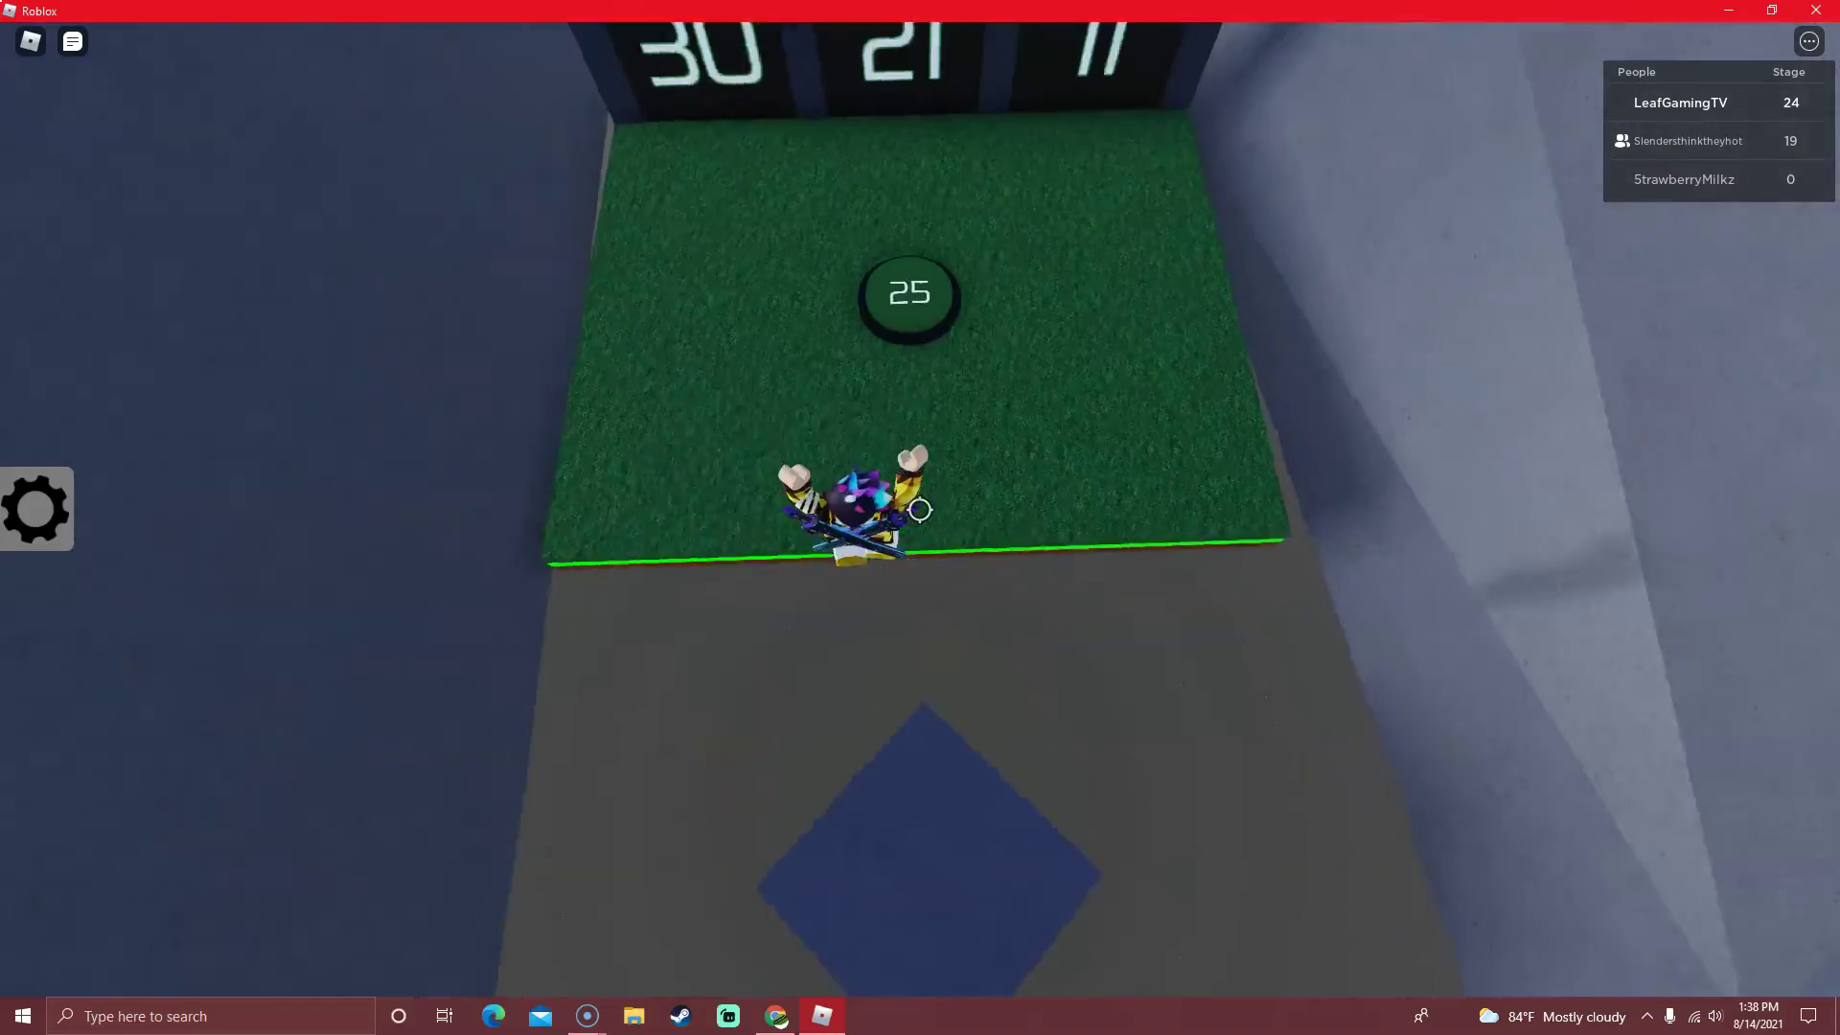
Answer 6 × 5 with 30 and follow the blue path onto the stage 26 platform.
key("a")
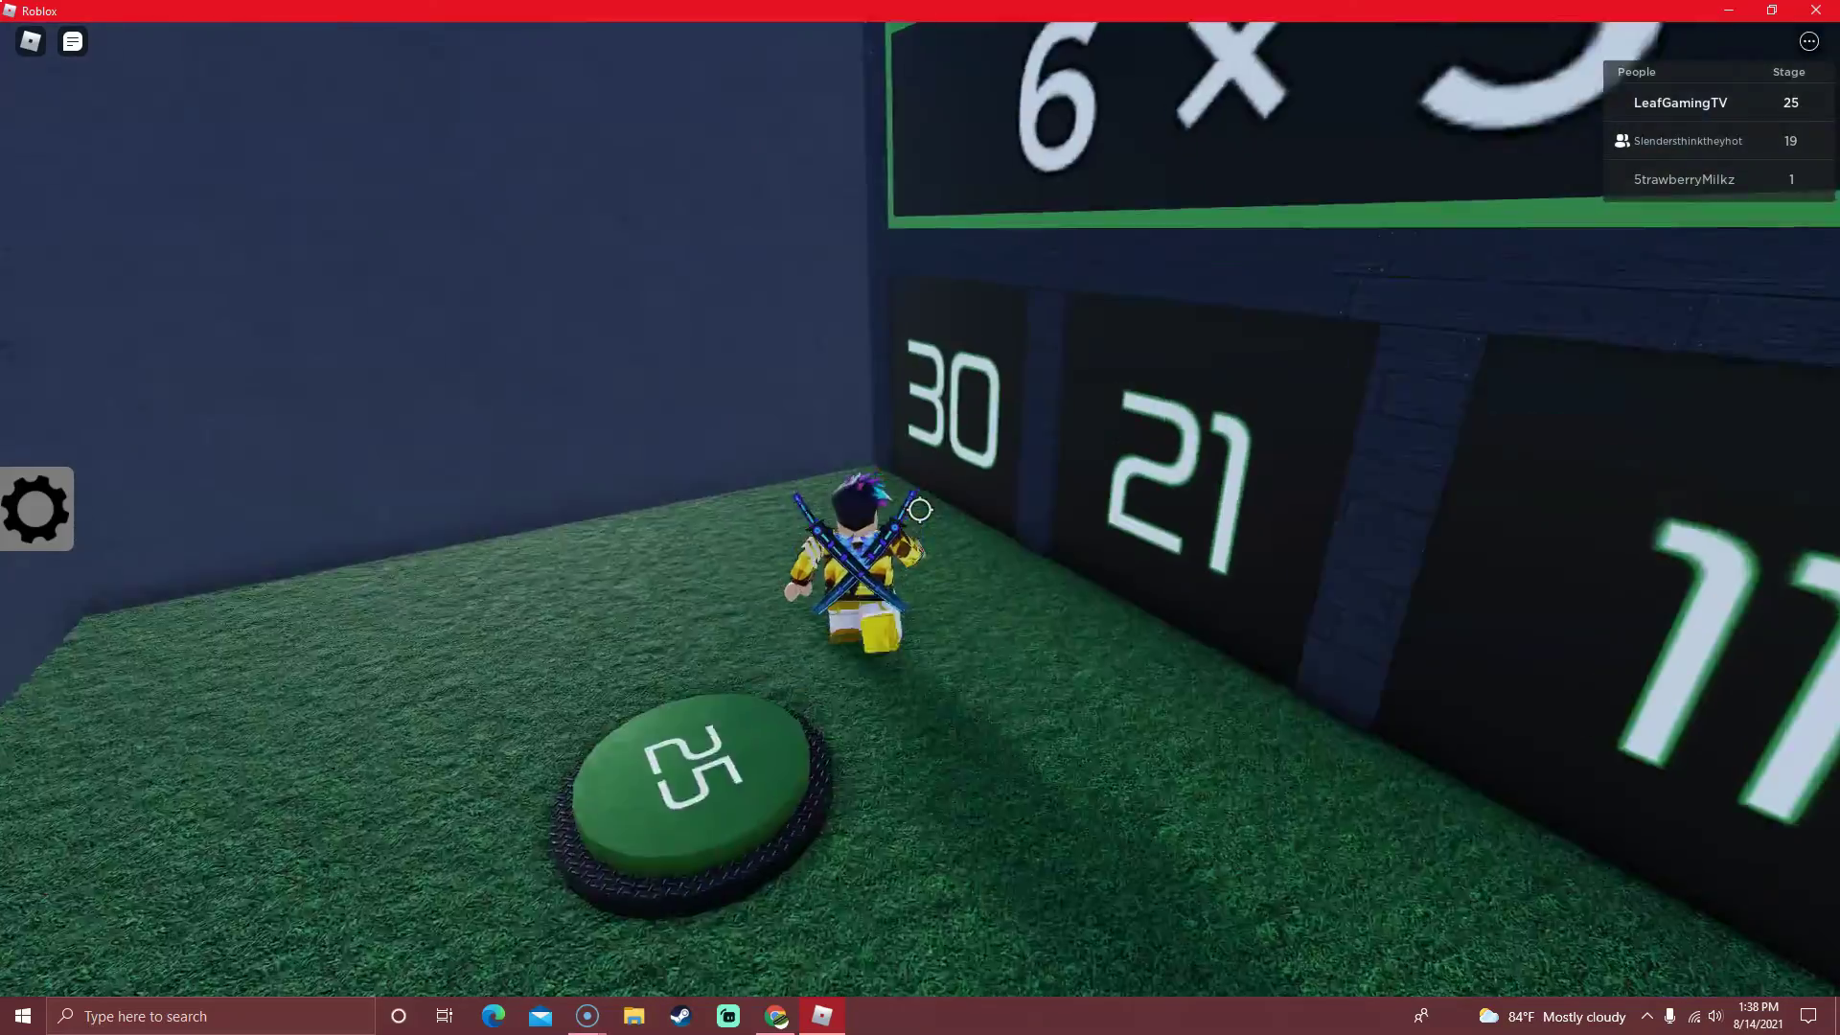
key("w")
key("w")
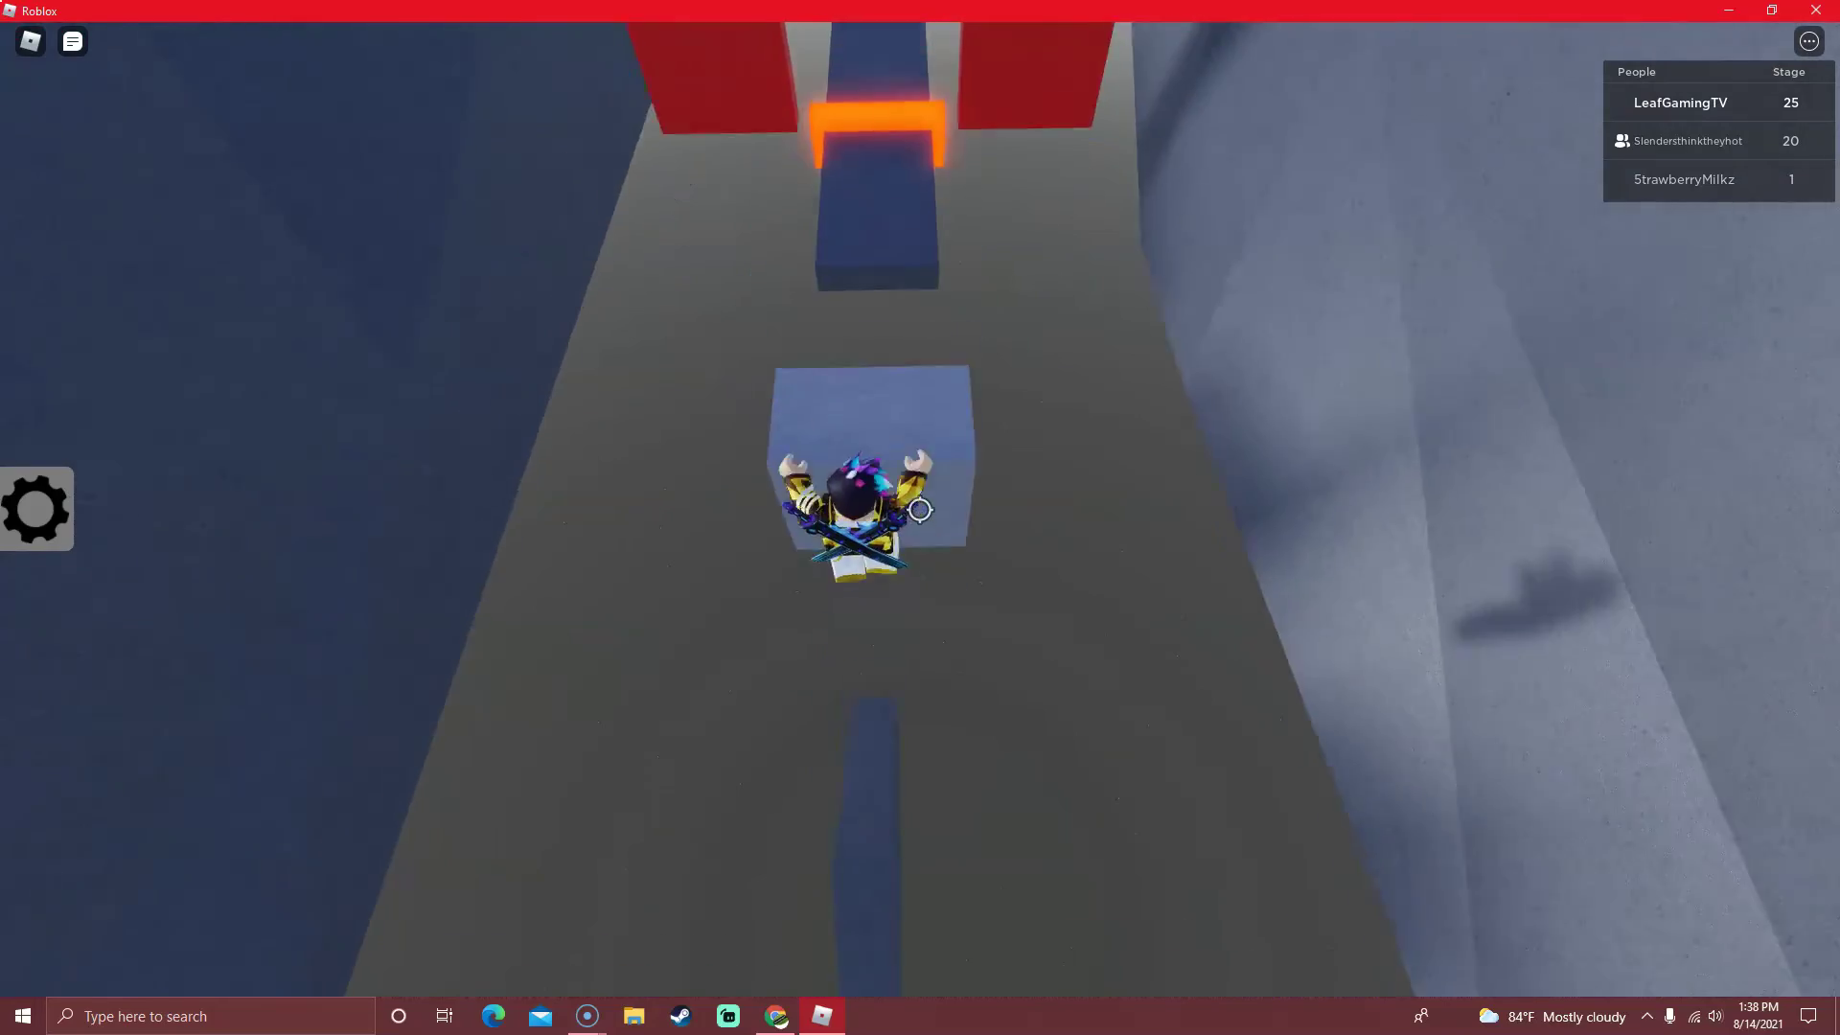
key("w")
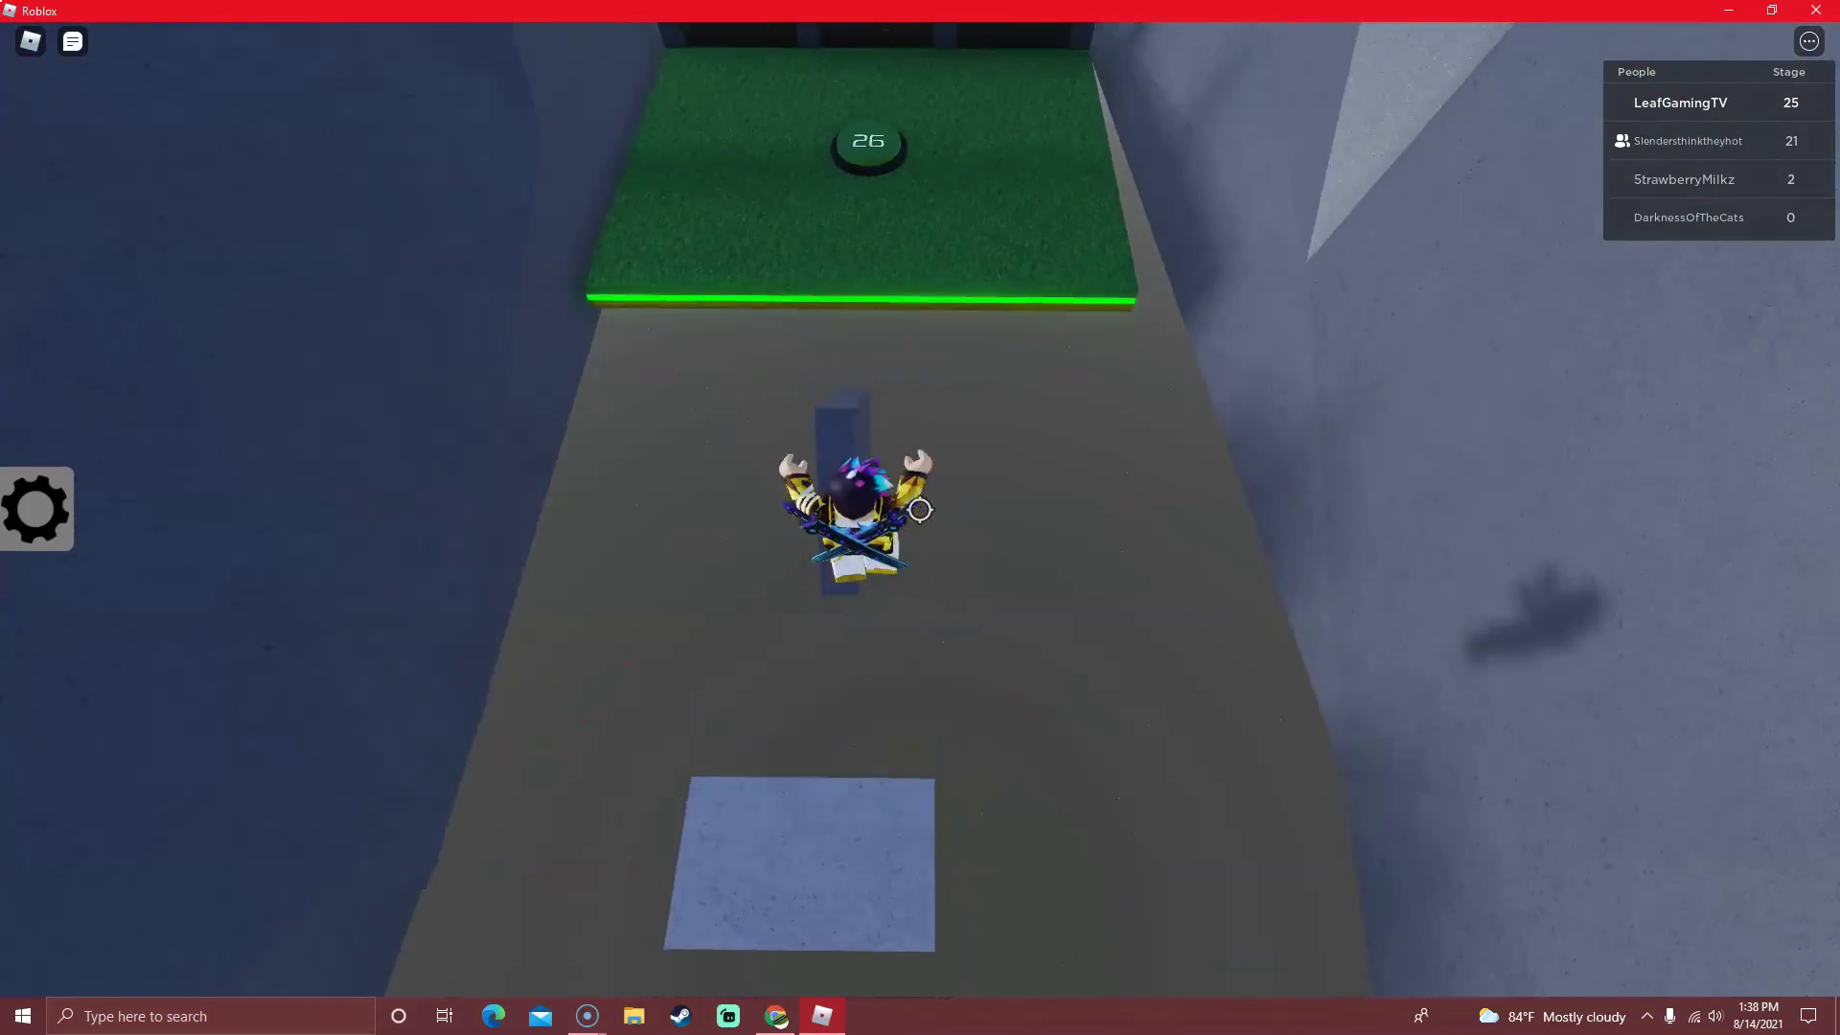
key("w")
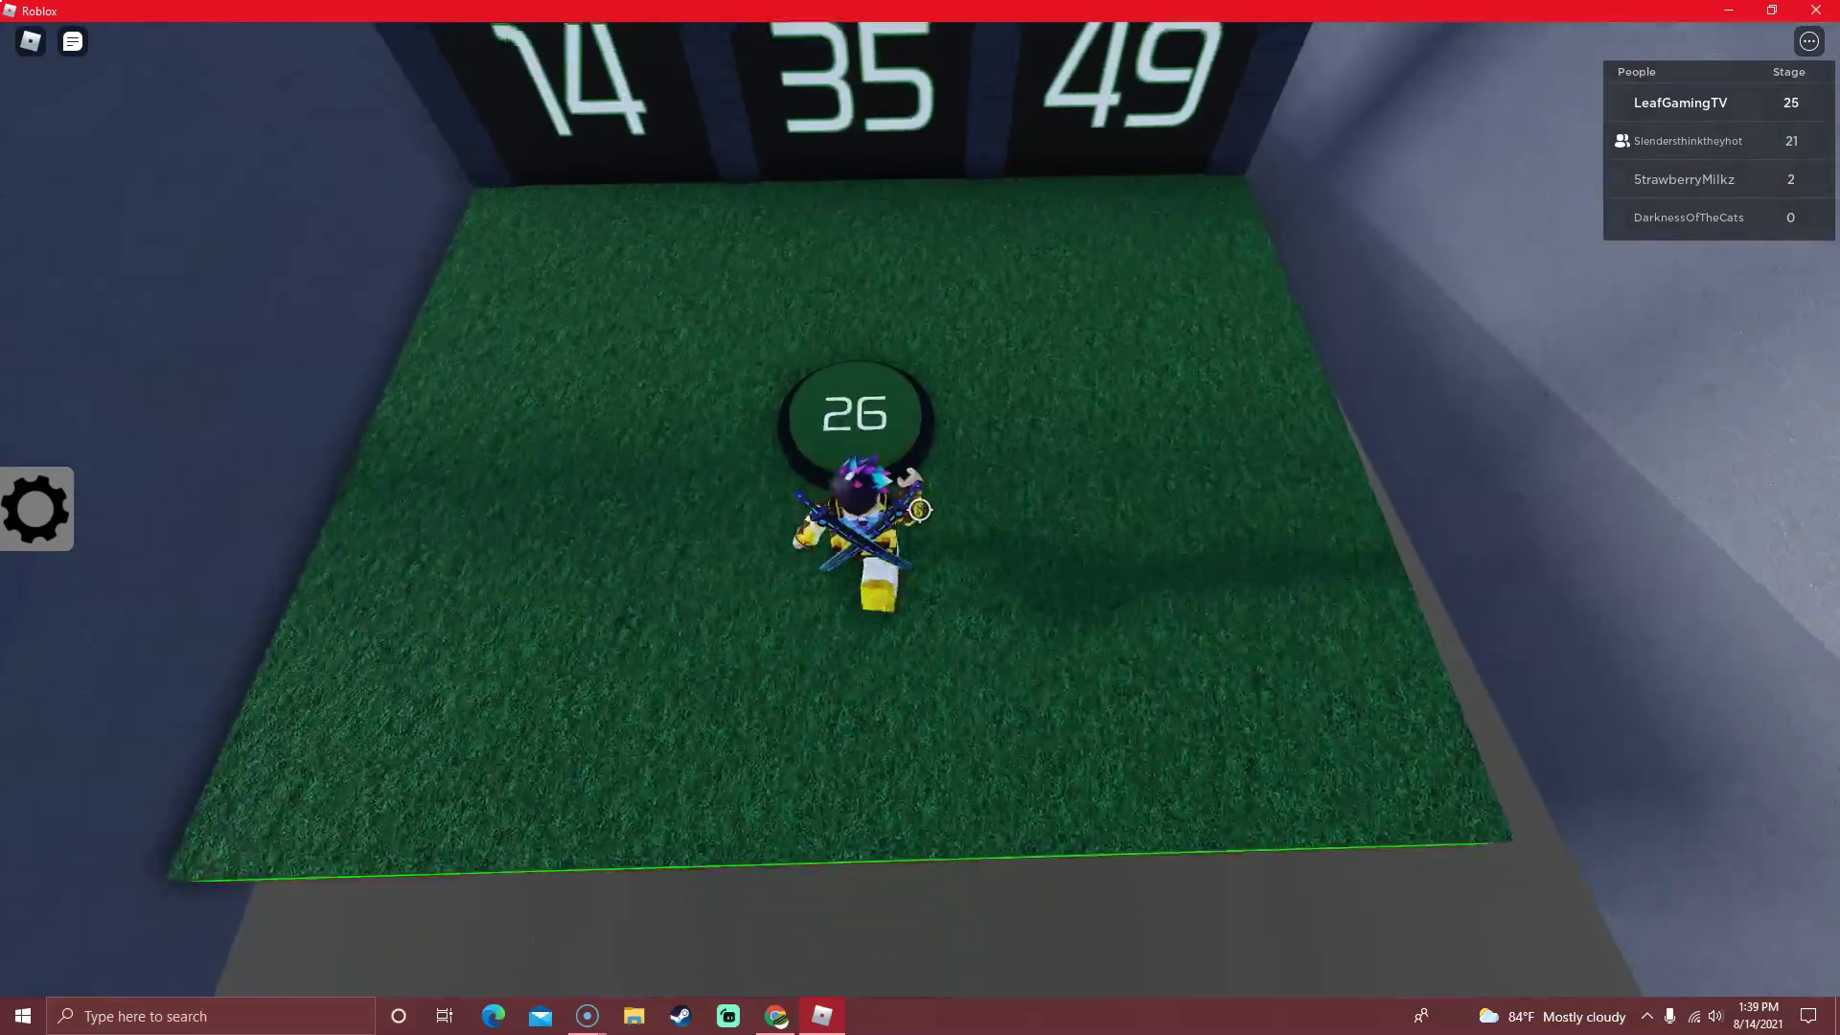
Leave the stage 26 checkpoint and go through the 49 door for 7 × 7.
key("w")
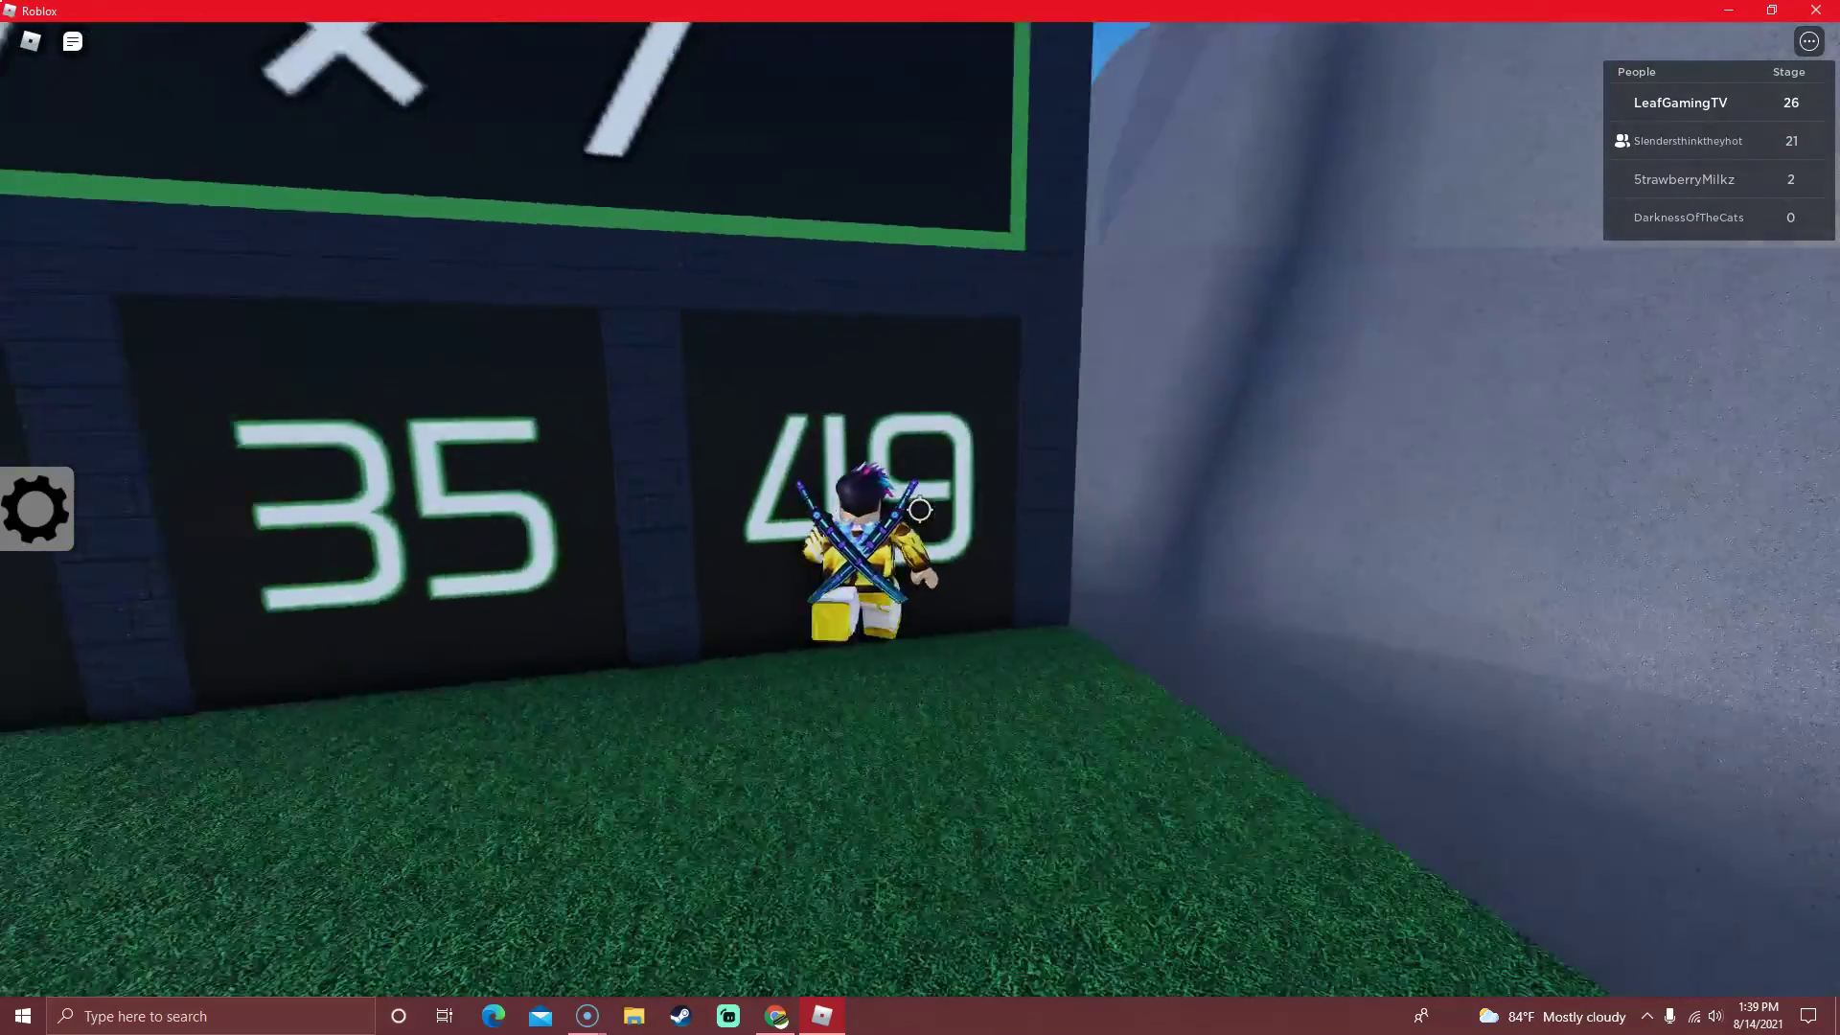
key("w")
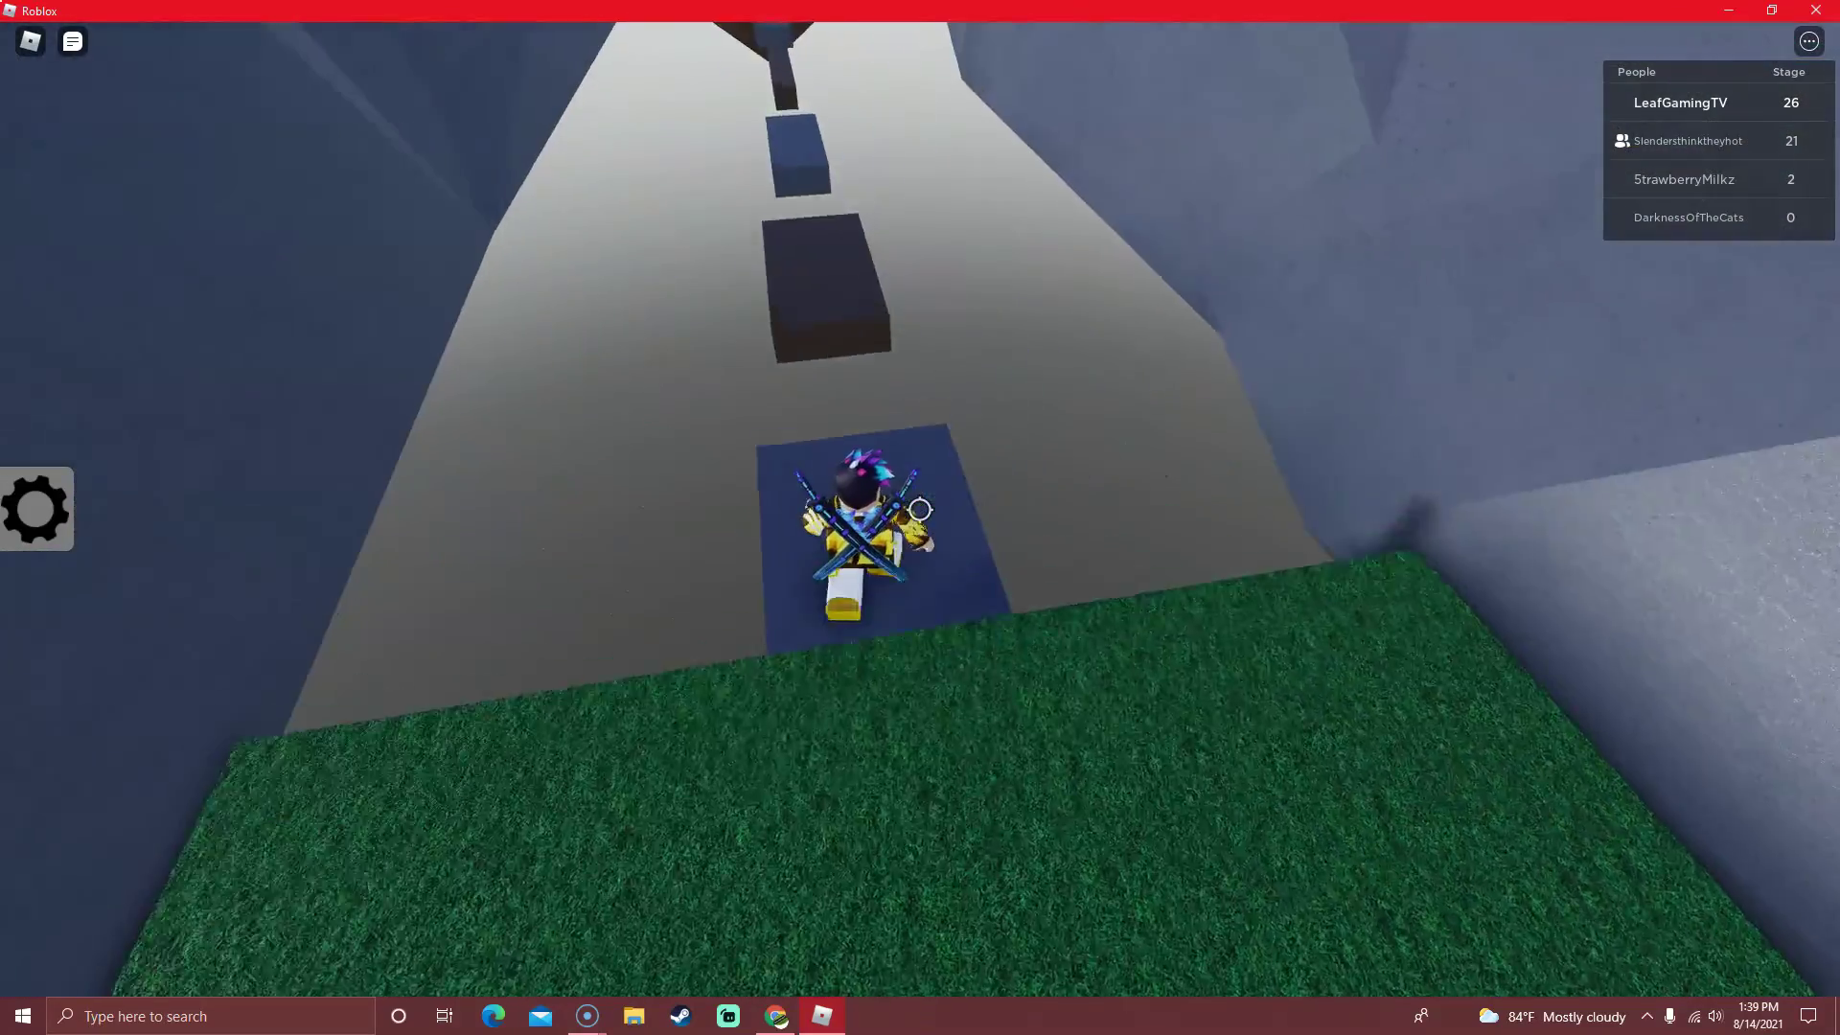
key("w")
key("space")
key("w")
key("space")
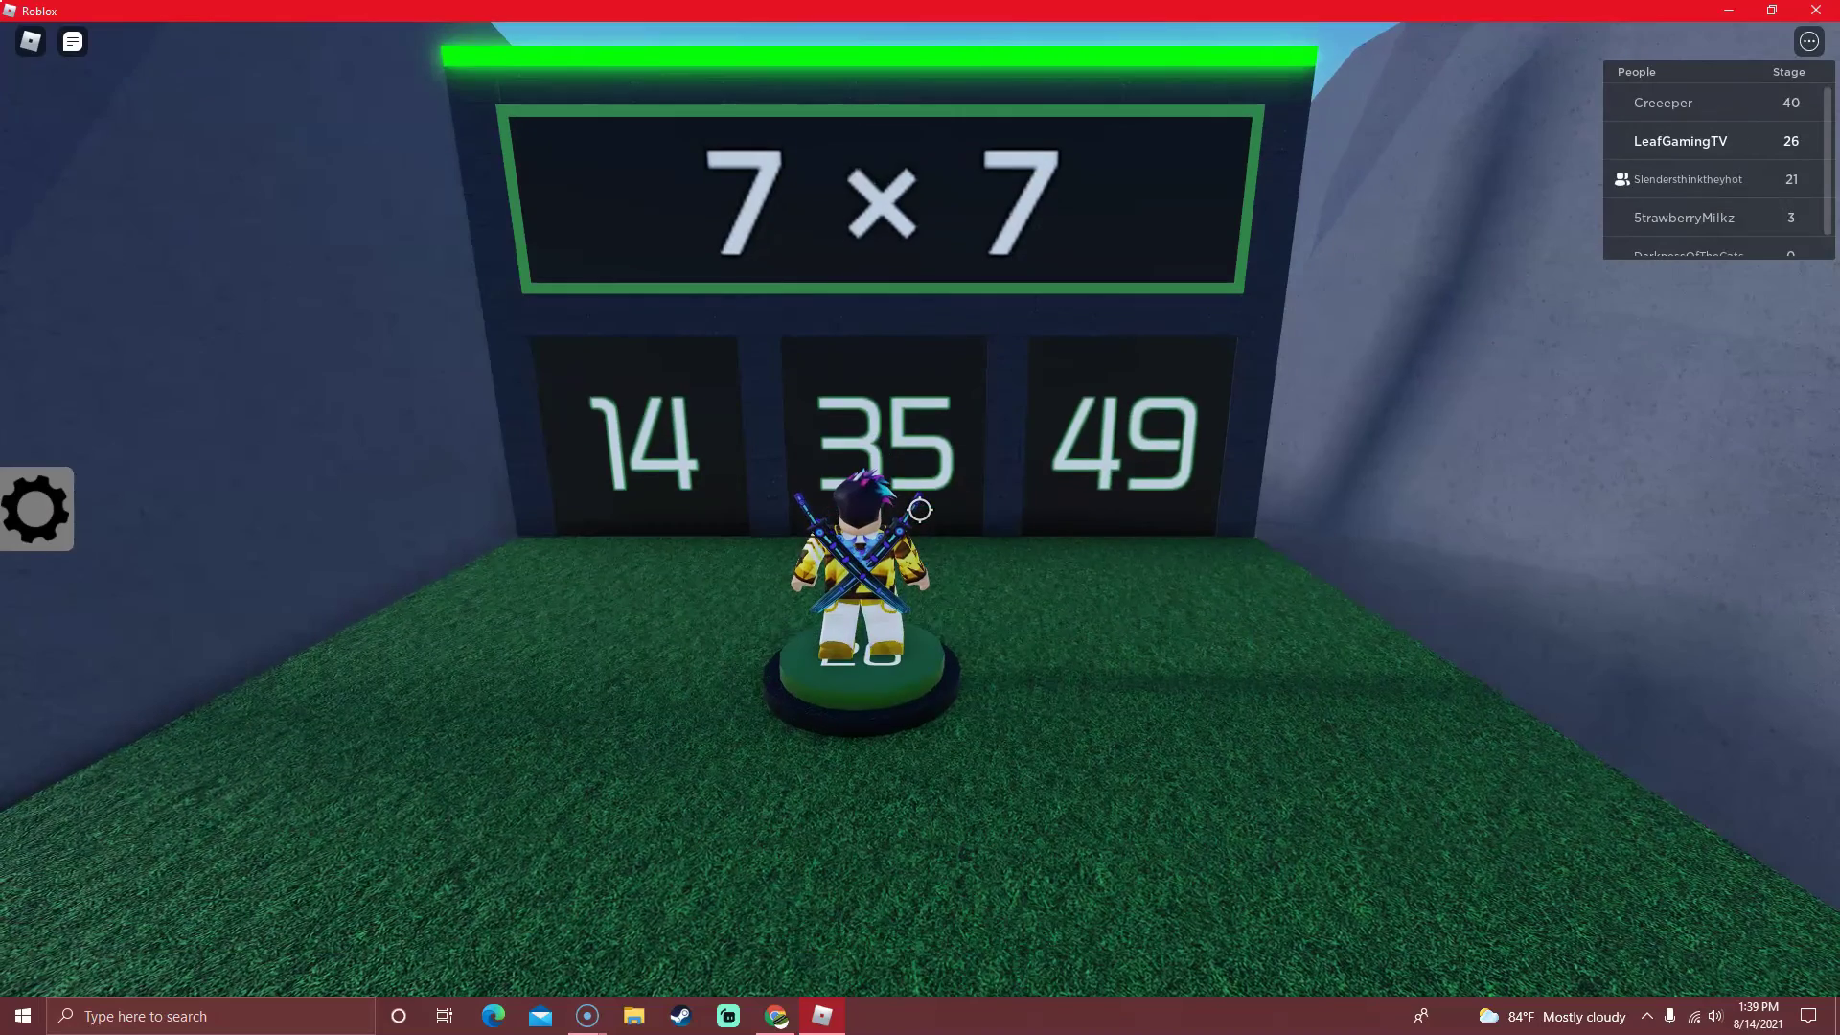
key("w")
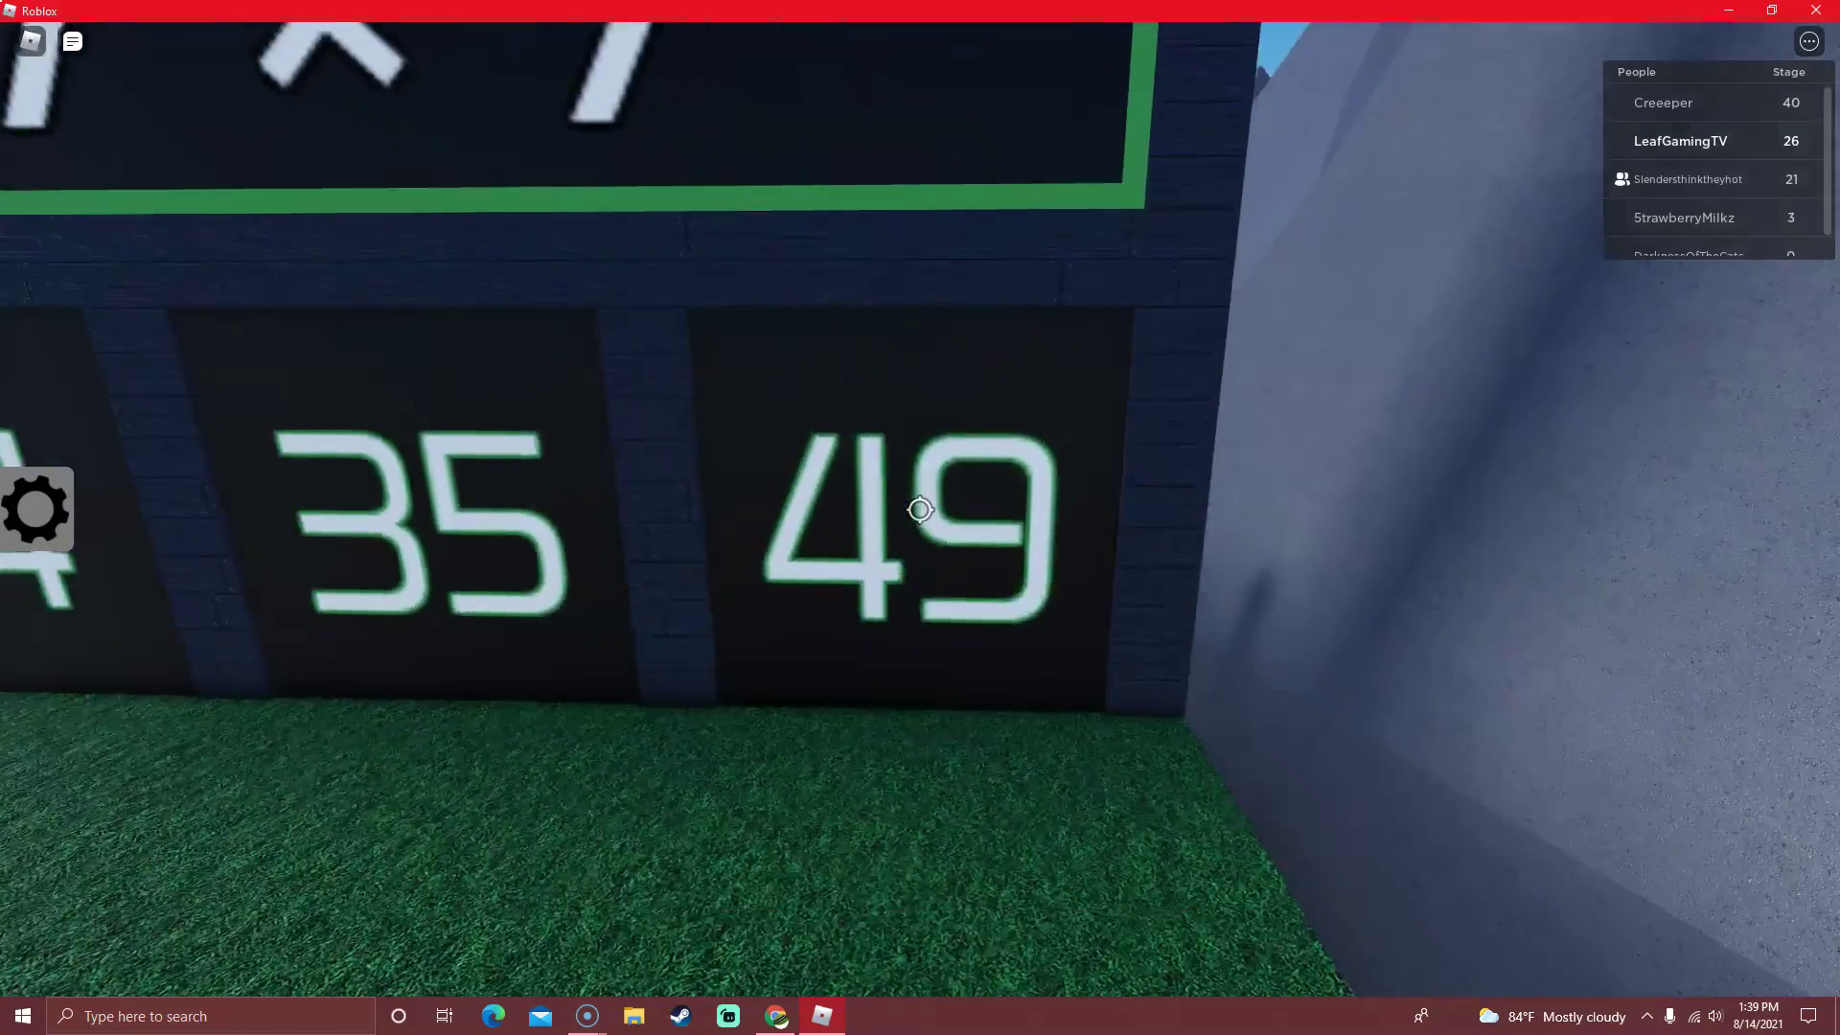
Jump across the blue and dark blocks to the stage 27 checkpoint.
key("w")
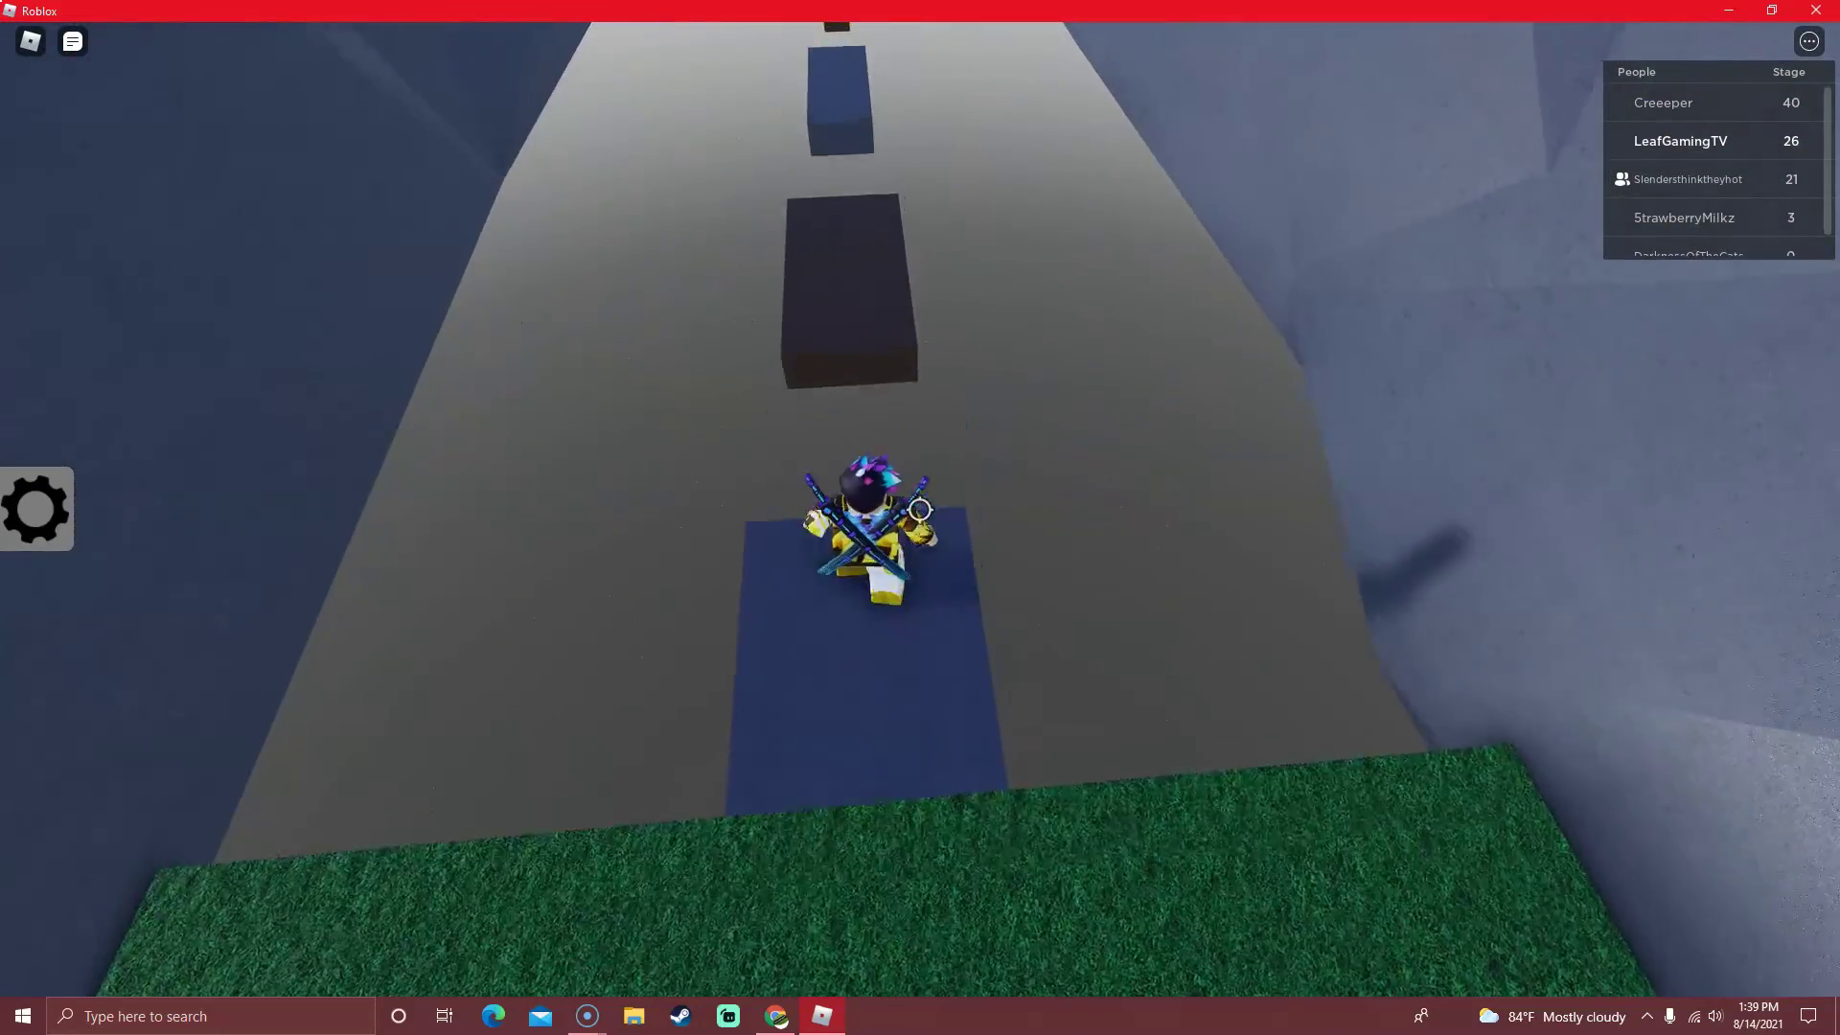
key("space")
key("w")
key("space")
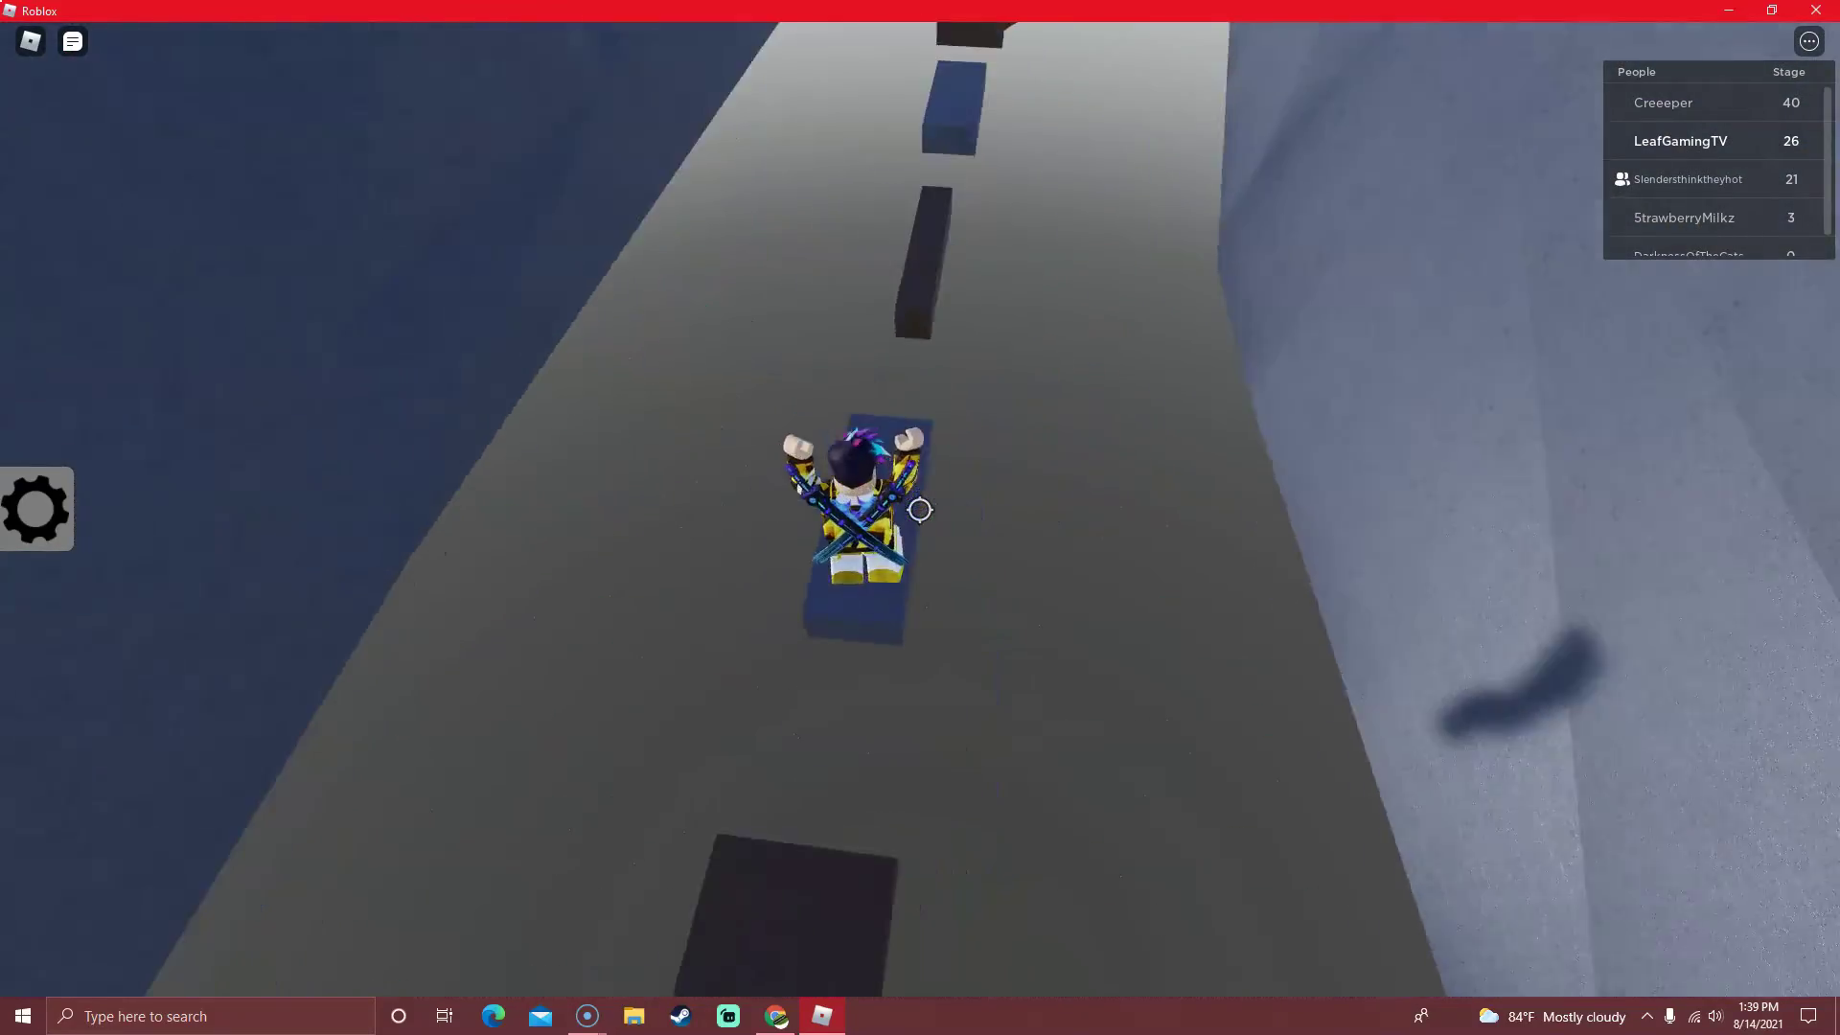
key("space")
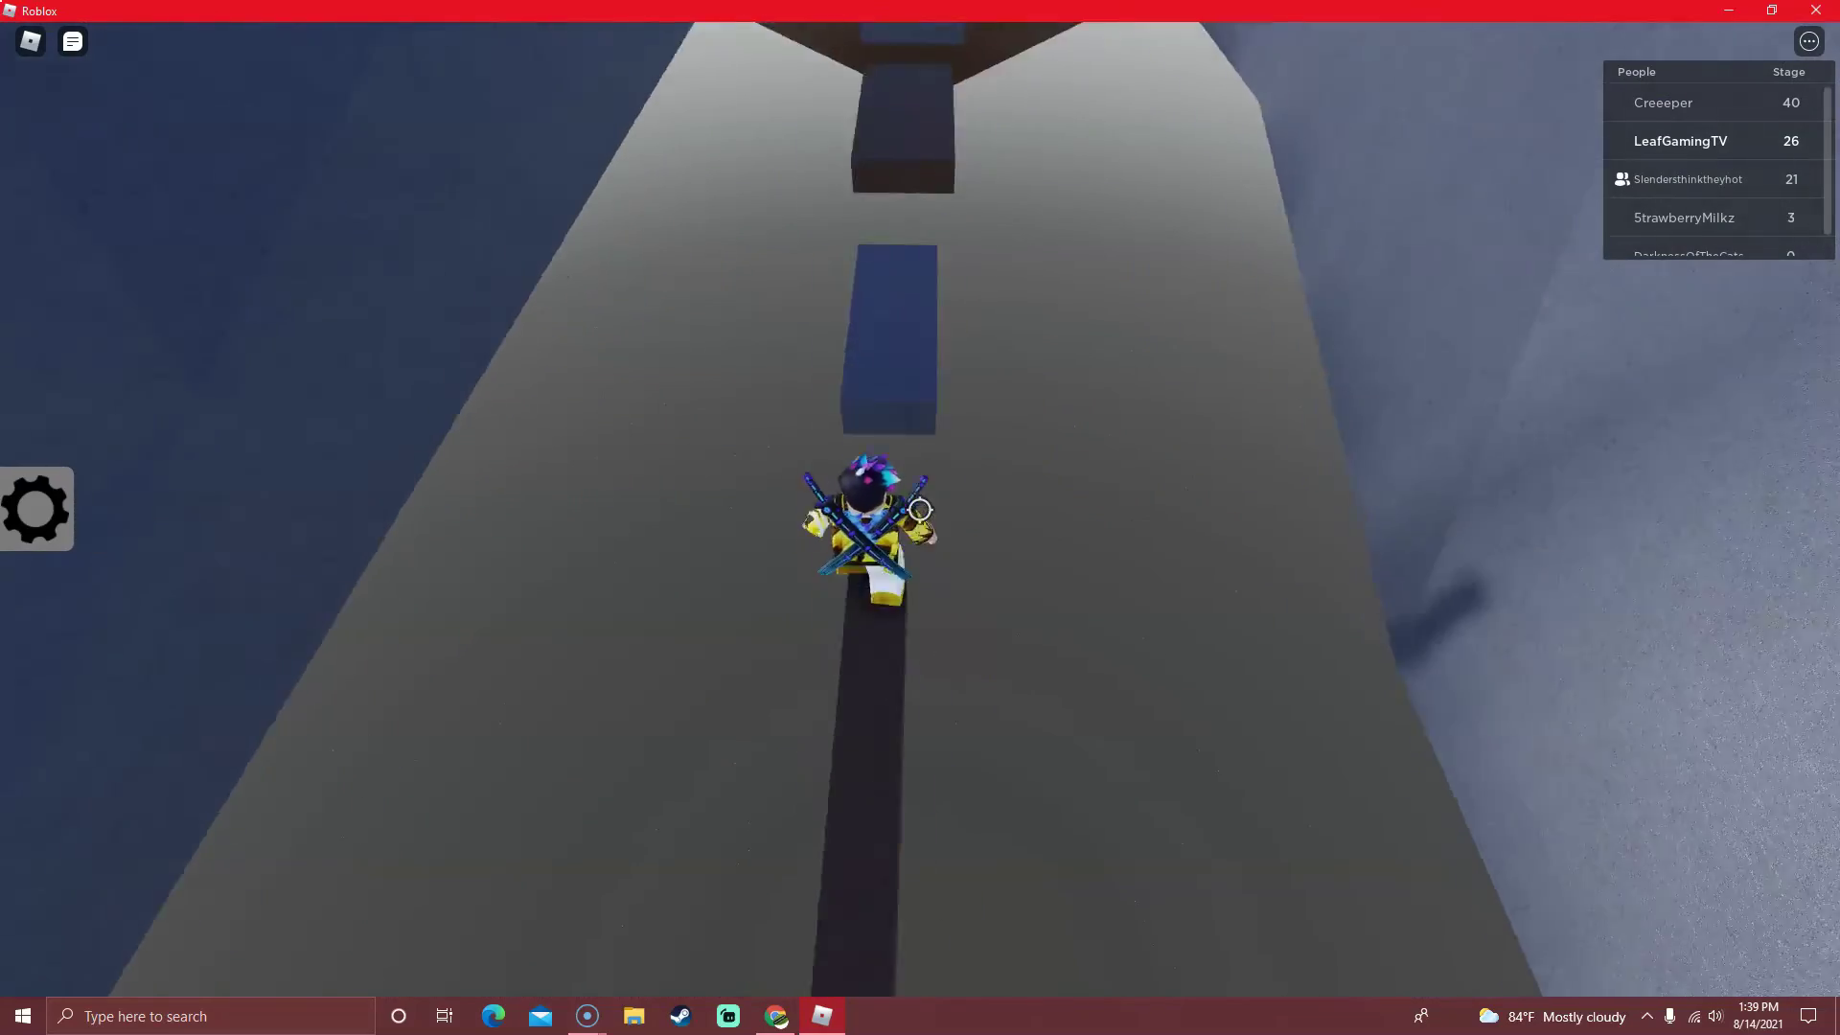
key("w")
key("space")
key("w")
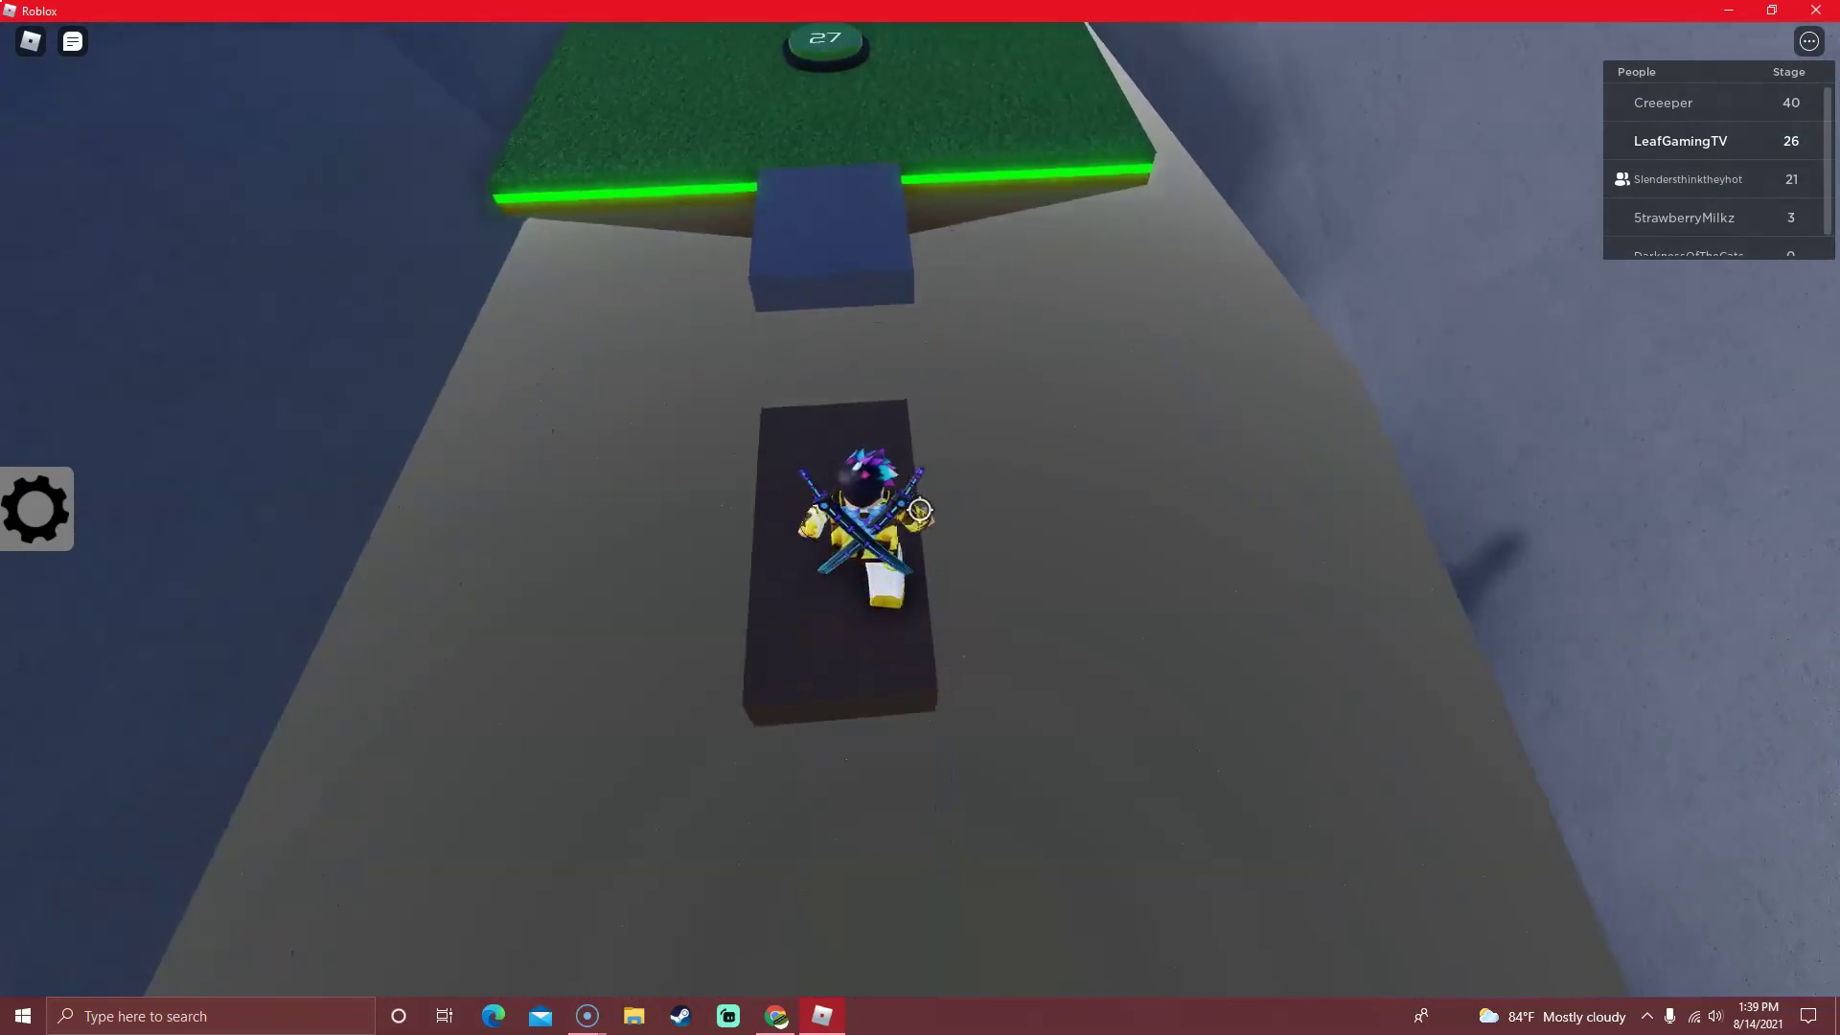
key("space")
key("w")
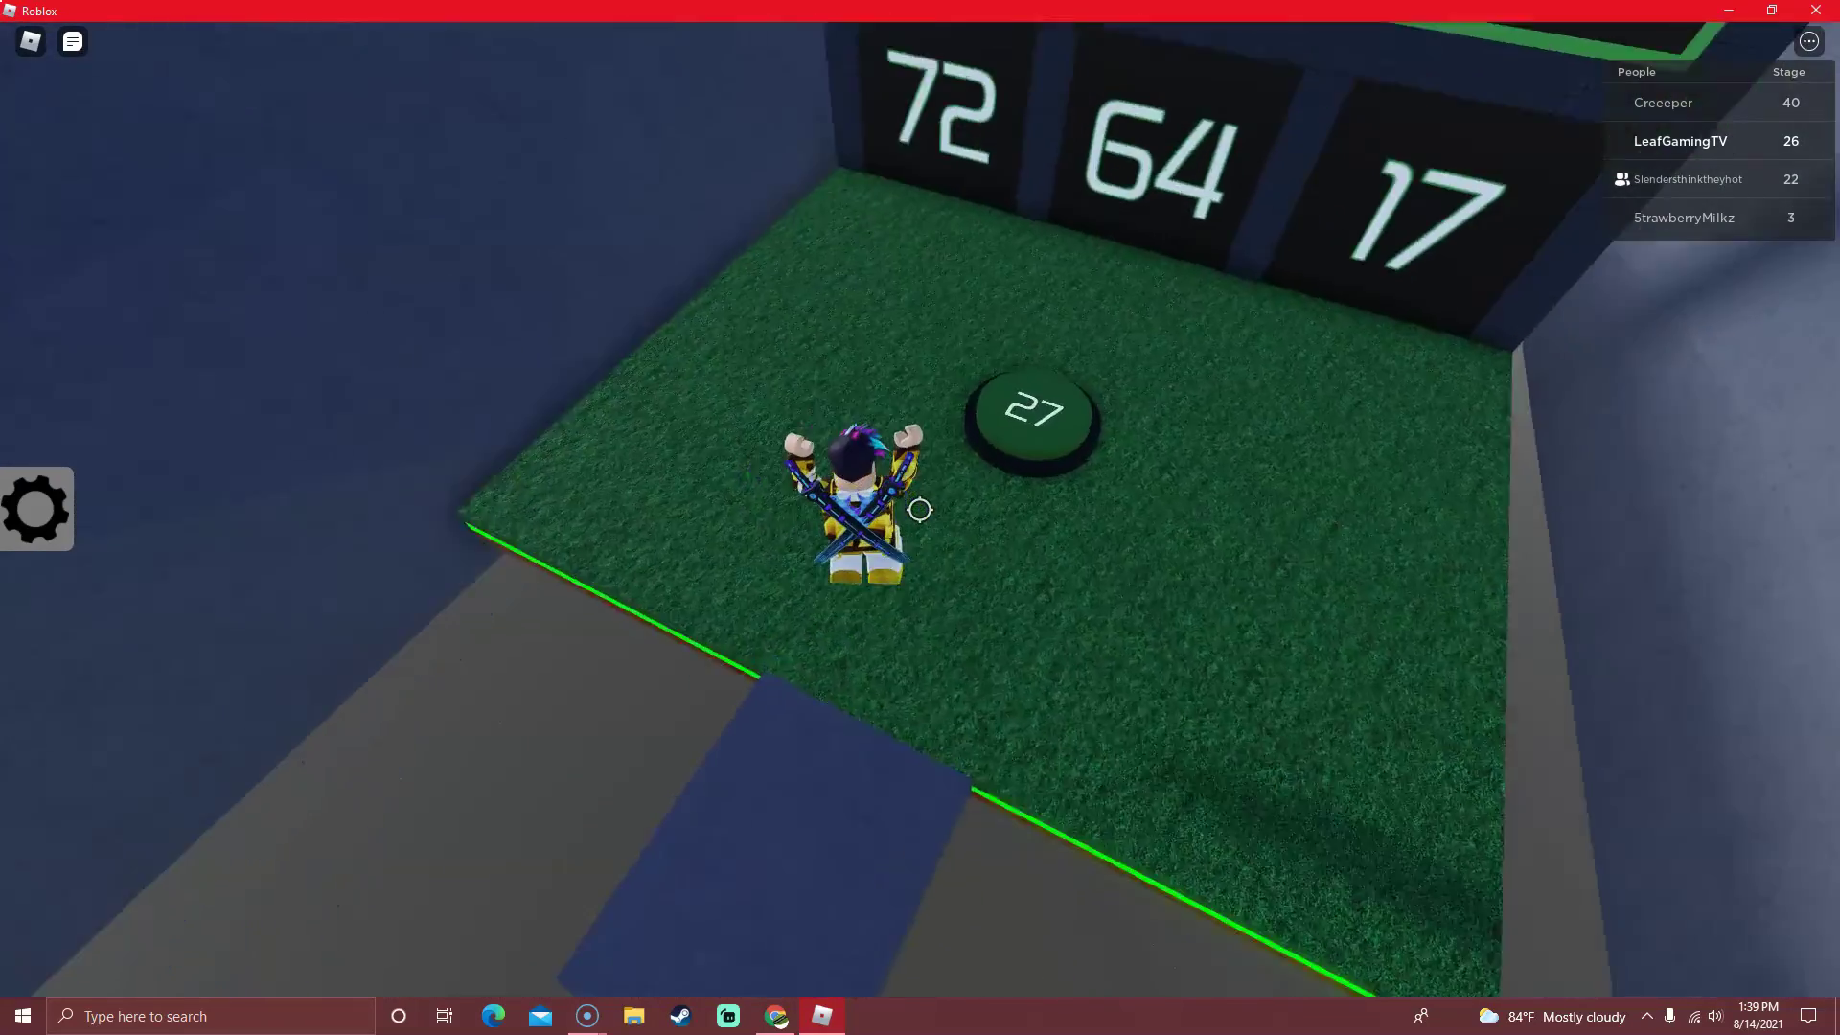
Go through the 72 door and hop the glowing blocks to the stage 28 platform.
key("w")
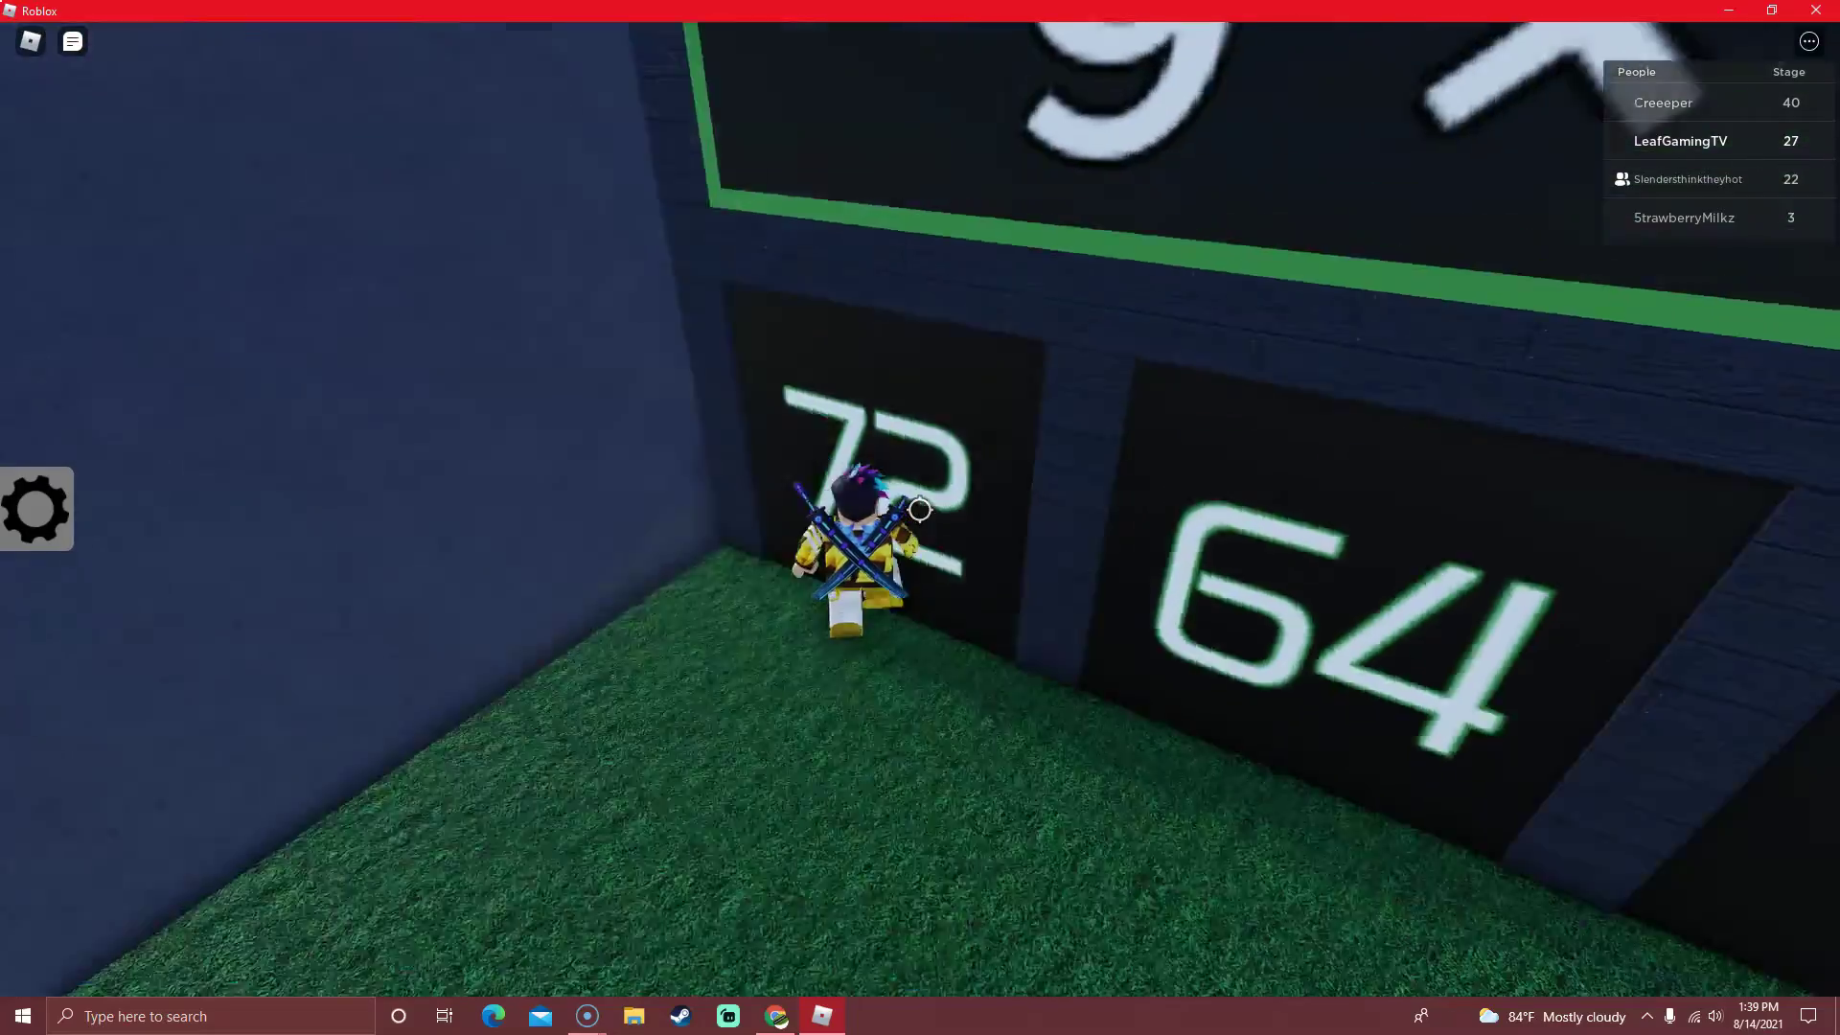
key("w")
key("space")
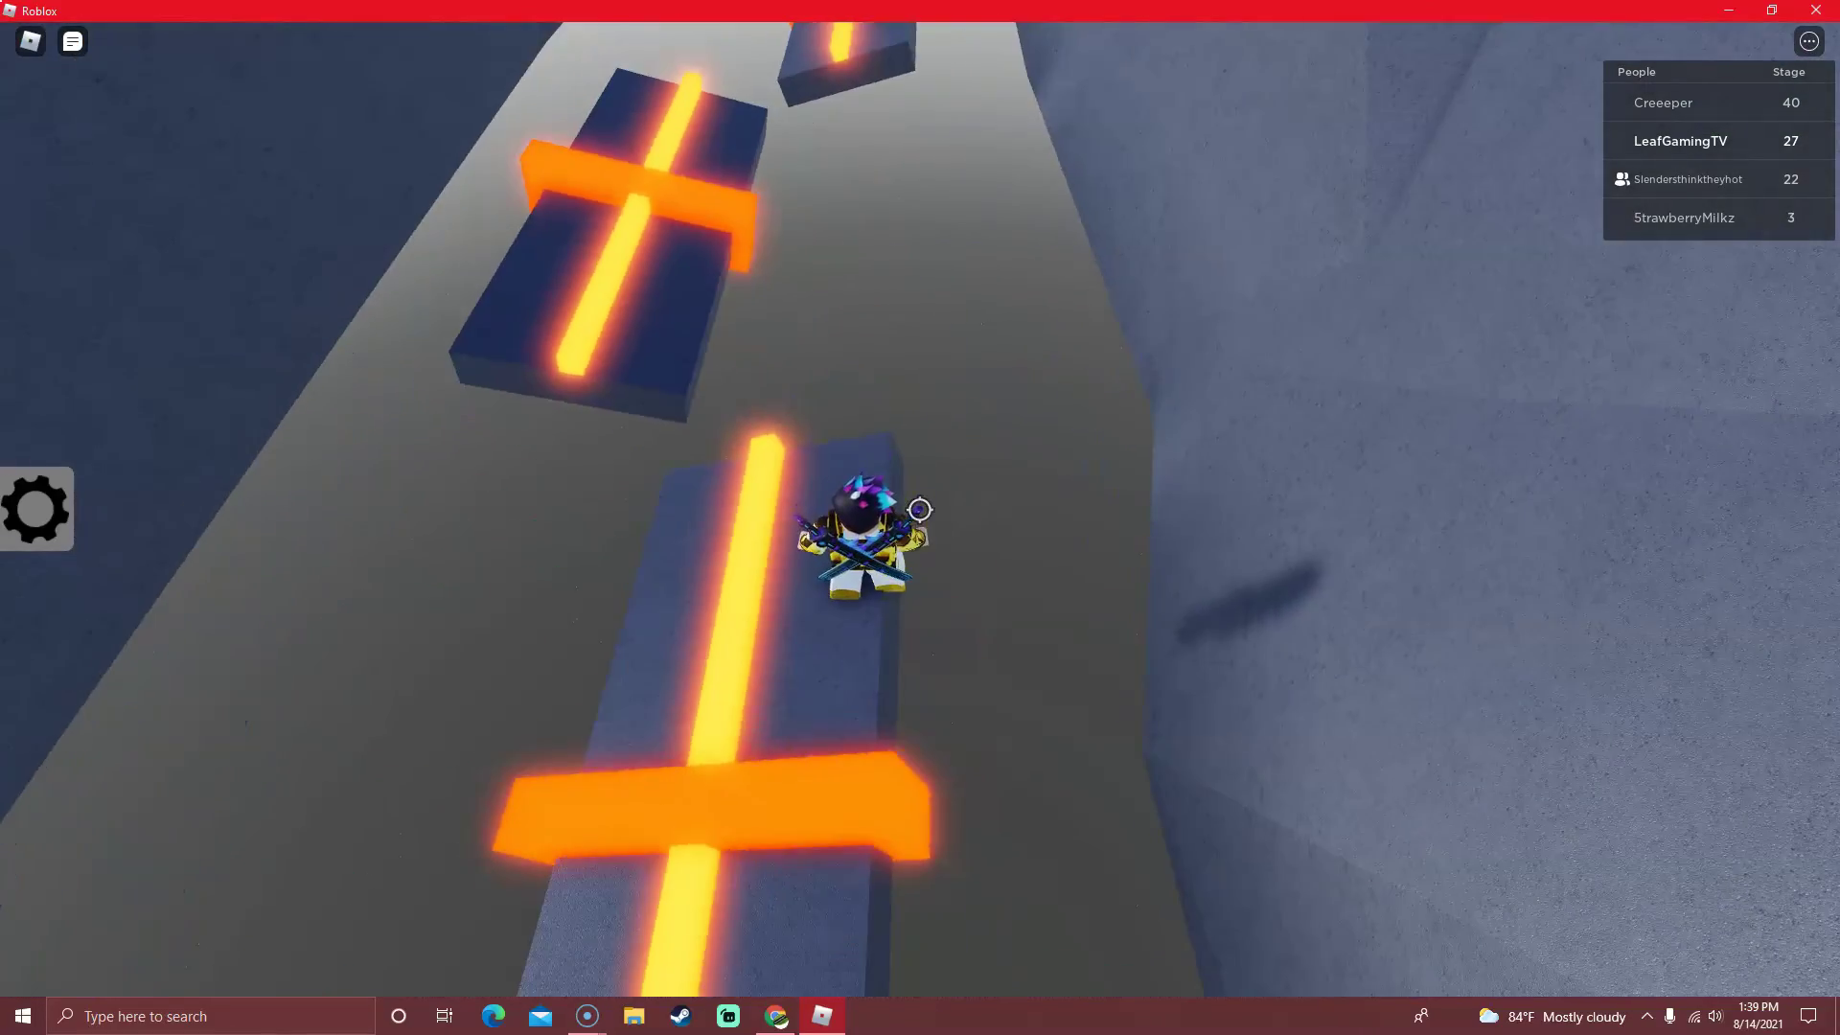
key("space")
key("w")
key("space")
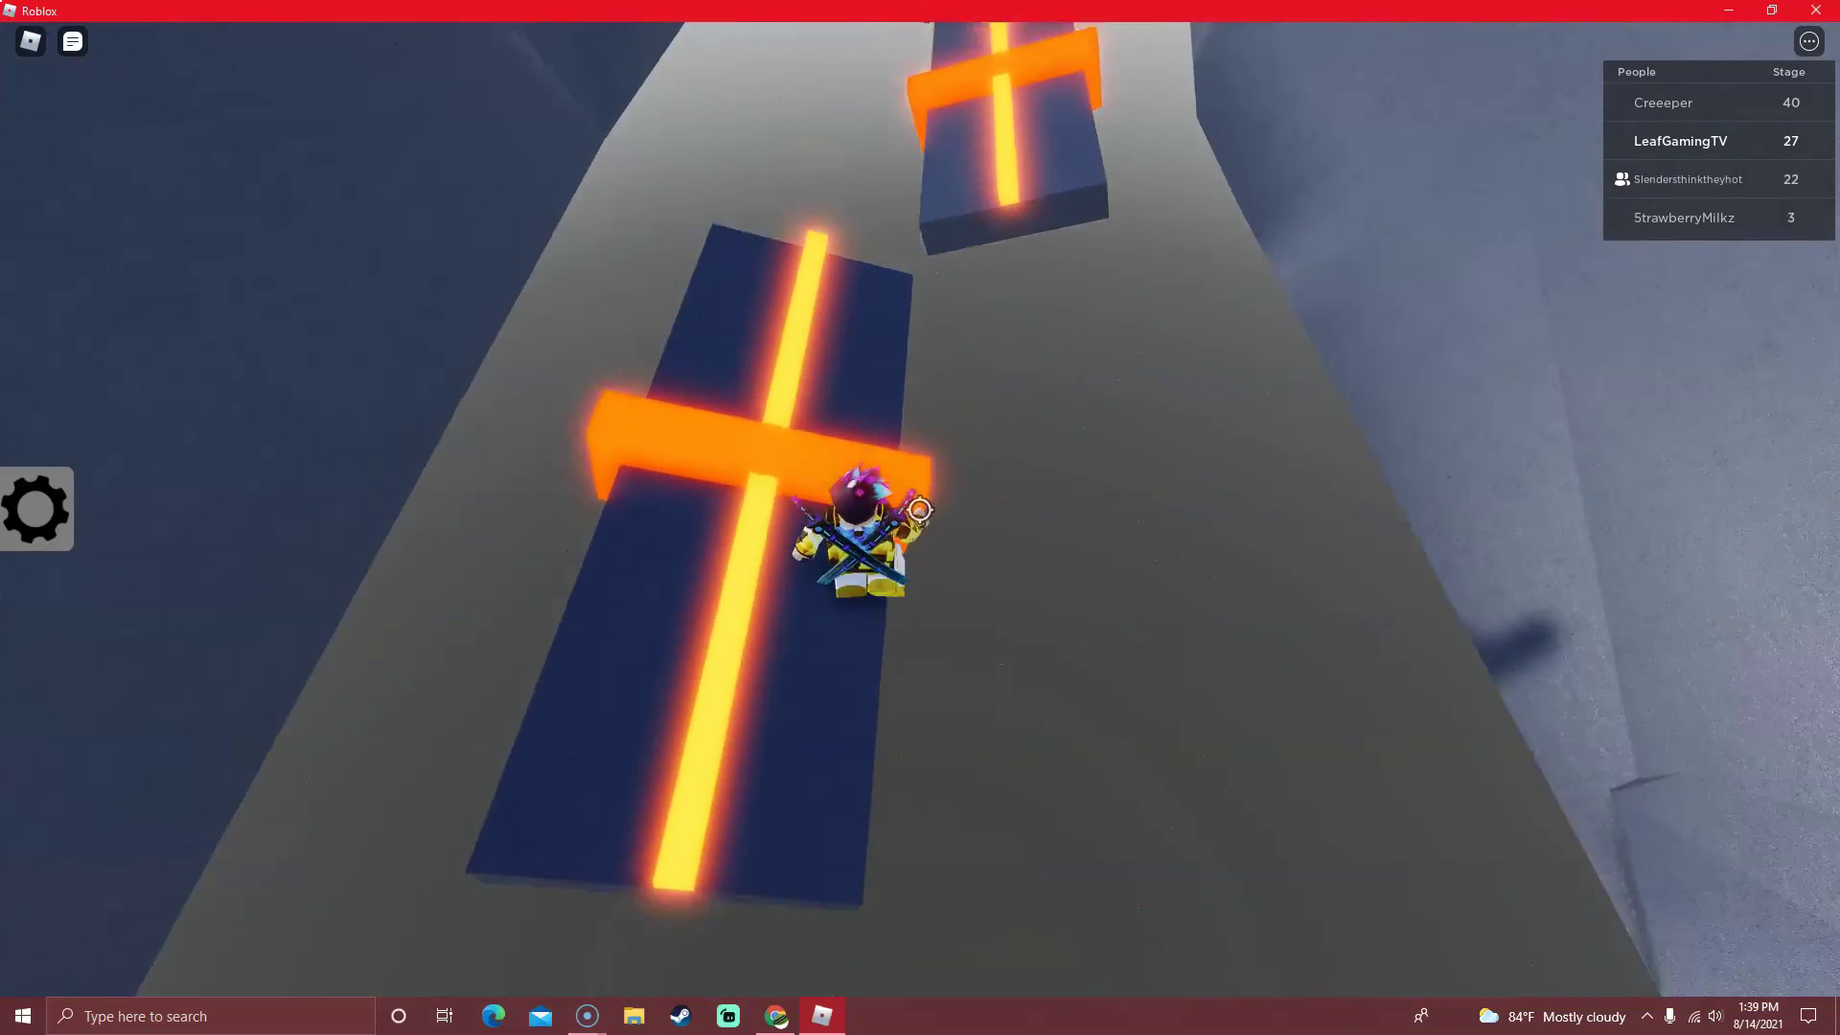
key("space")
key("space")
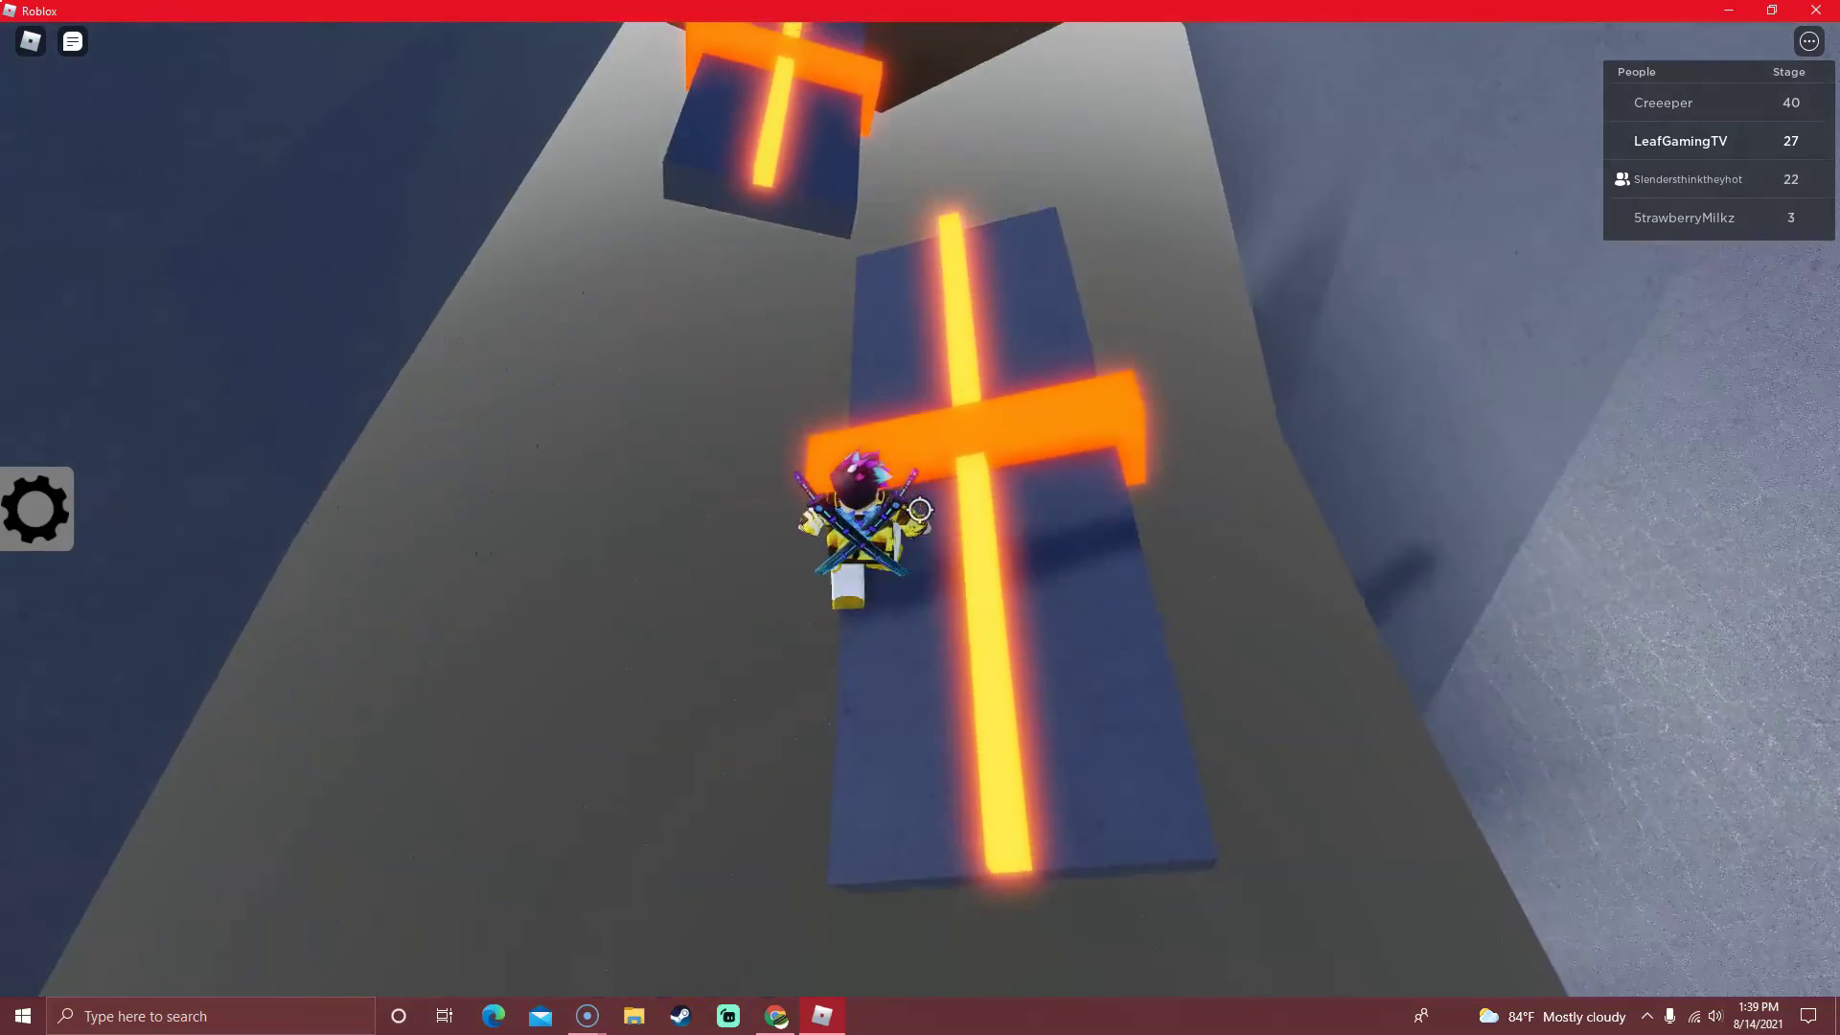
key("space")
key("space")
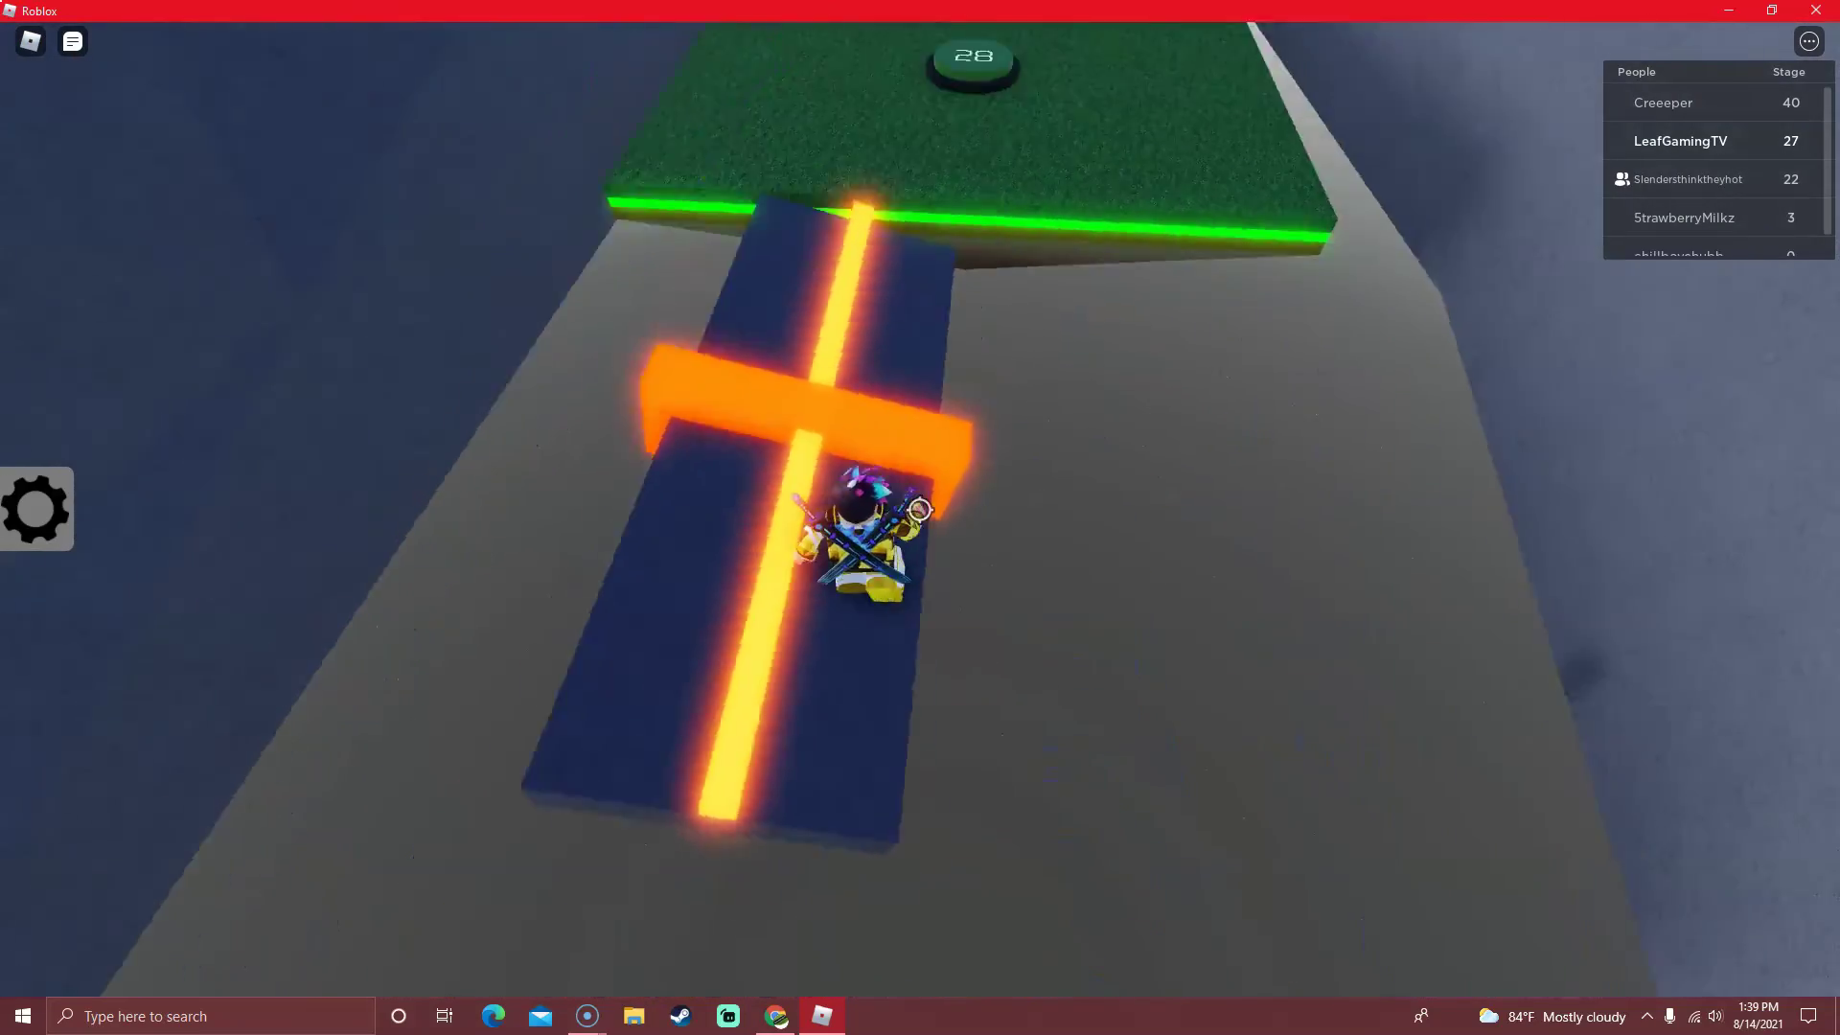
key("space")
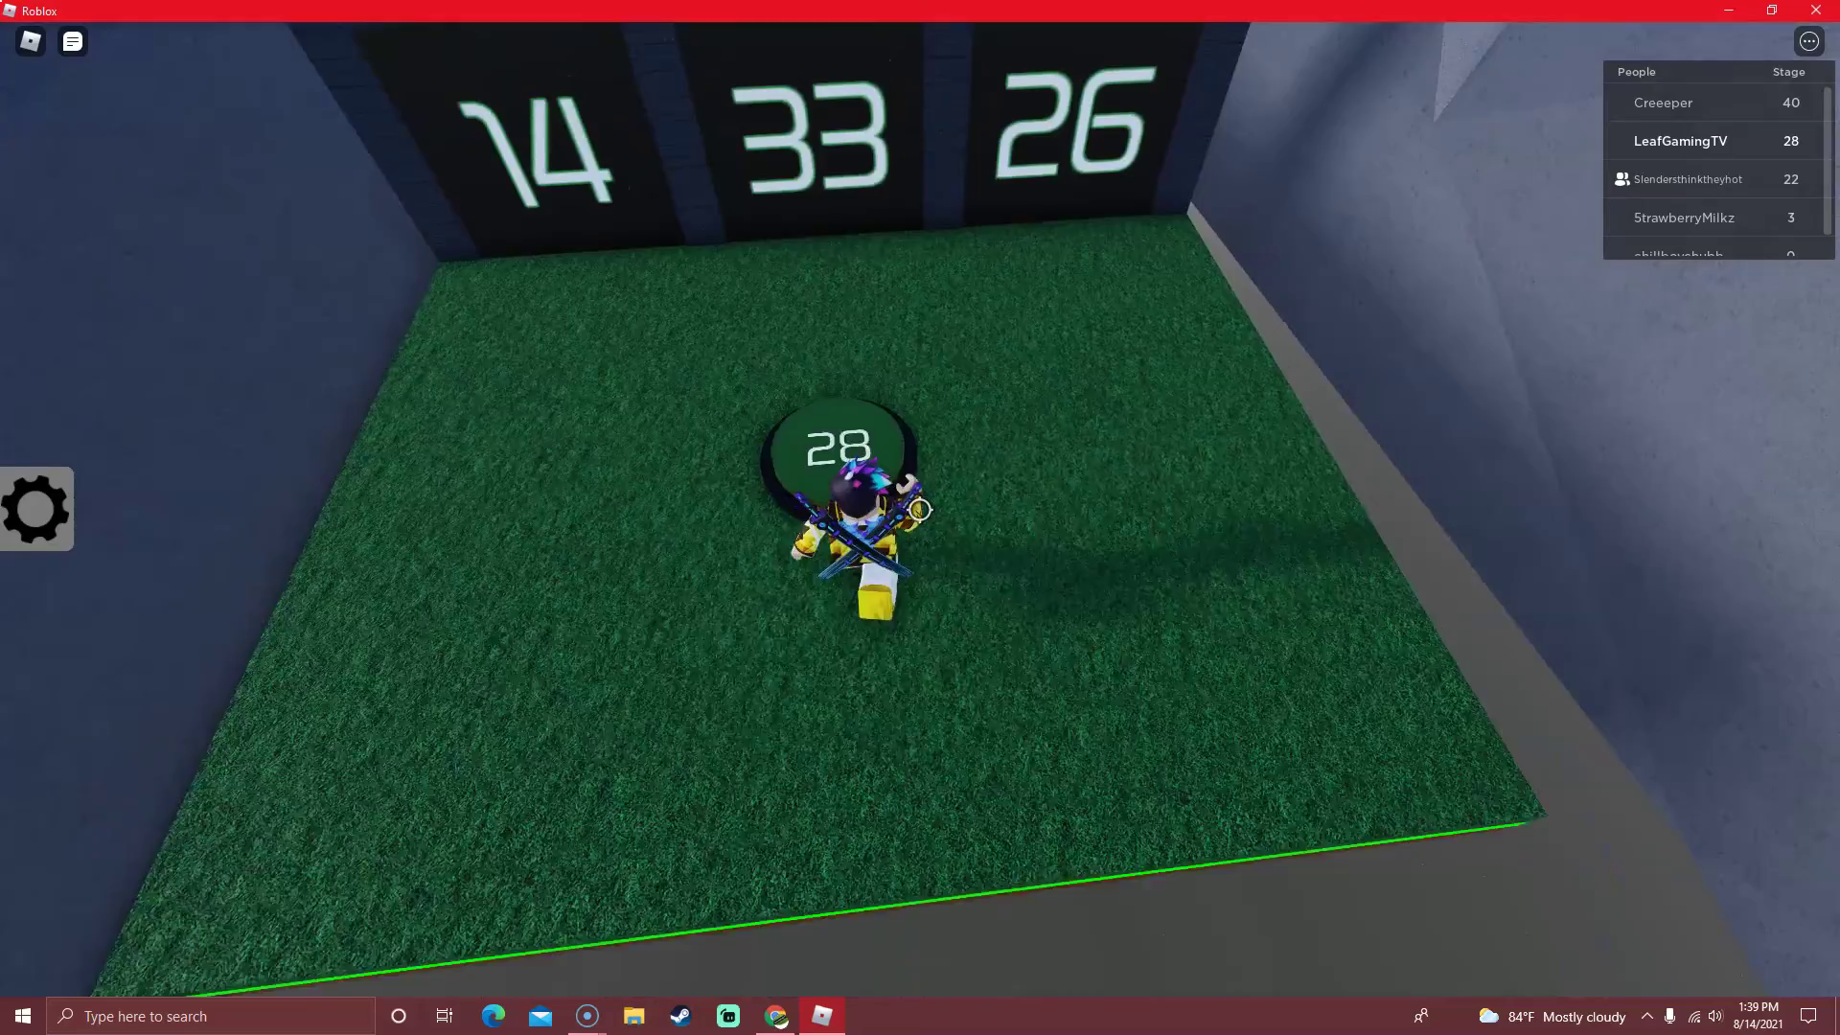
Jump the blue blocks to checkpoint 29 and go through the 21 door.
key("w")
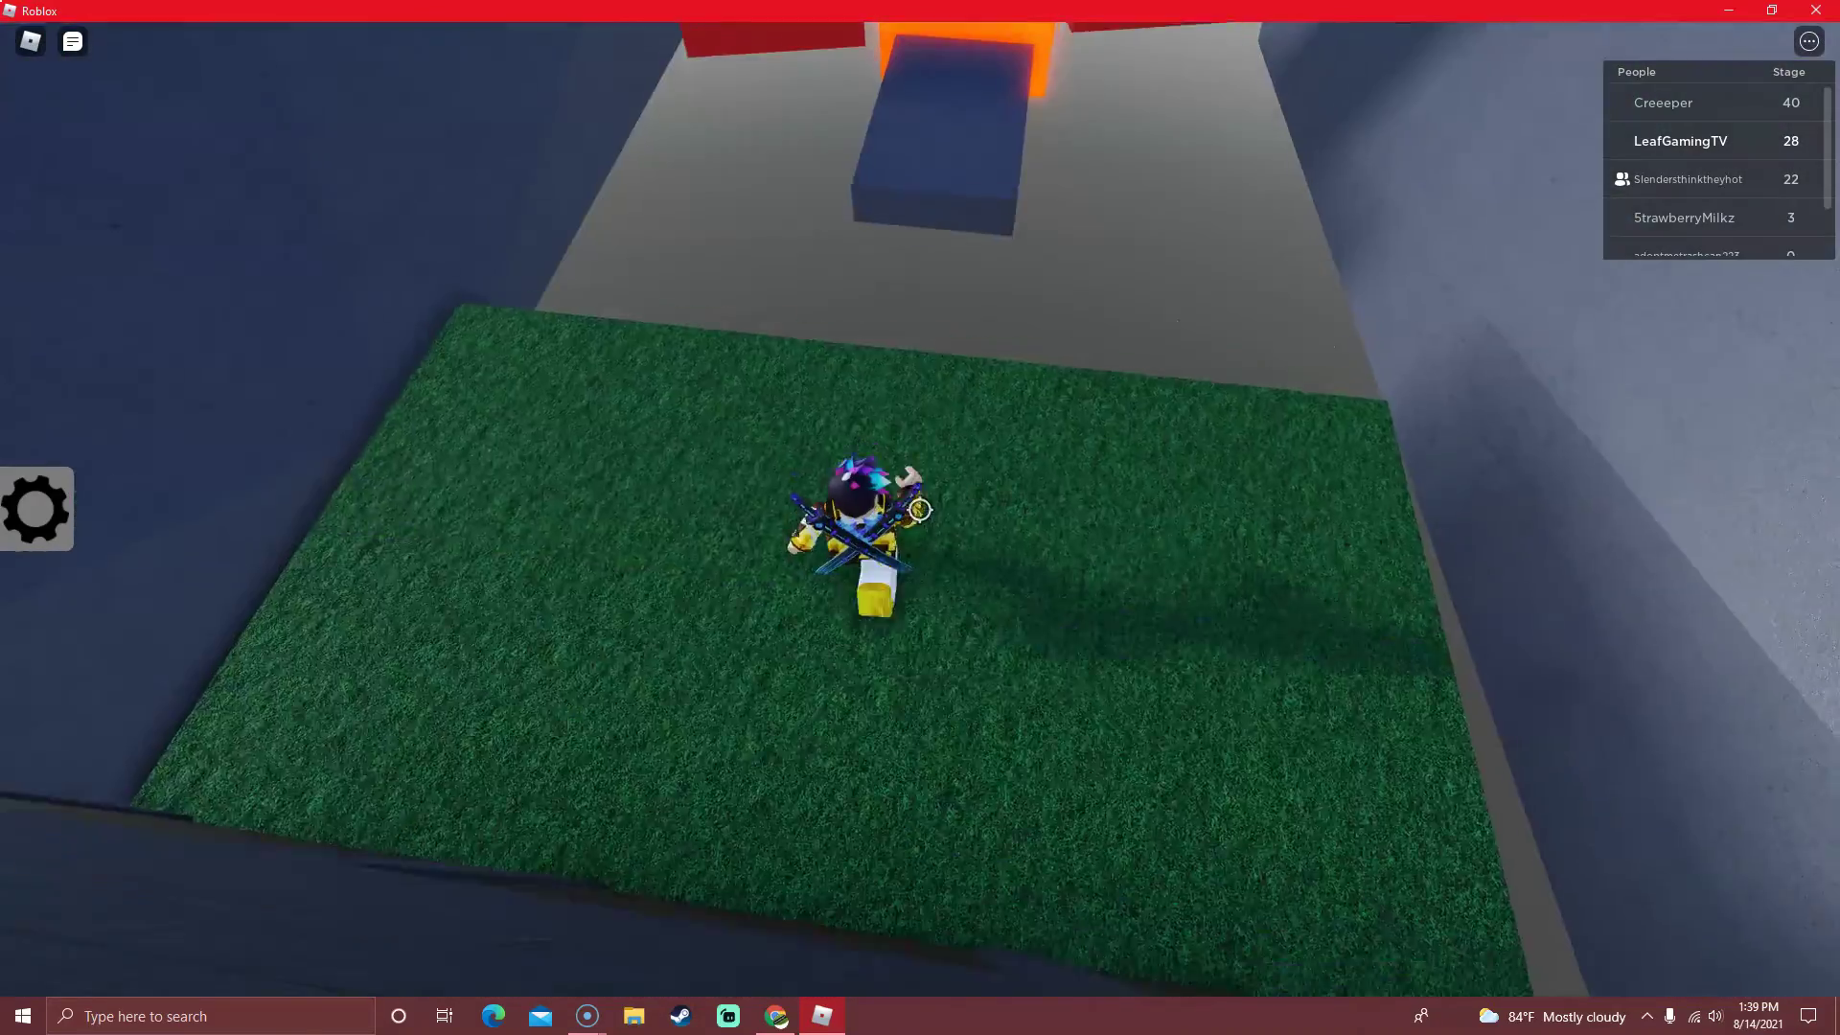
key("space")
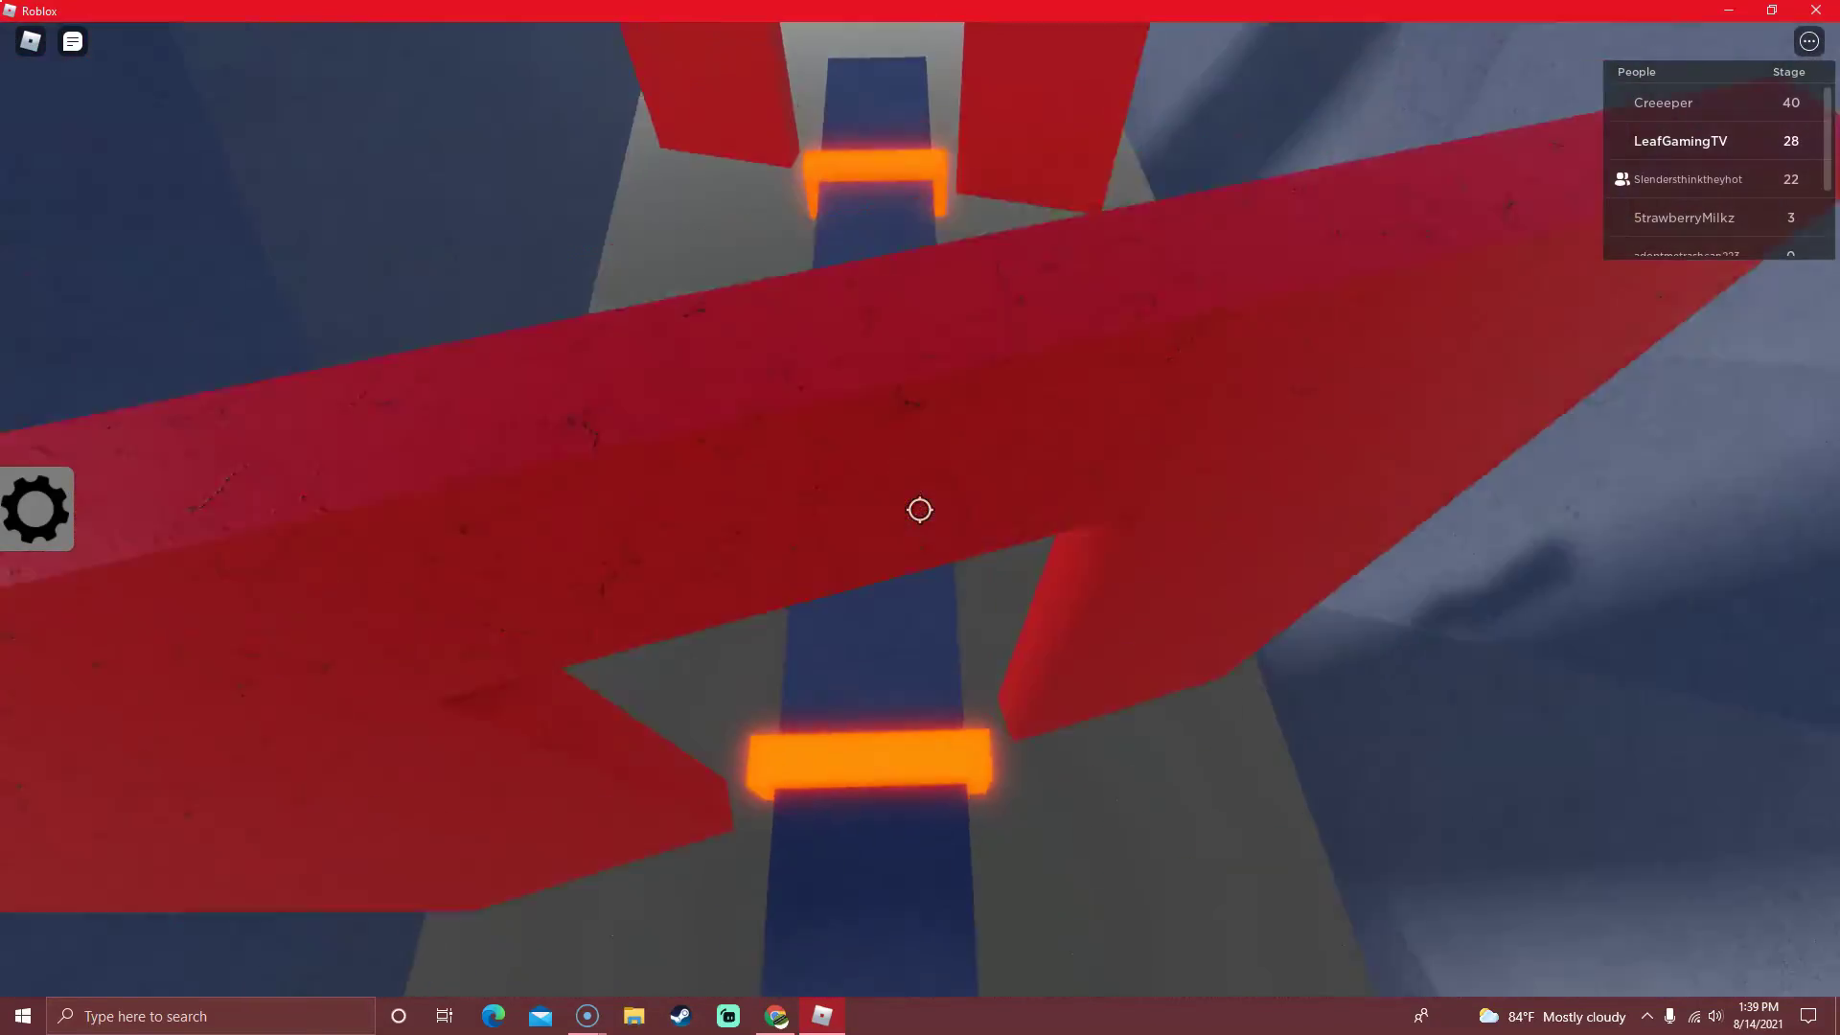
key("space")
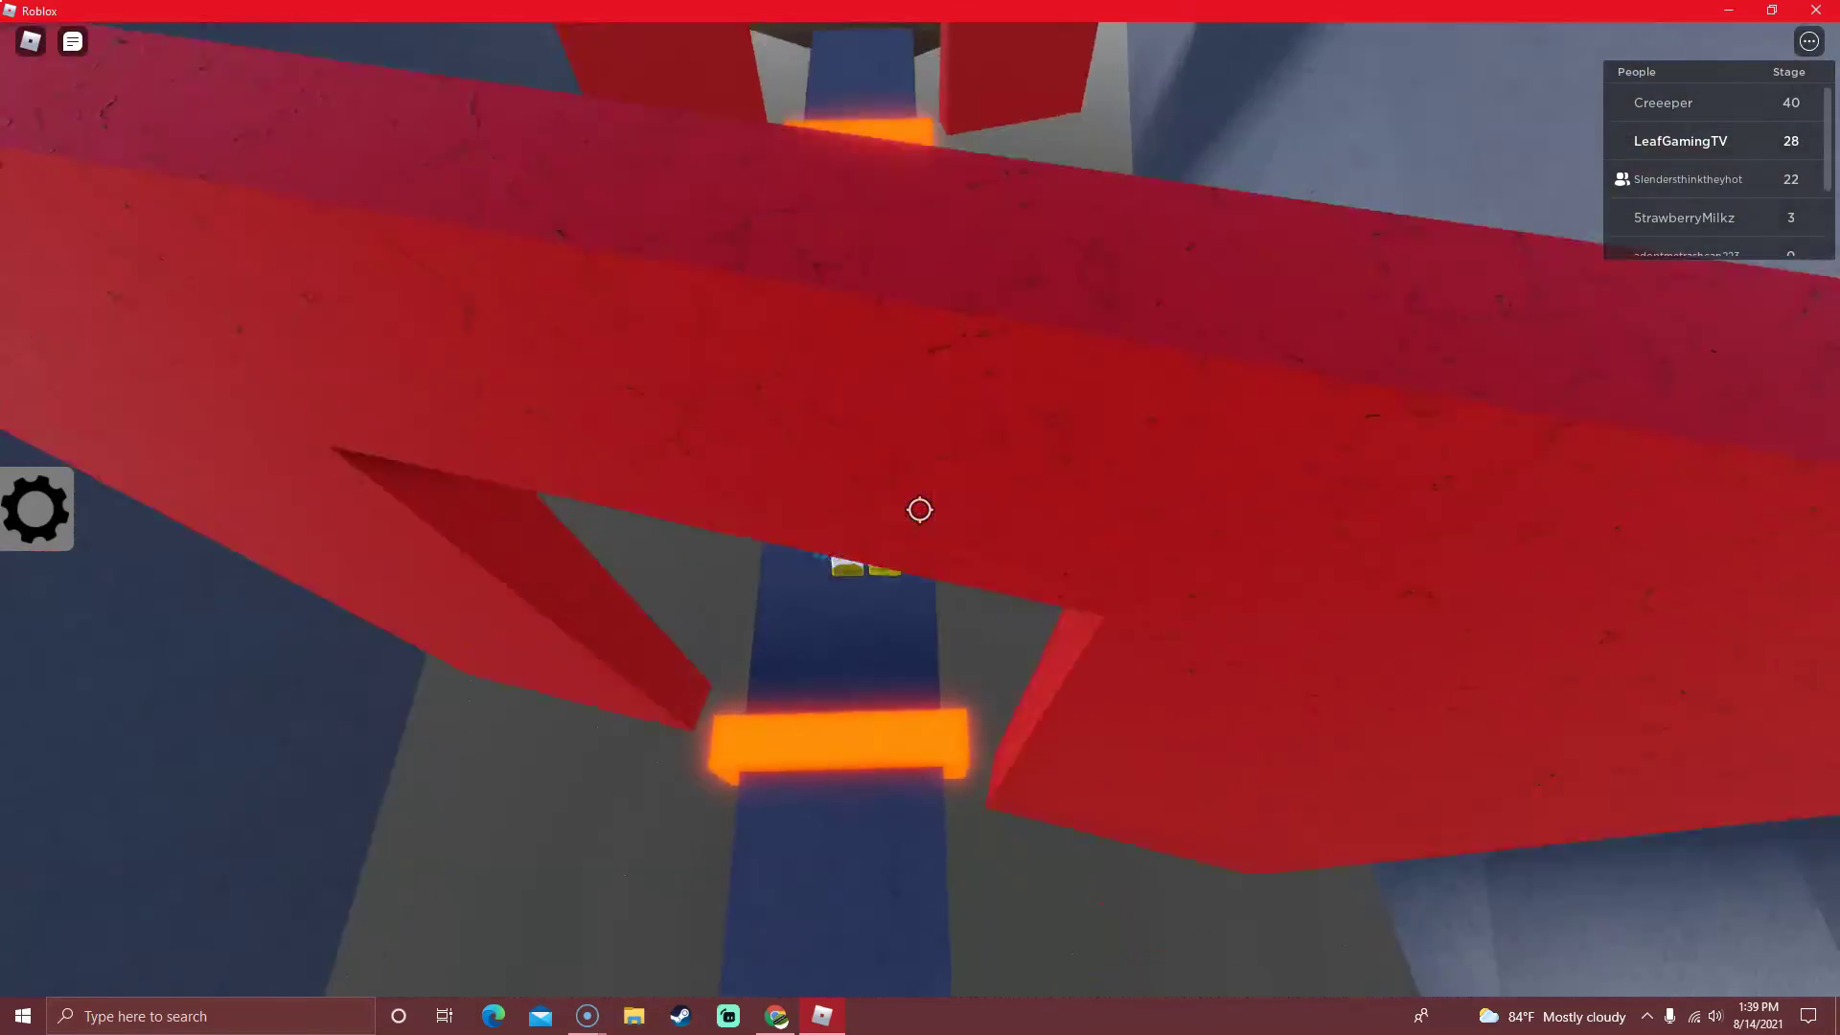
key("w")
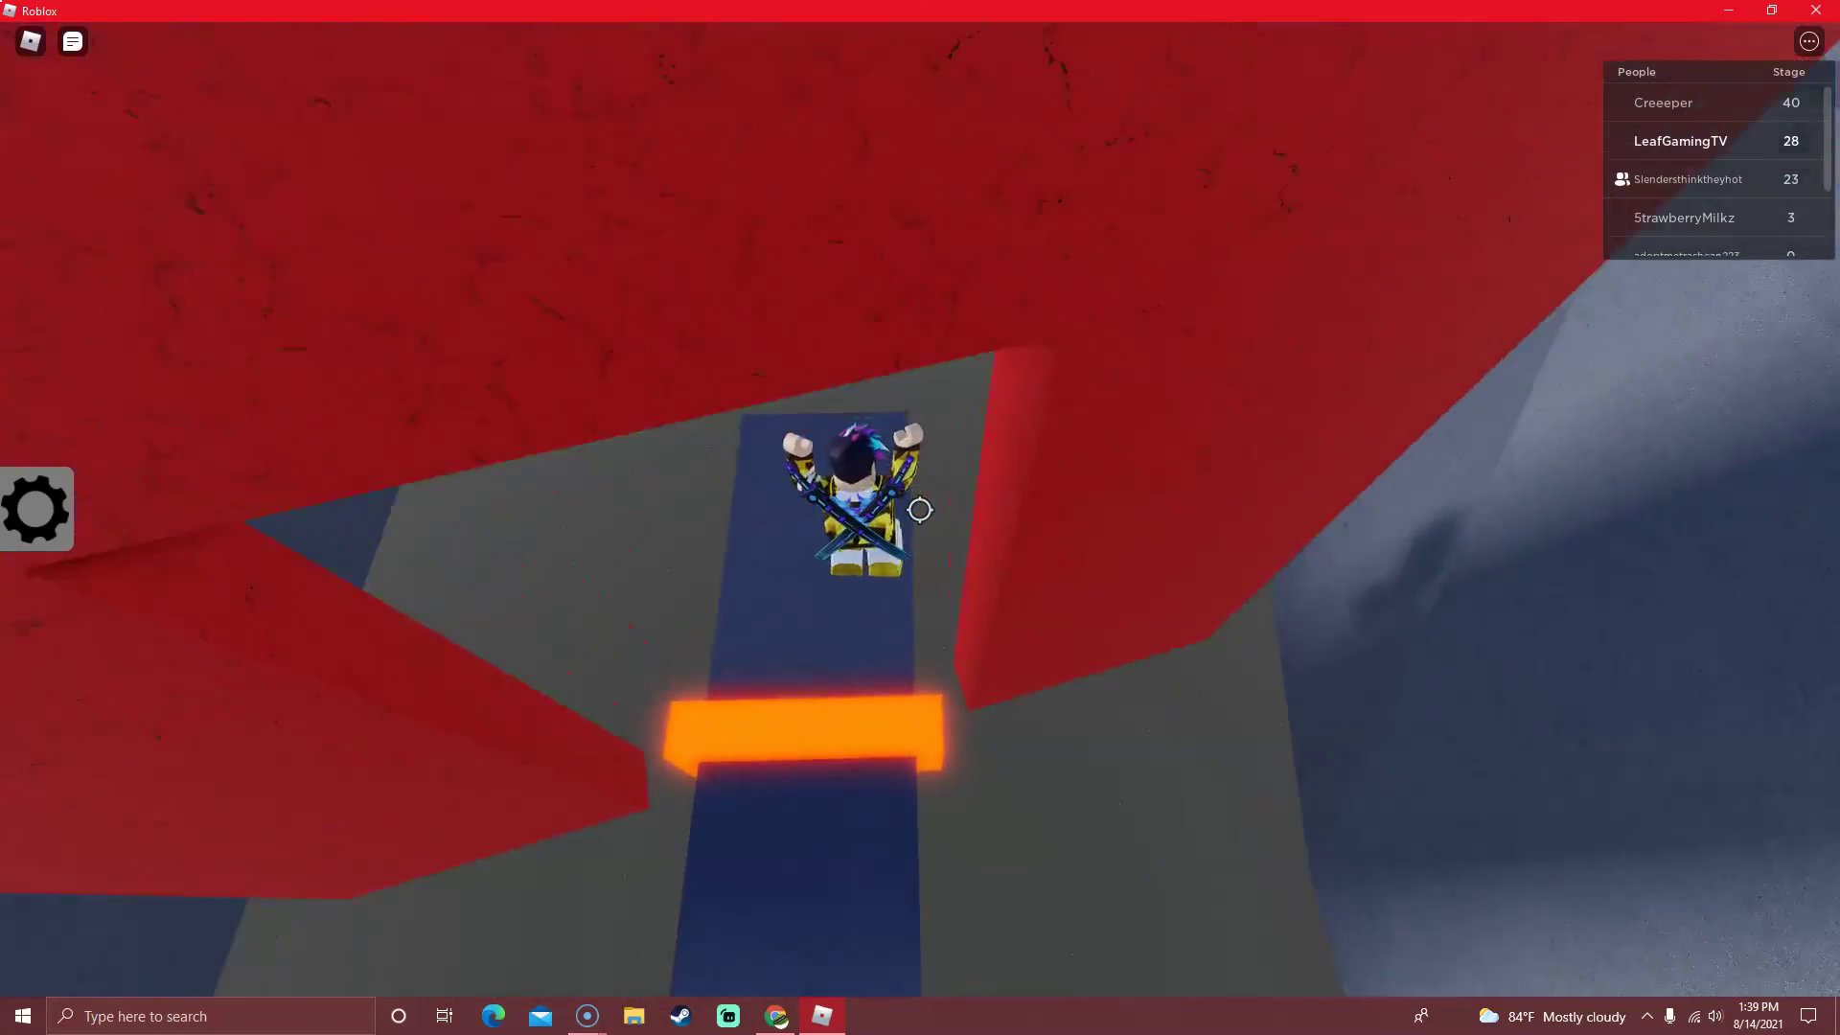
key("w")
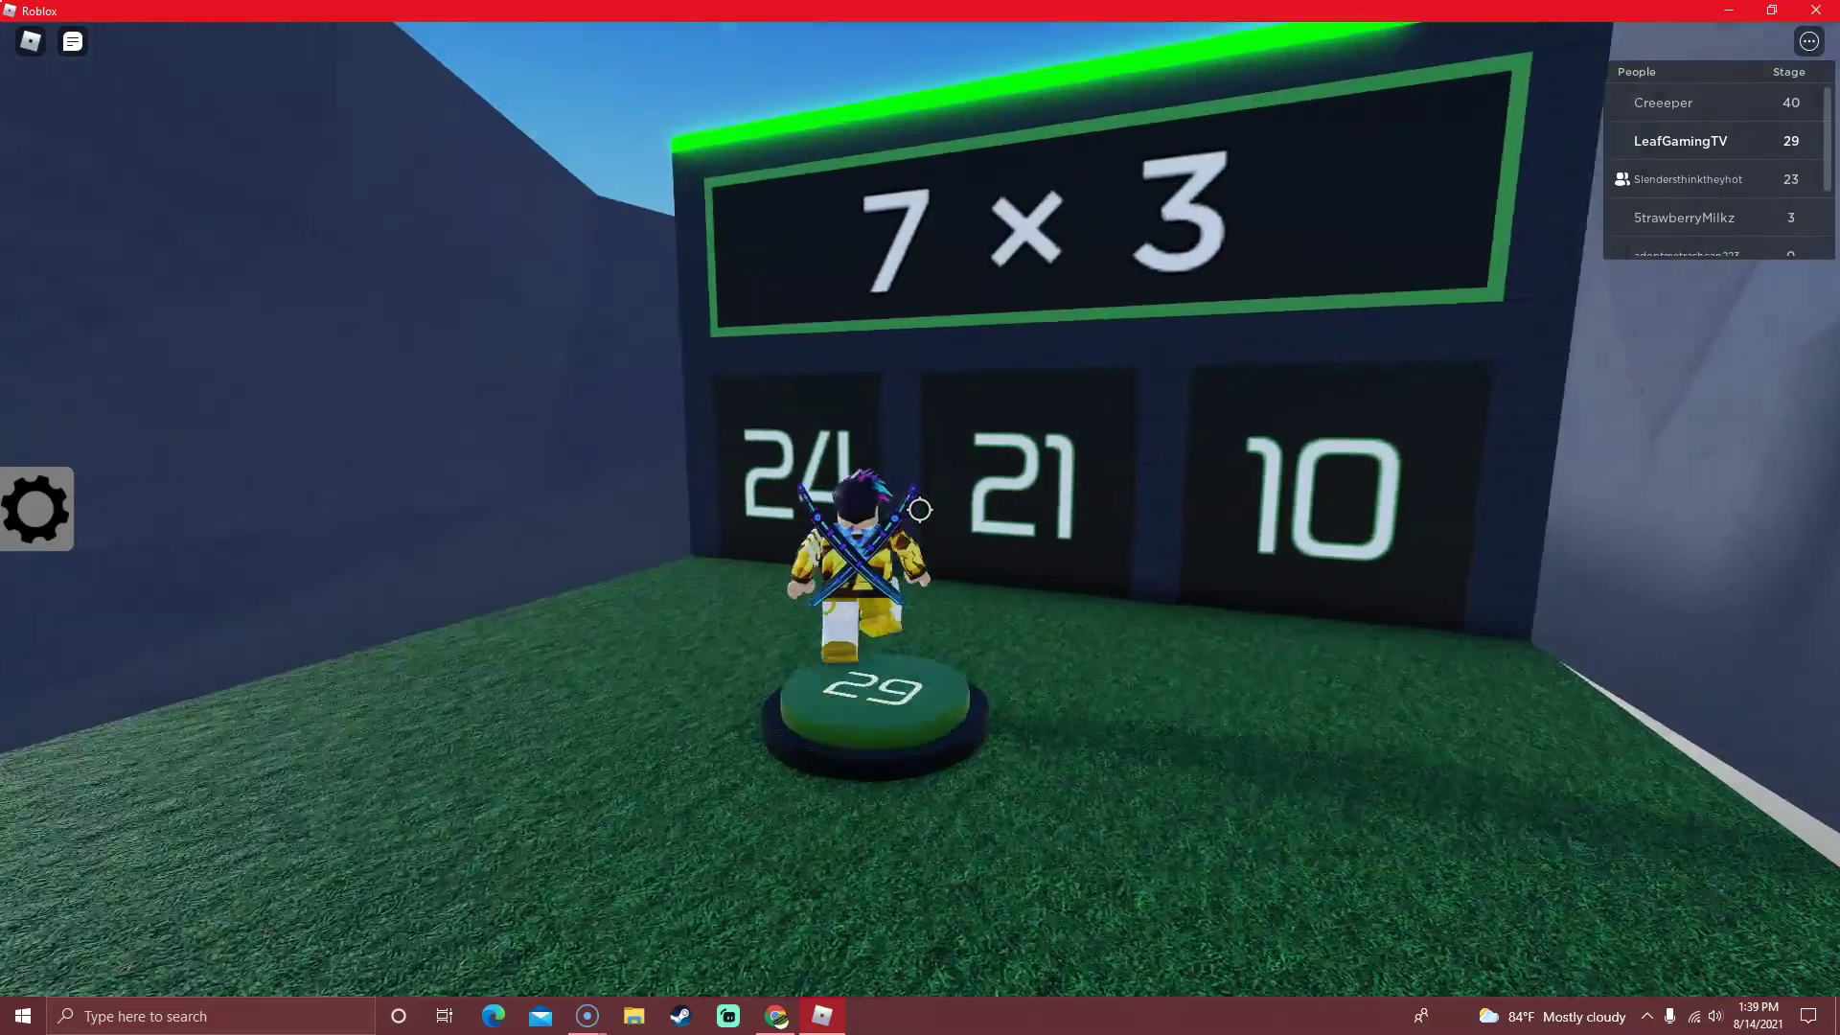
key("w")
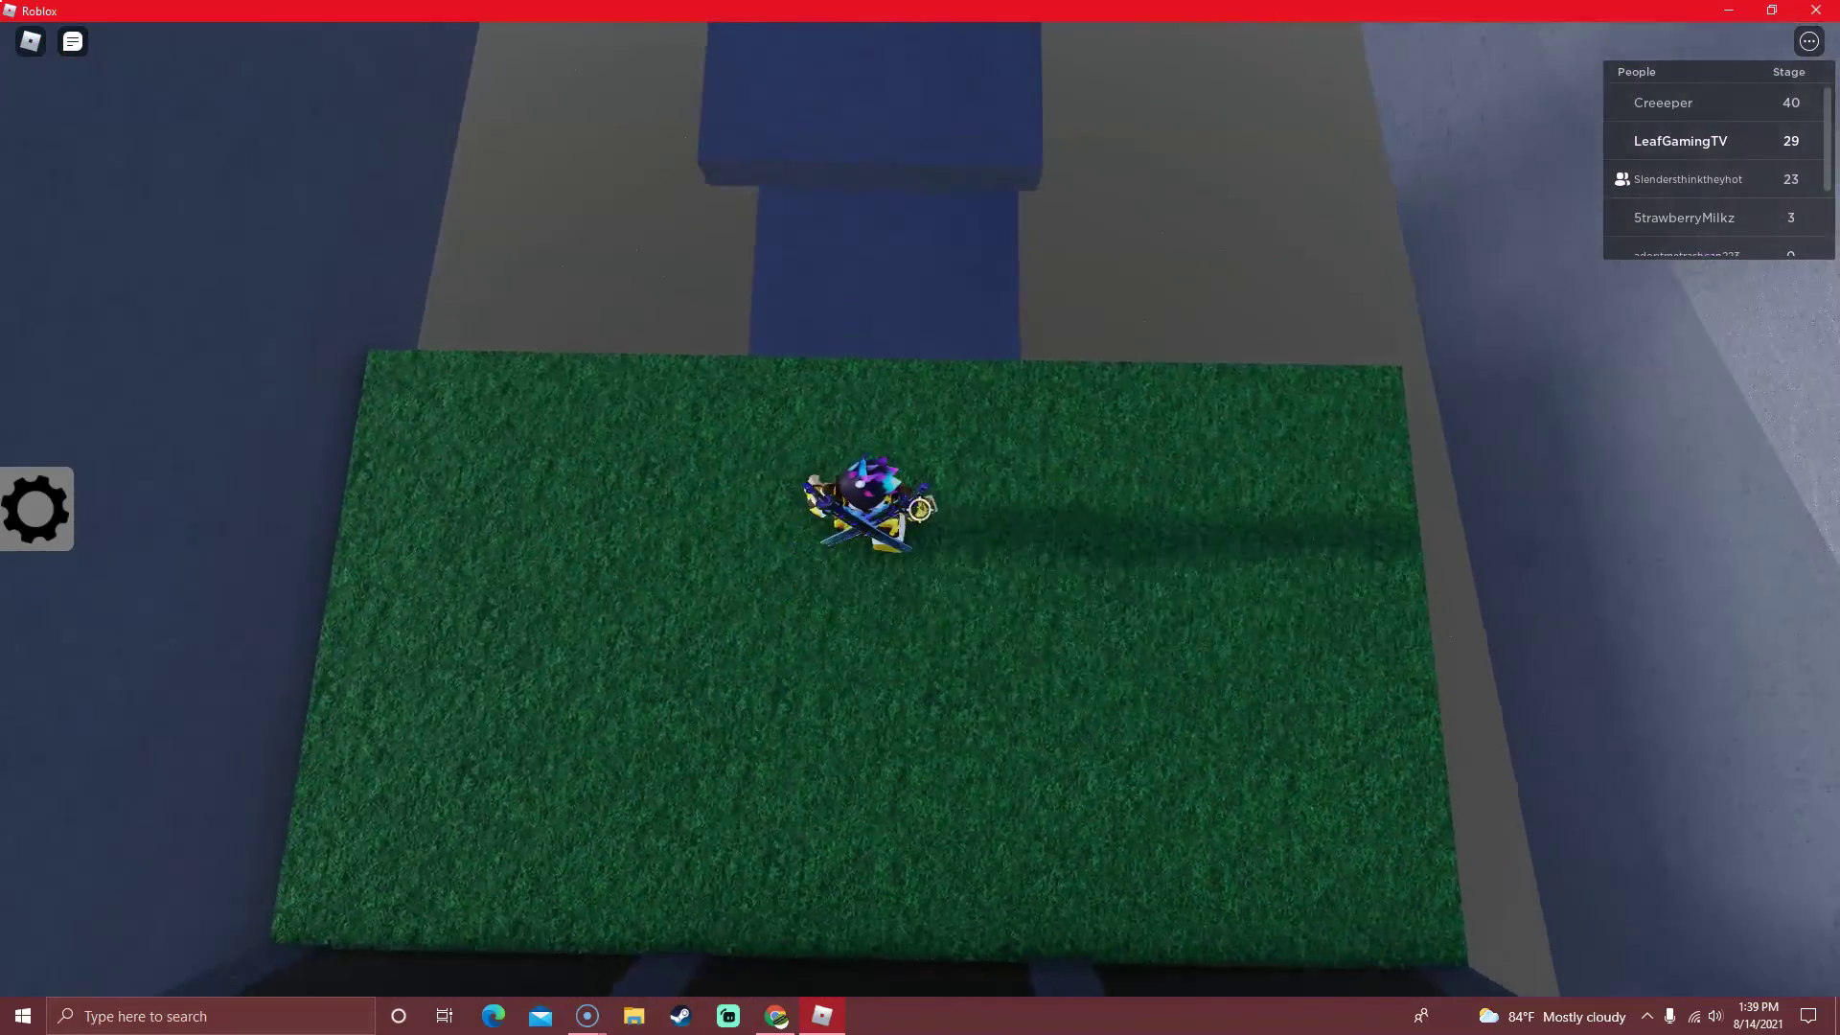
scroll(920, 510, "up", 5)
scroll(921, 511, "down", 6)
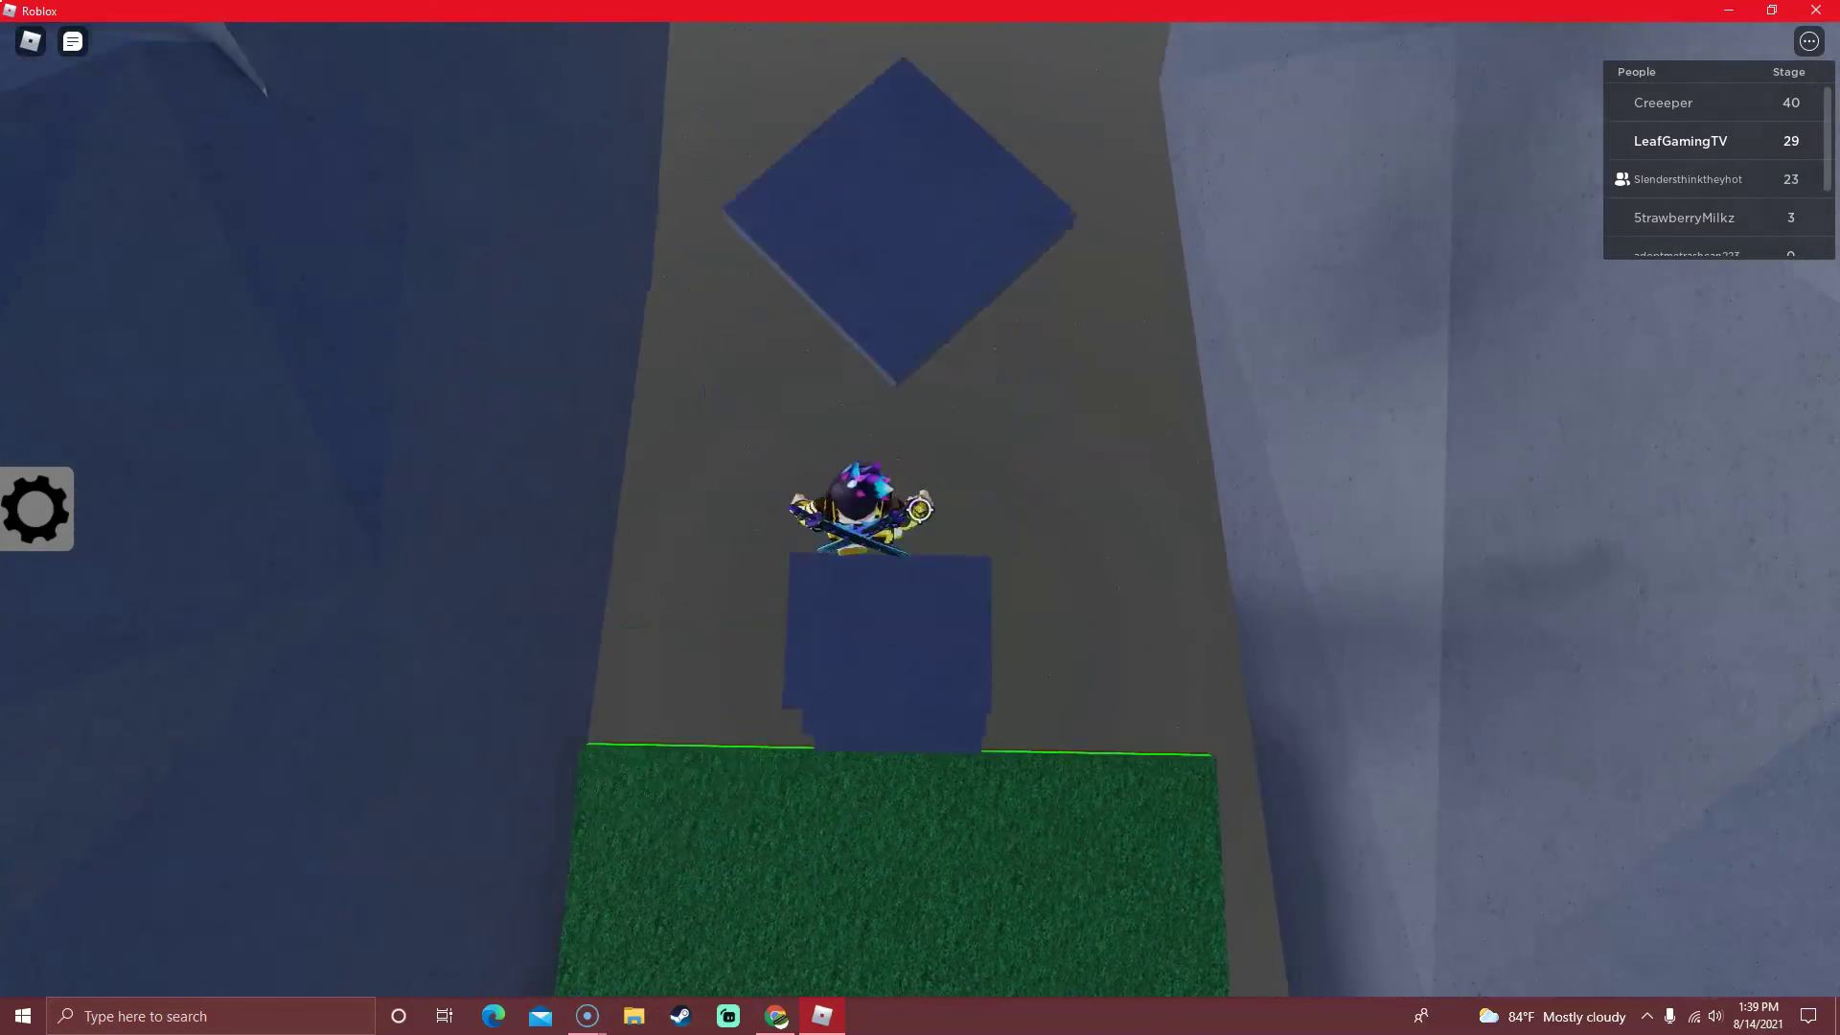
Cross the lava block, answer 10 × 5 with 50 and head to the Stages 31-40 doorway.
key("w")
key("w")
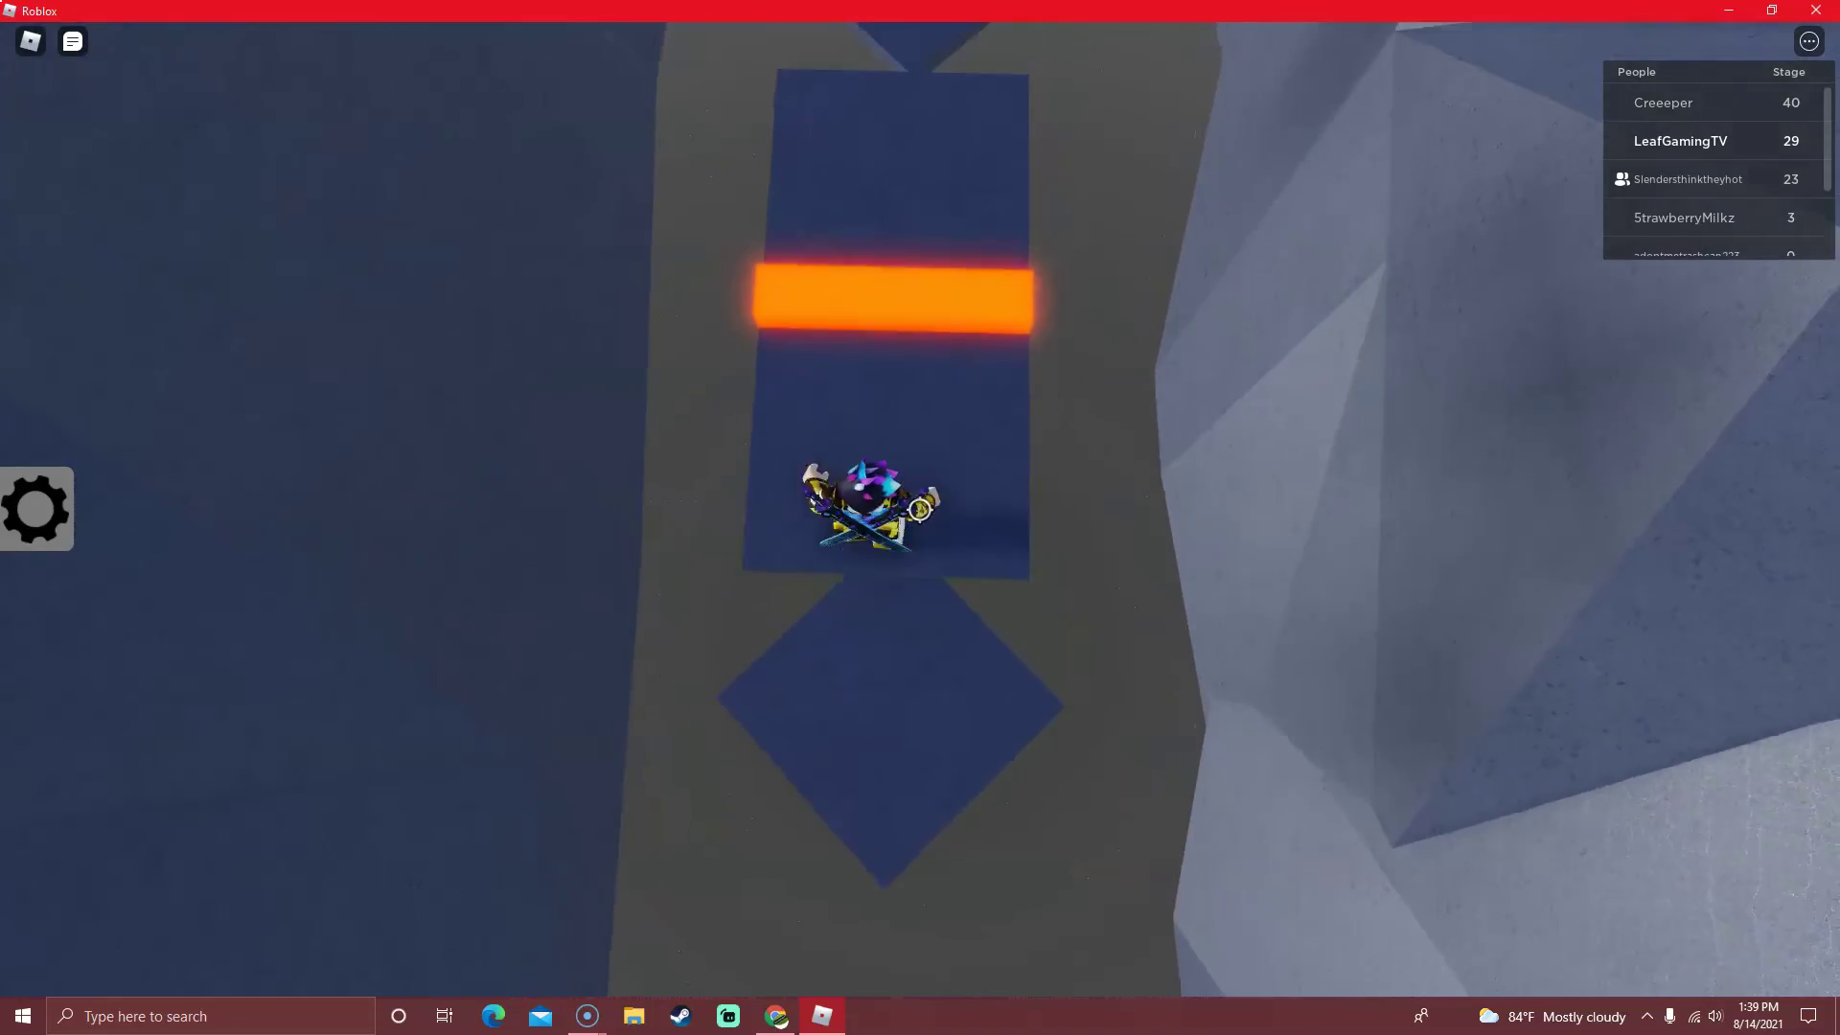
key("w")
key("space")
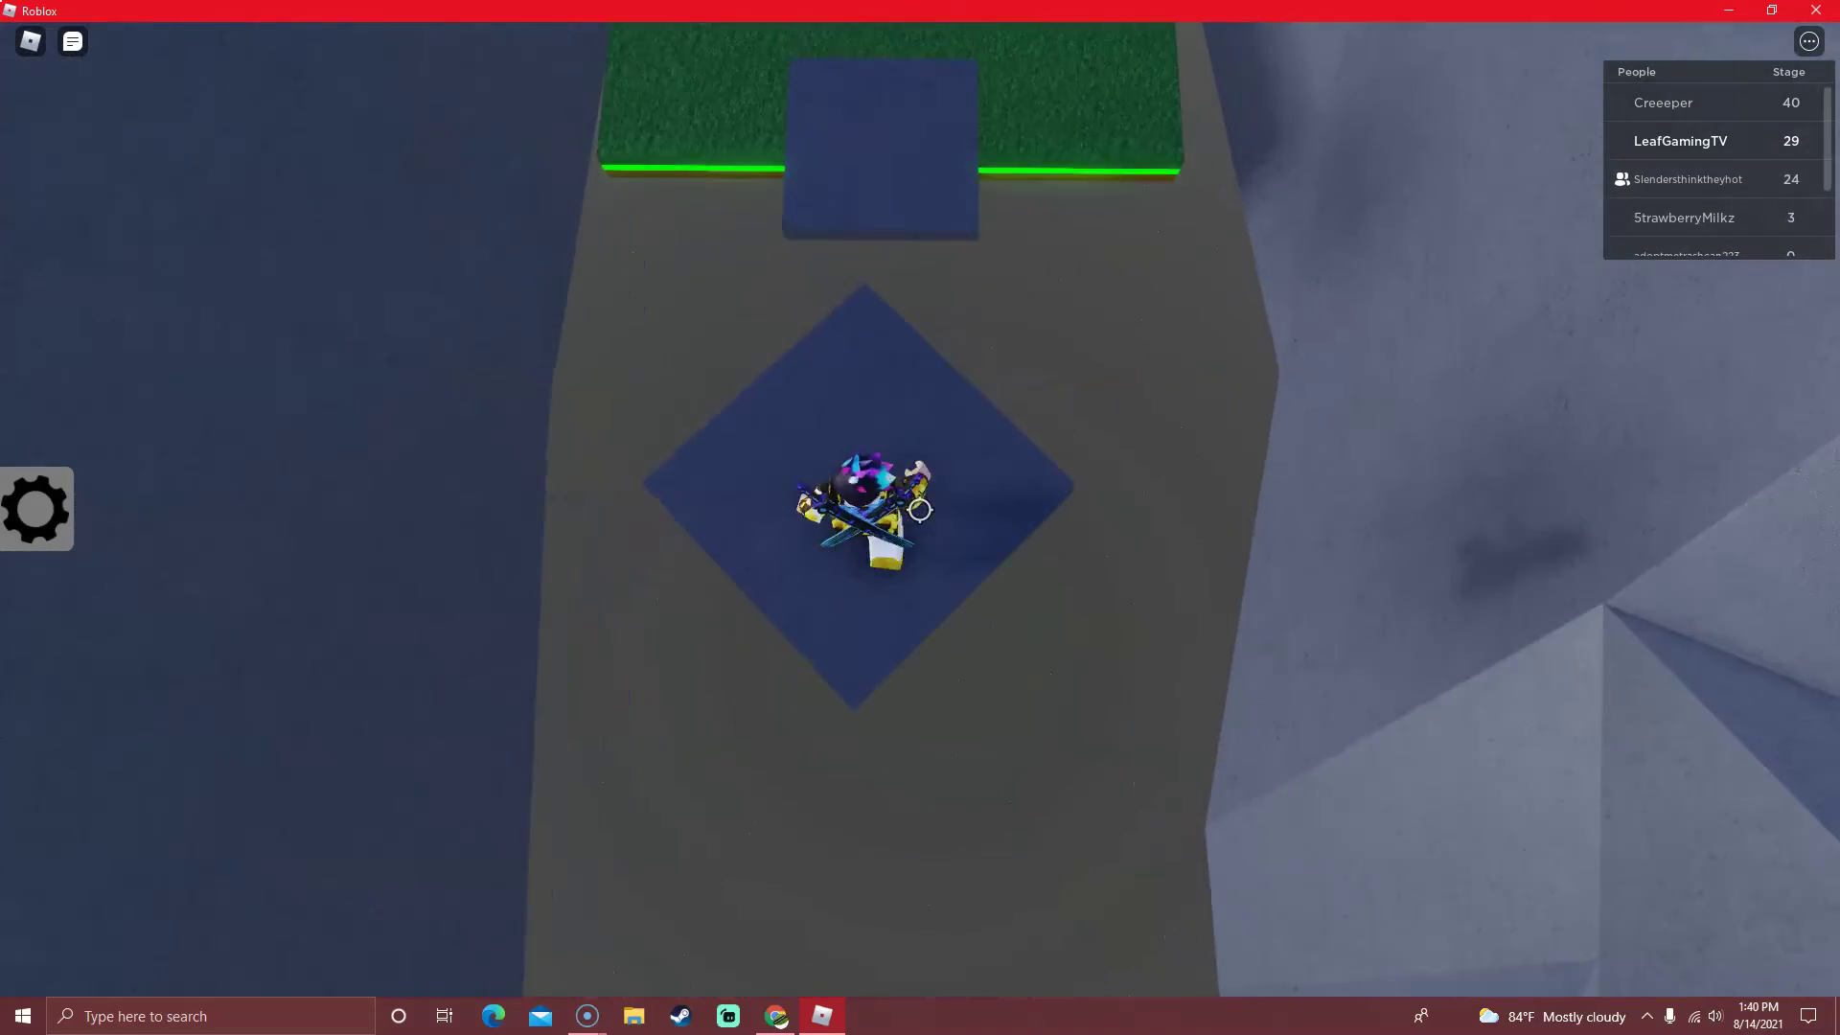
key("w")
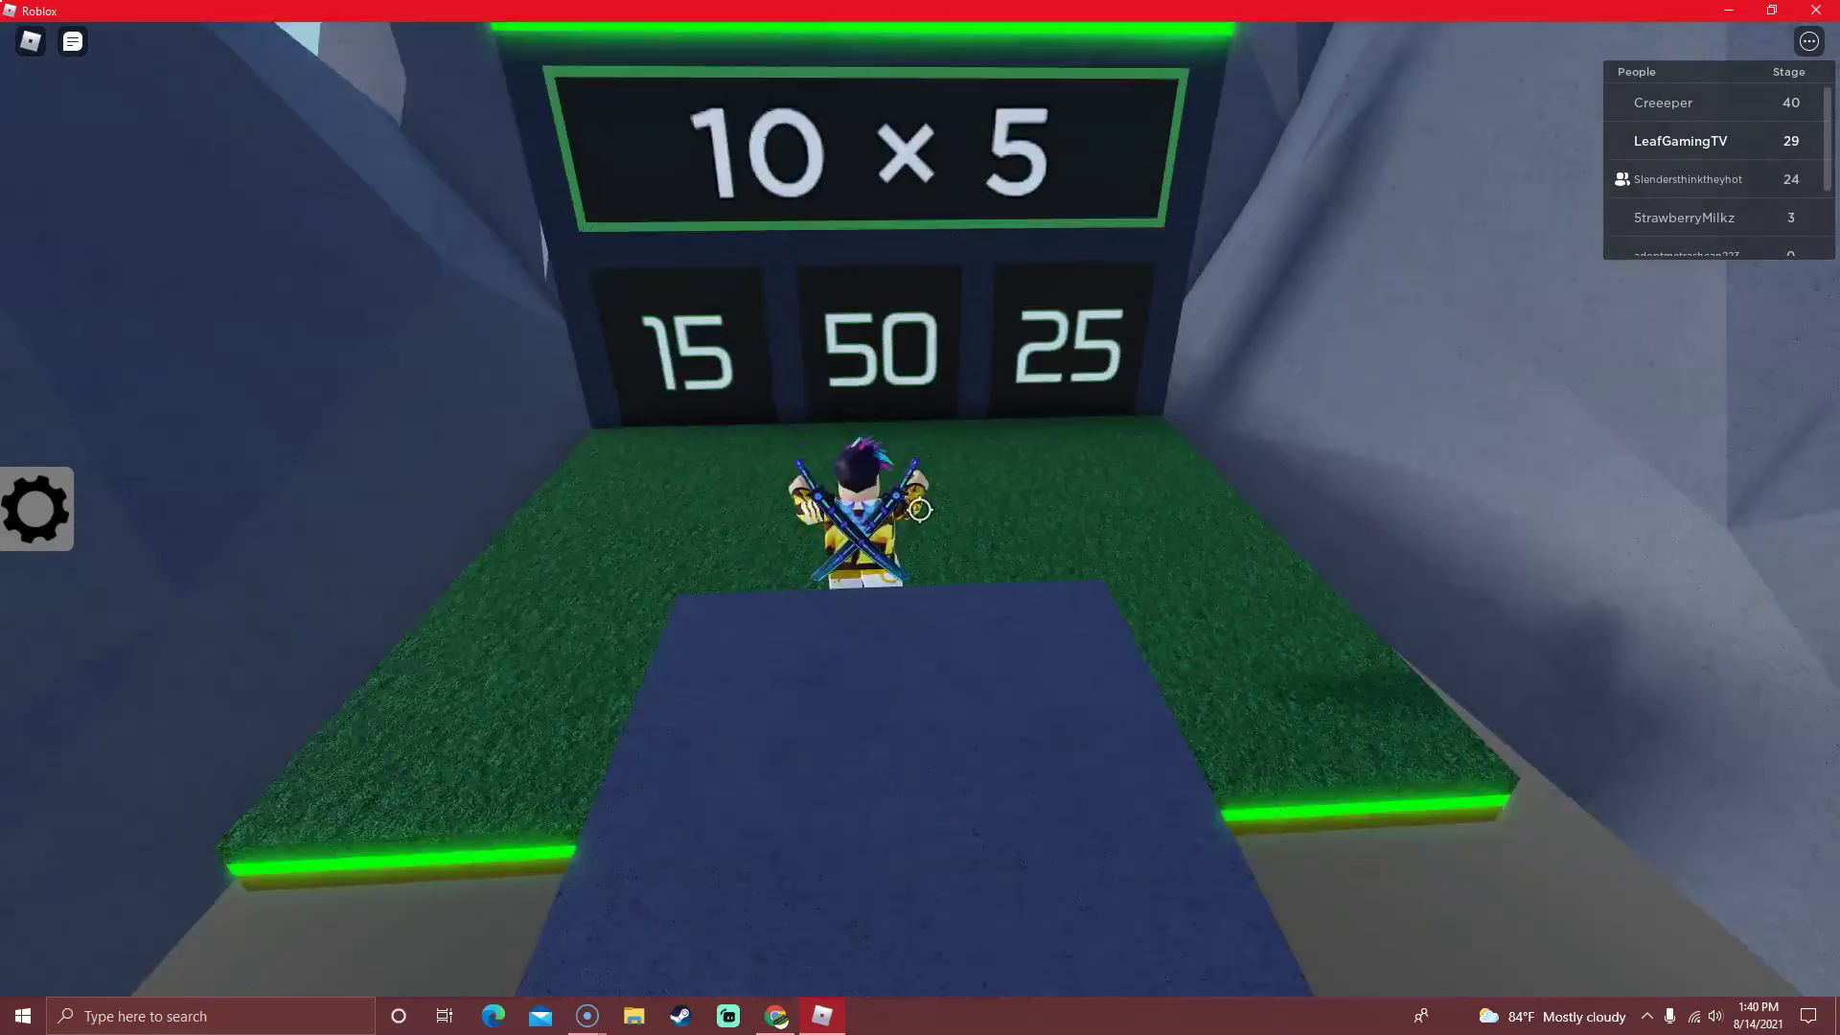
key("w")
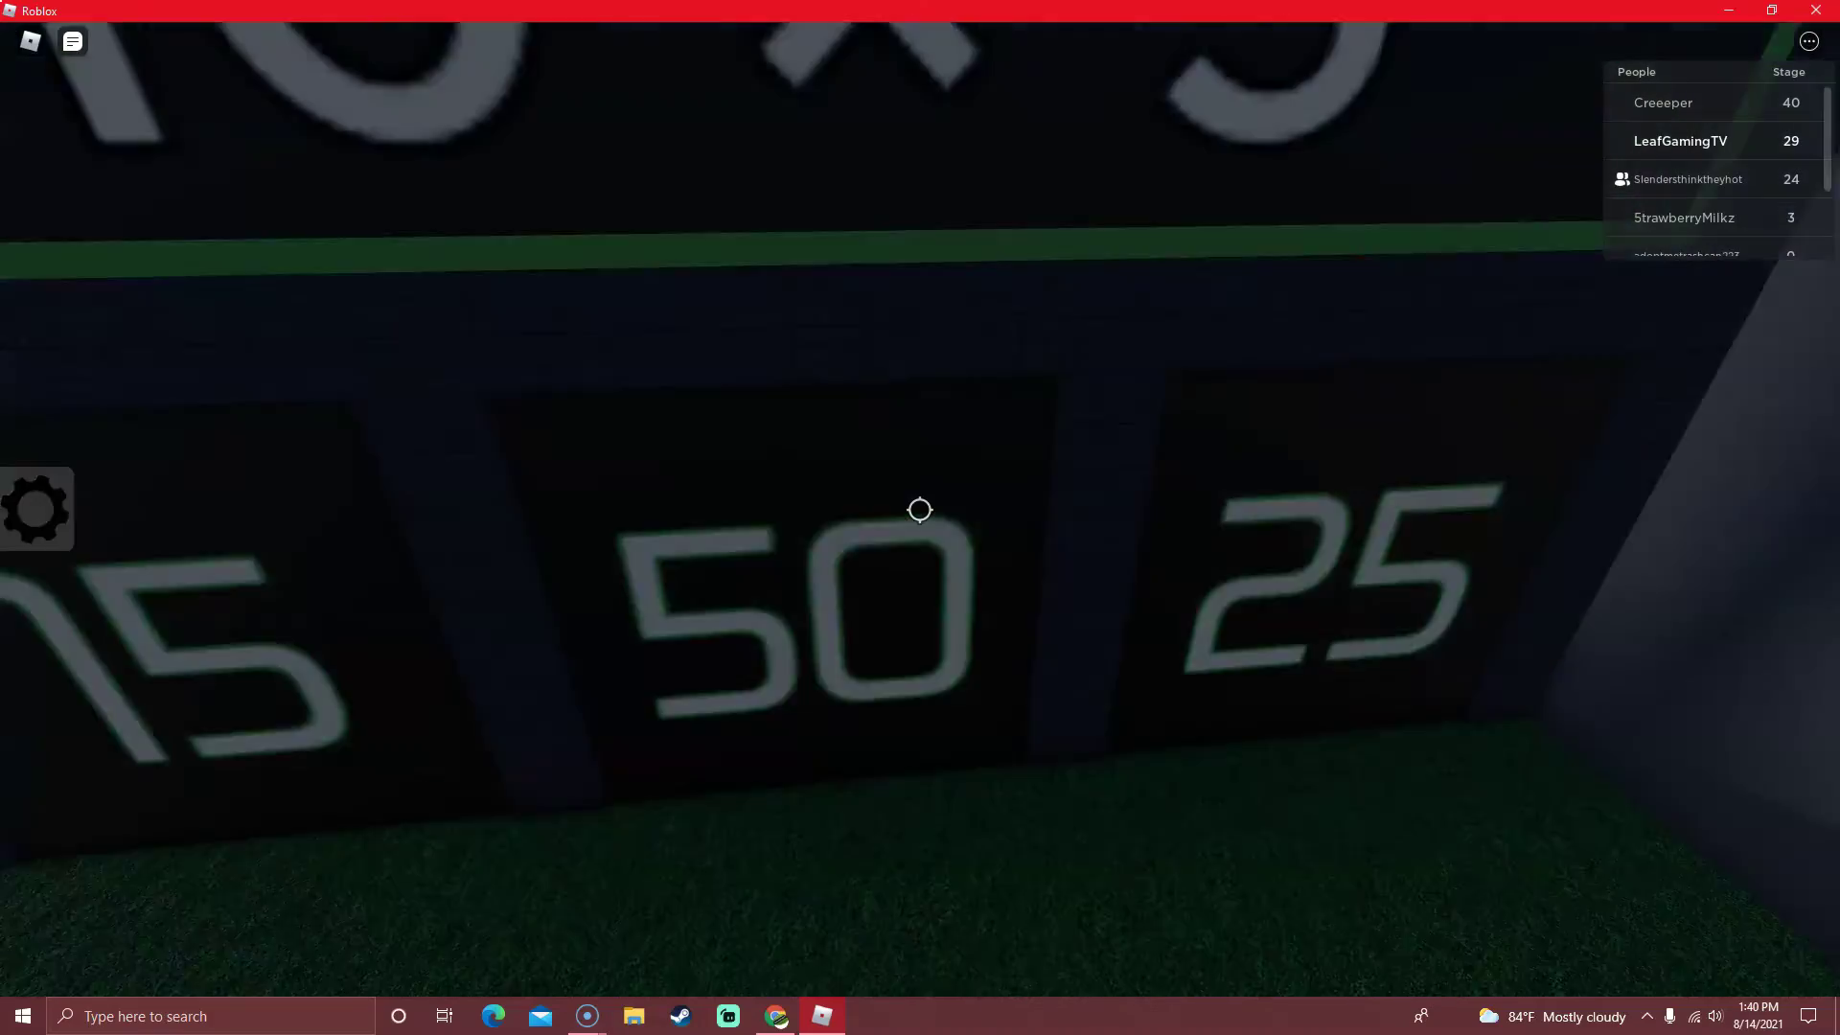
key("w")
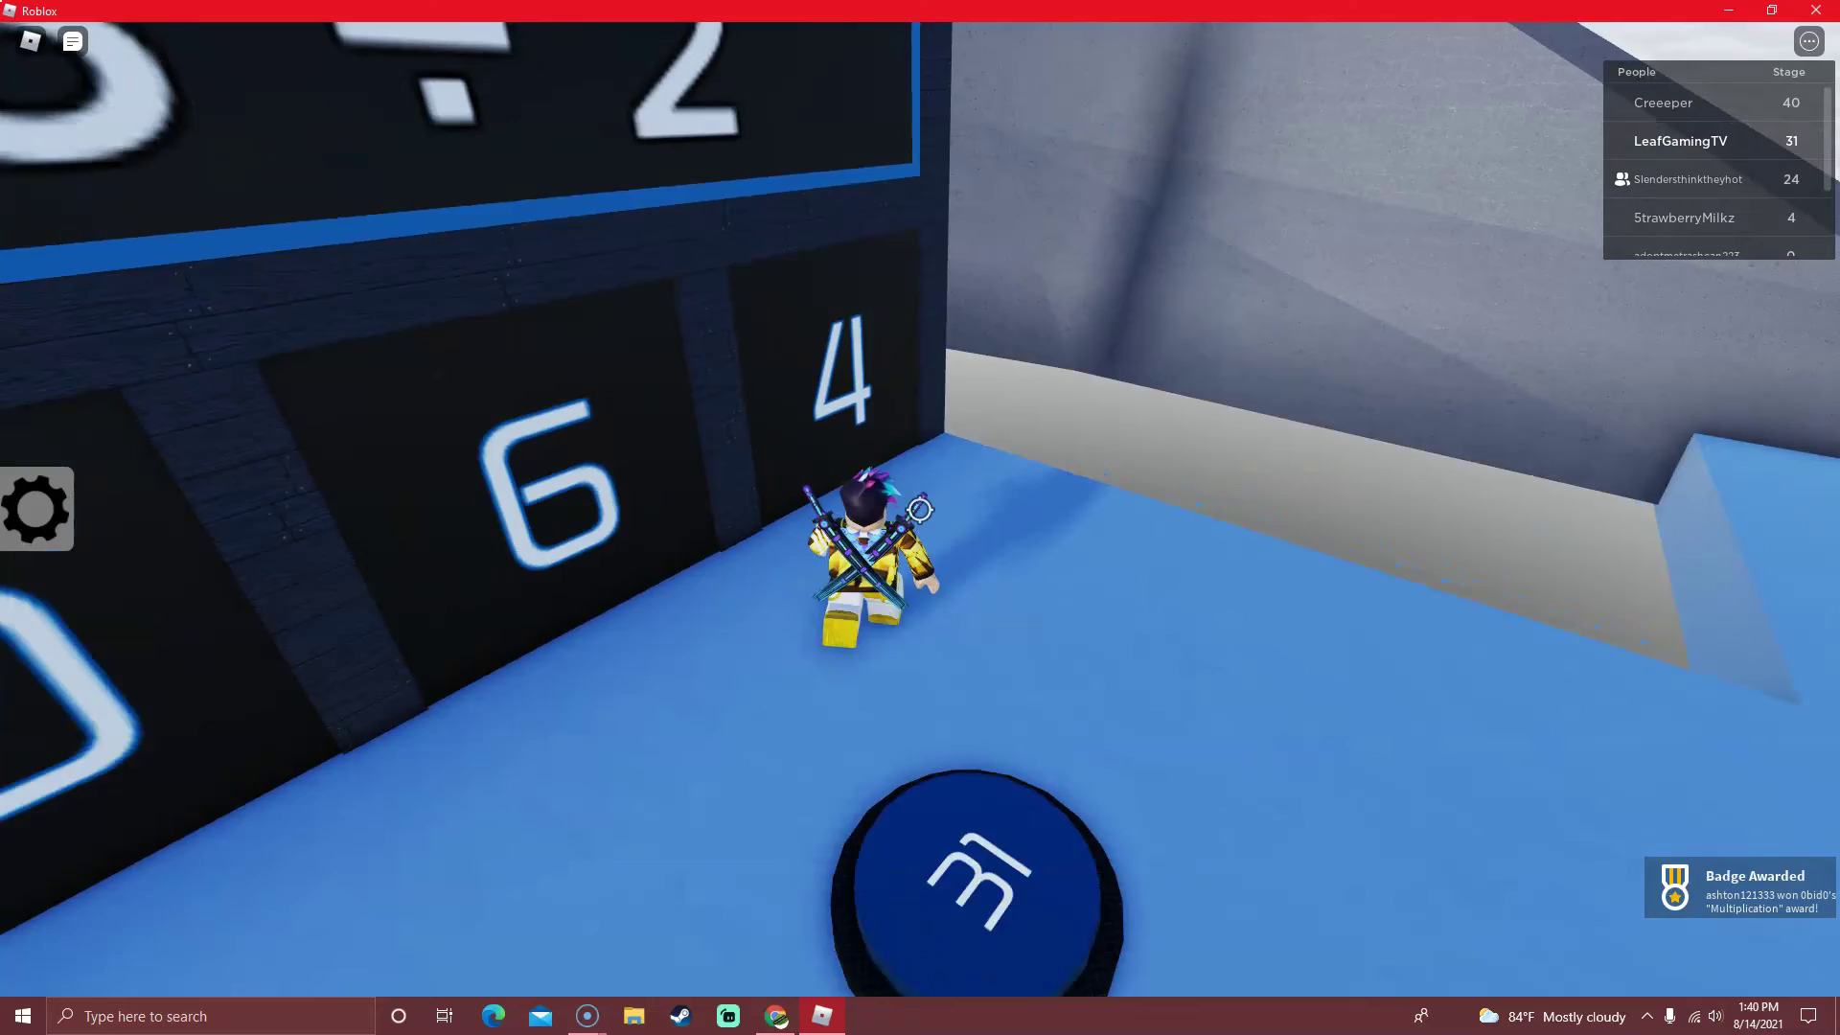
Climb the dark steps and diamond platforms to the stage 32 checkpoint.
key("w")
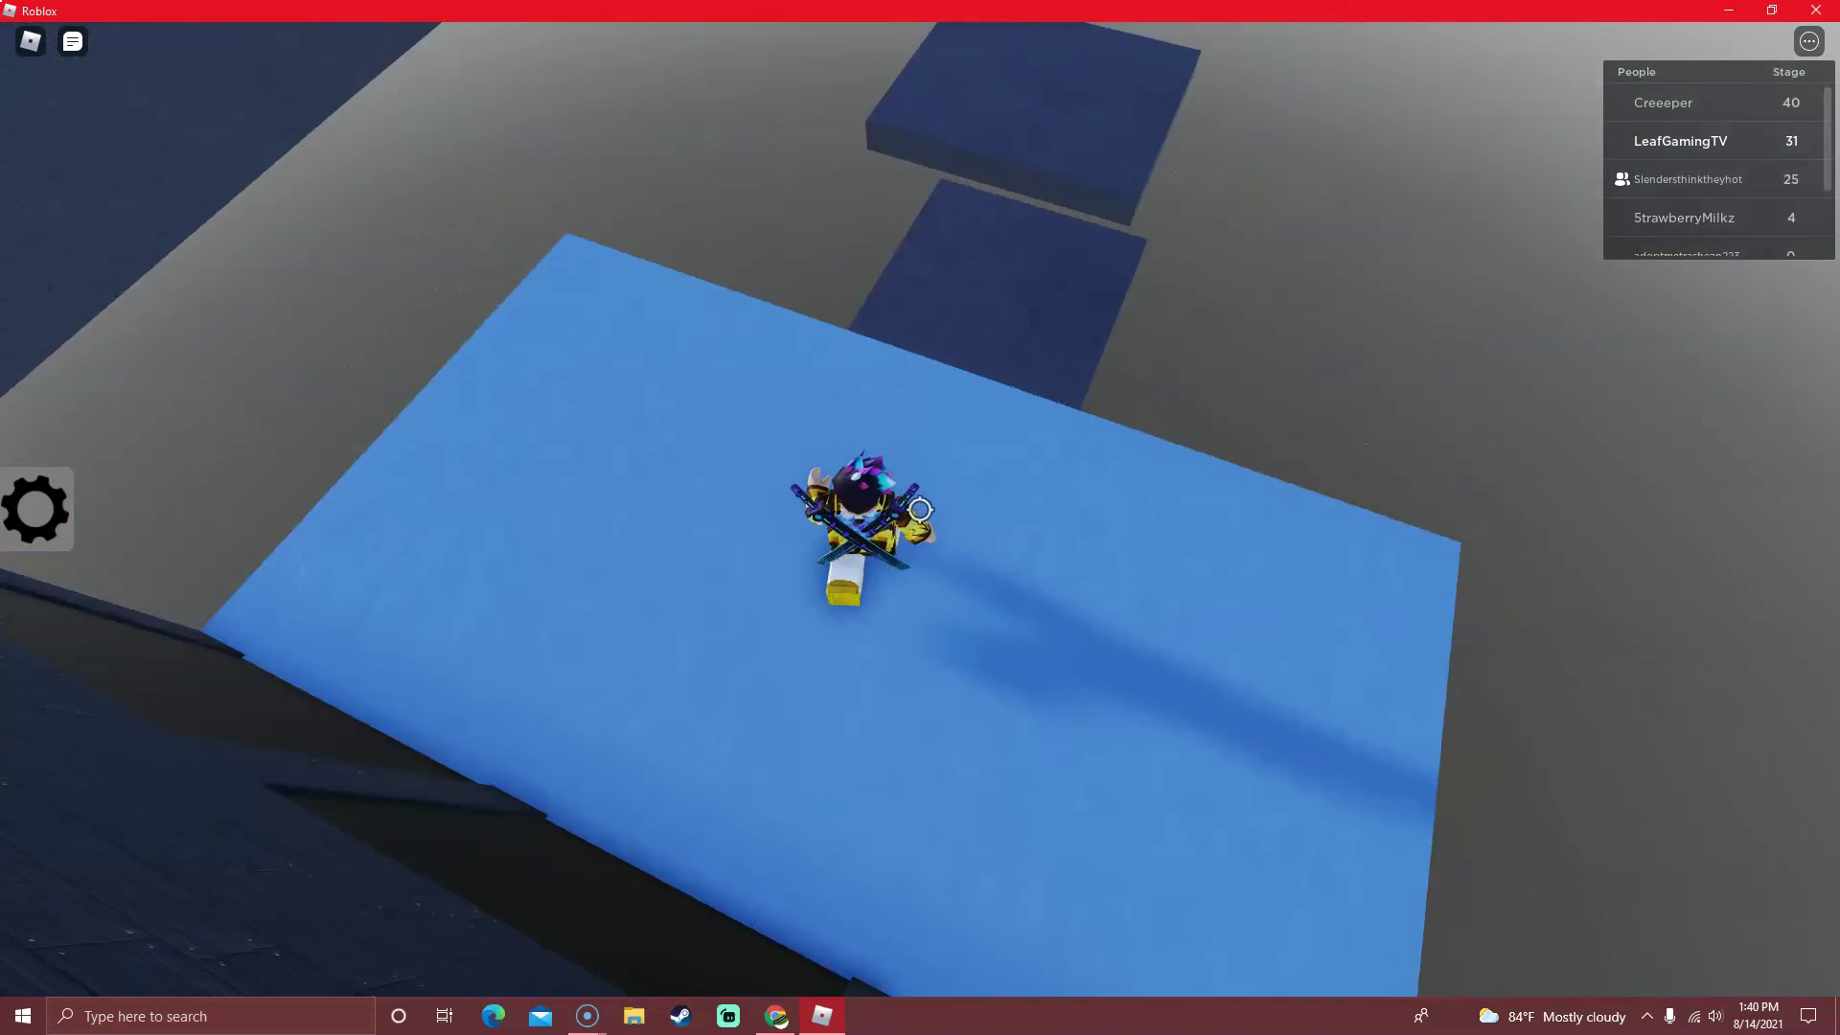
key("w")
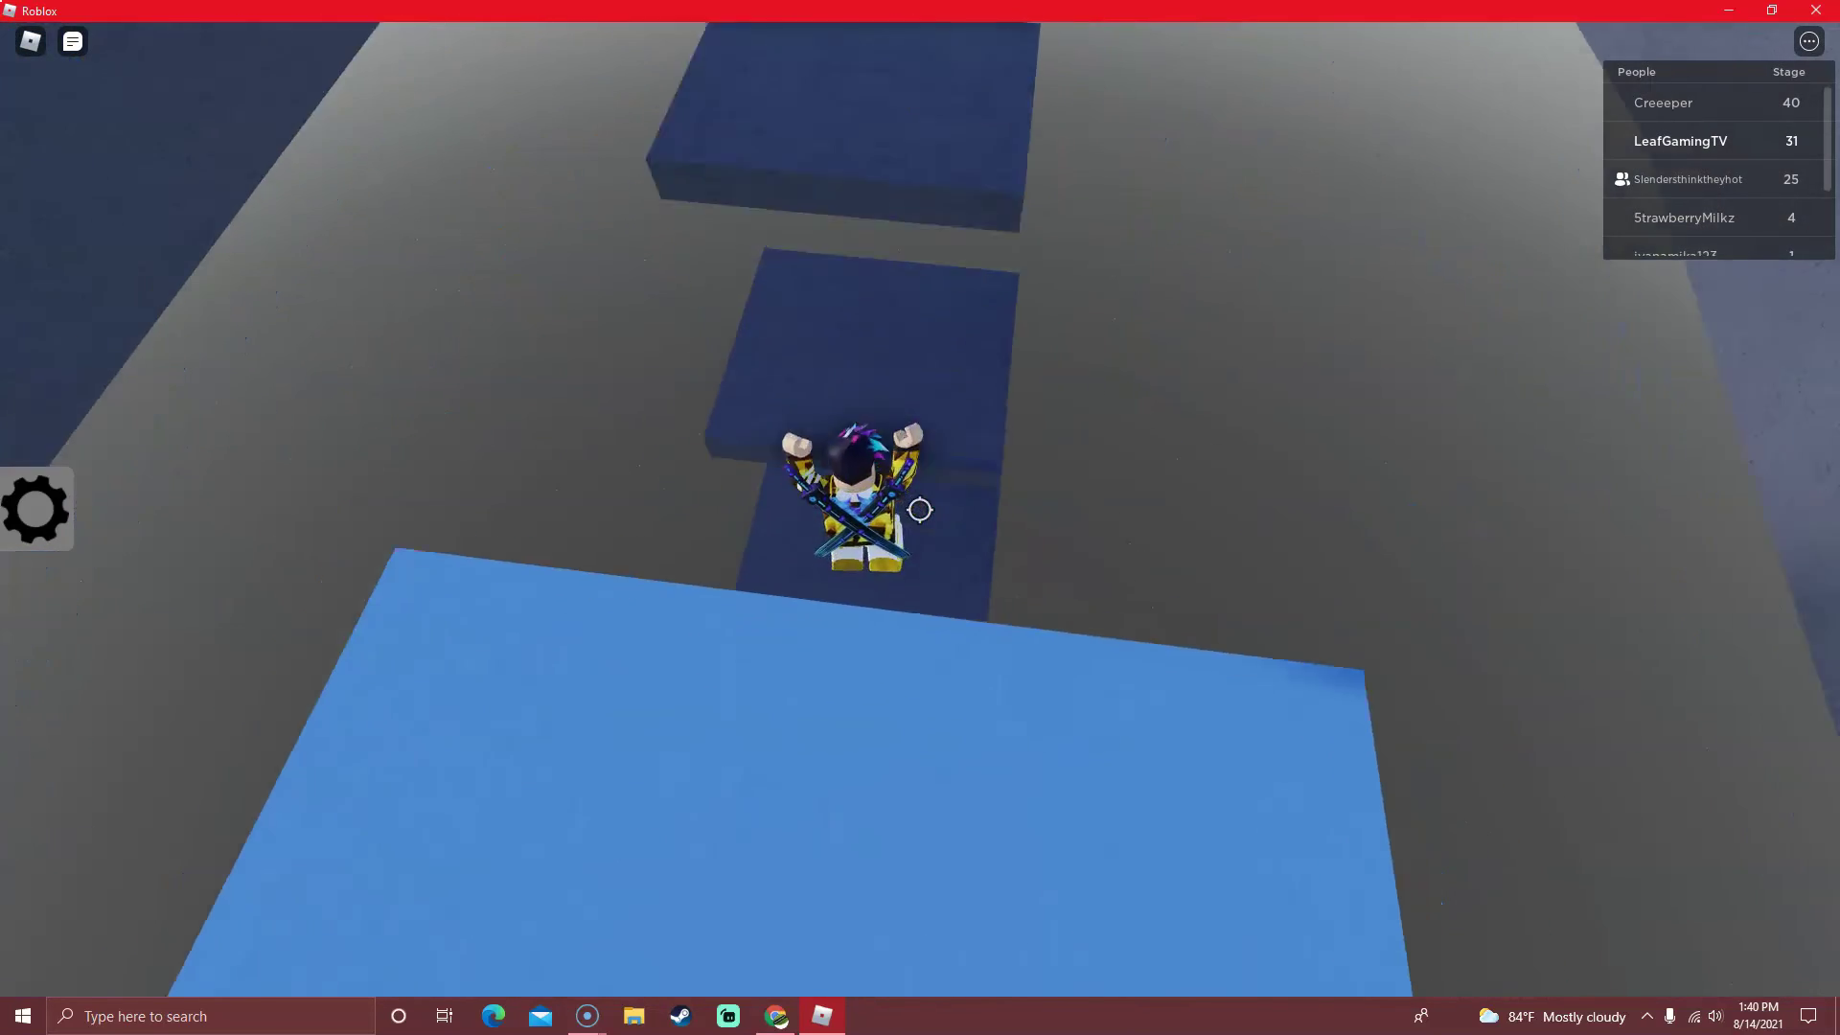
key("w")
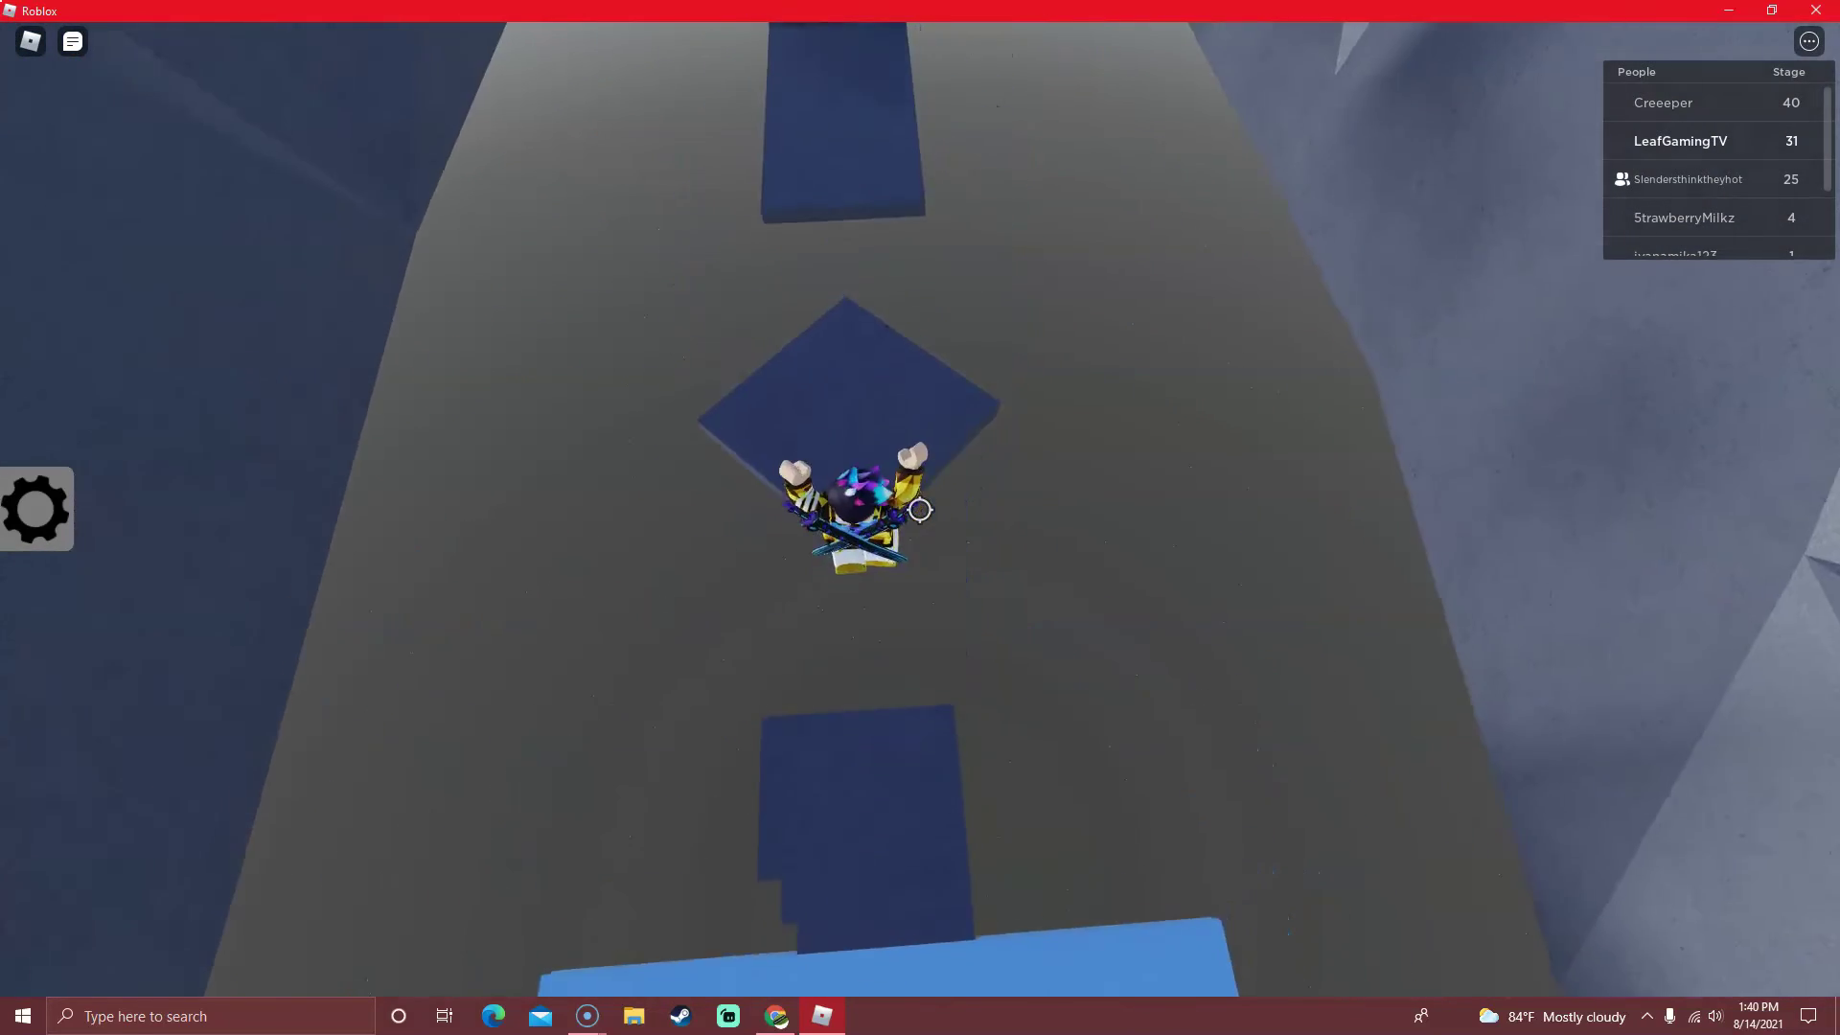
key("w")
key("space")
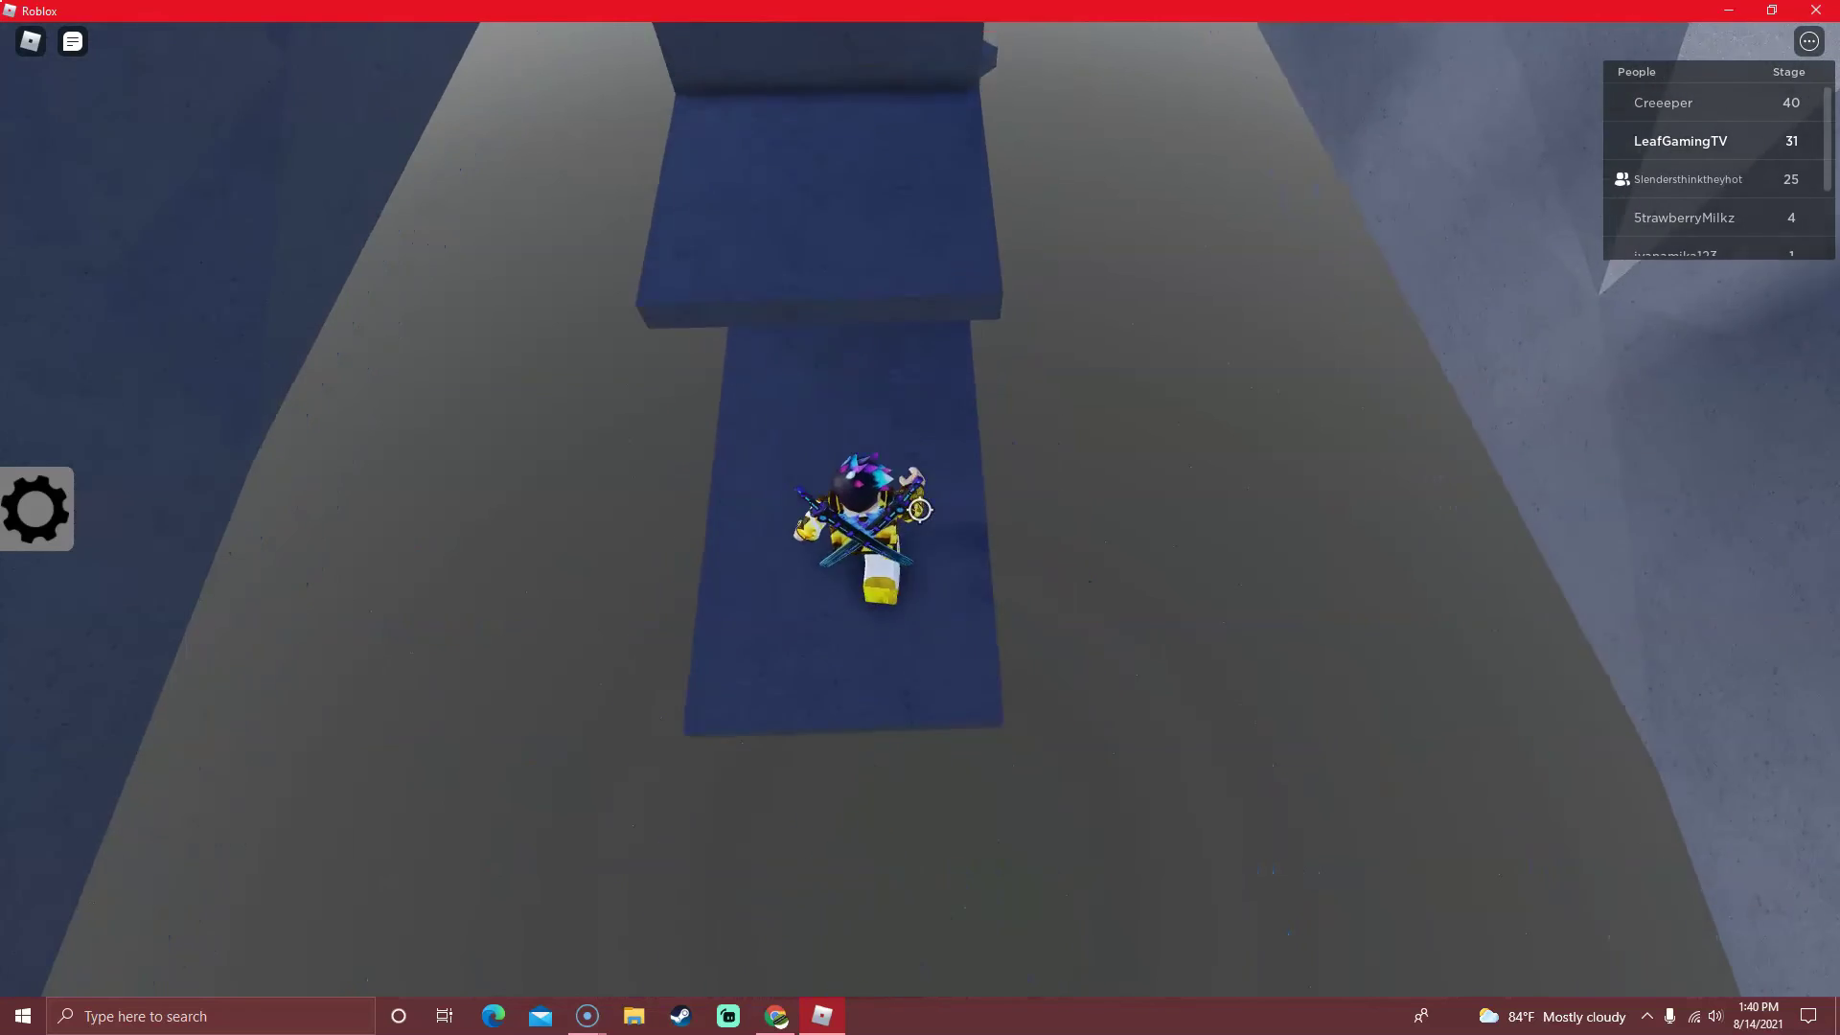
key("w")
key("space")
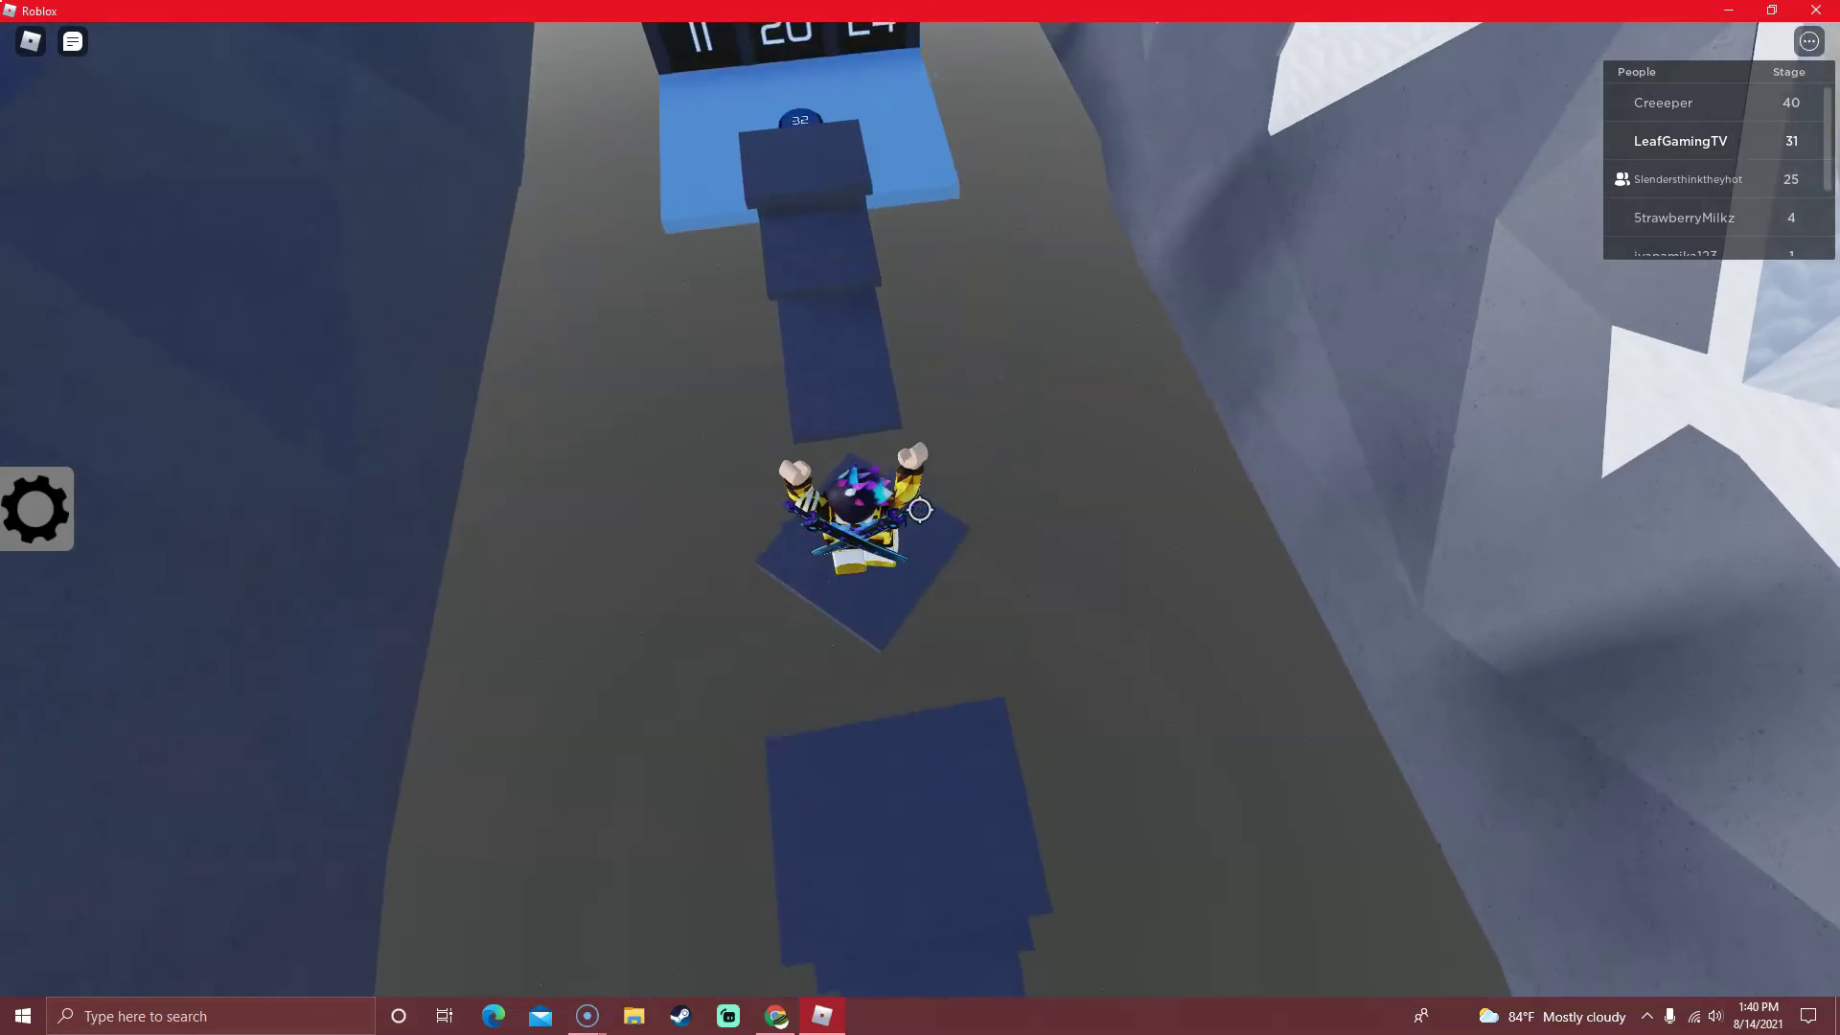
key("w")
key("space")
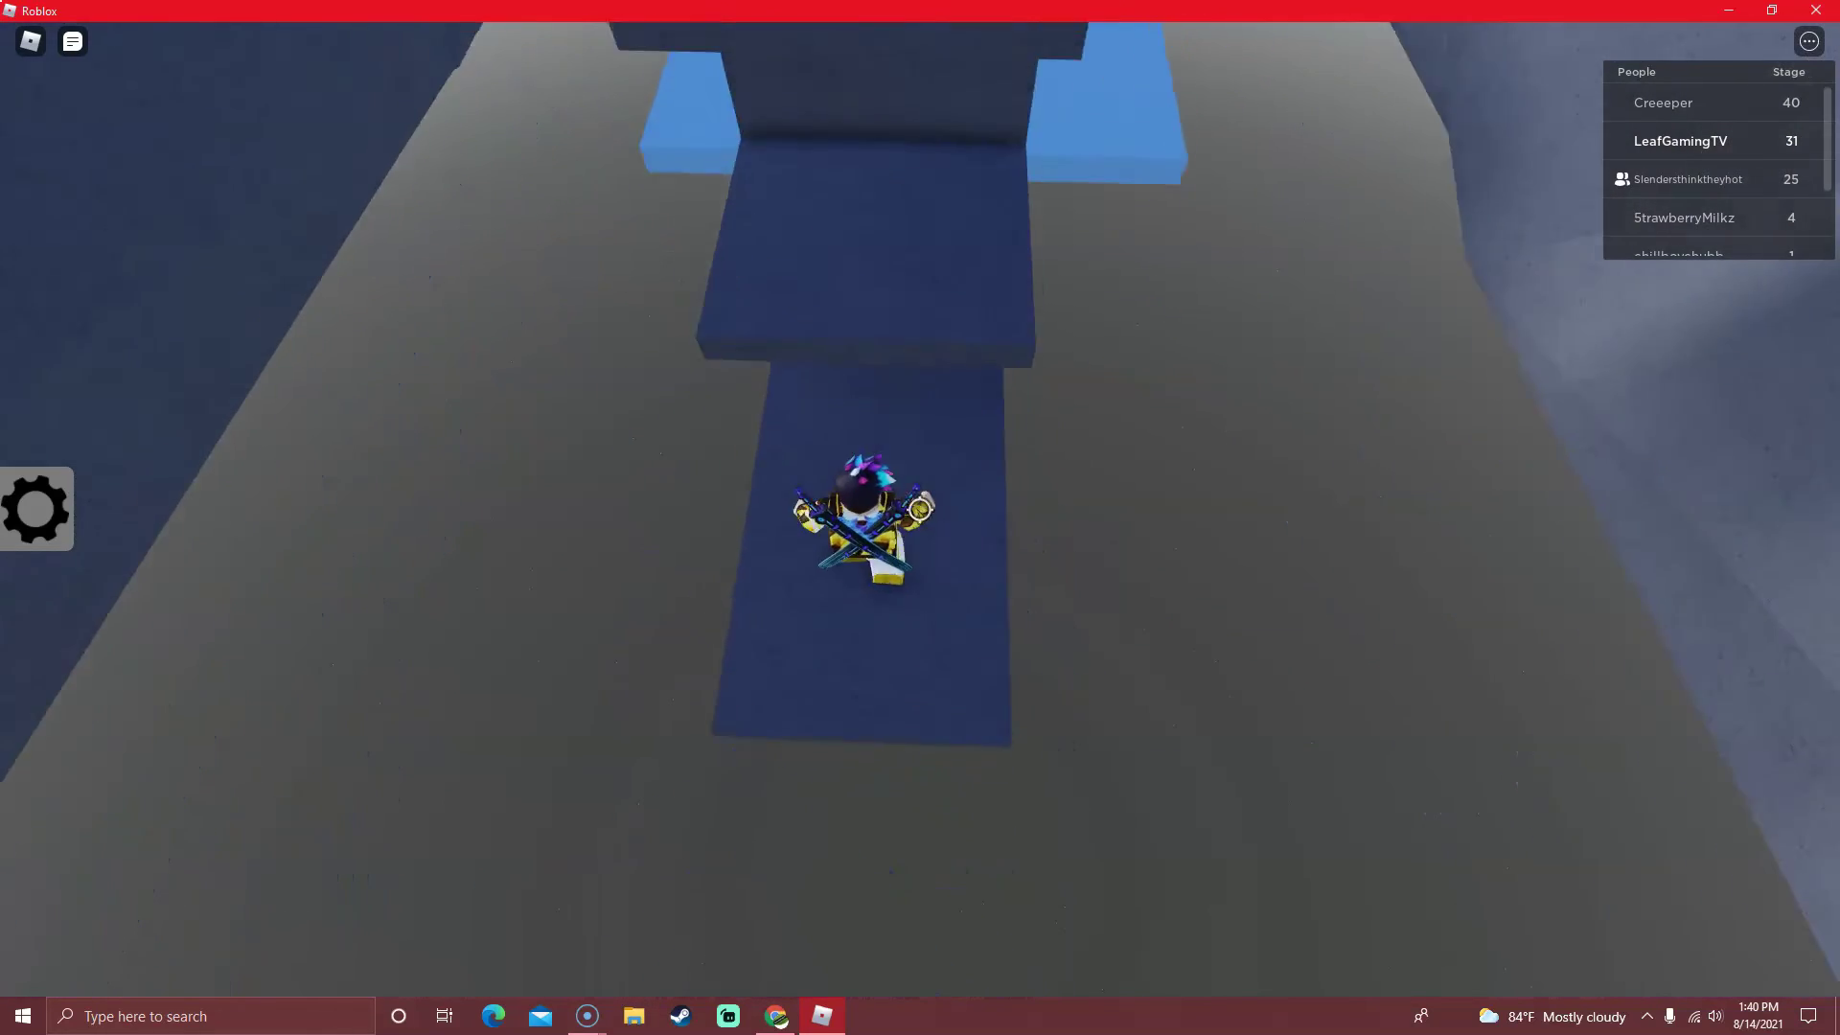
key("w")
key("space")
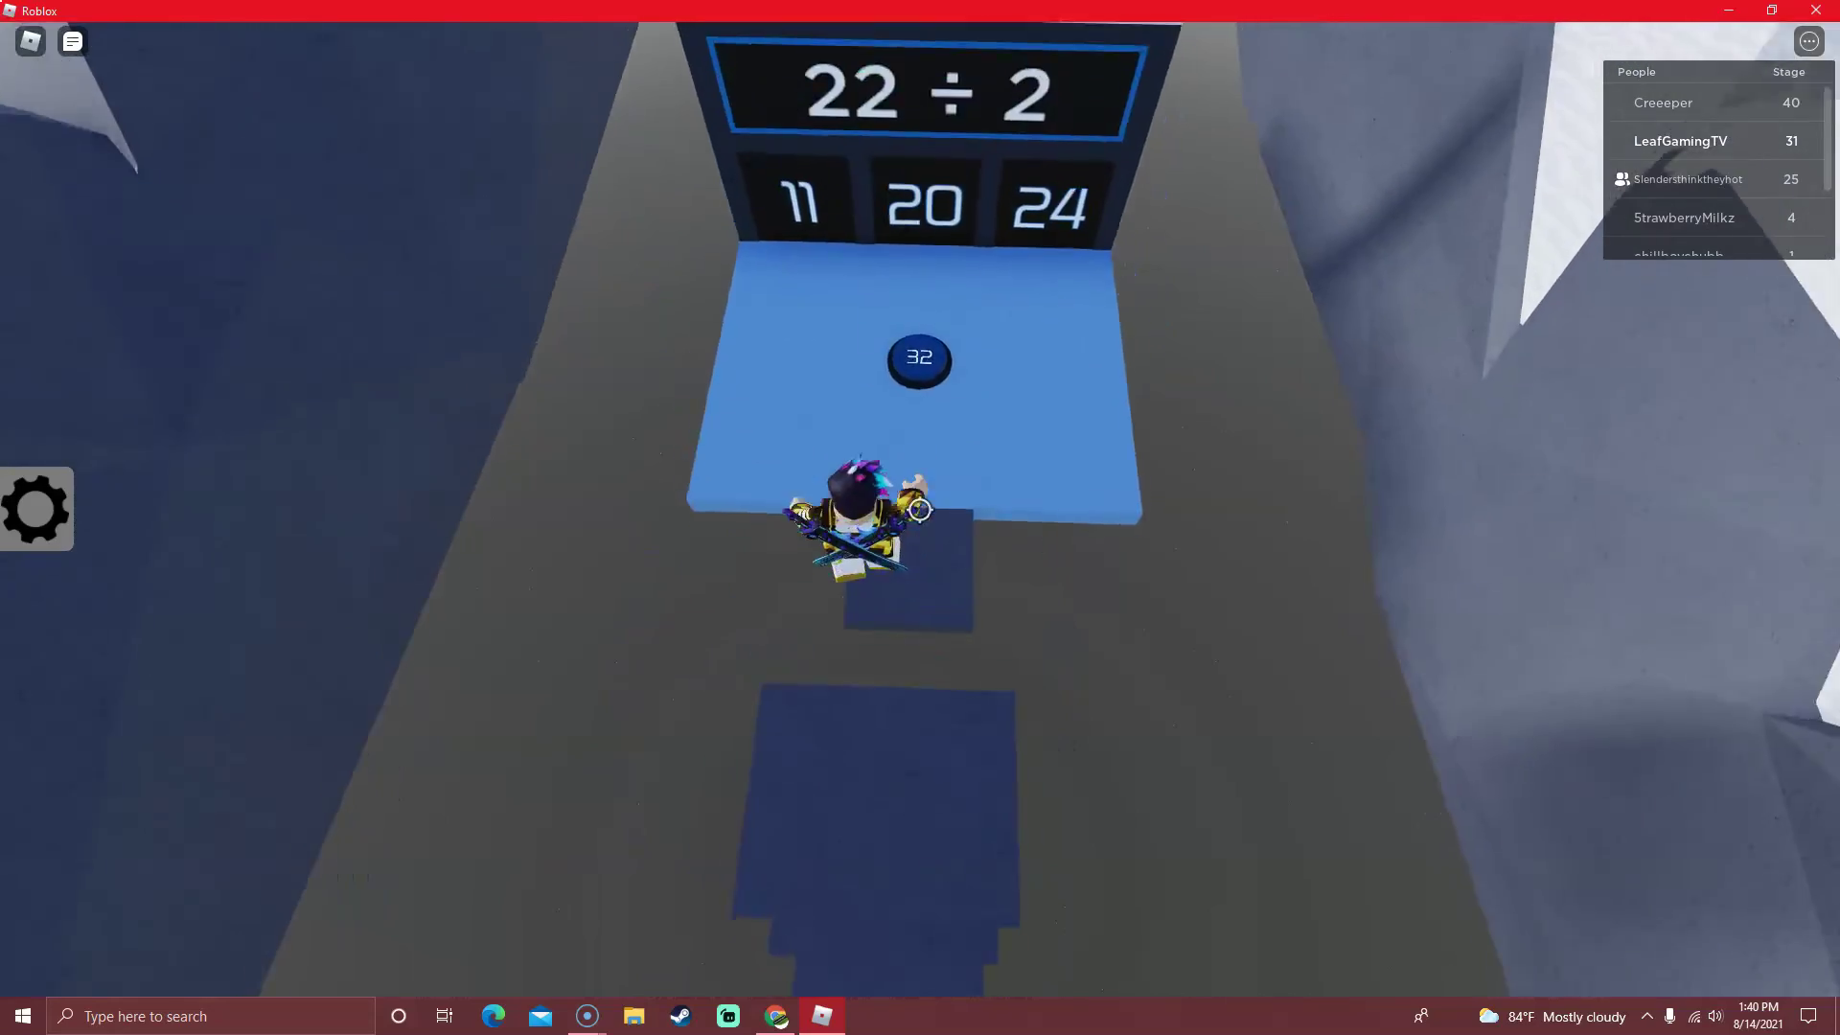
Go through the 11 door for 22 ÷ 2, retrying once after a fall.
key("w")
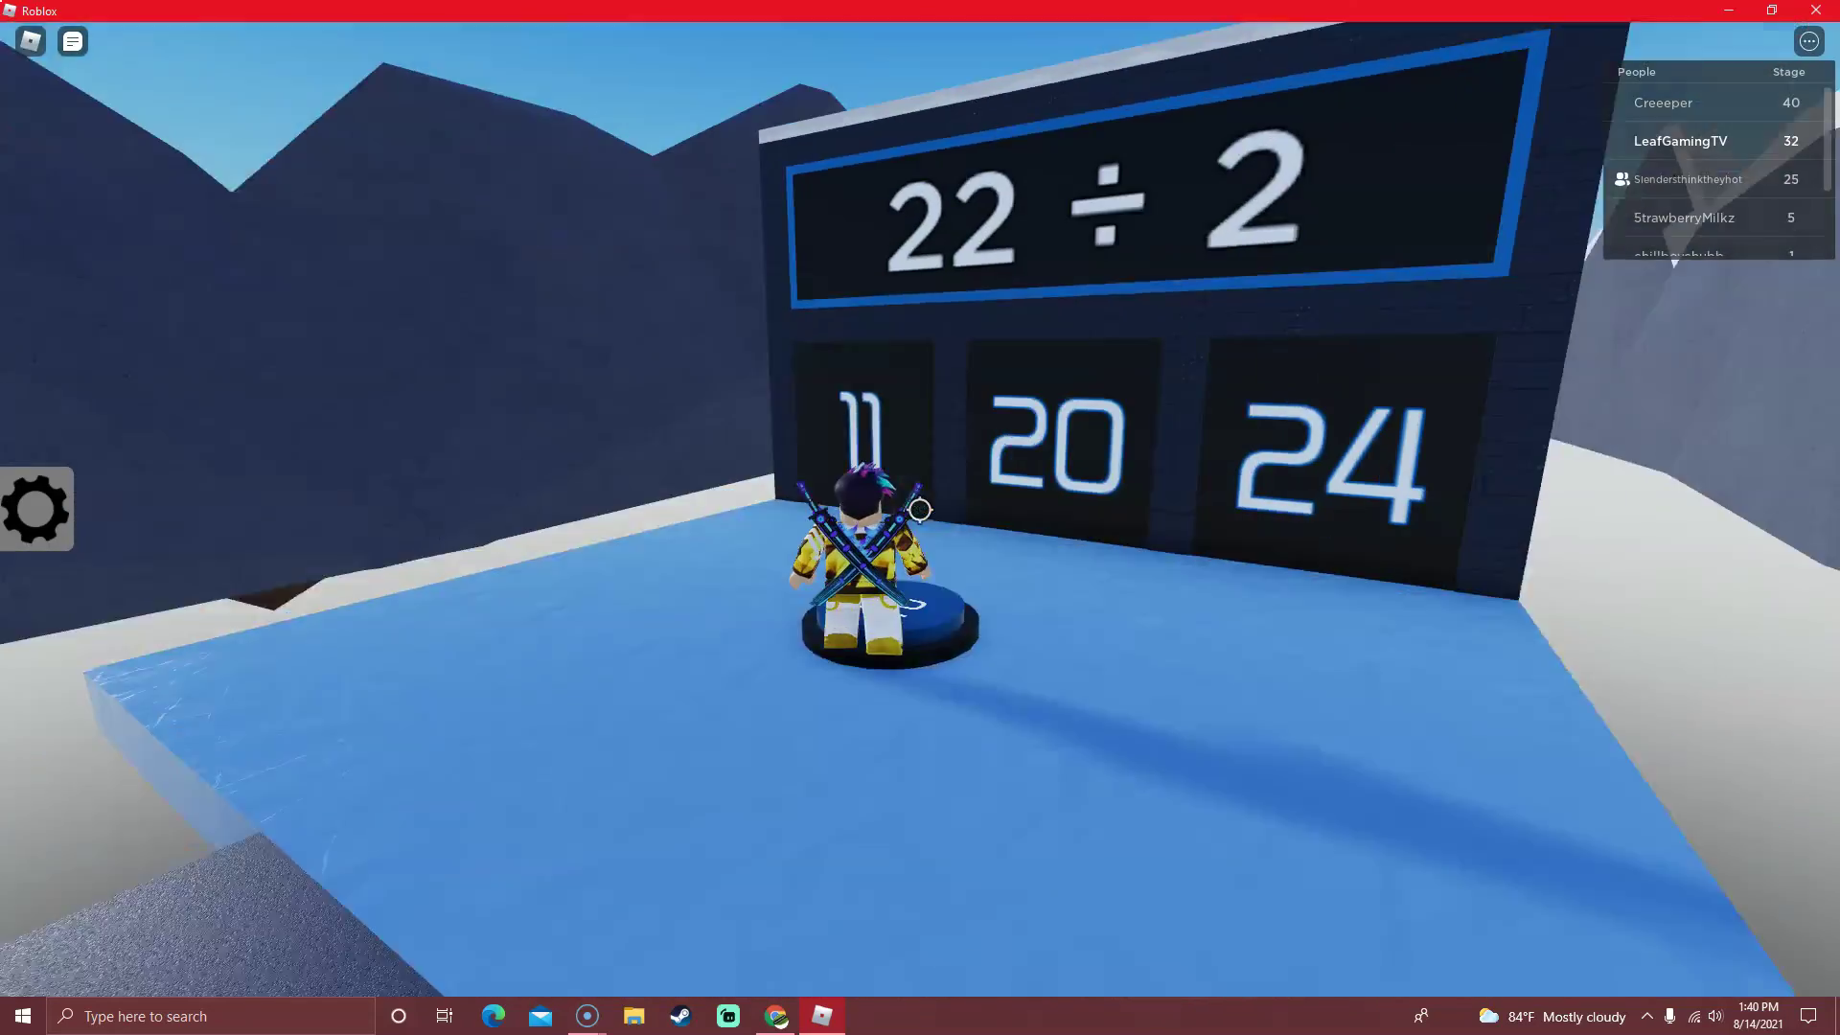
key("w")
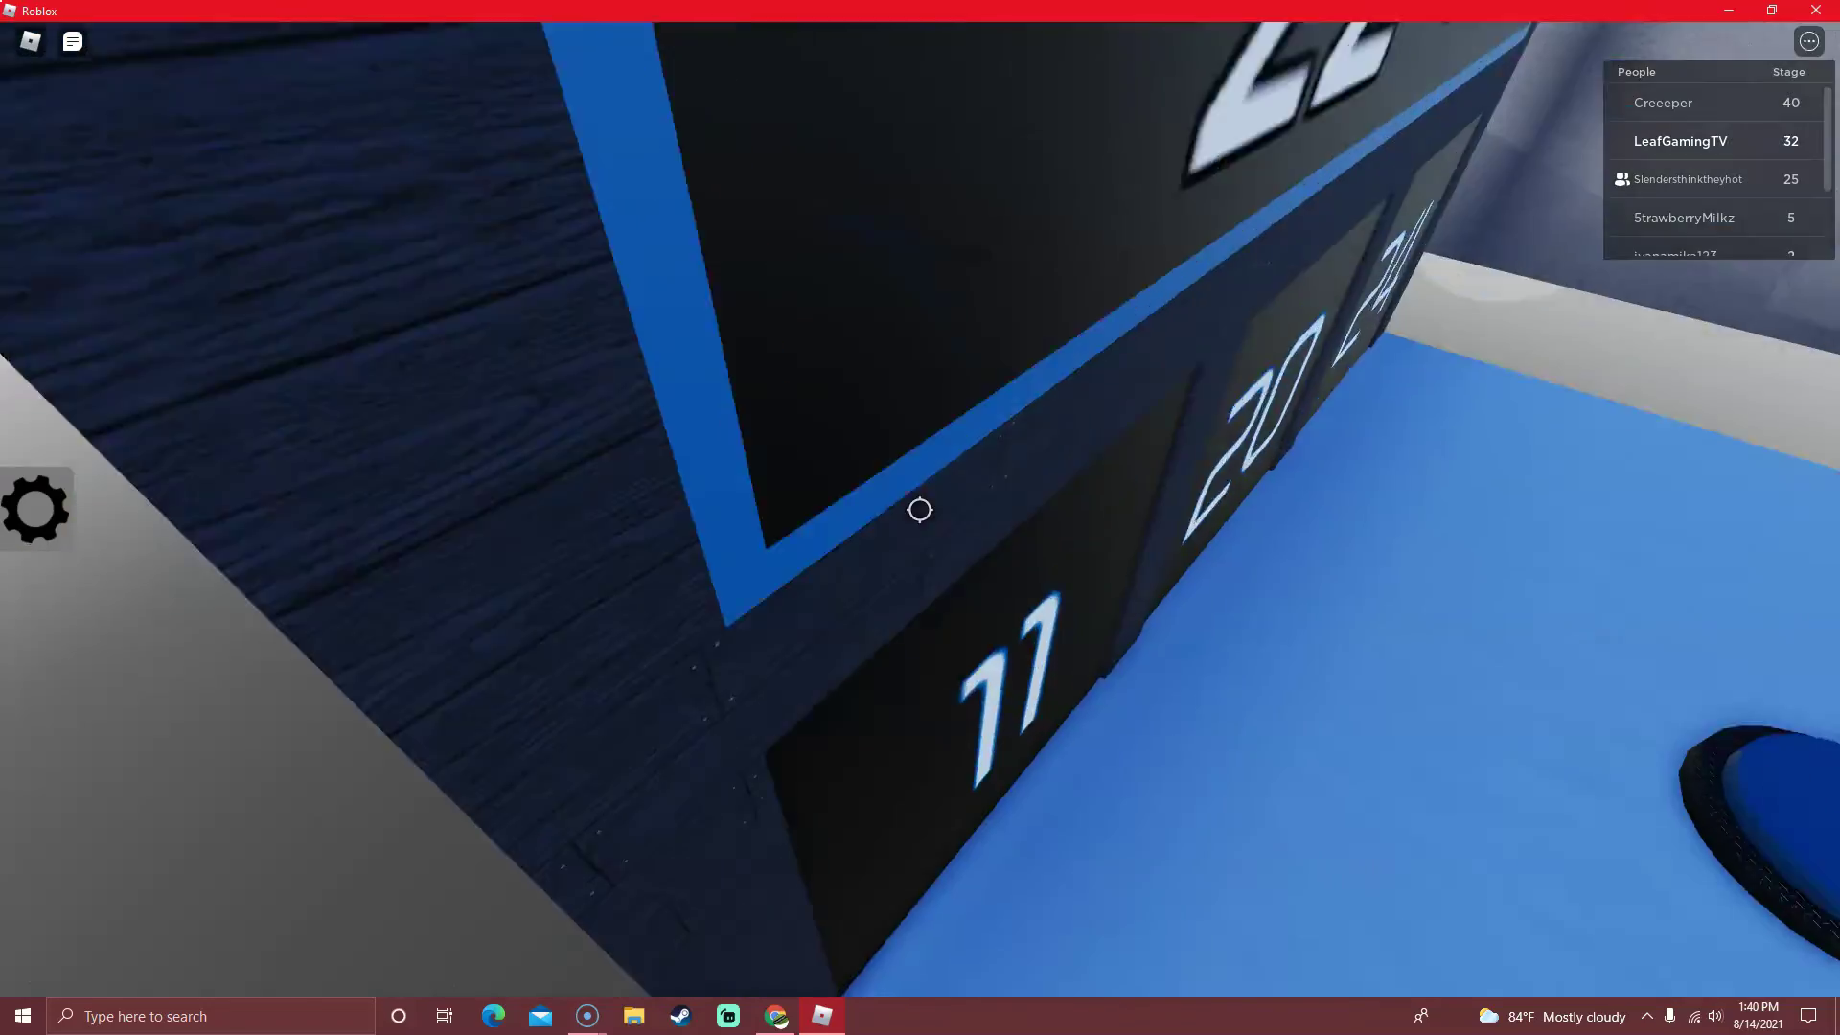
key("space")
key("w")
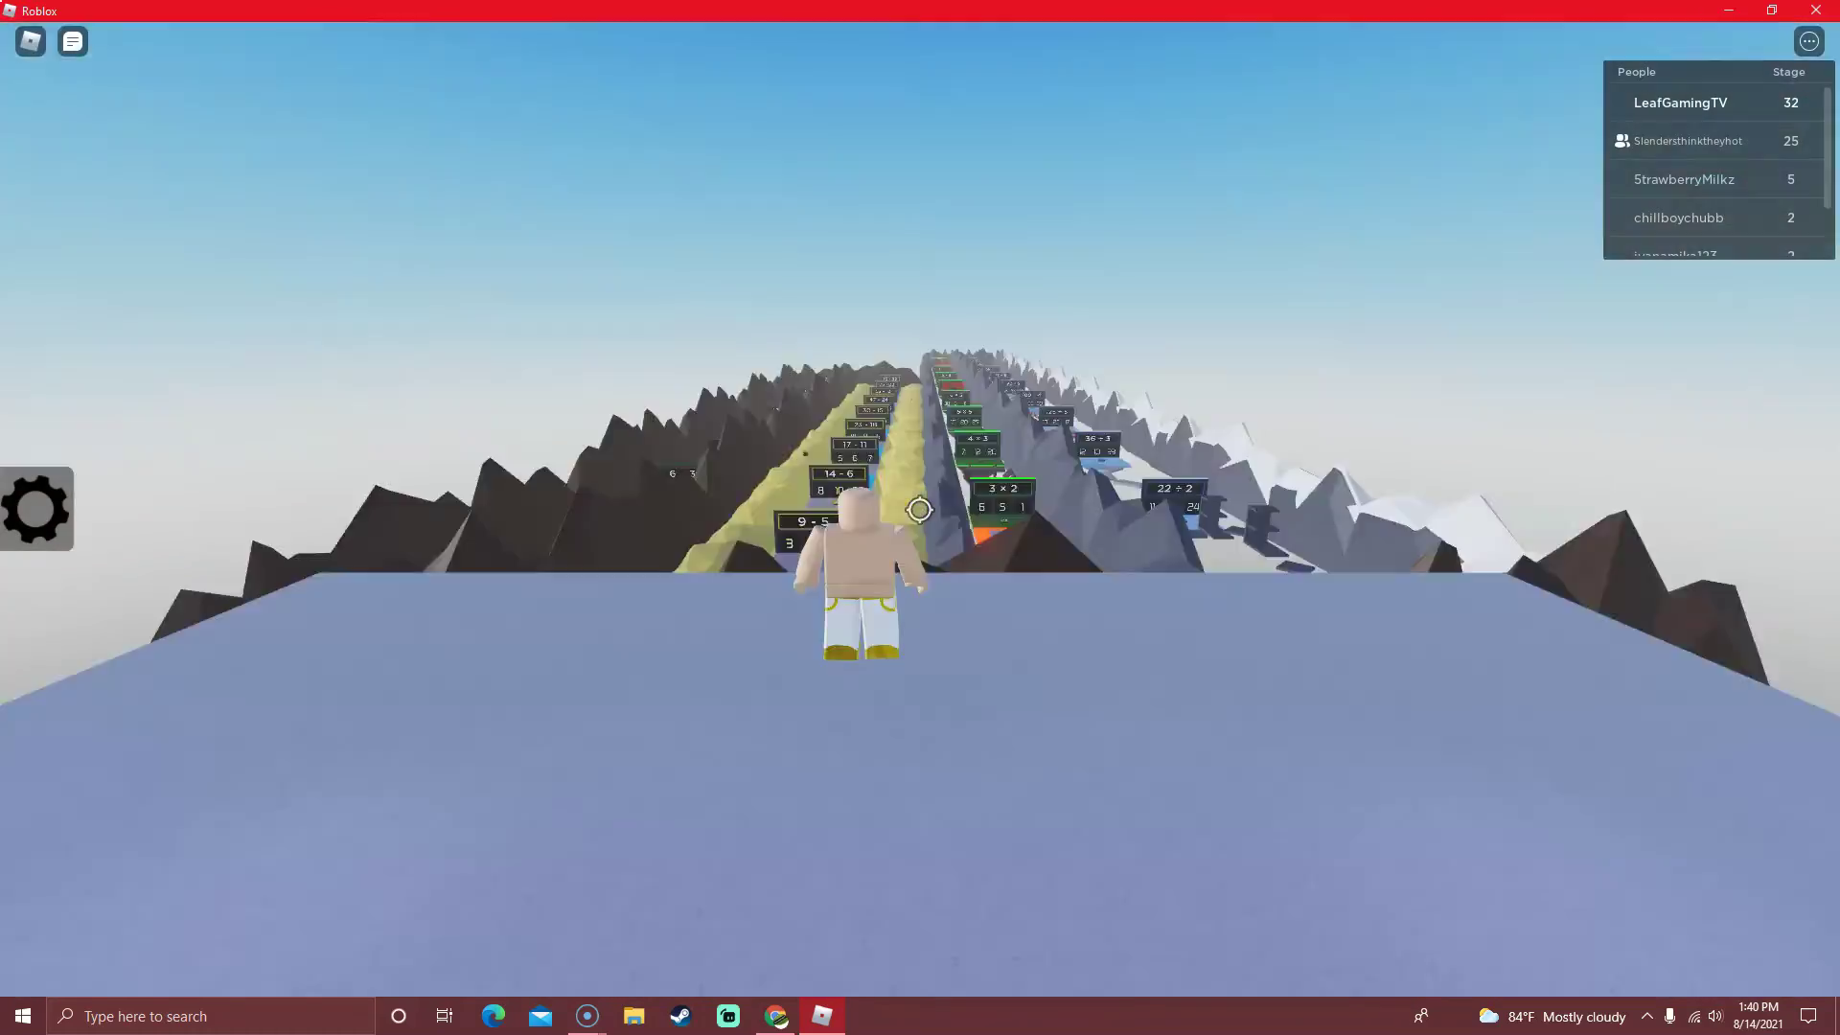
key("w")
key("w")
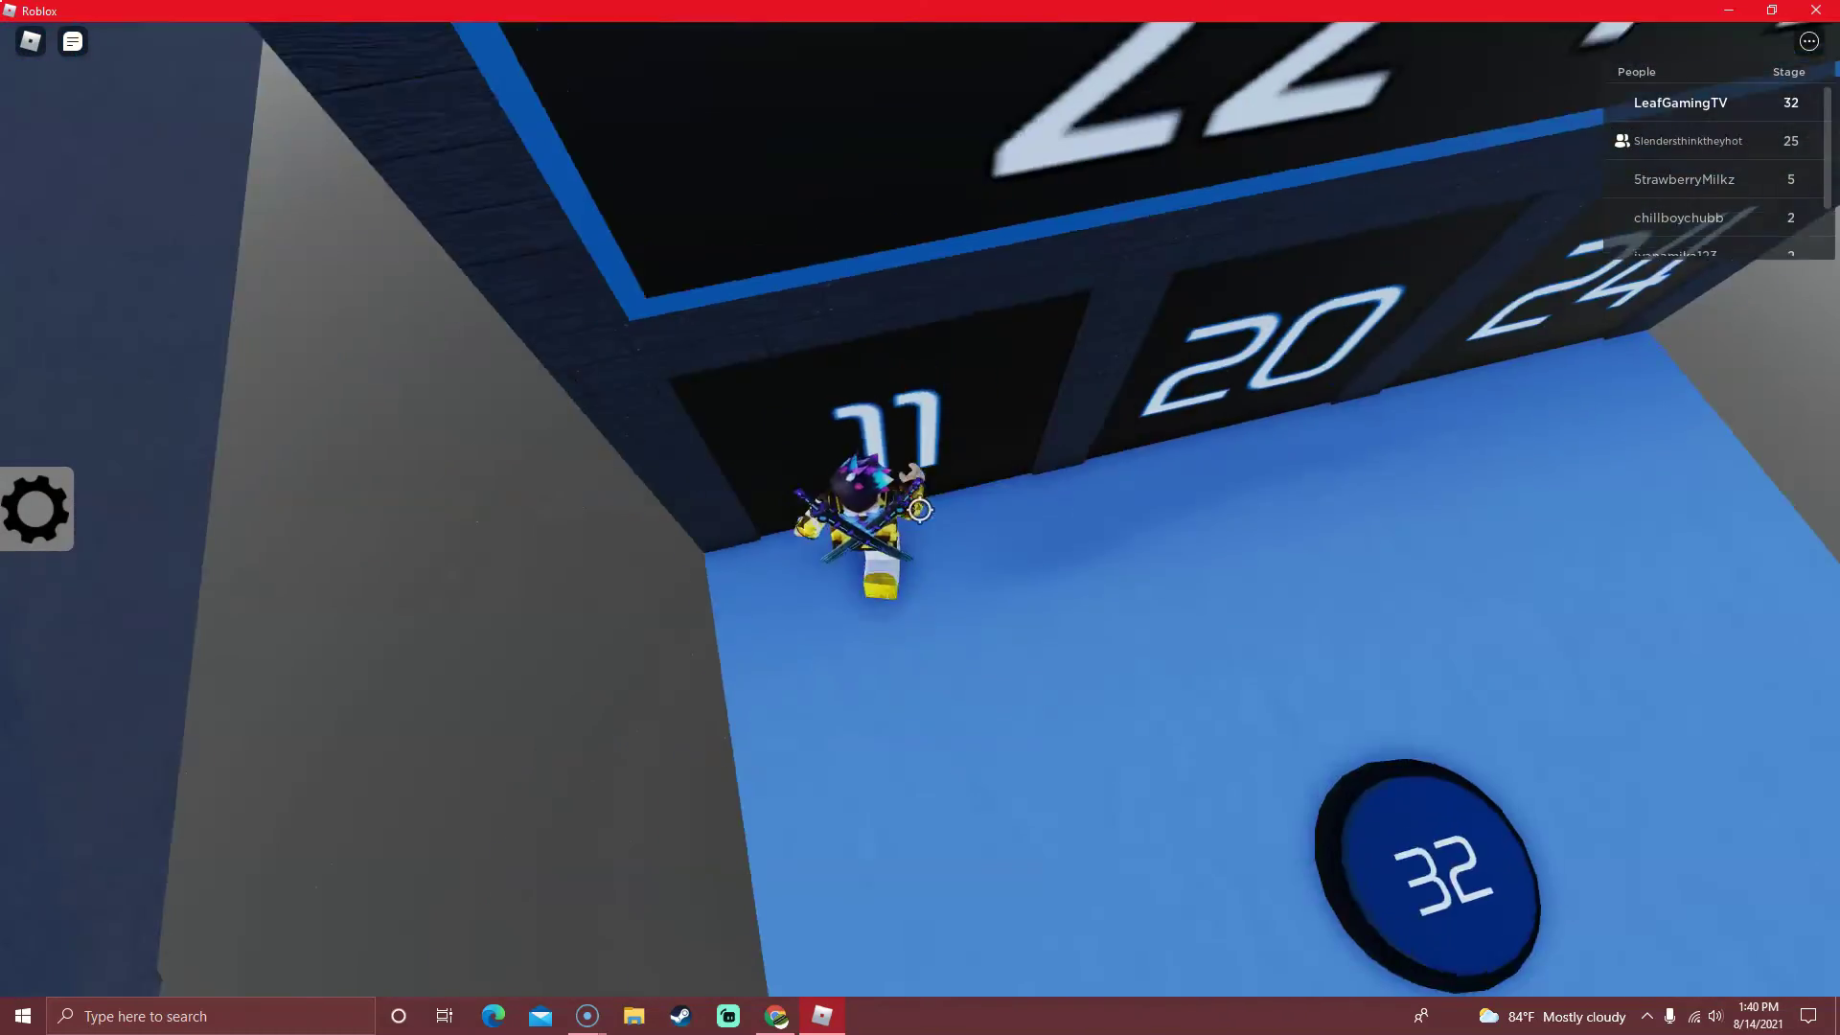
key("w")
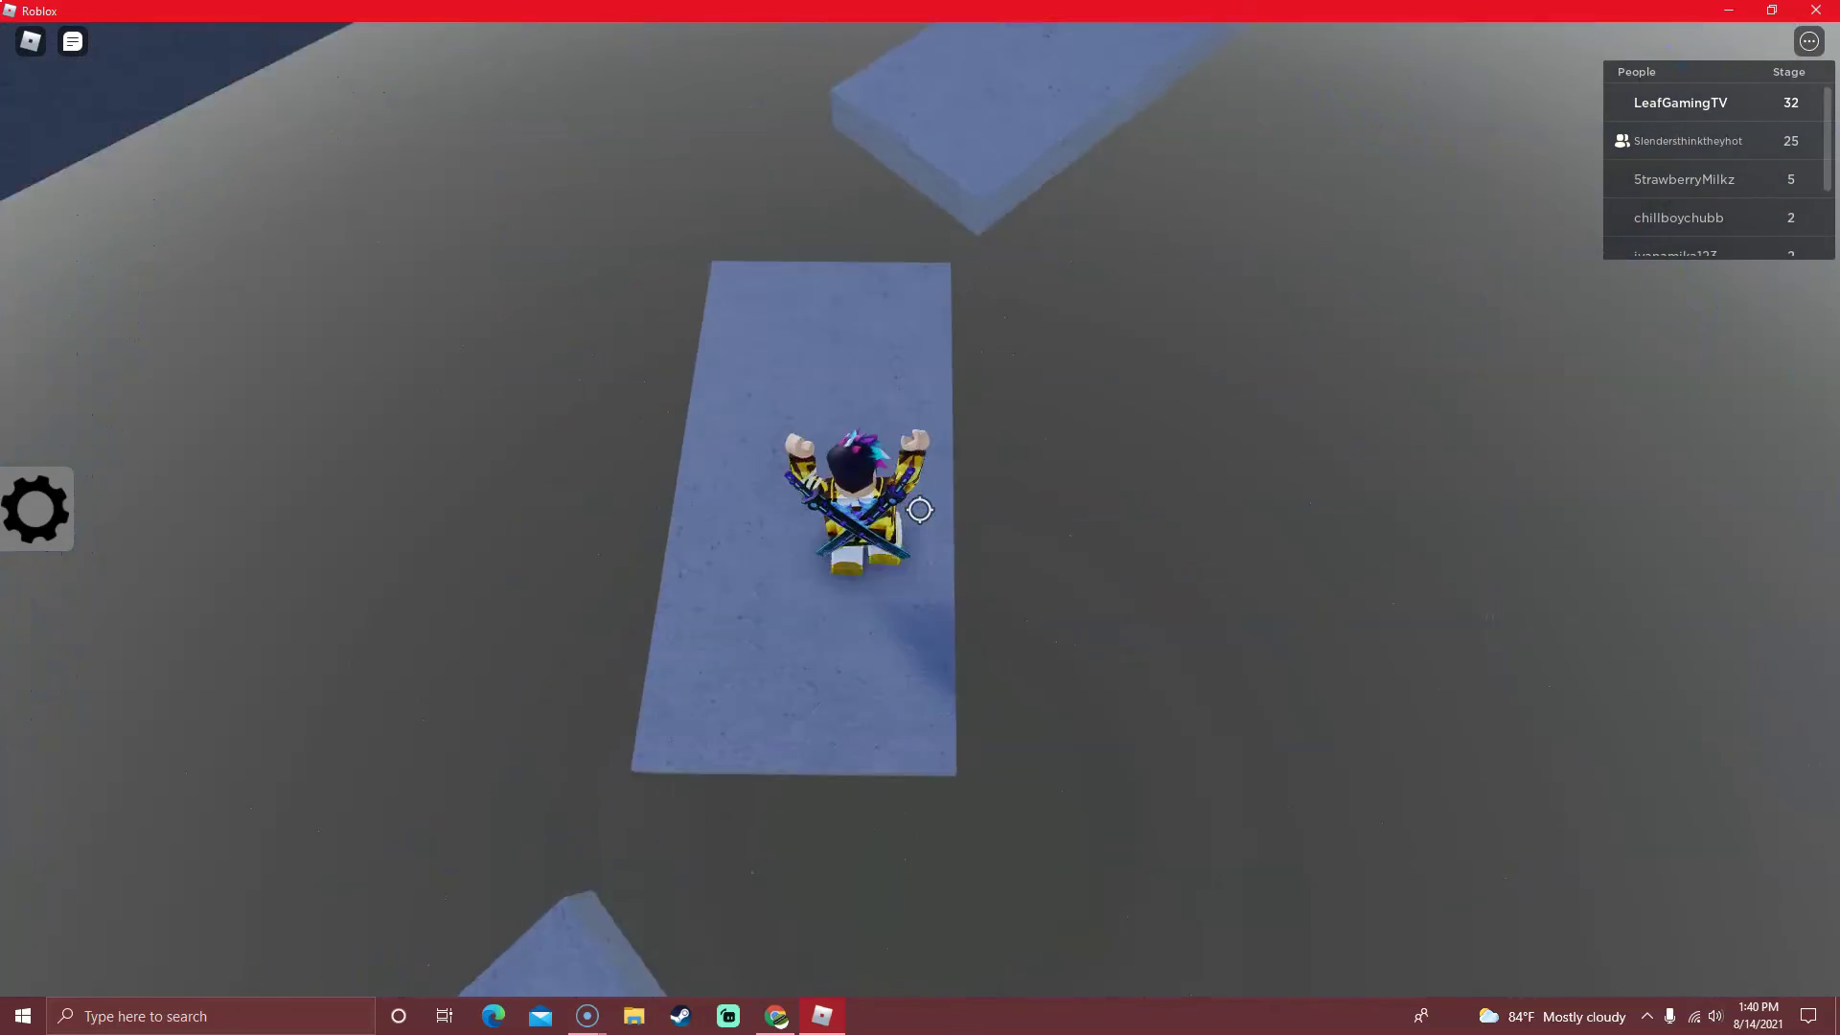
Jump the grey blocks to checkpoint 33 and go through the 12 door for 36 ÷ 3.
key("space")
key("w")
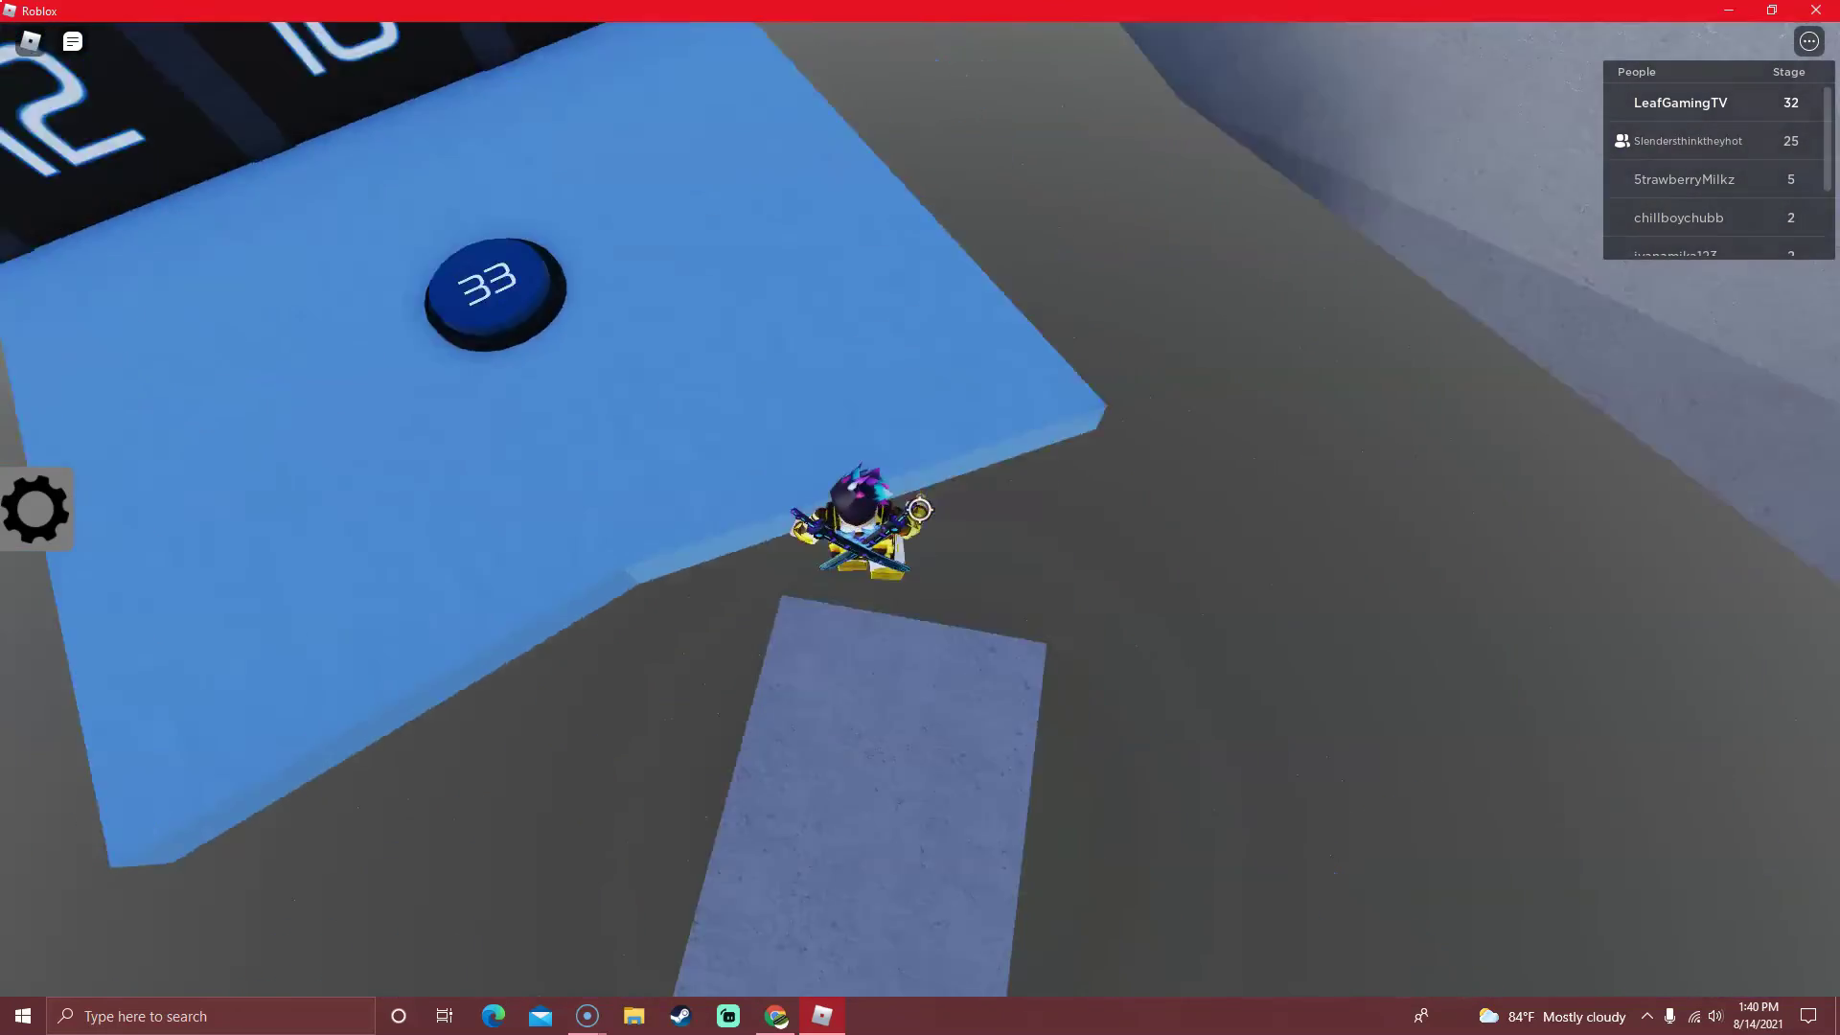
key("w")
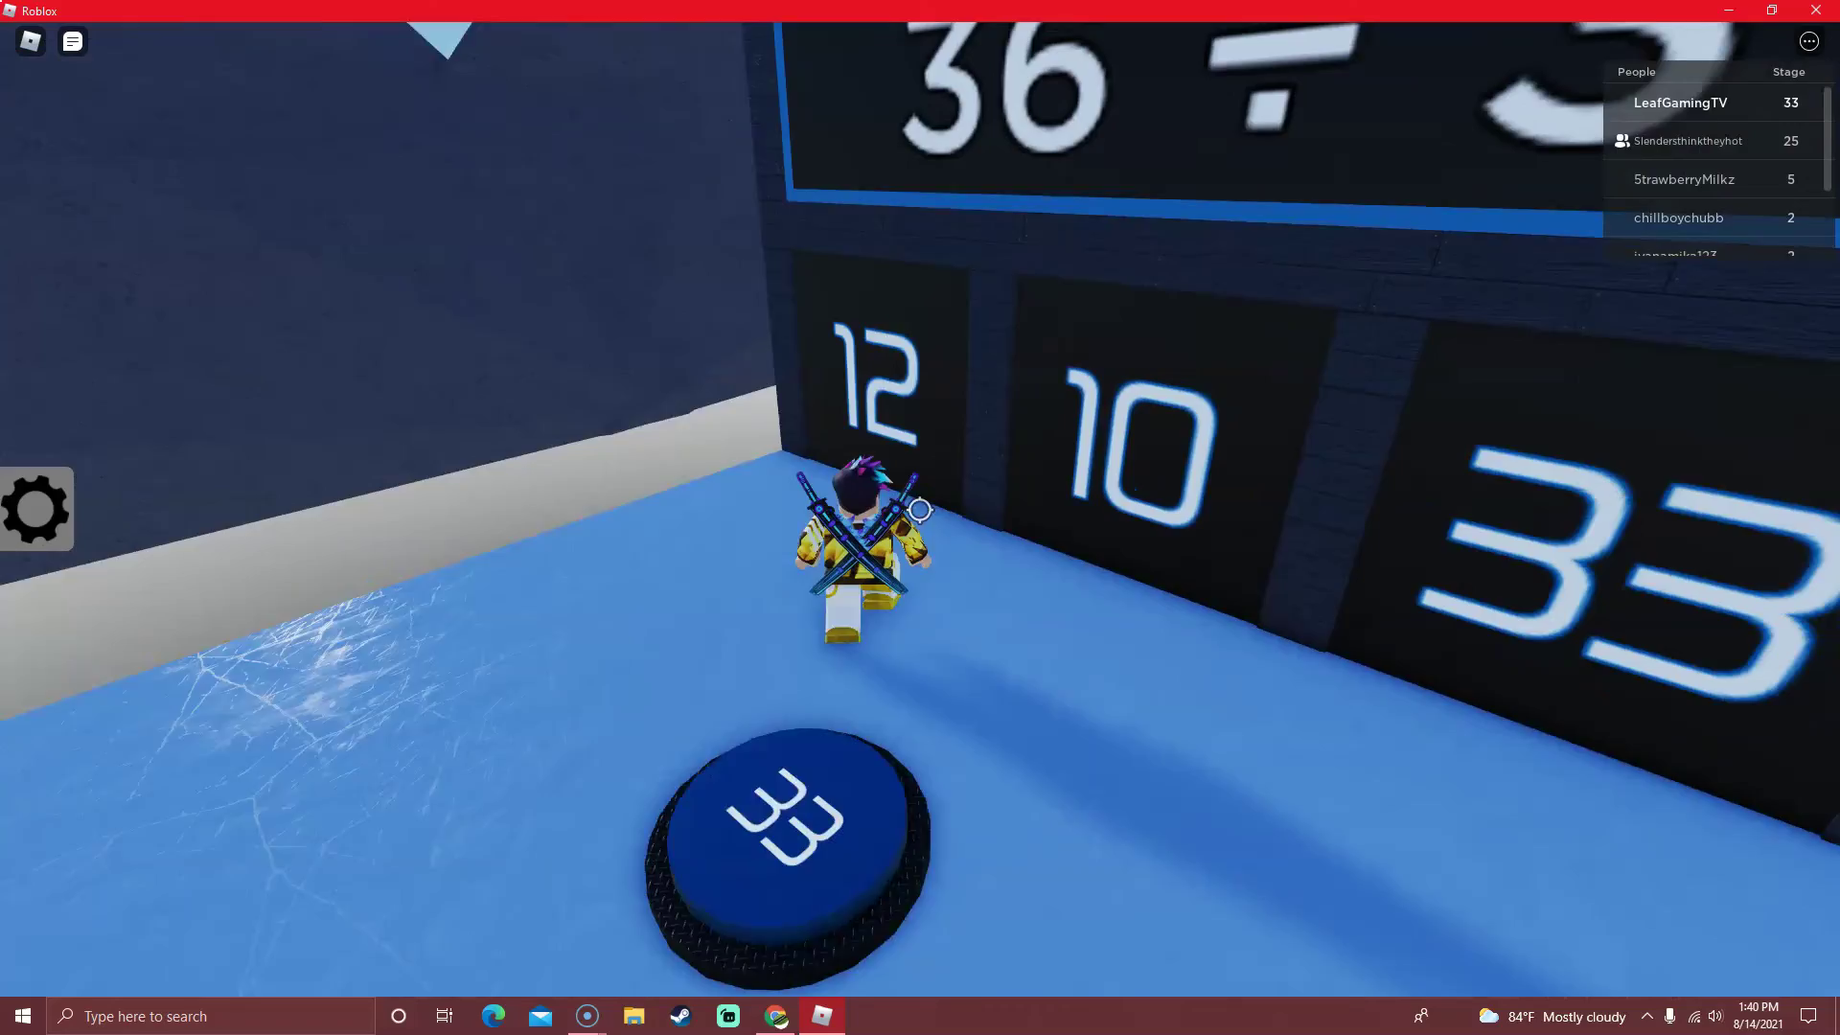
key("w")
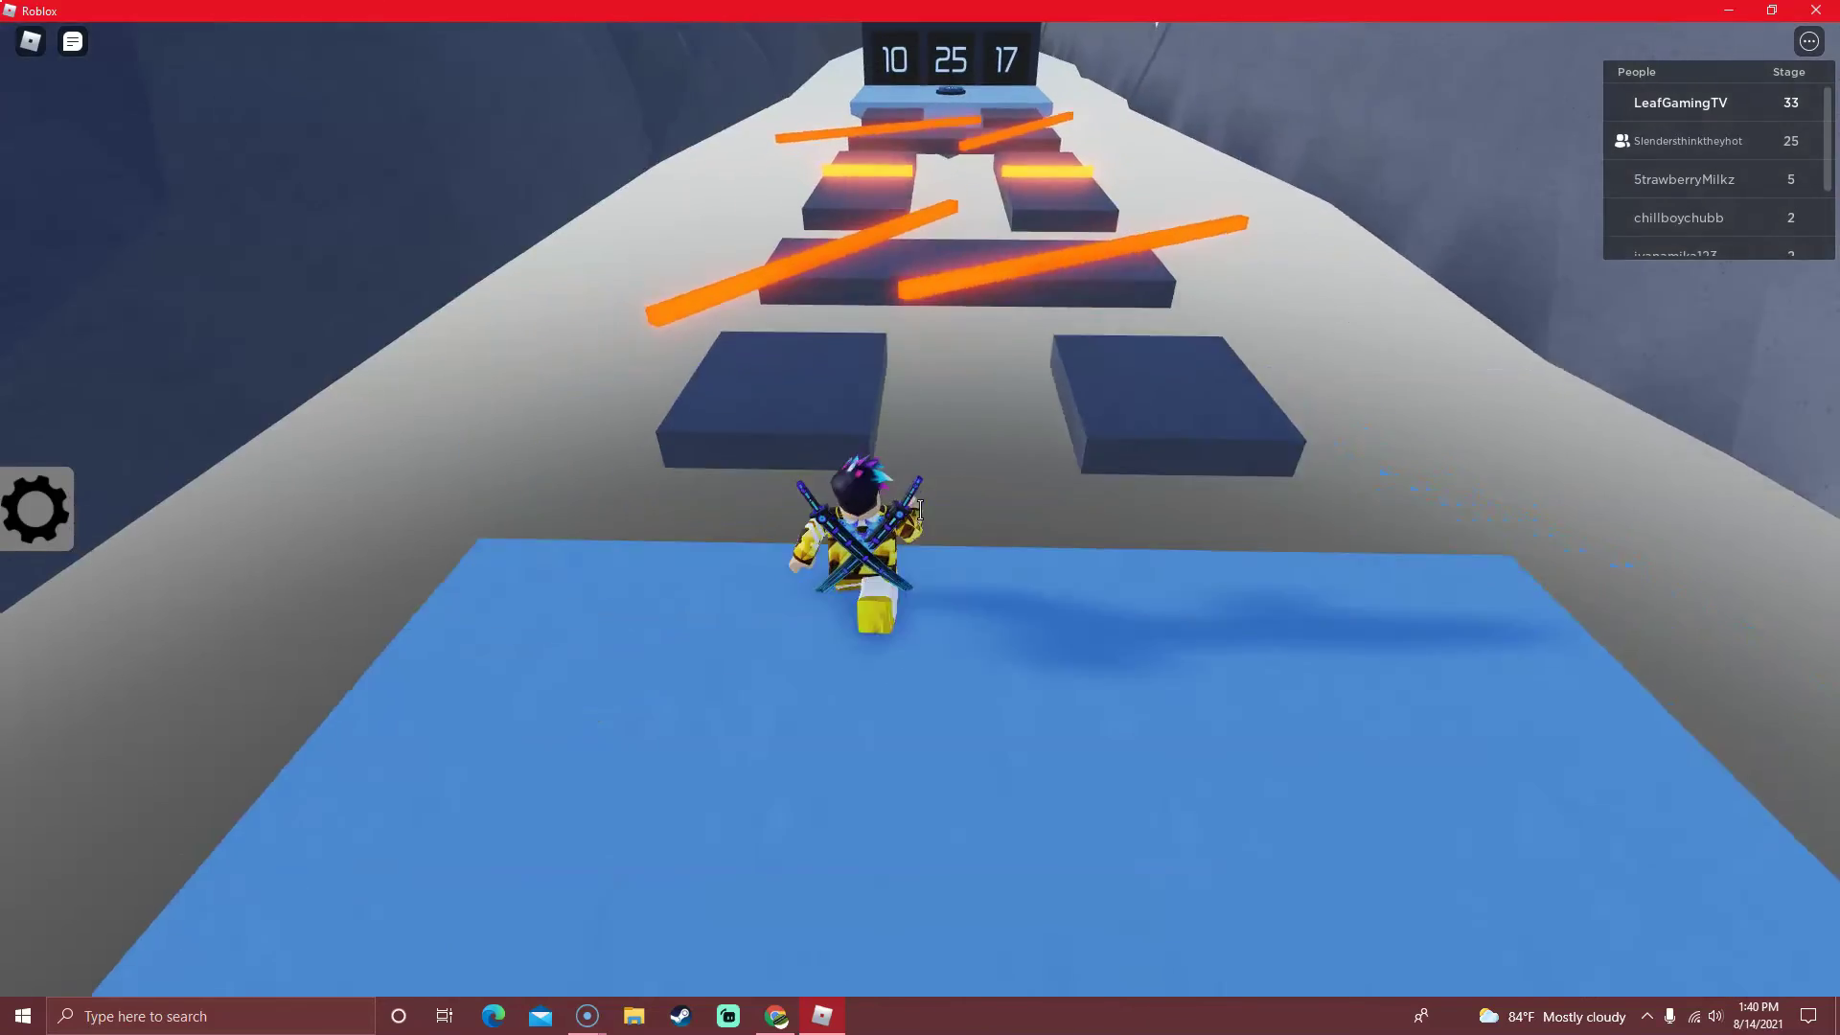
Jump across the orange-laser platform course to the stage 34 checkpoint.
key("w")
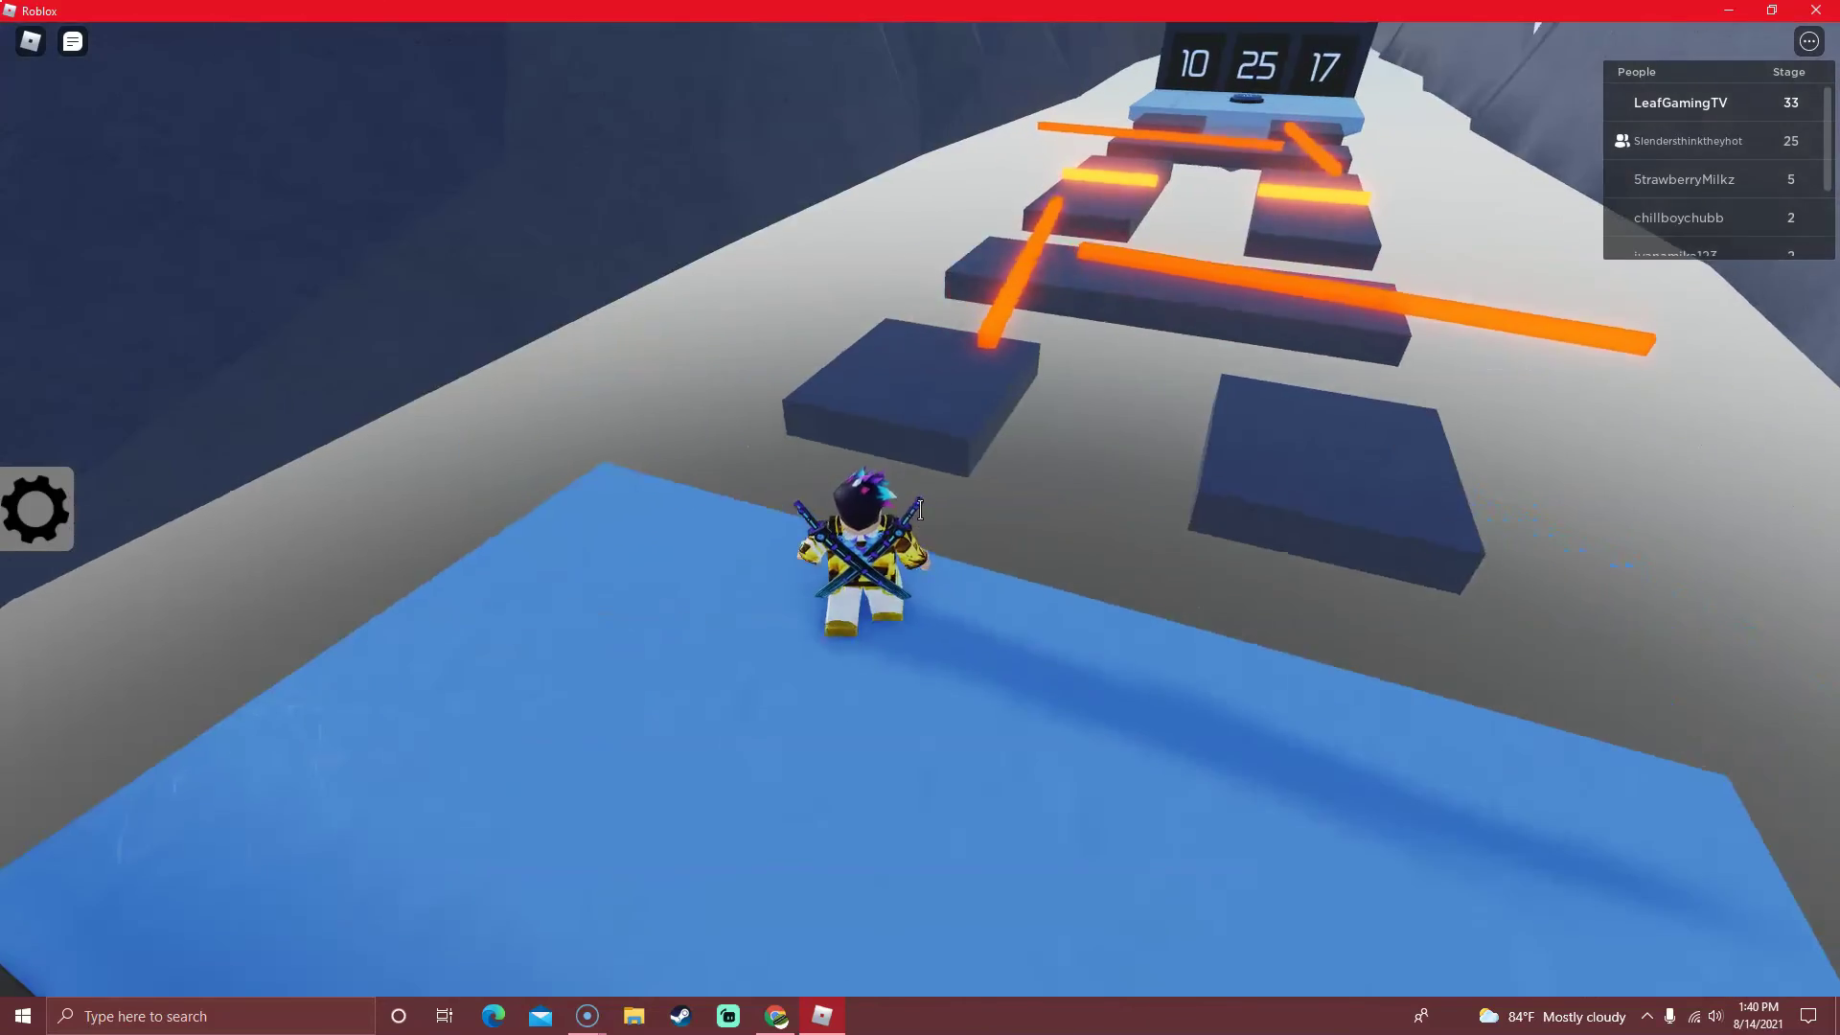
key("space")
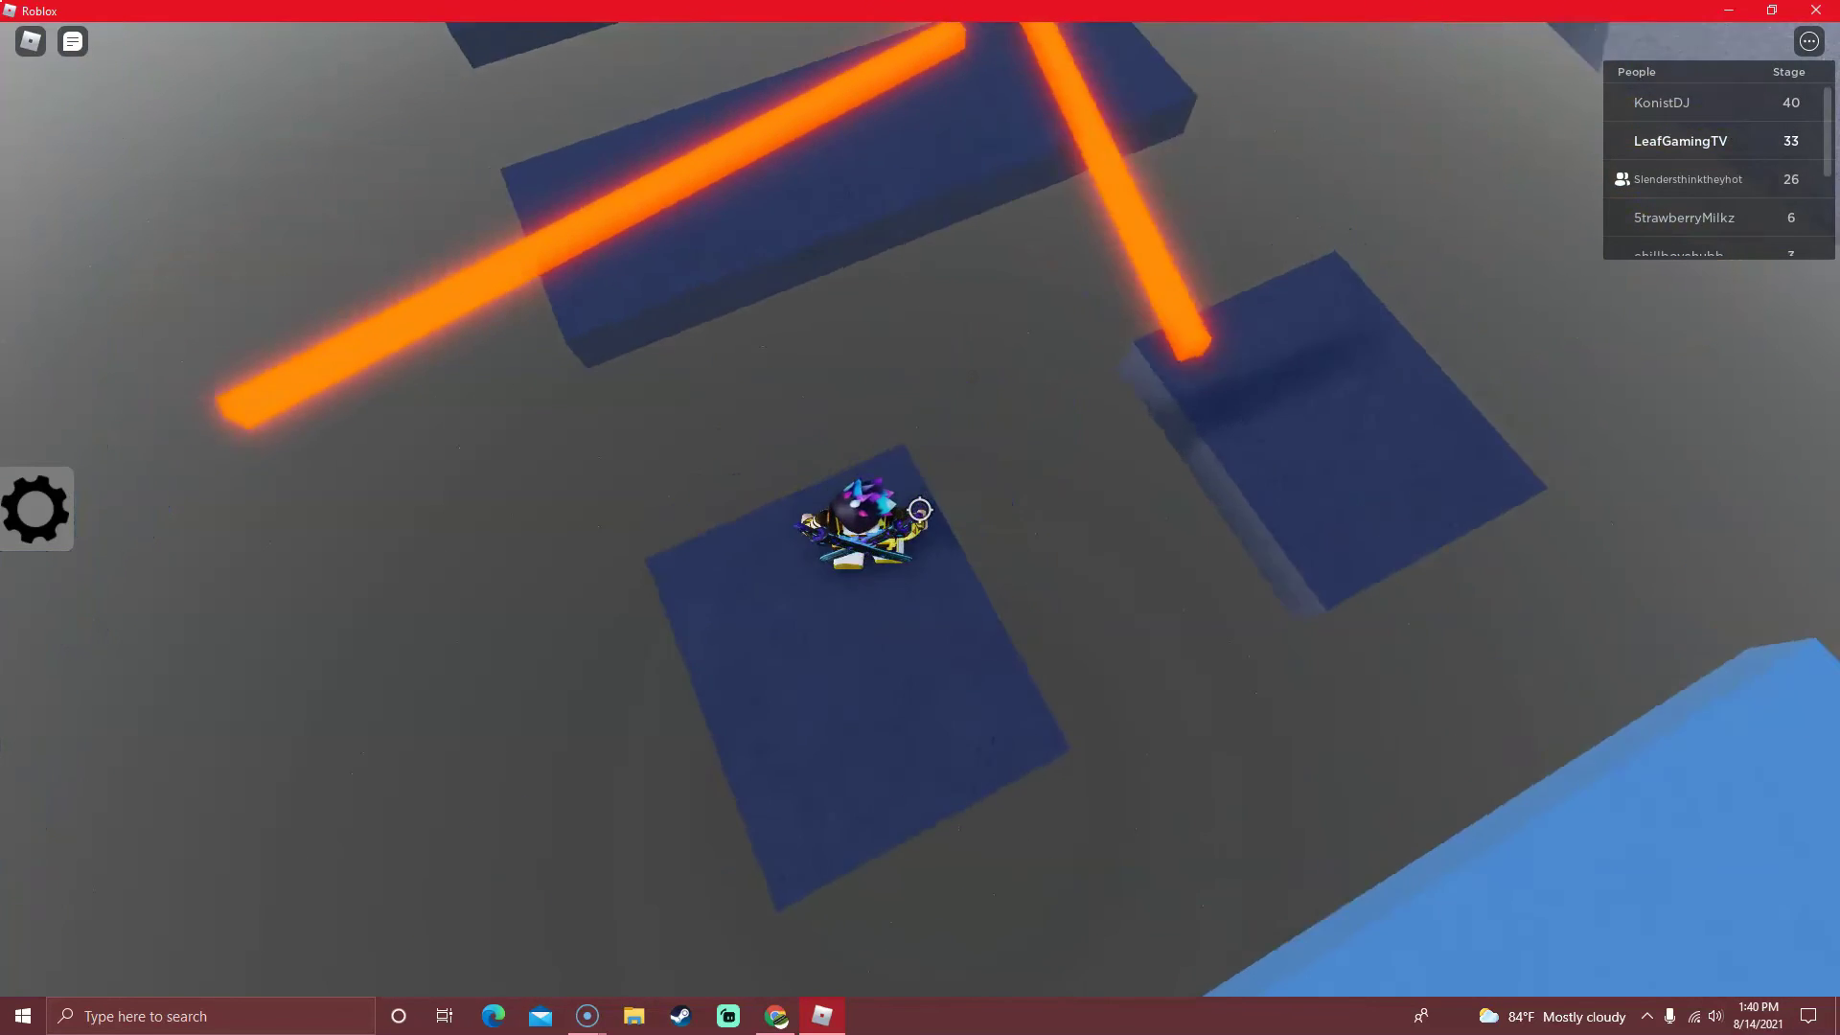
key("w")
key("space")
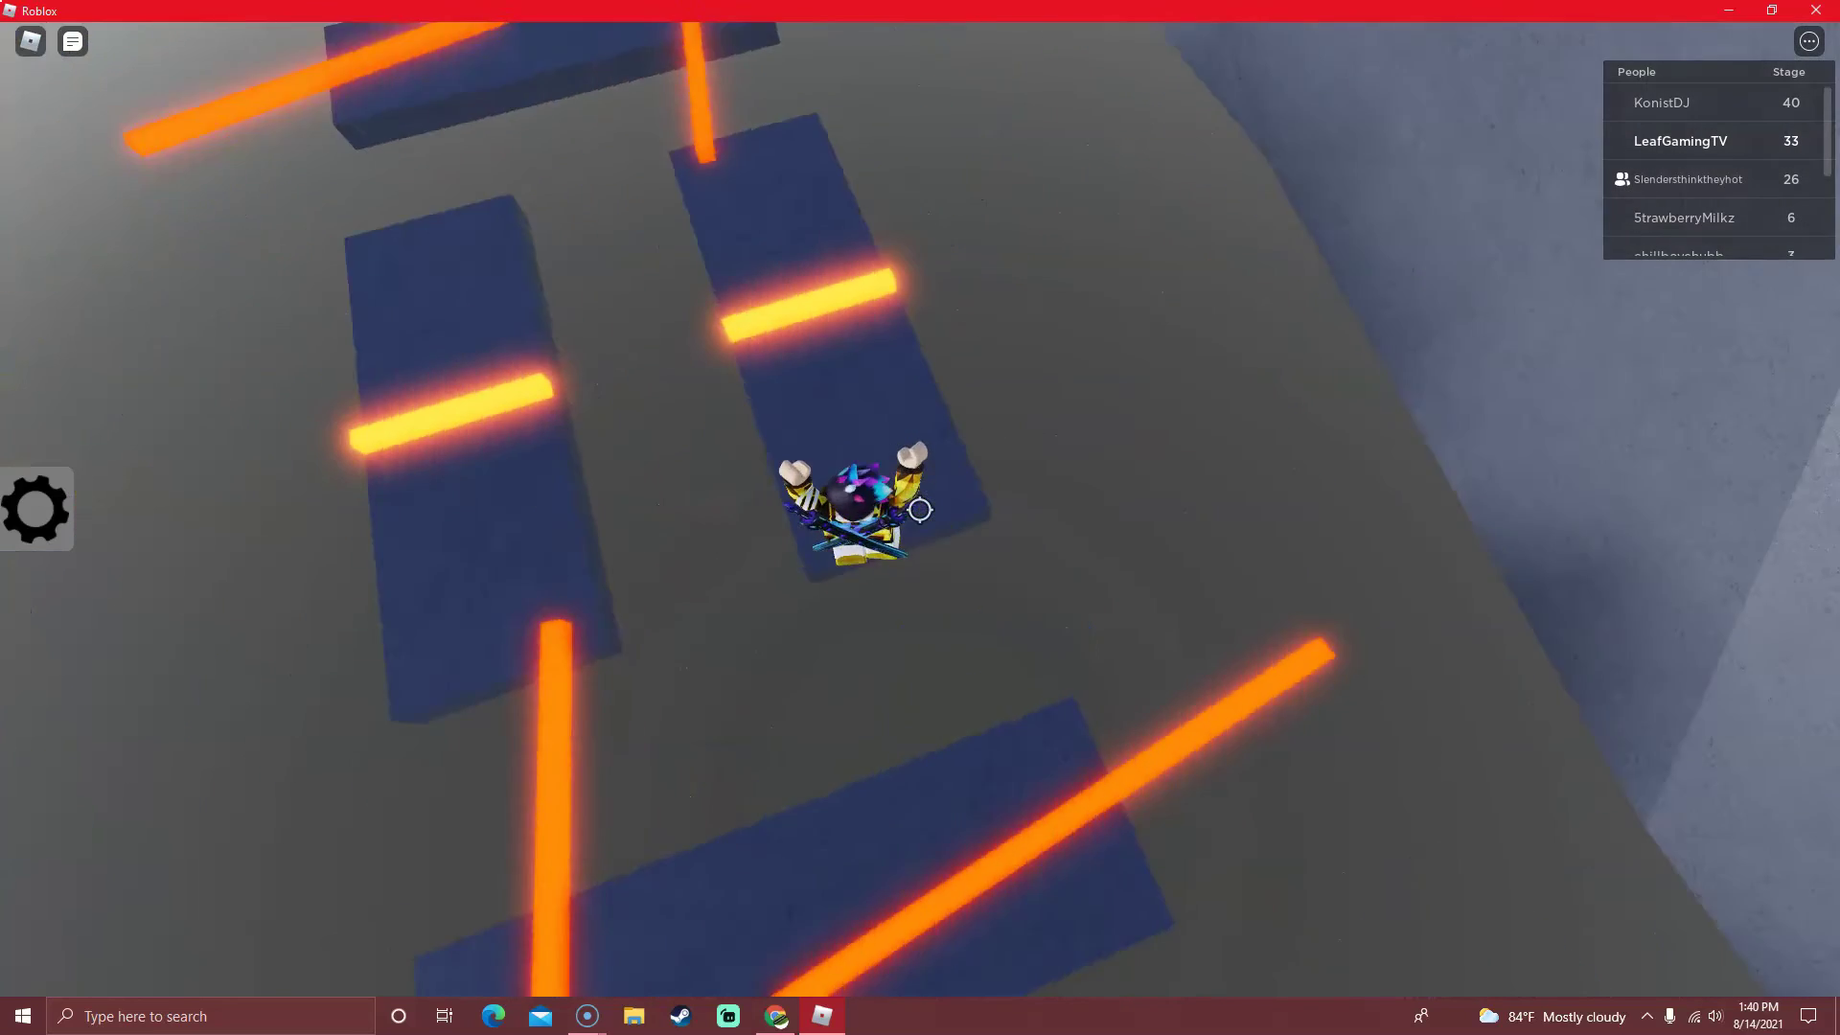
key("w")
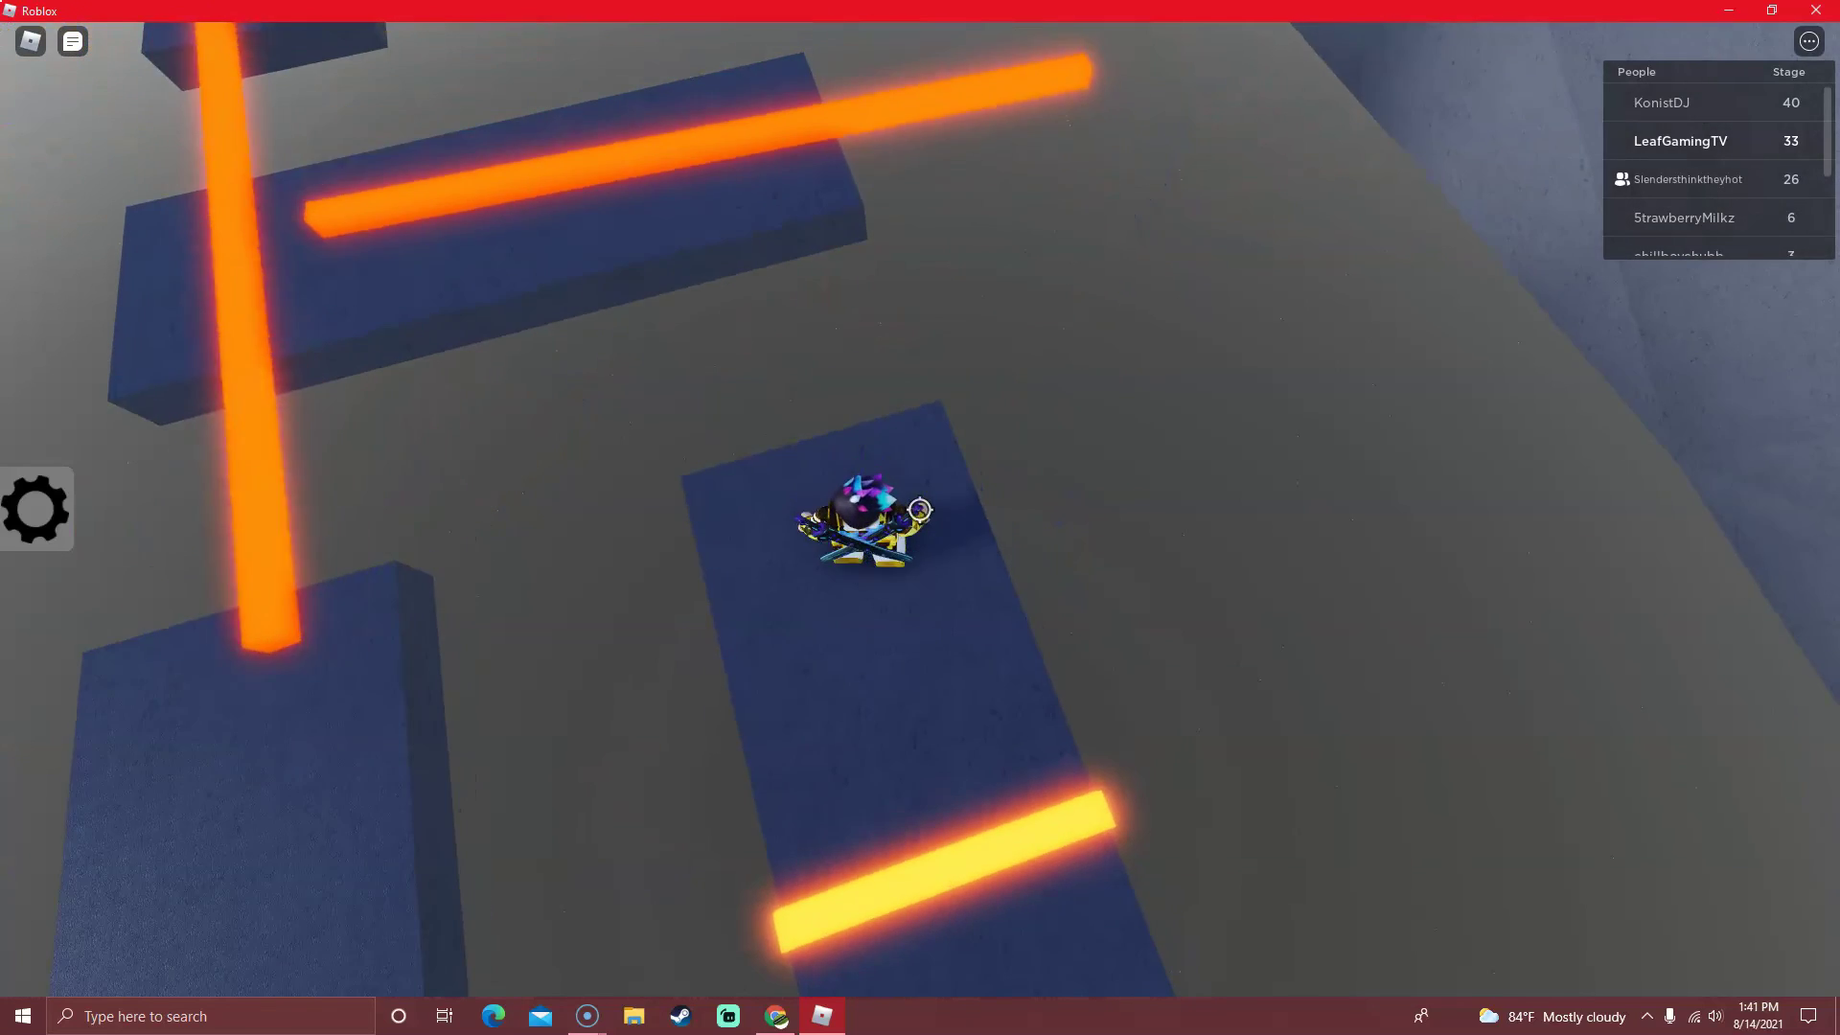
key("w")
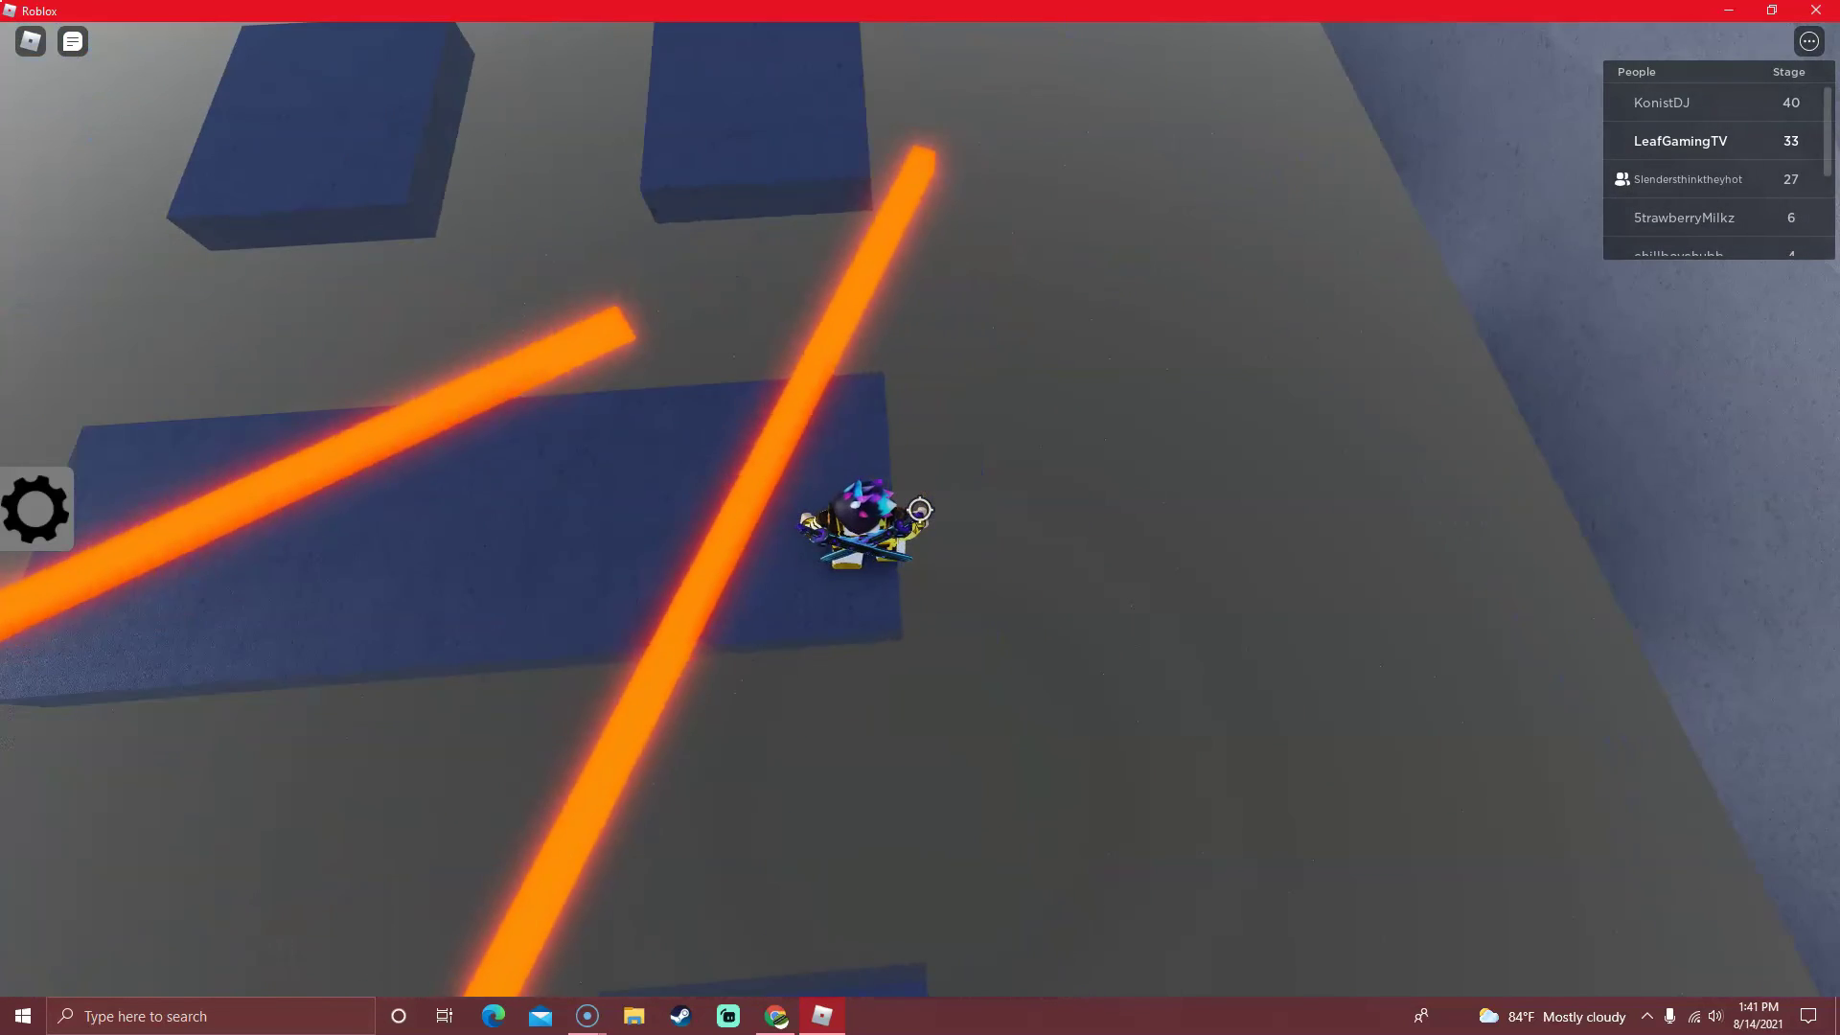
key("w")
key("w")
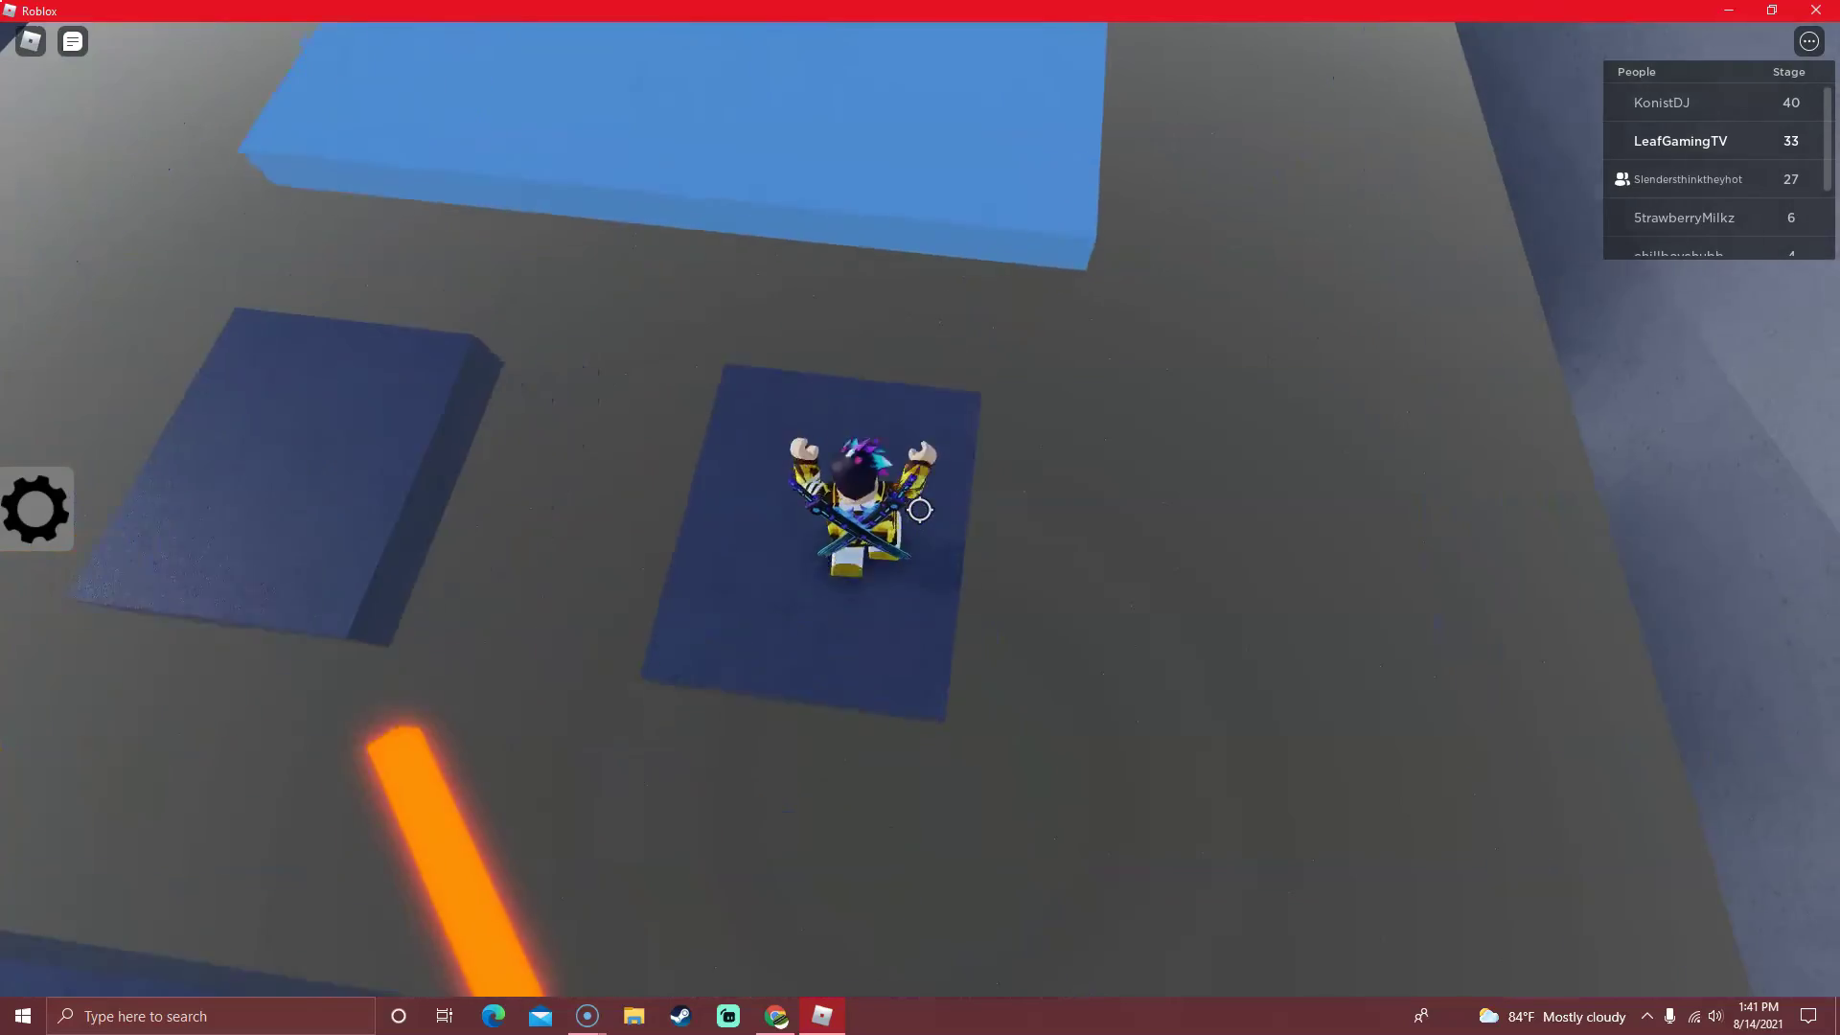
Go through the 25 door for 125 ÷ 5, returning across the pad after a respawn.
key("w")
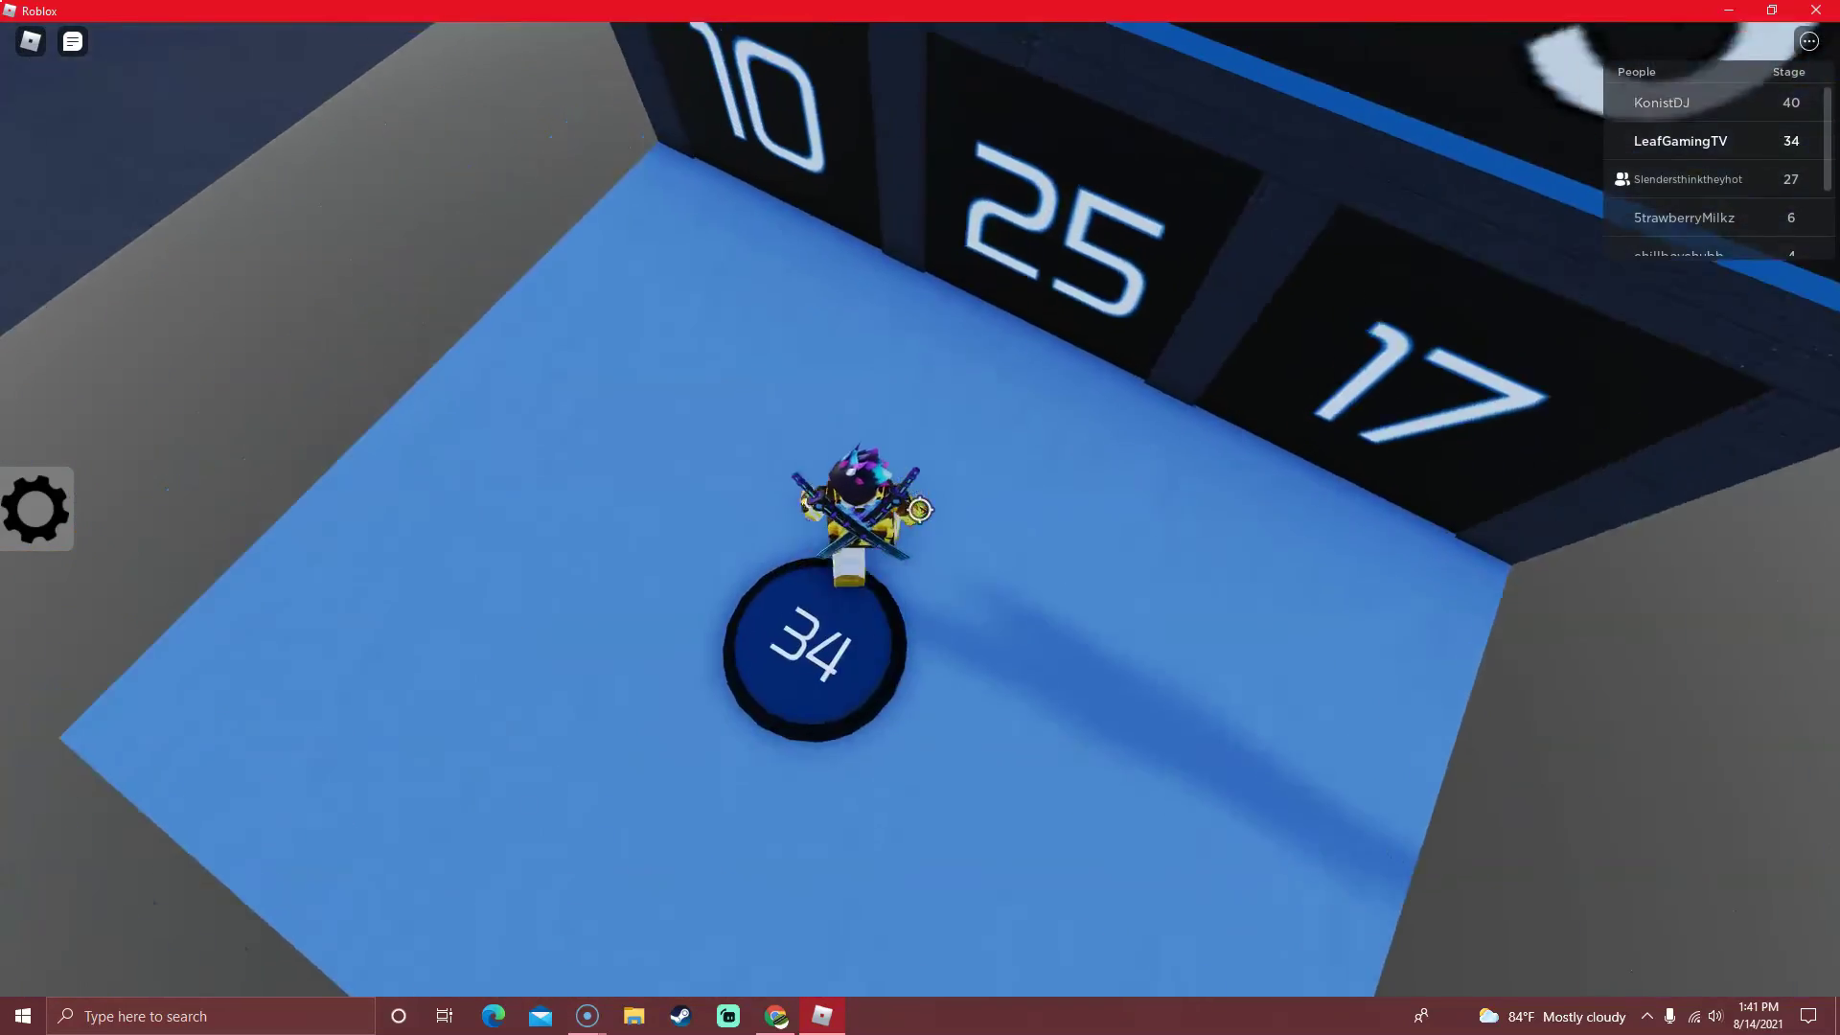
key("w")
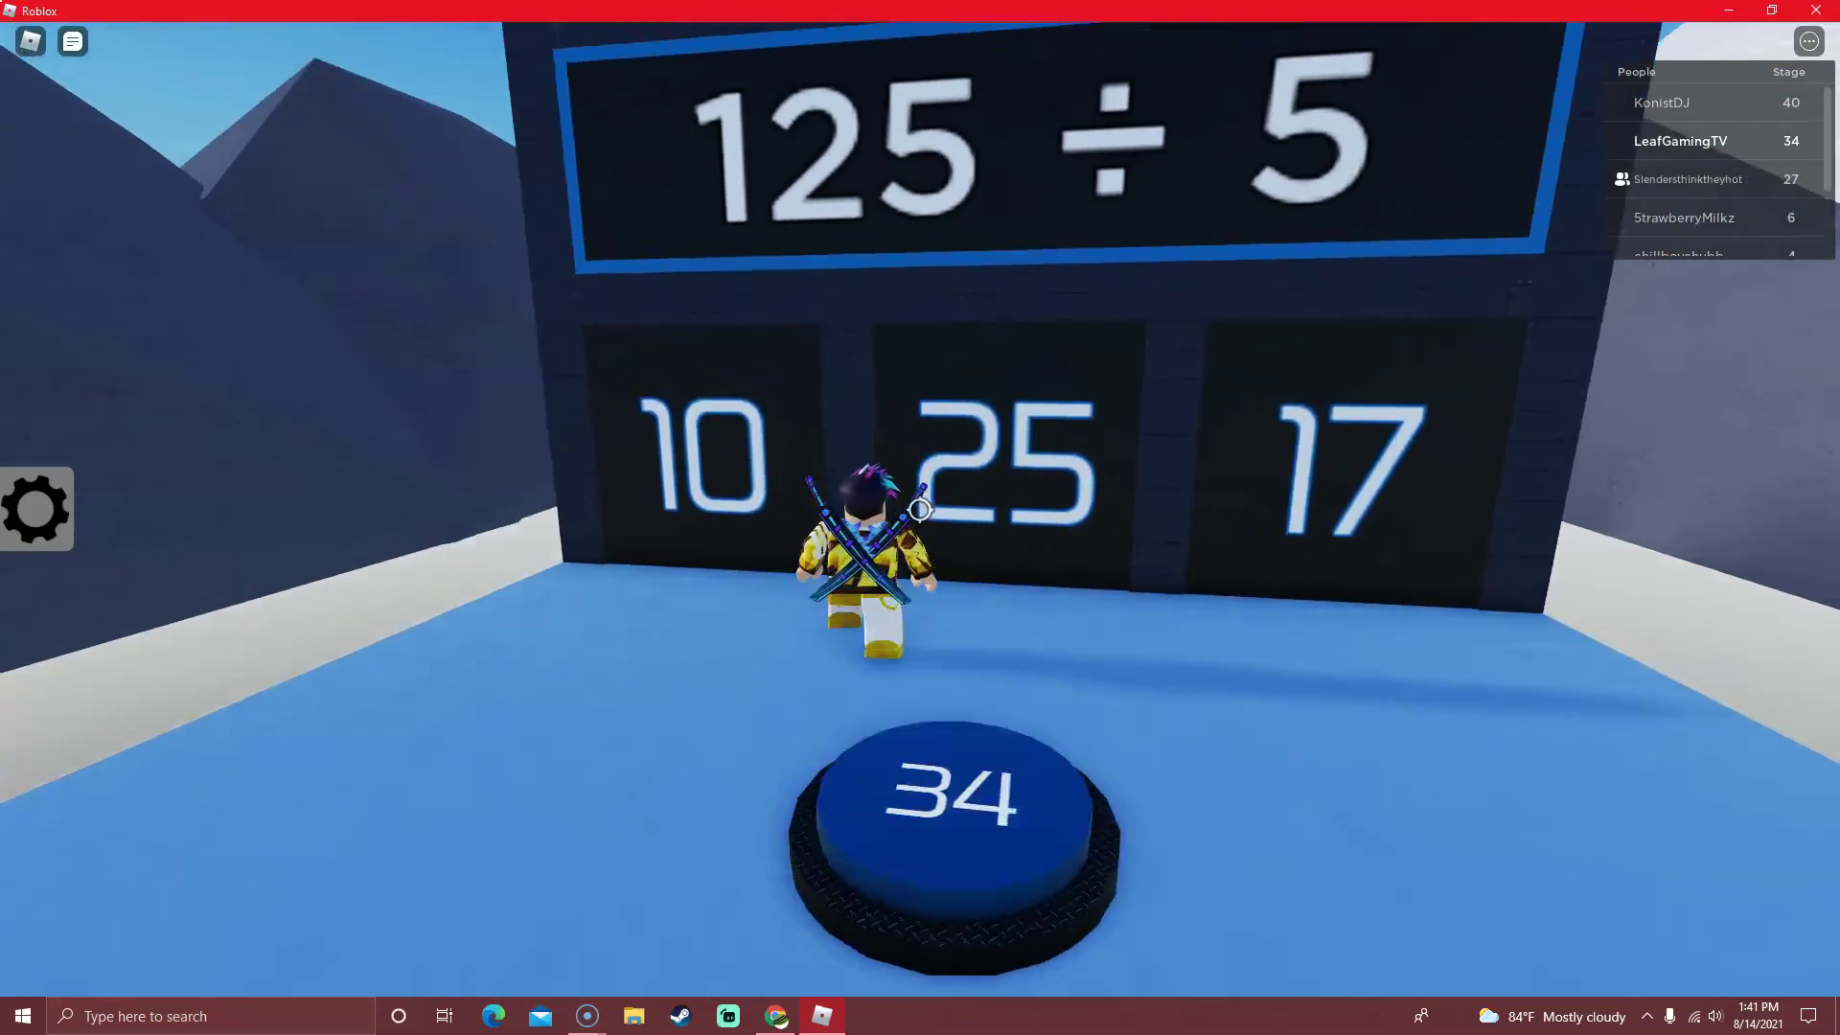
key("w")
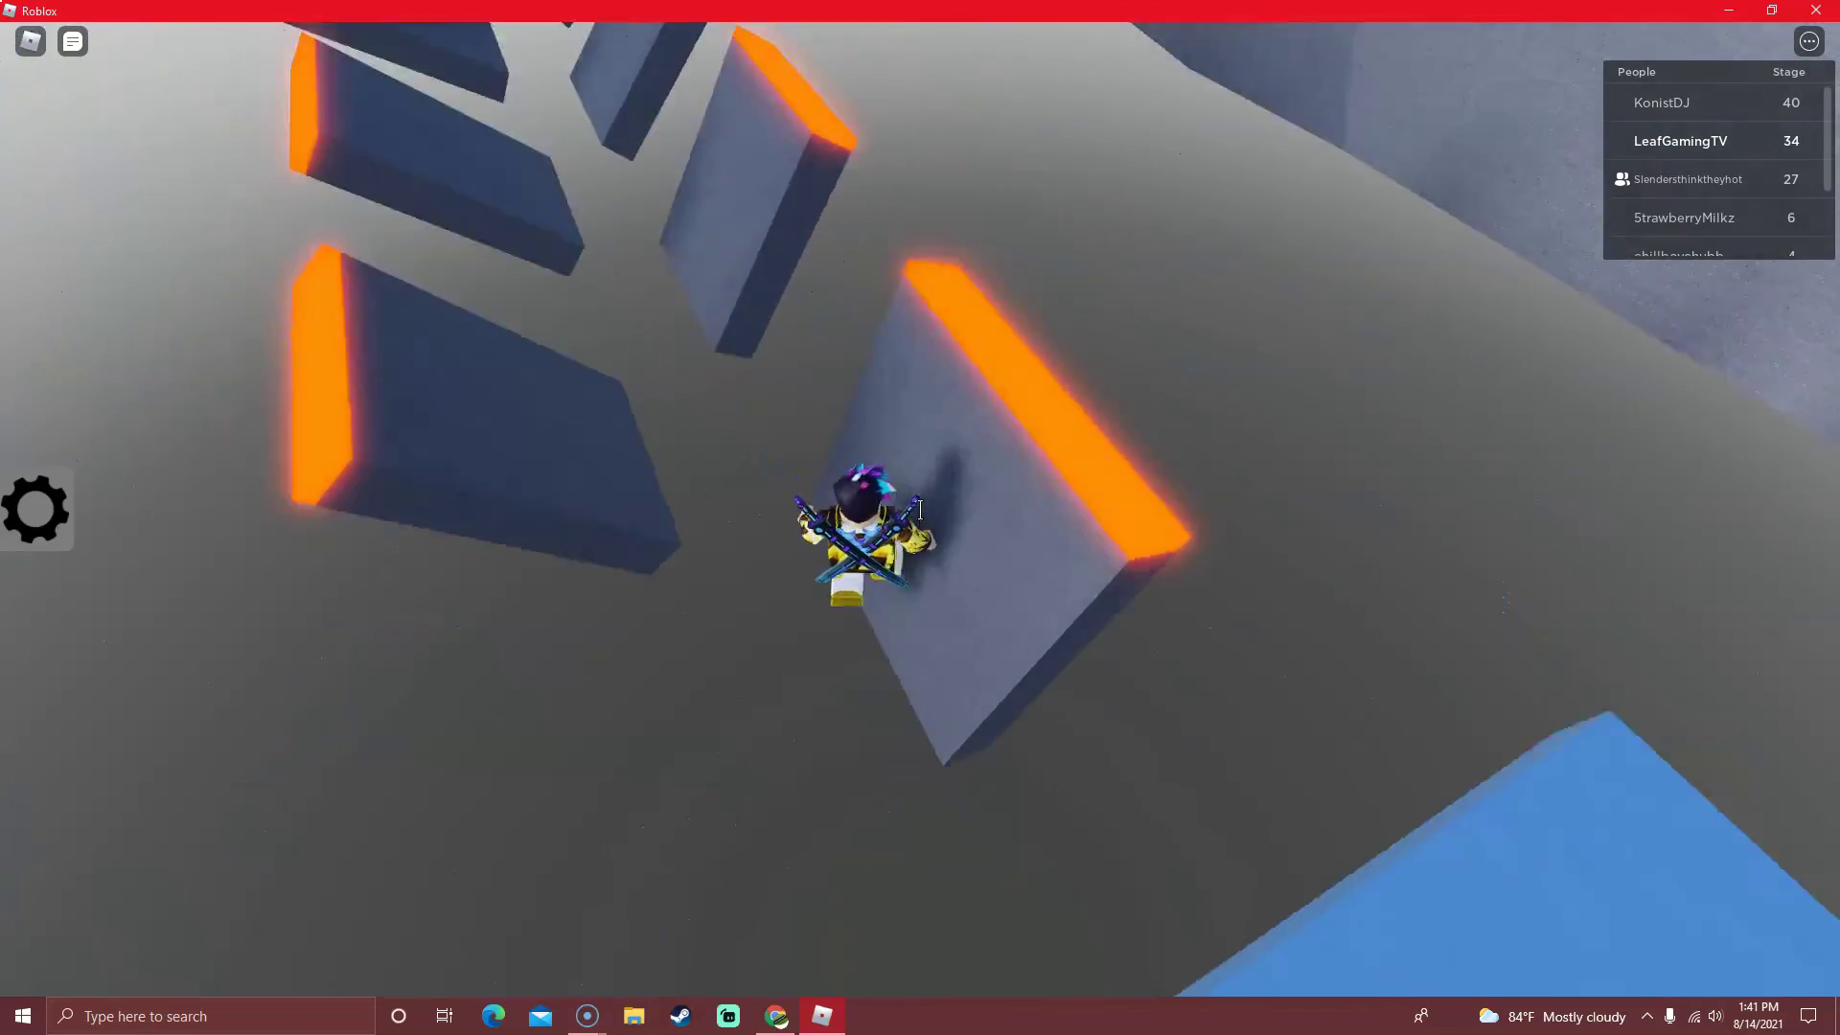
key("w")
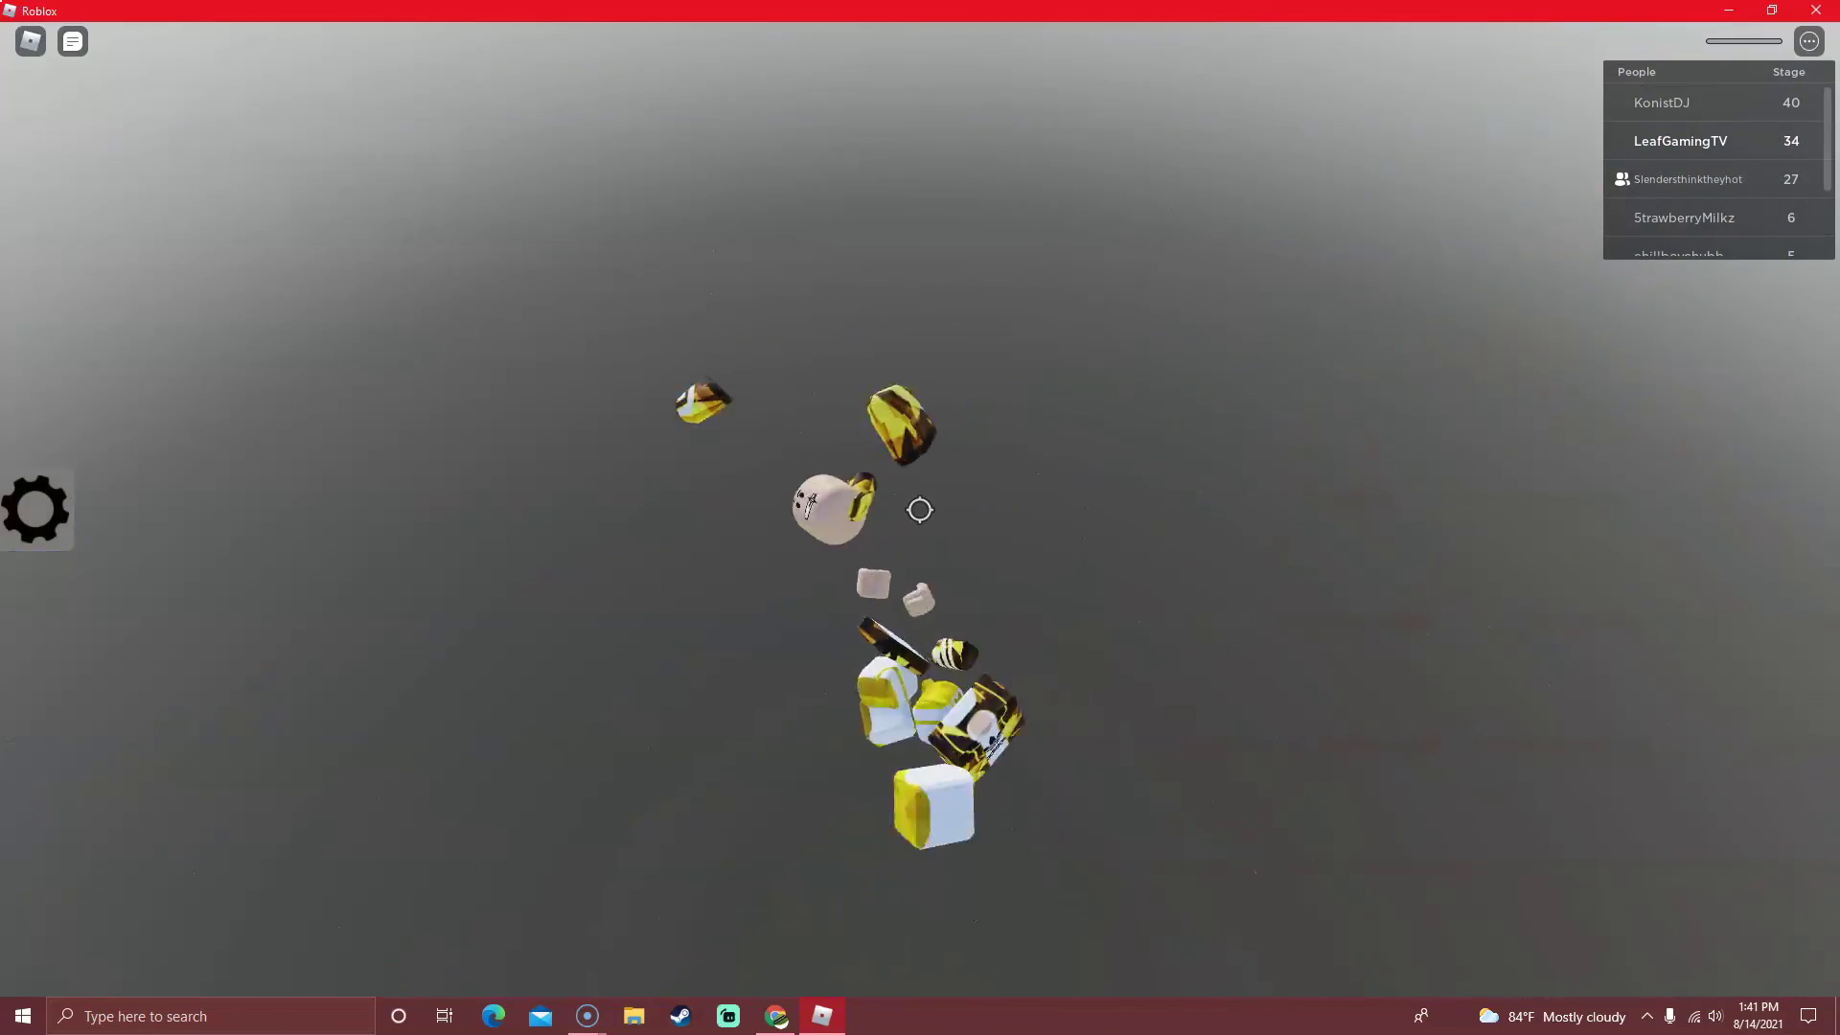
key("w")
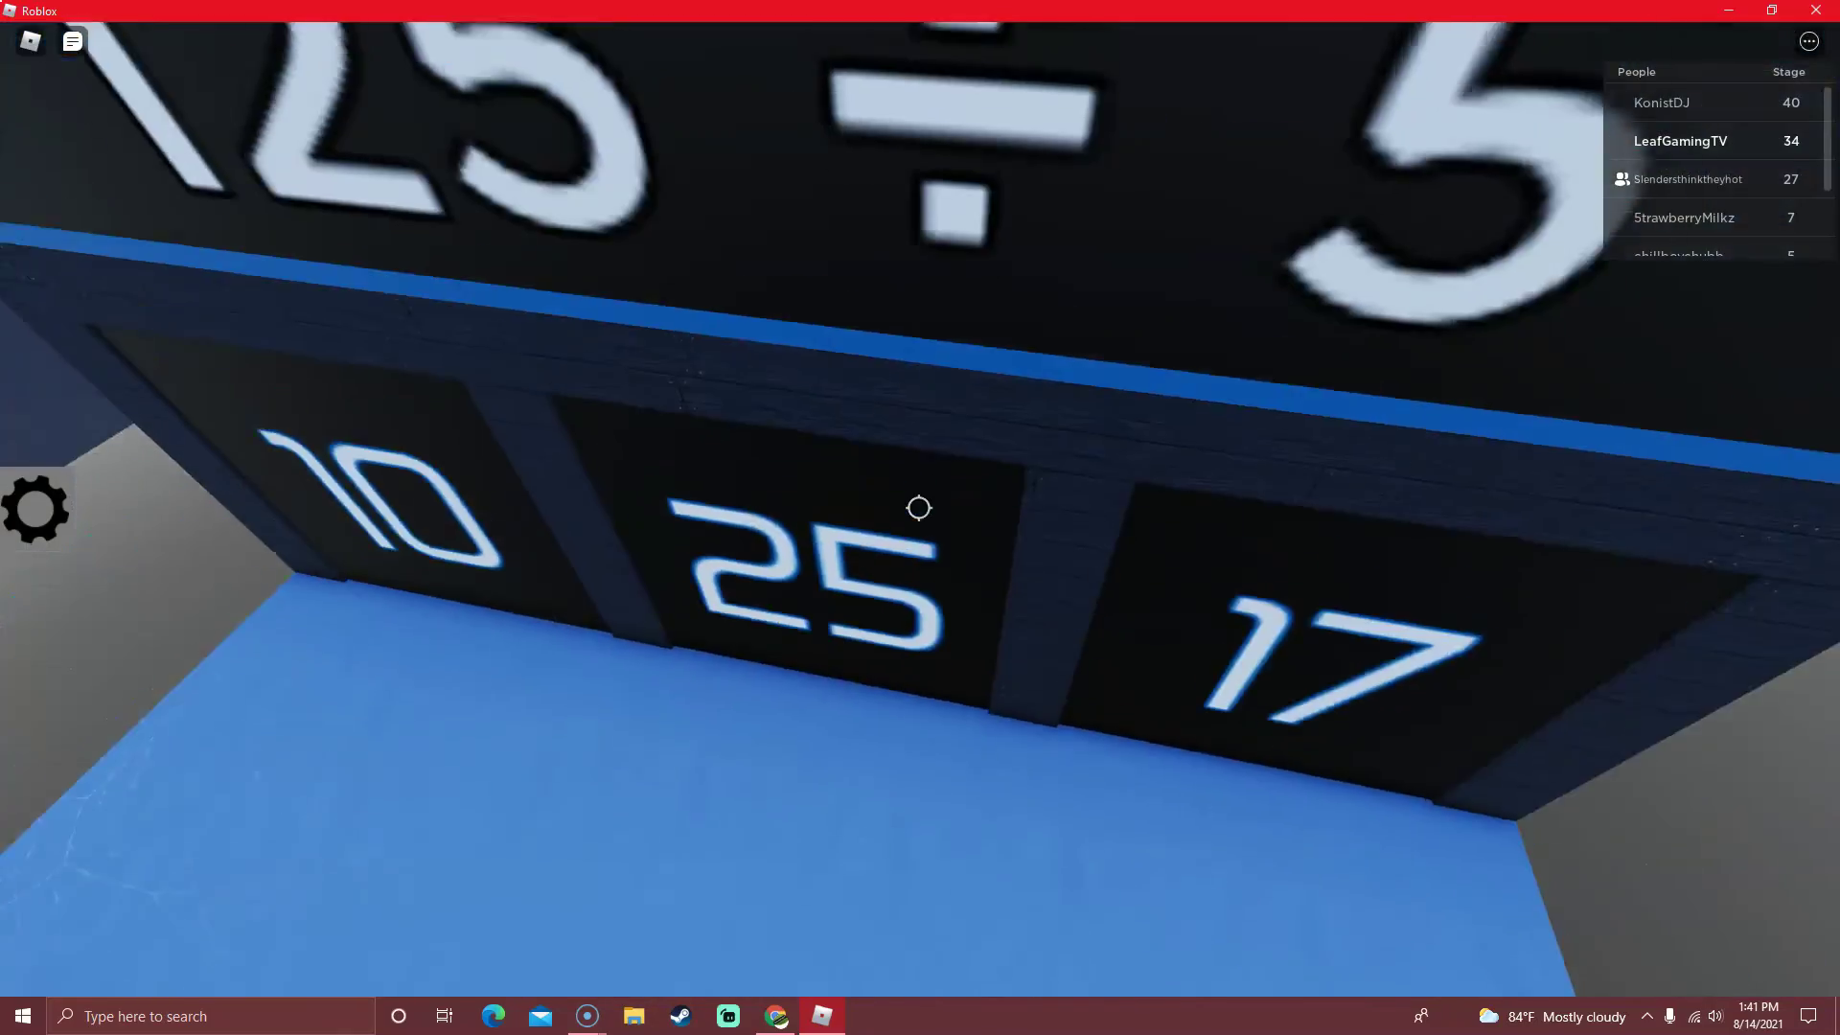
key("w")
Hop the orange-edged grey blocks onto the stage 35 checkpoint by the 200 ÷ 4 board.
key("space")
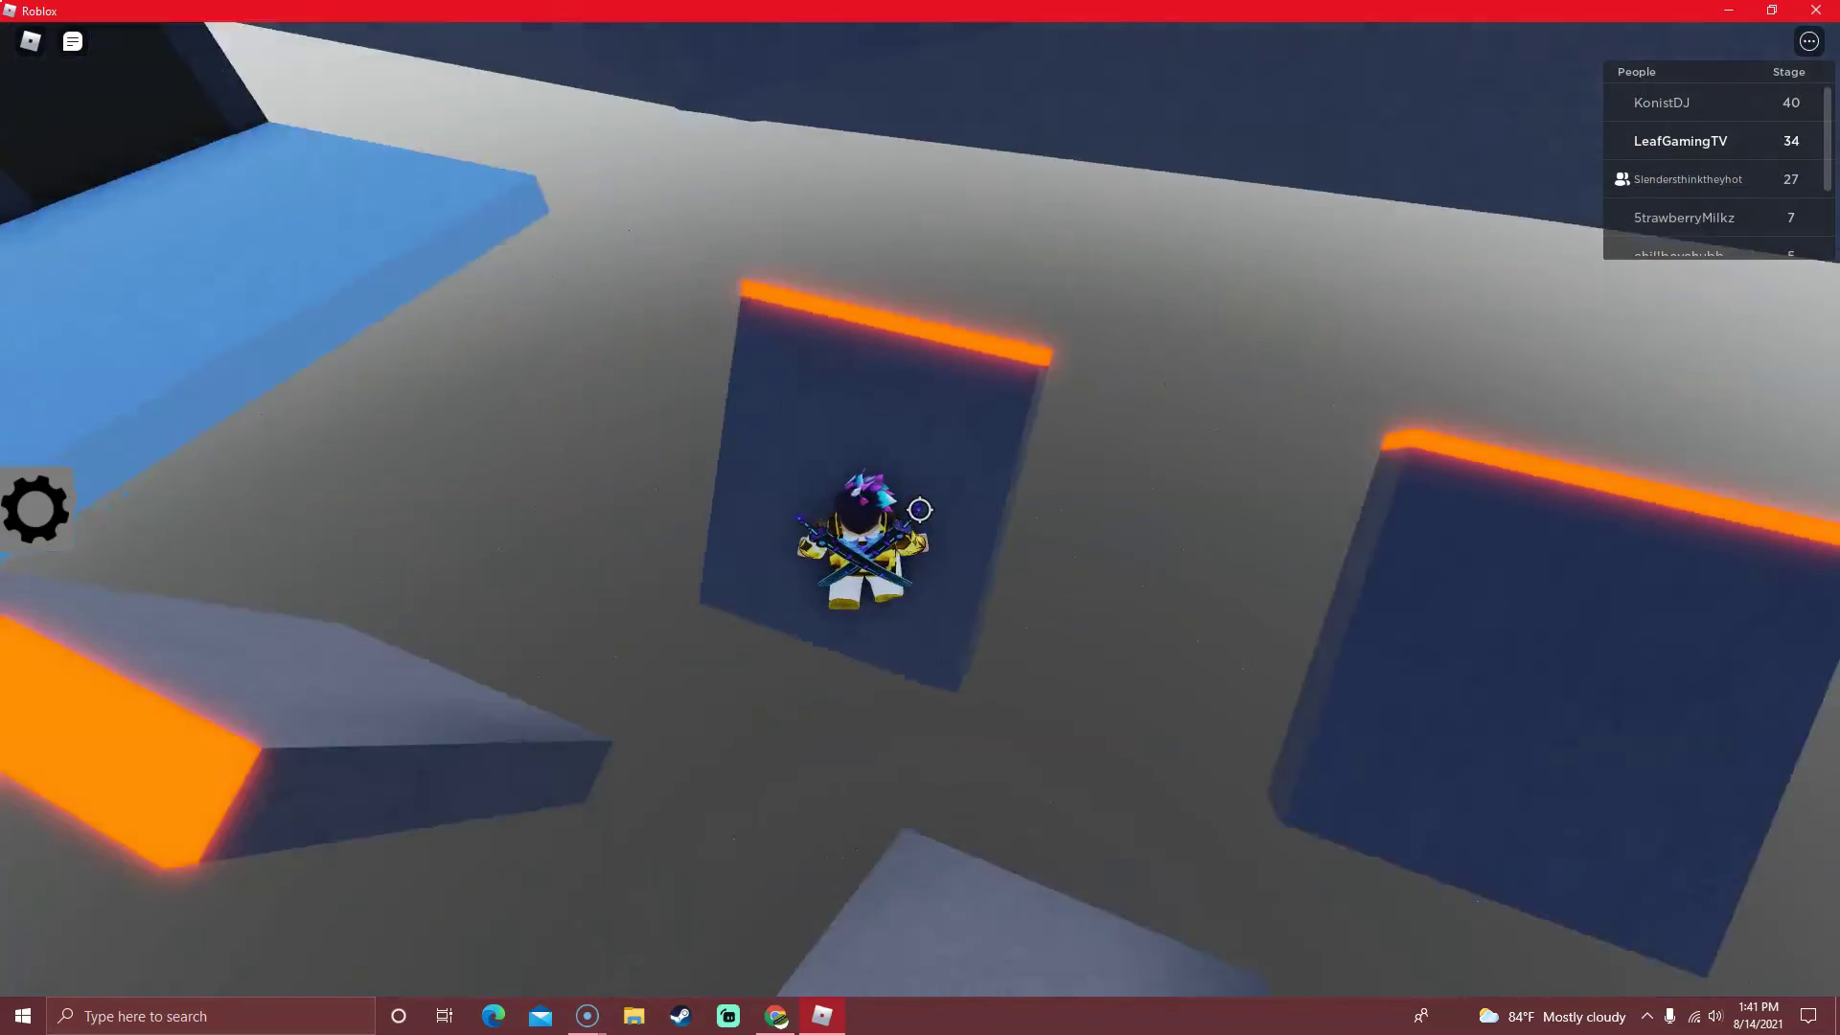
key("space")
key("w")
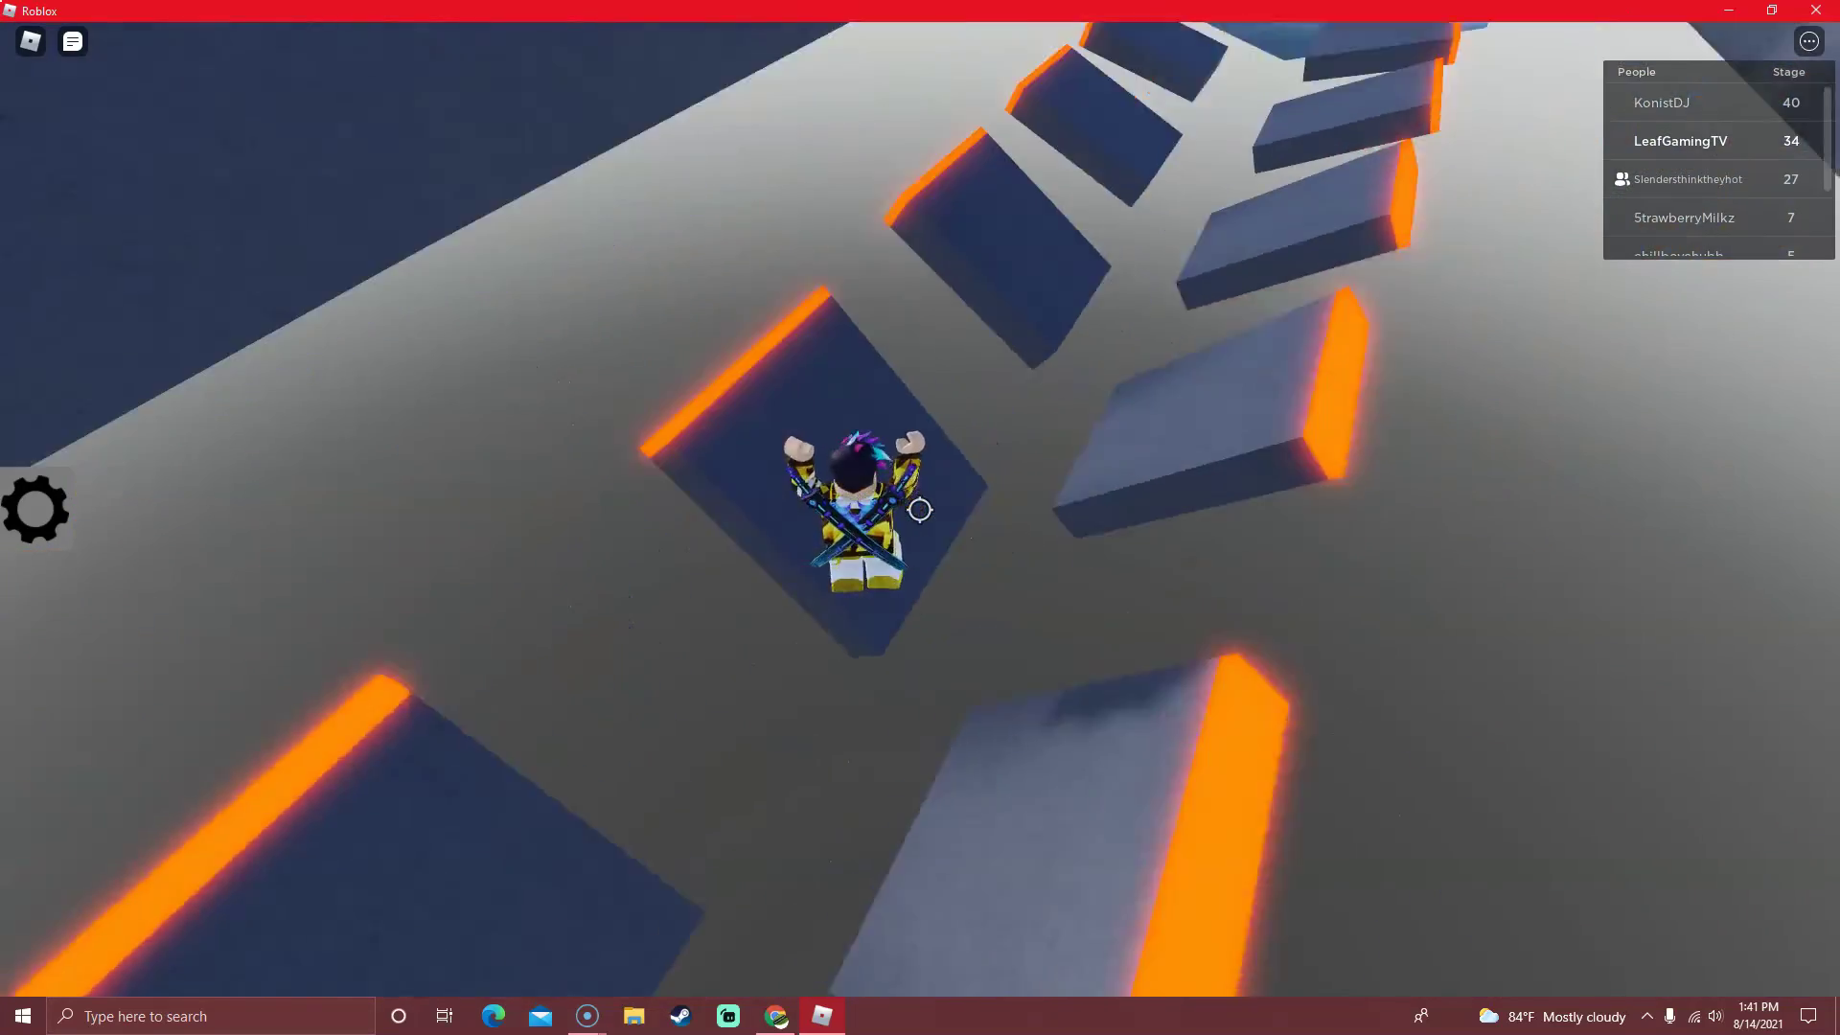
key("space")
key("w")
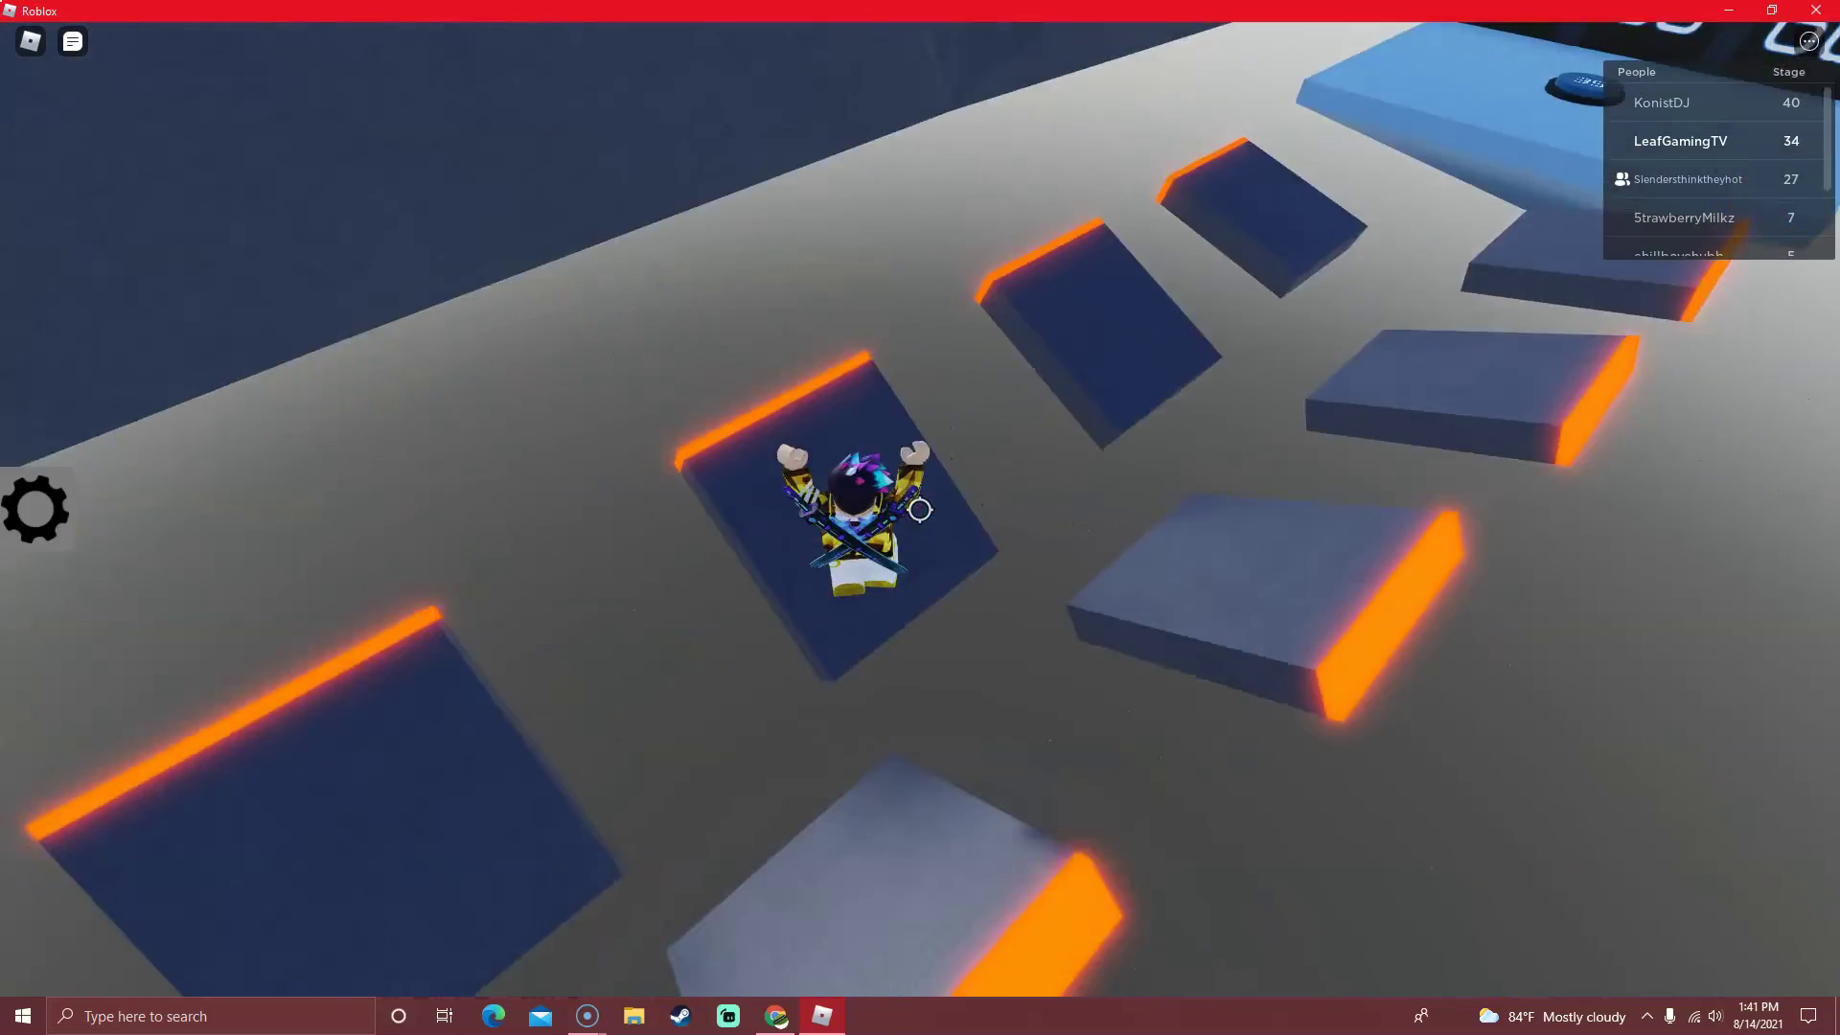
key("w")
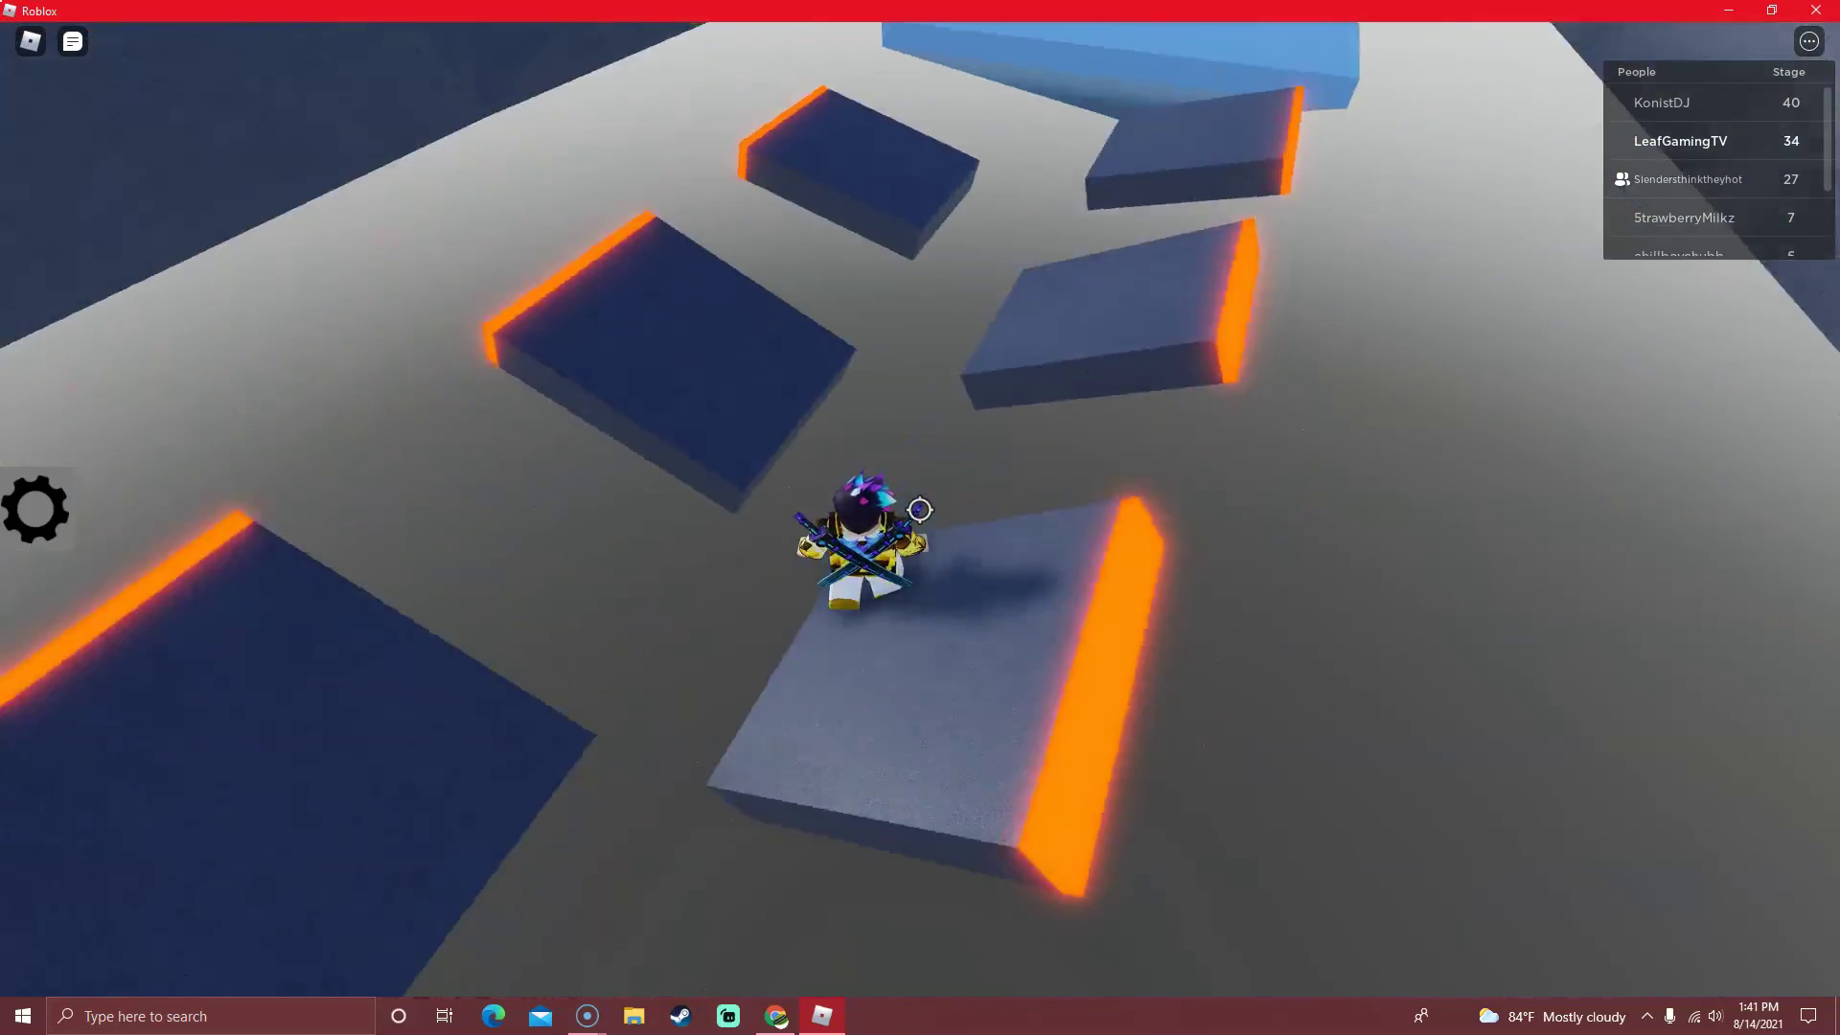
key("space")
key("w")
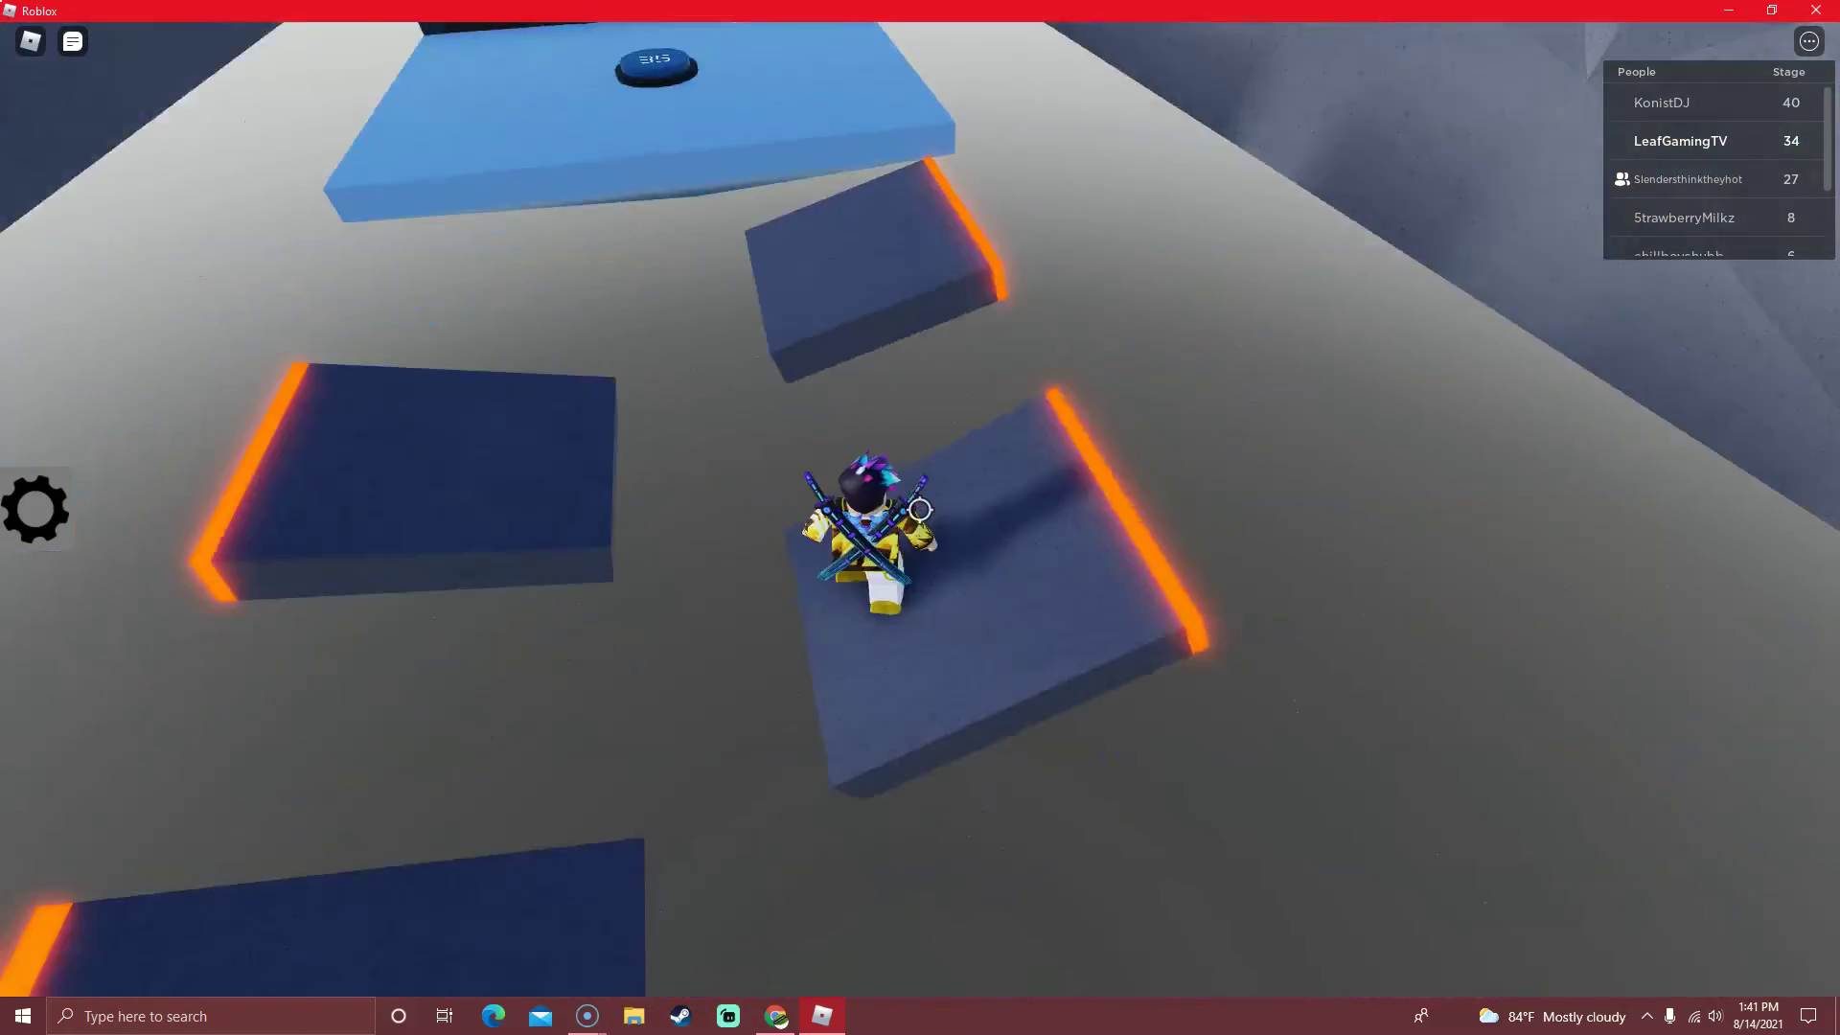
key("space")
key("w")
key("space")
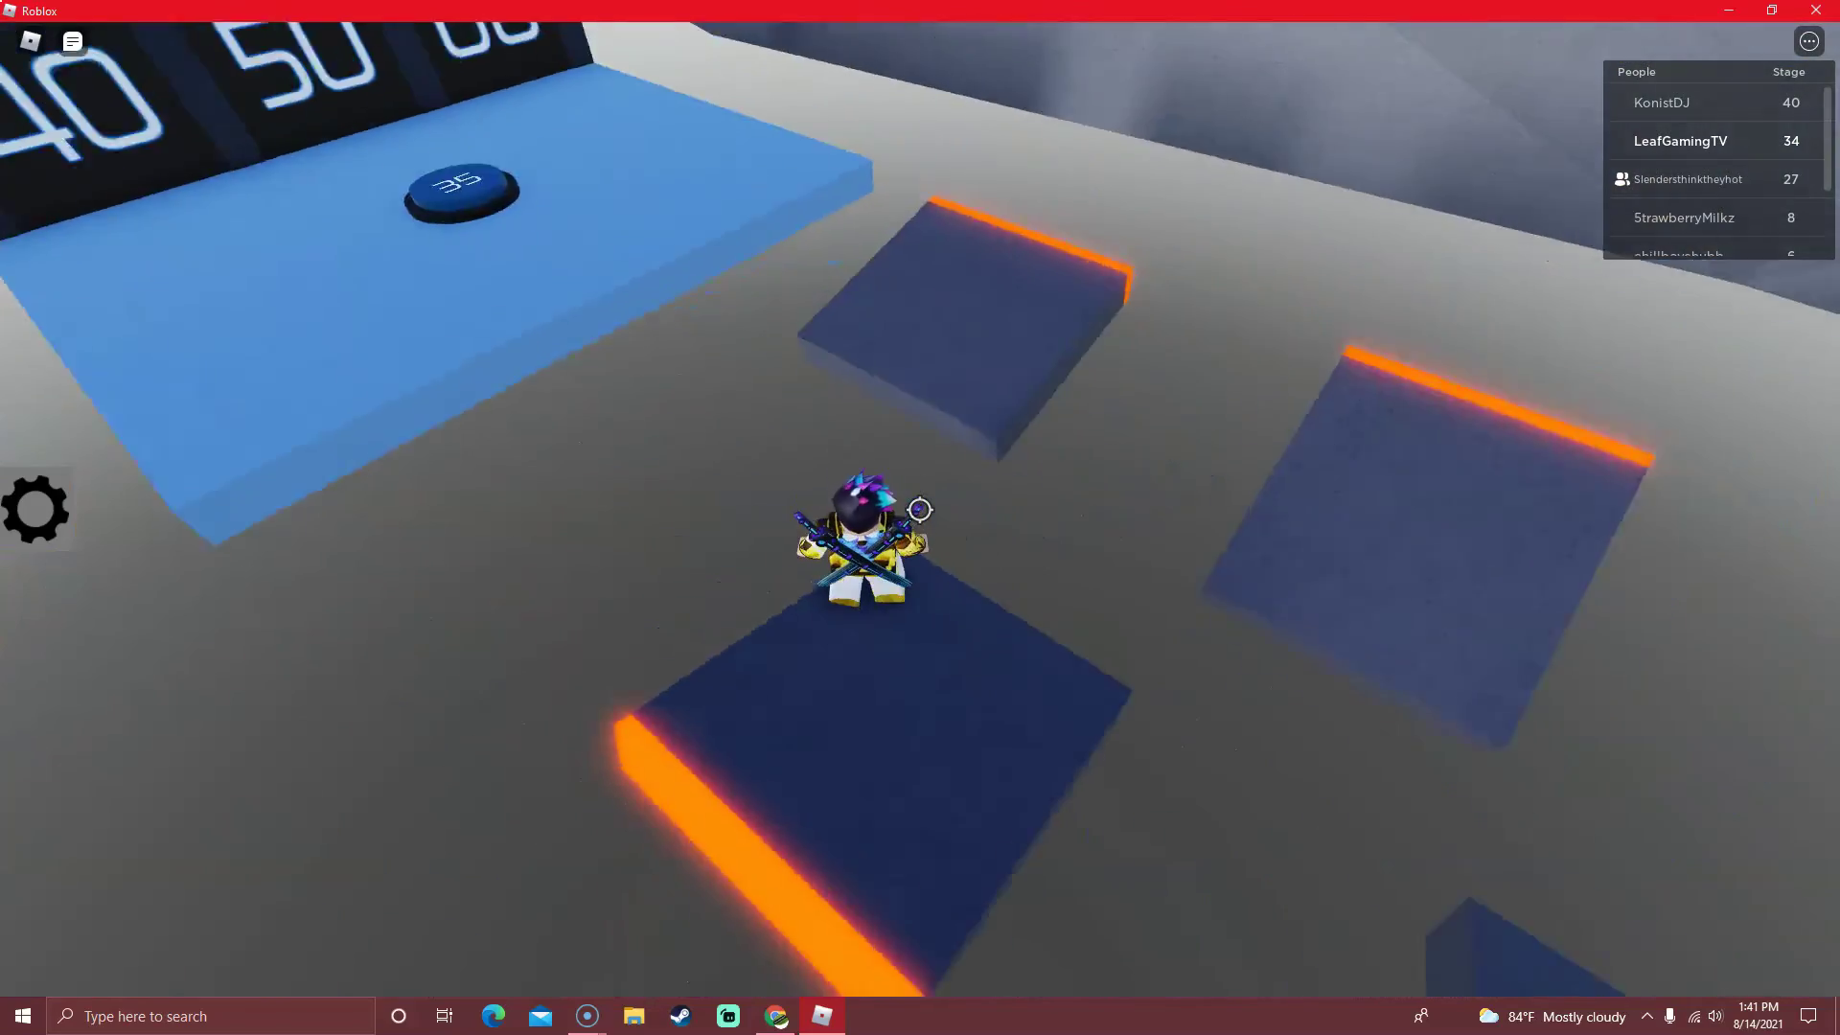
key("space")
key("w")
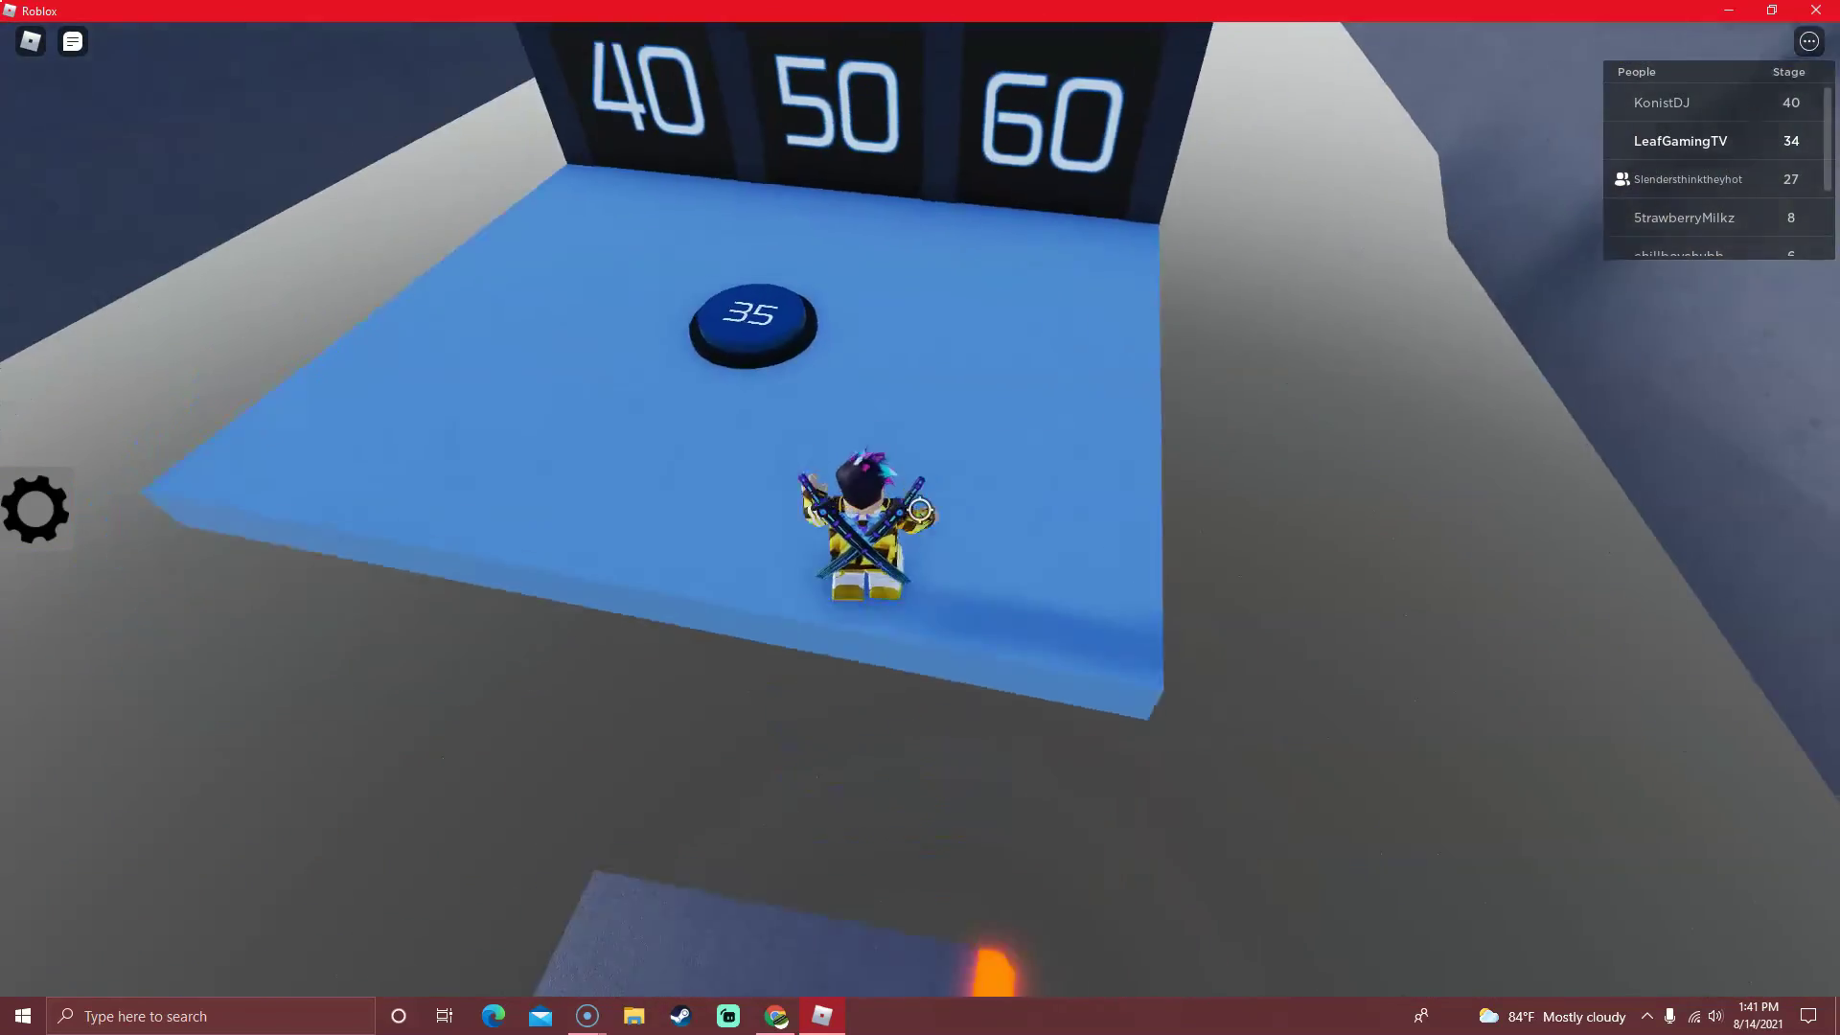
key("w")
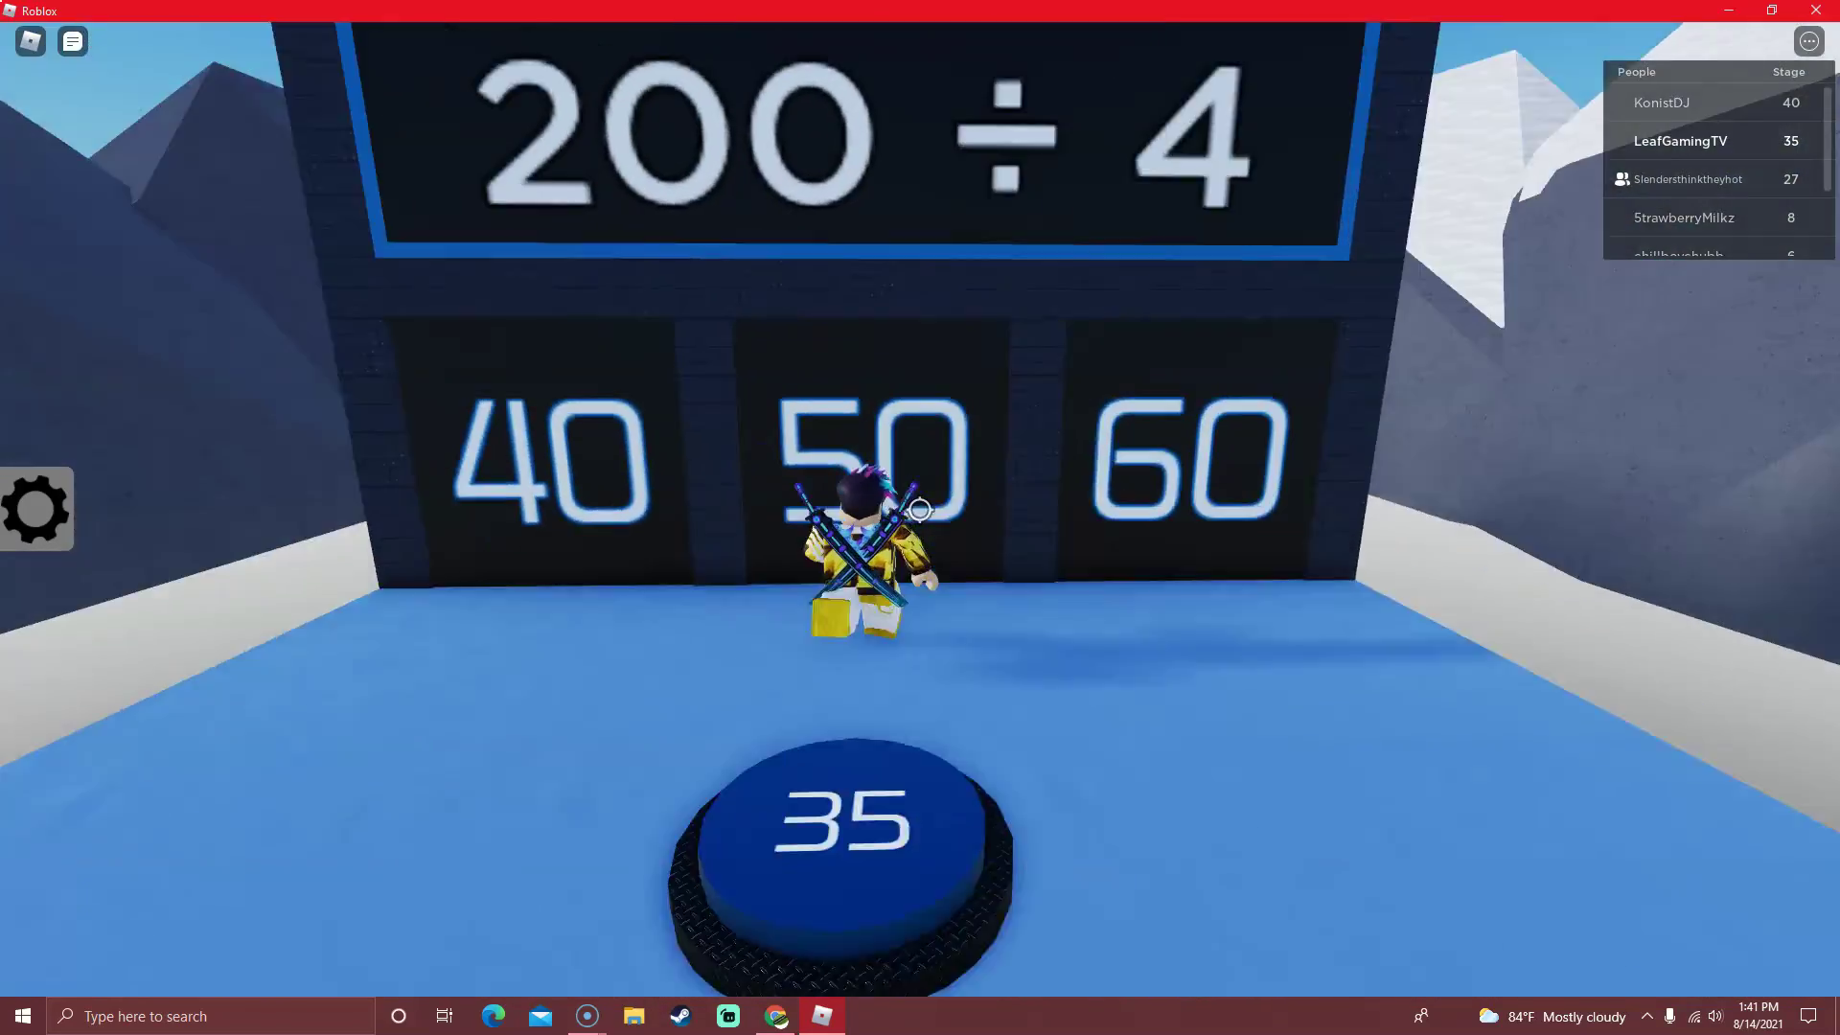
Answer 200 ÷ 4 with 50 and walk the narrow beams to the stage 36 platform.
key("w")
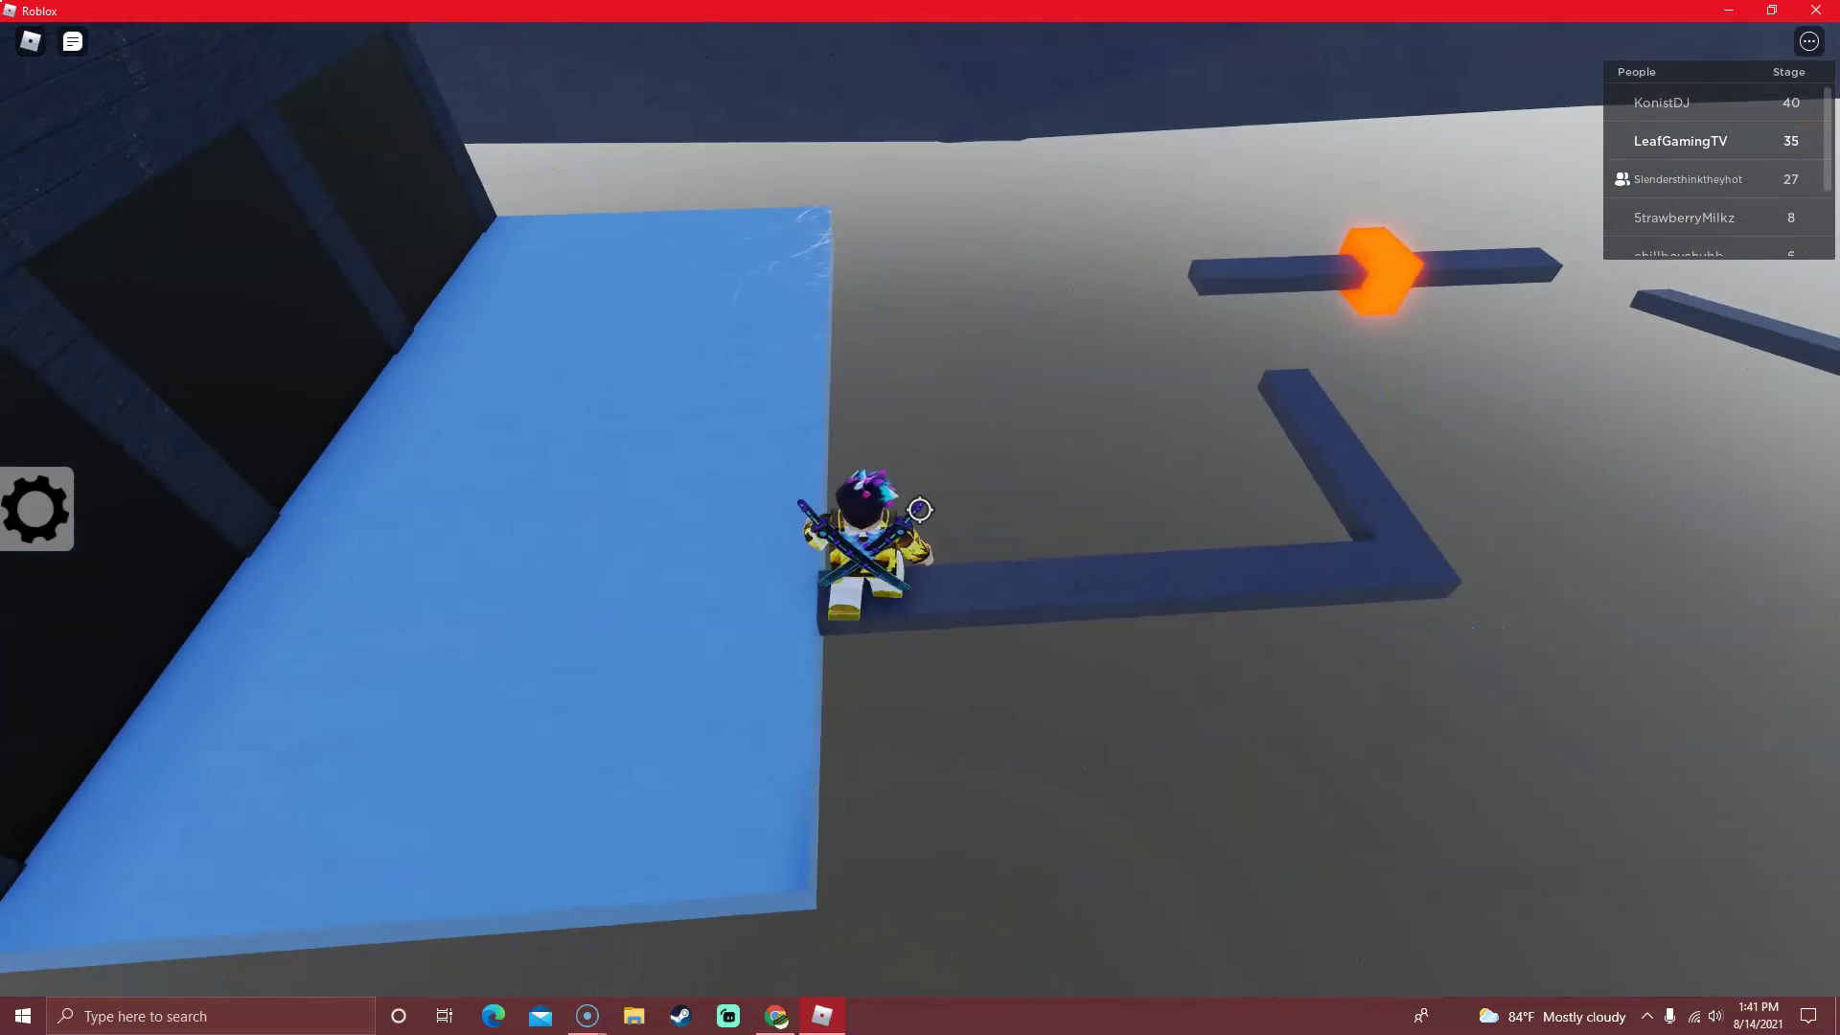
key("d")
key("w")
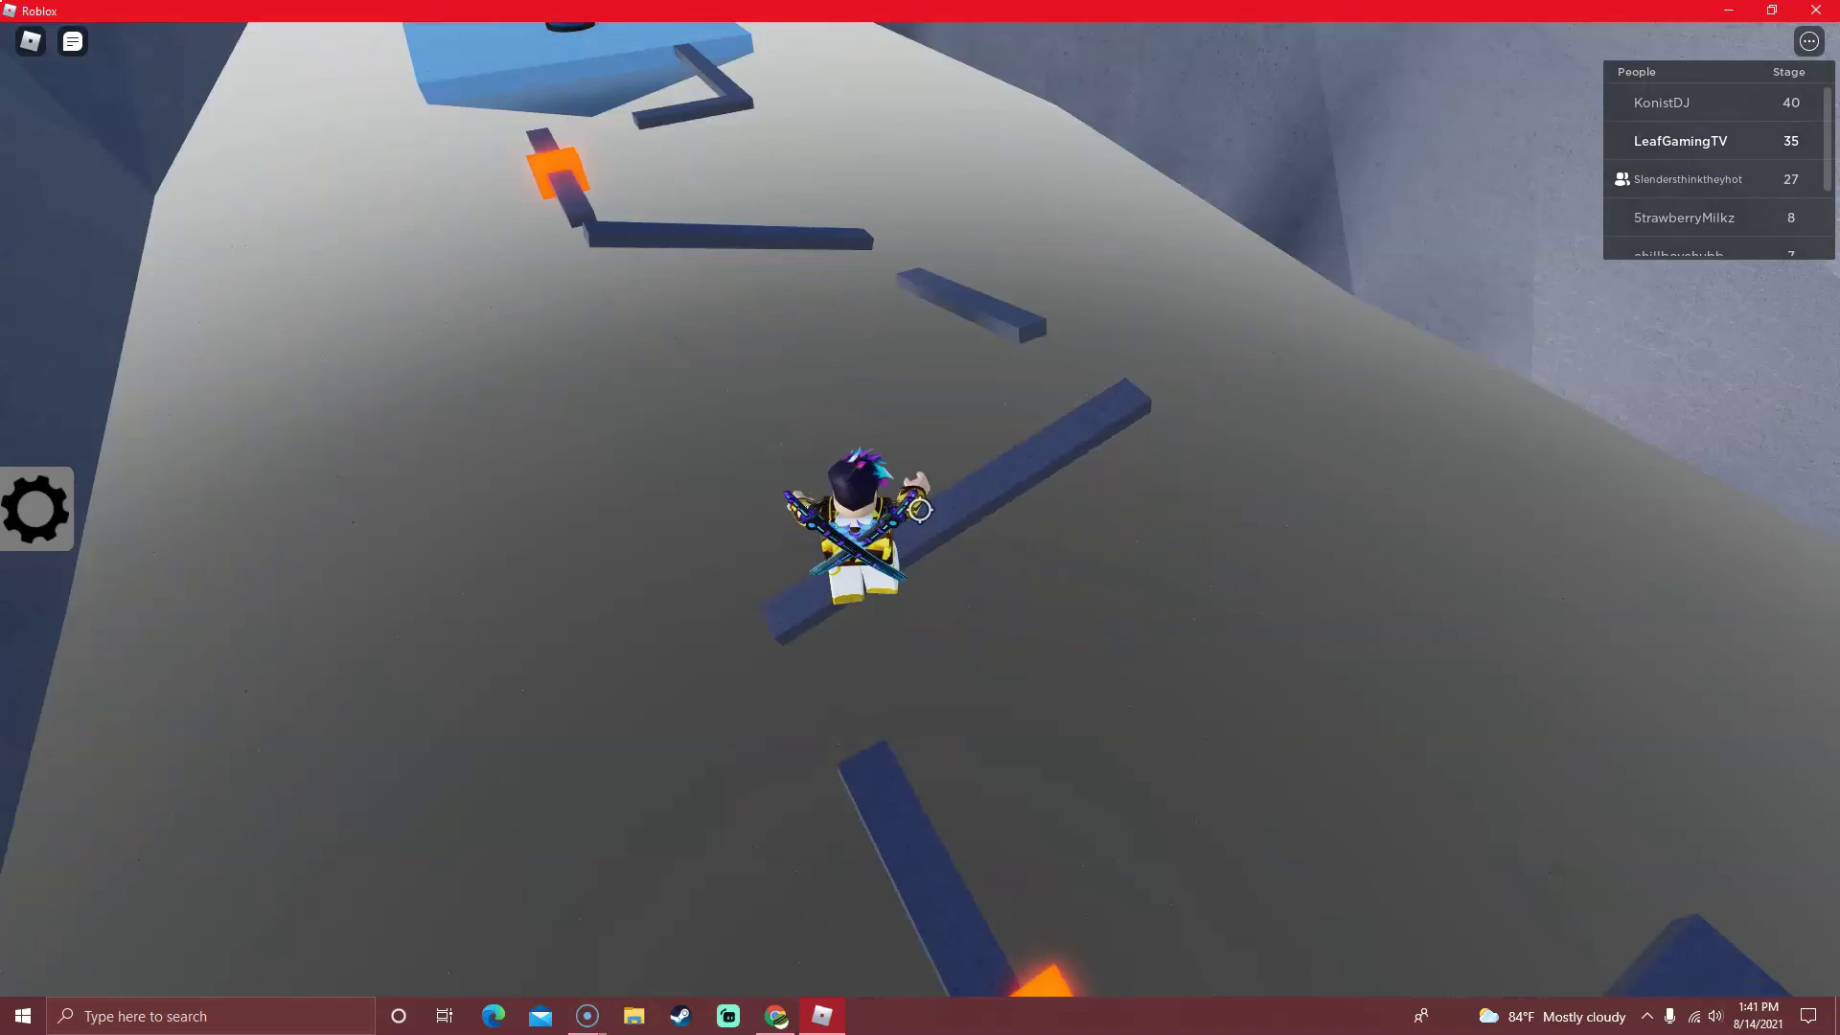
key("w")
key("w")
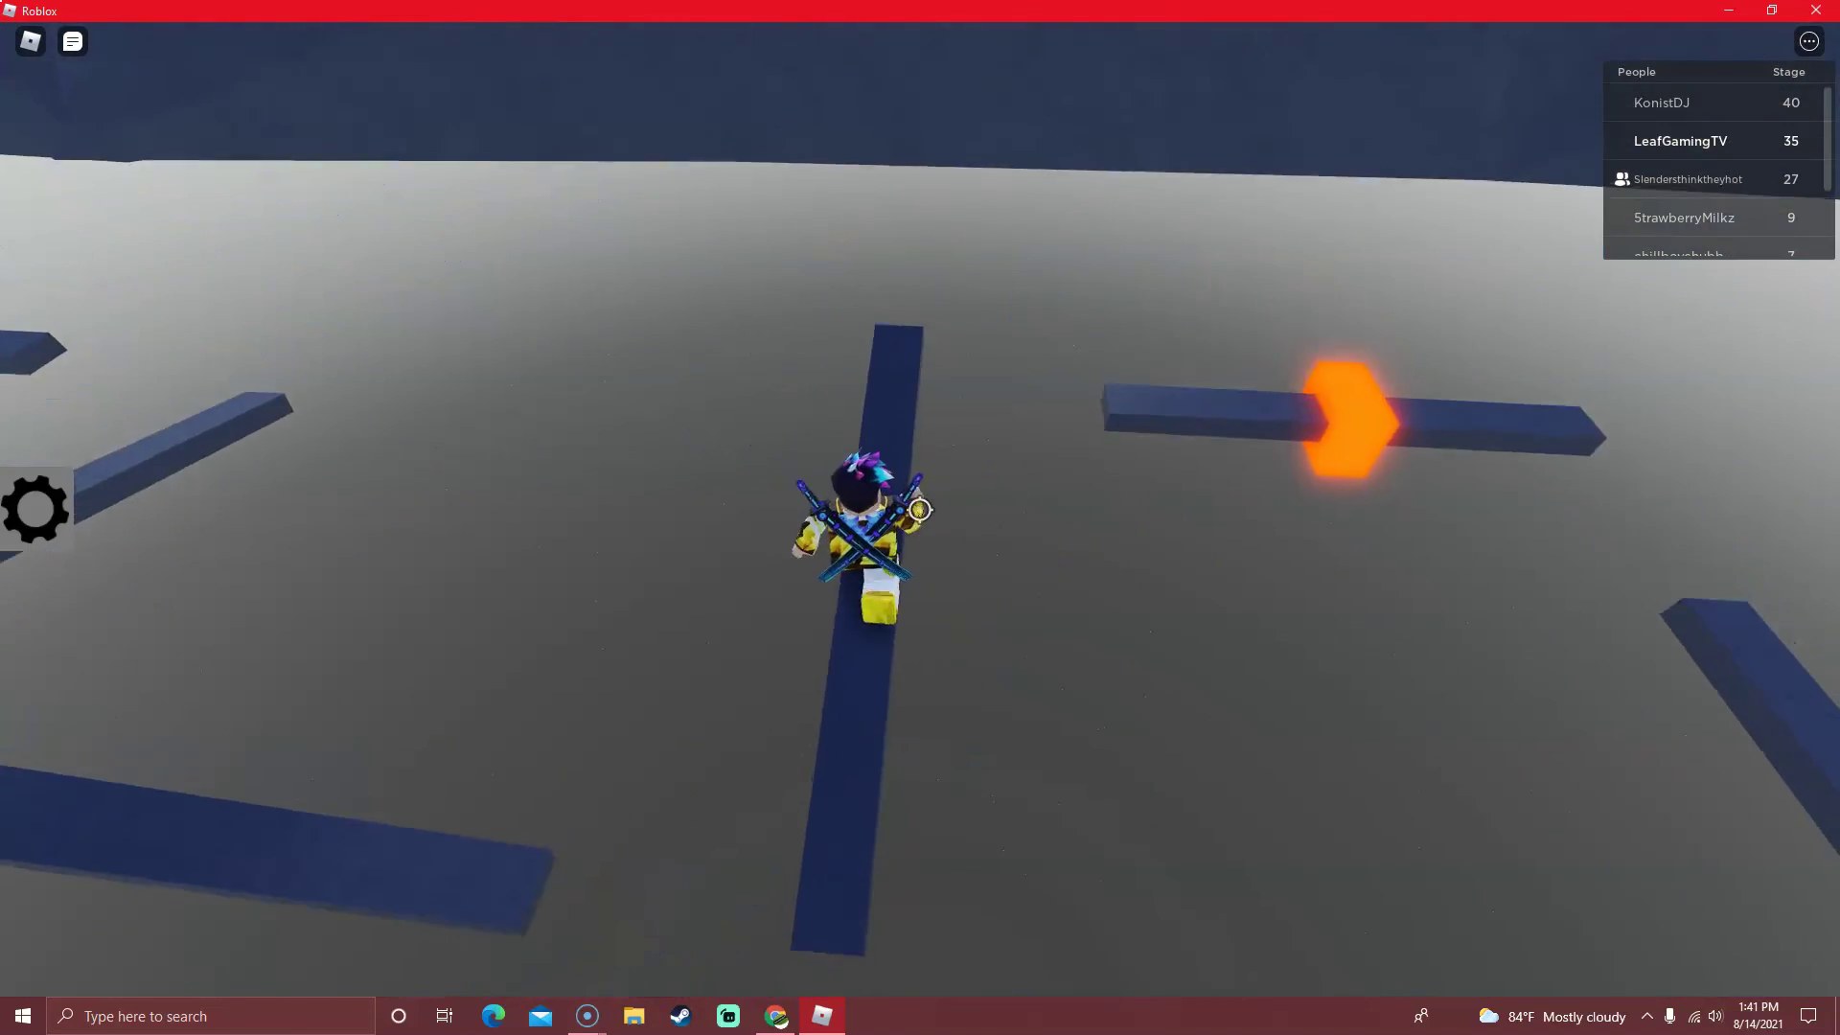
key("w")
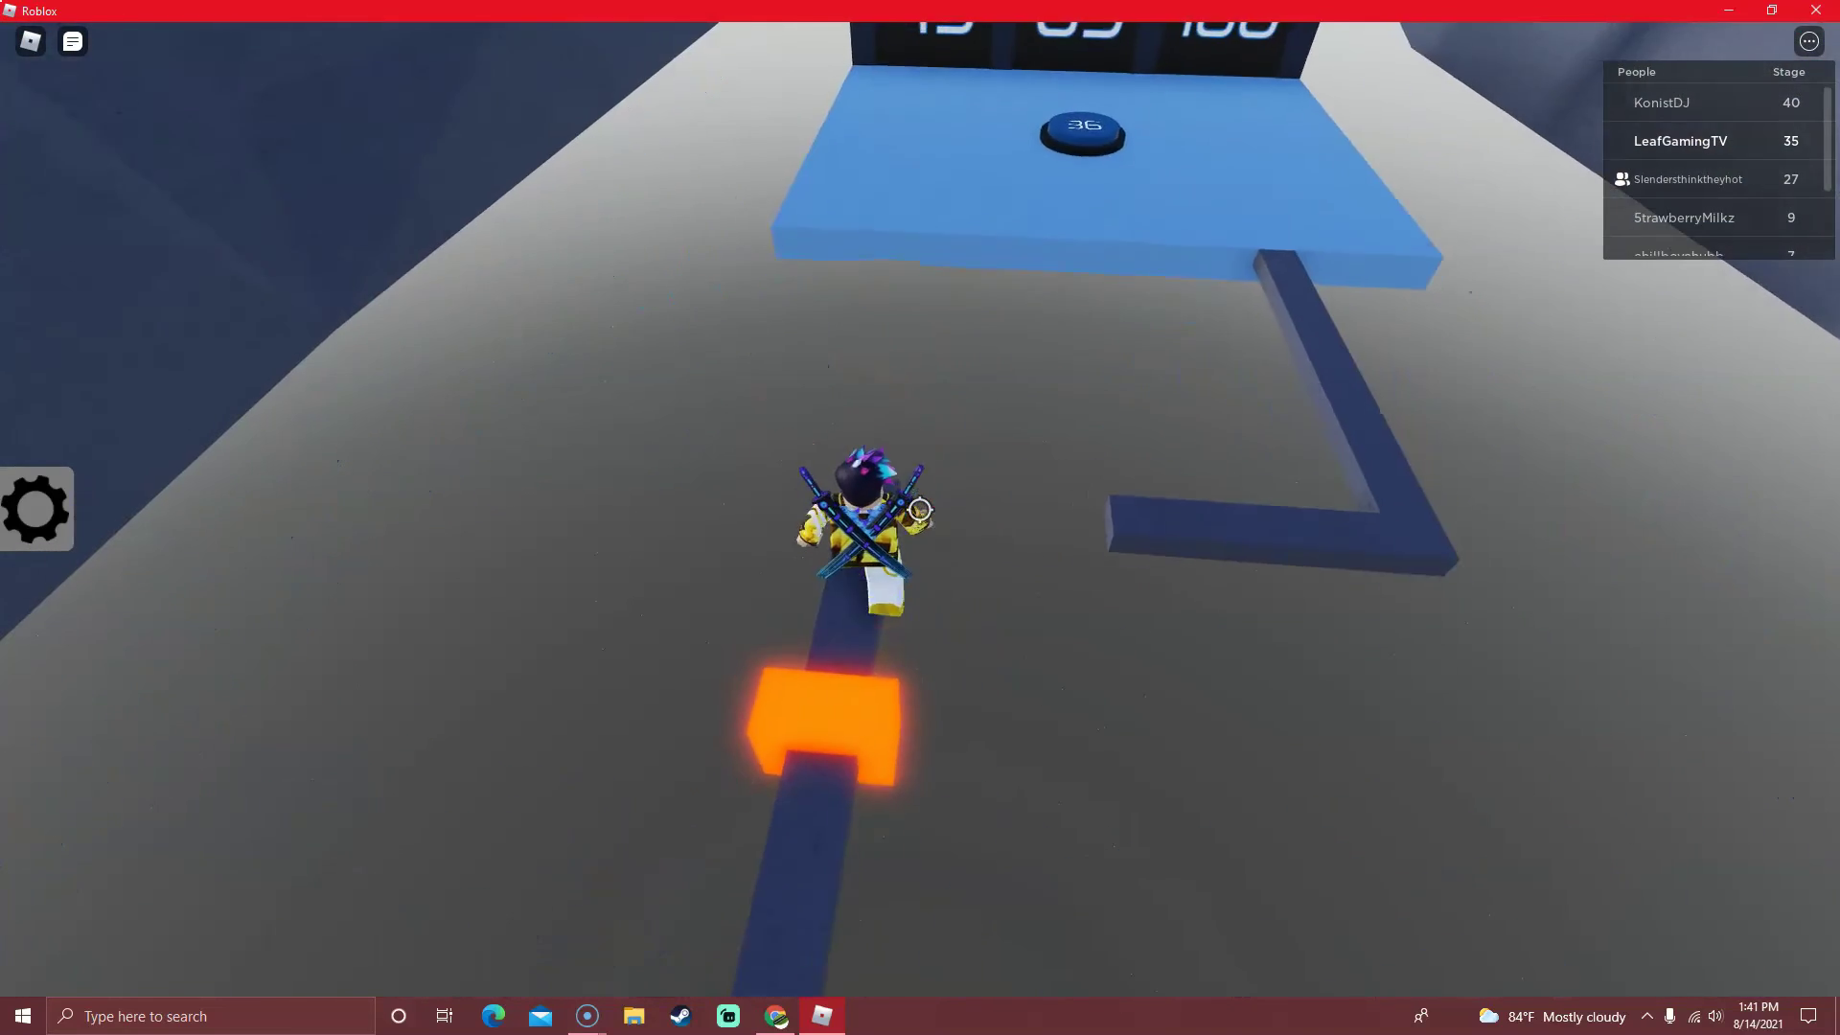
key("w")
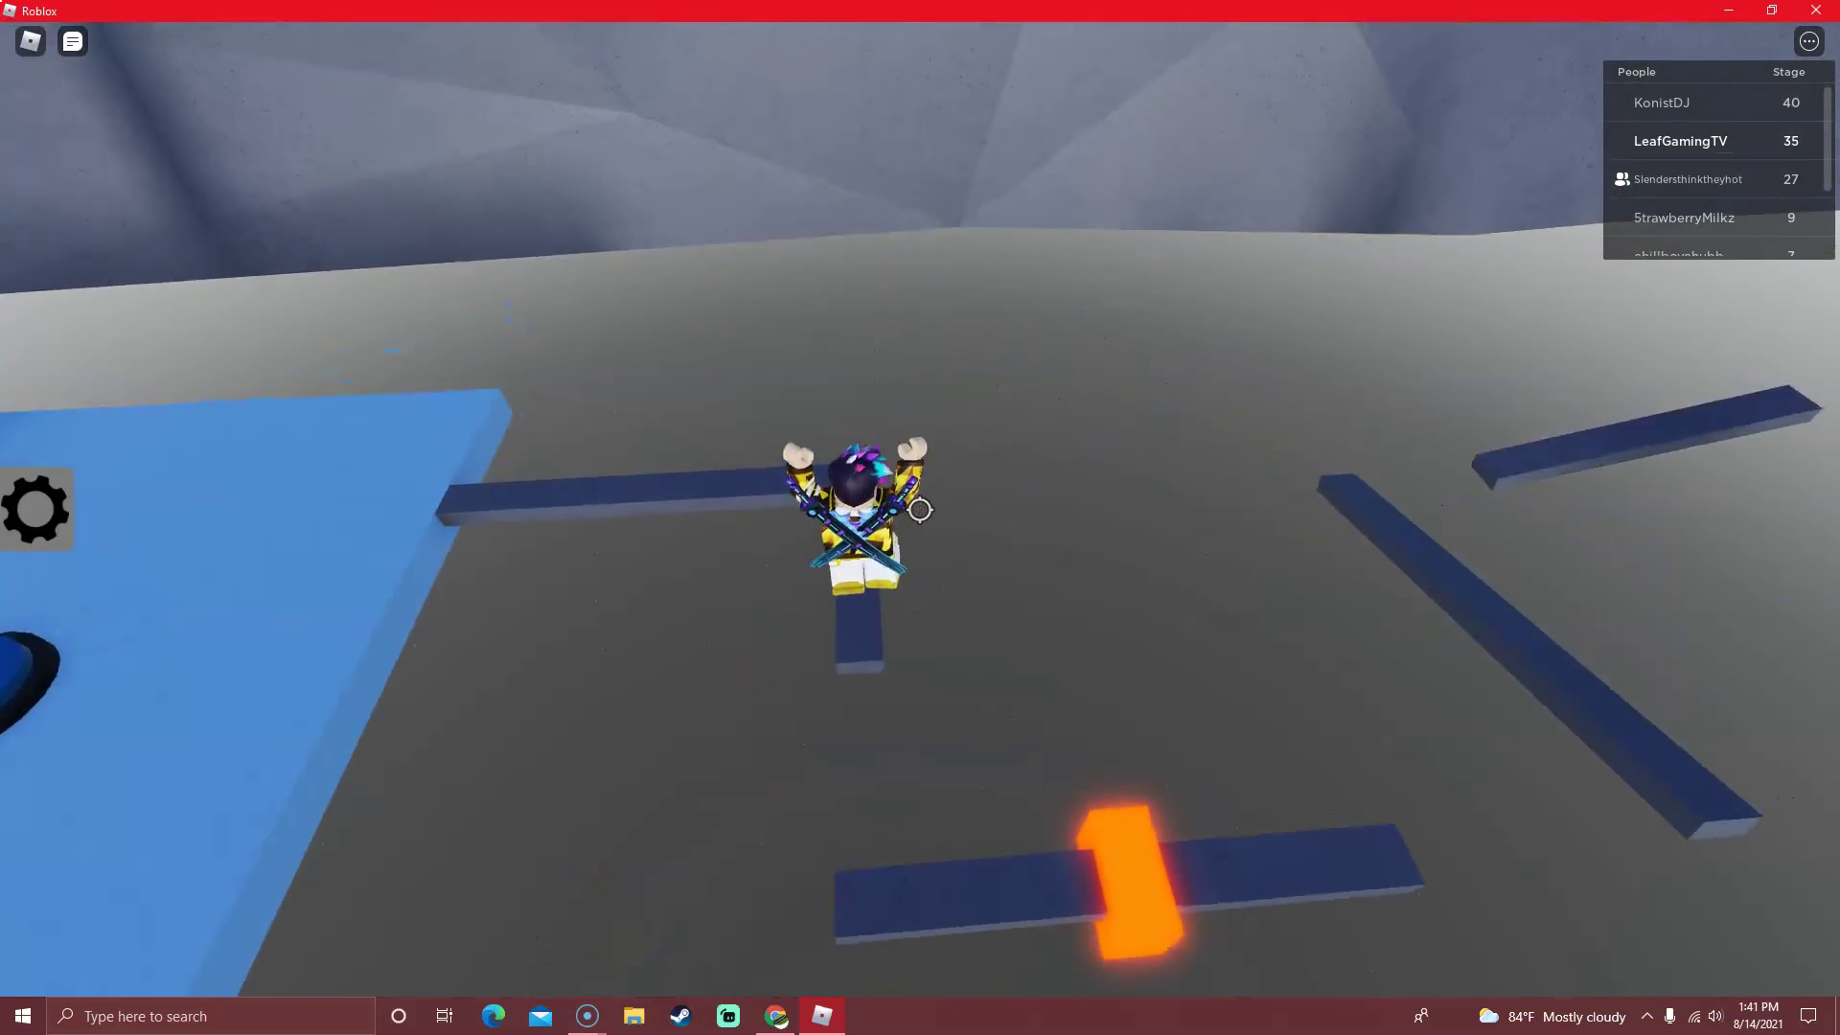
key("w")
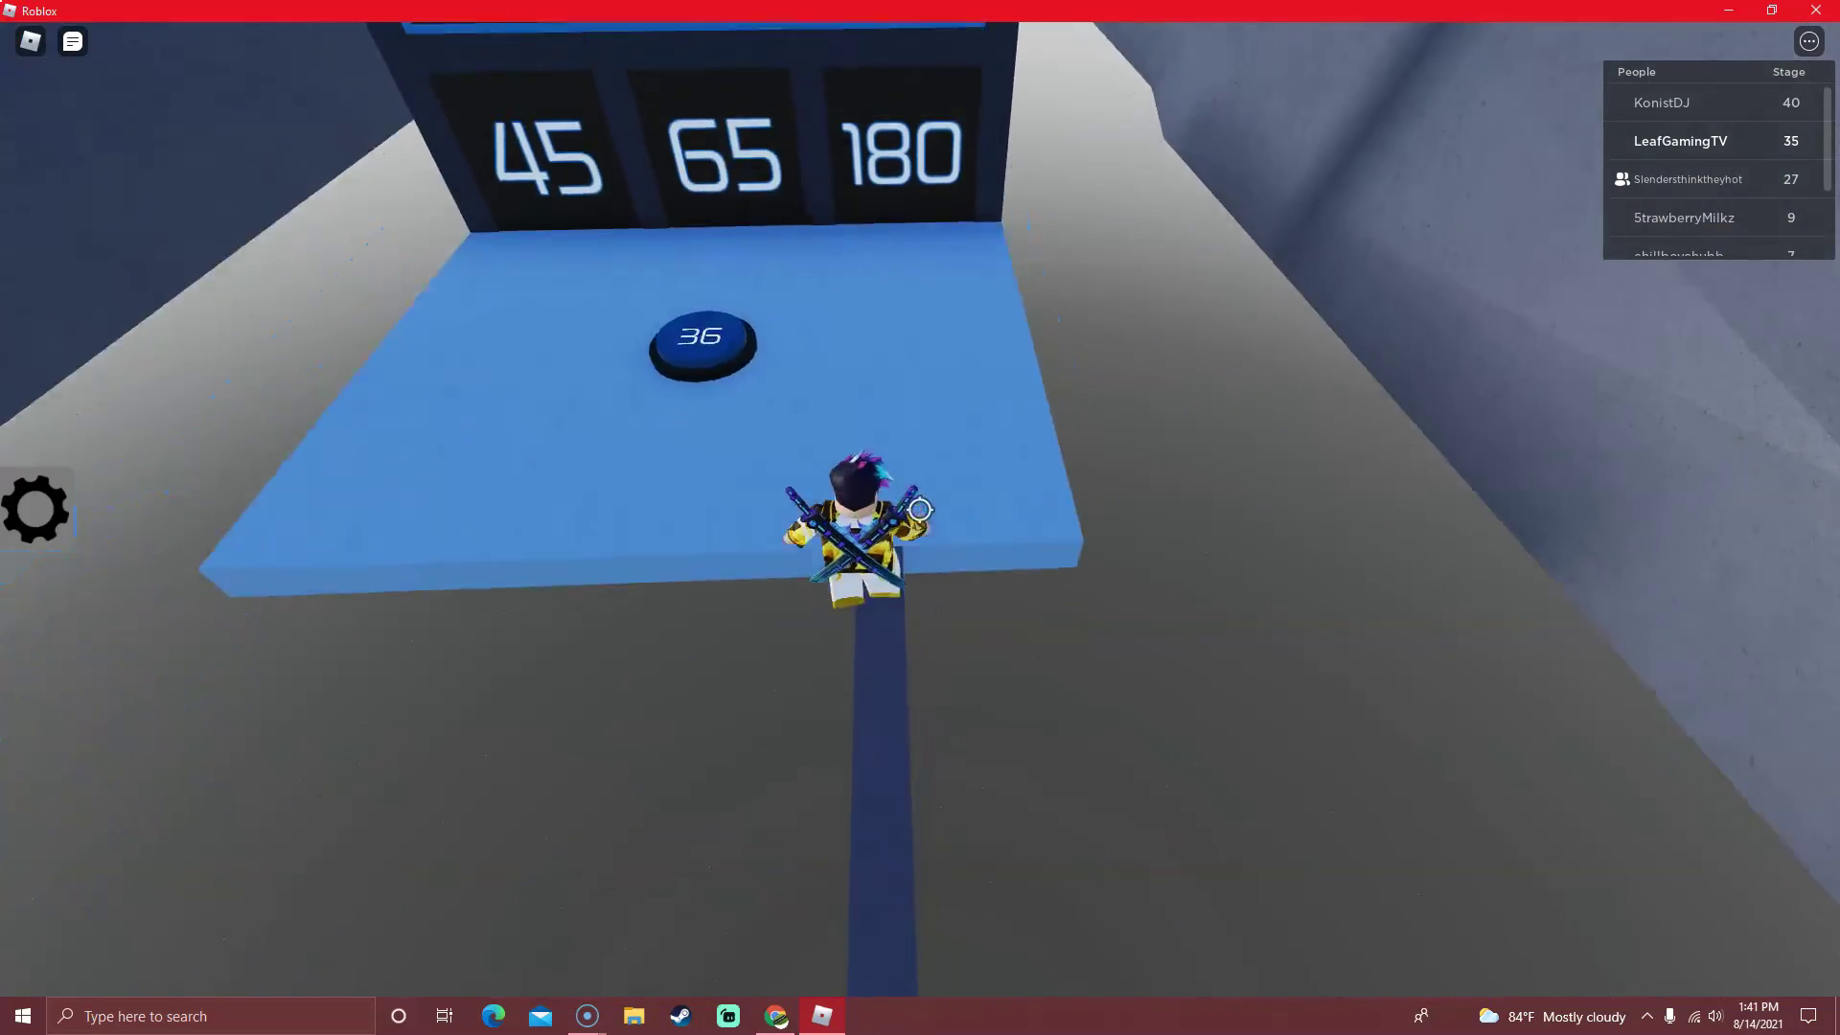
Answer 90 ÷ 2 with 45 and follow the grey path past the kill bracket to stage 37.
key("w")
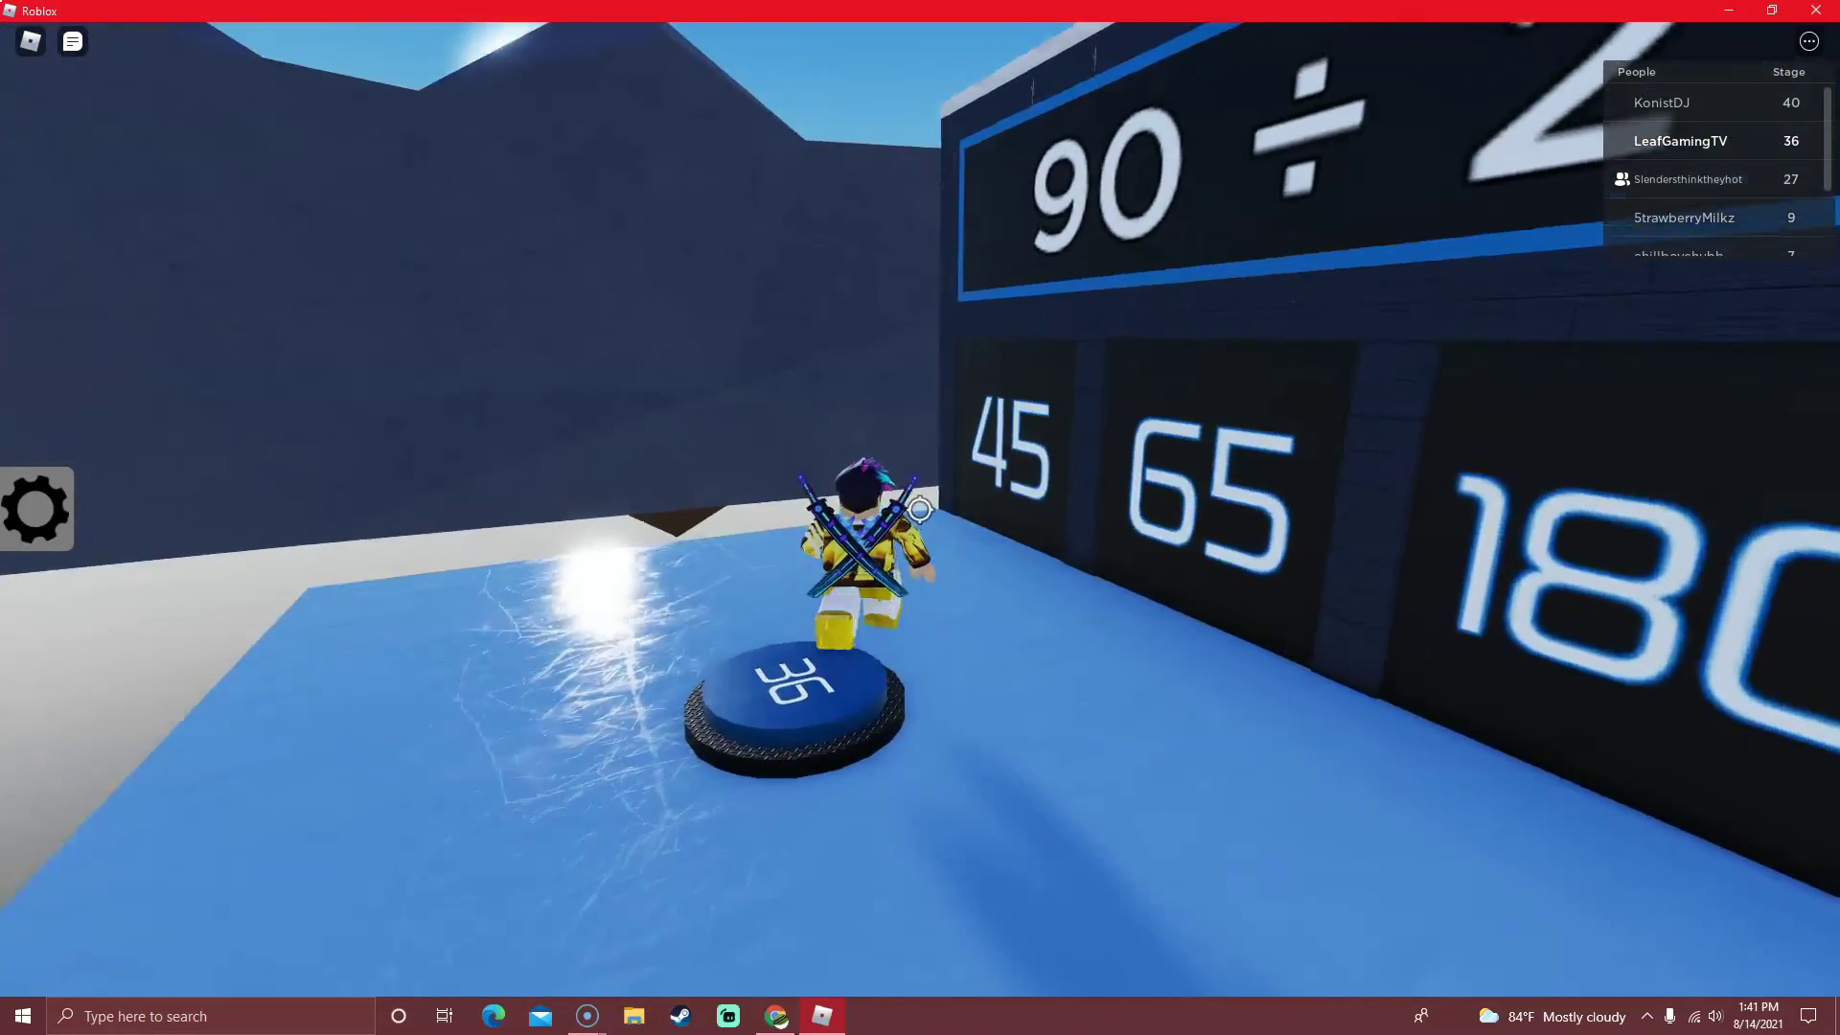
key("w")
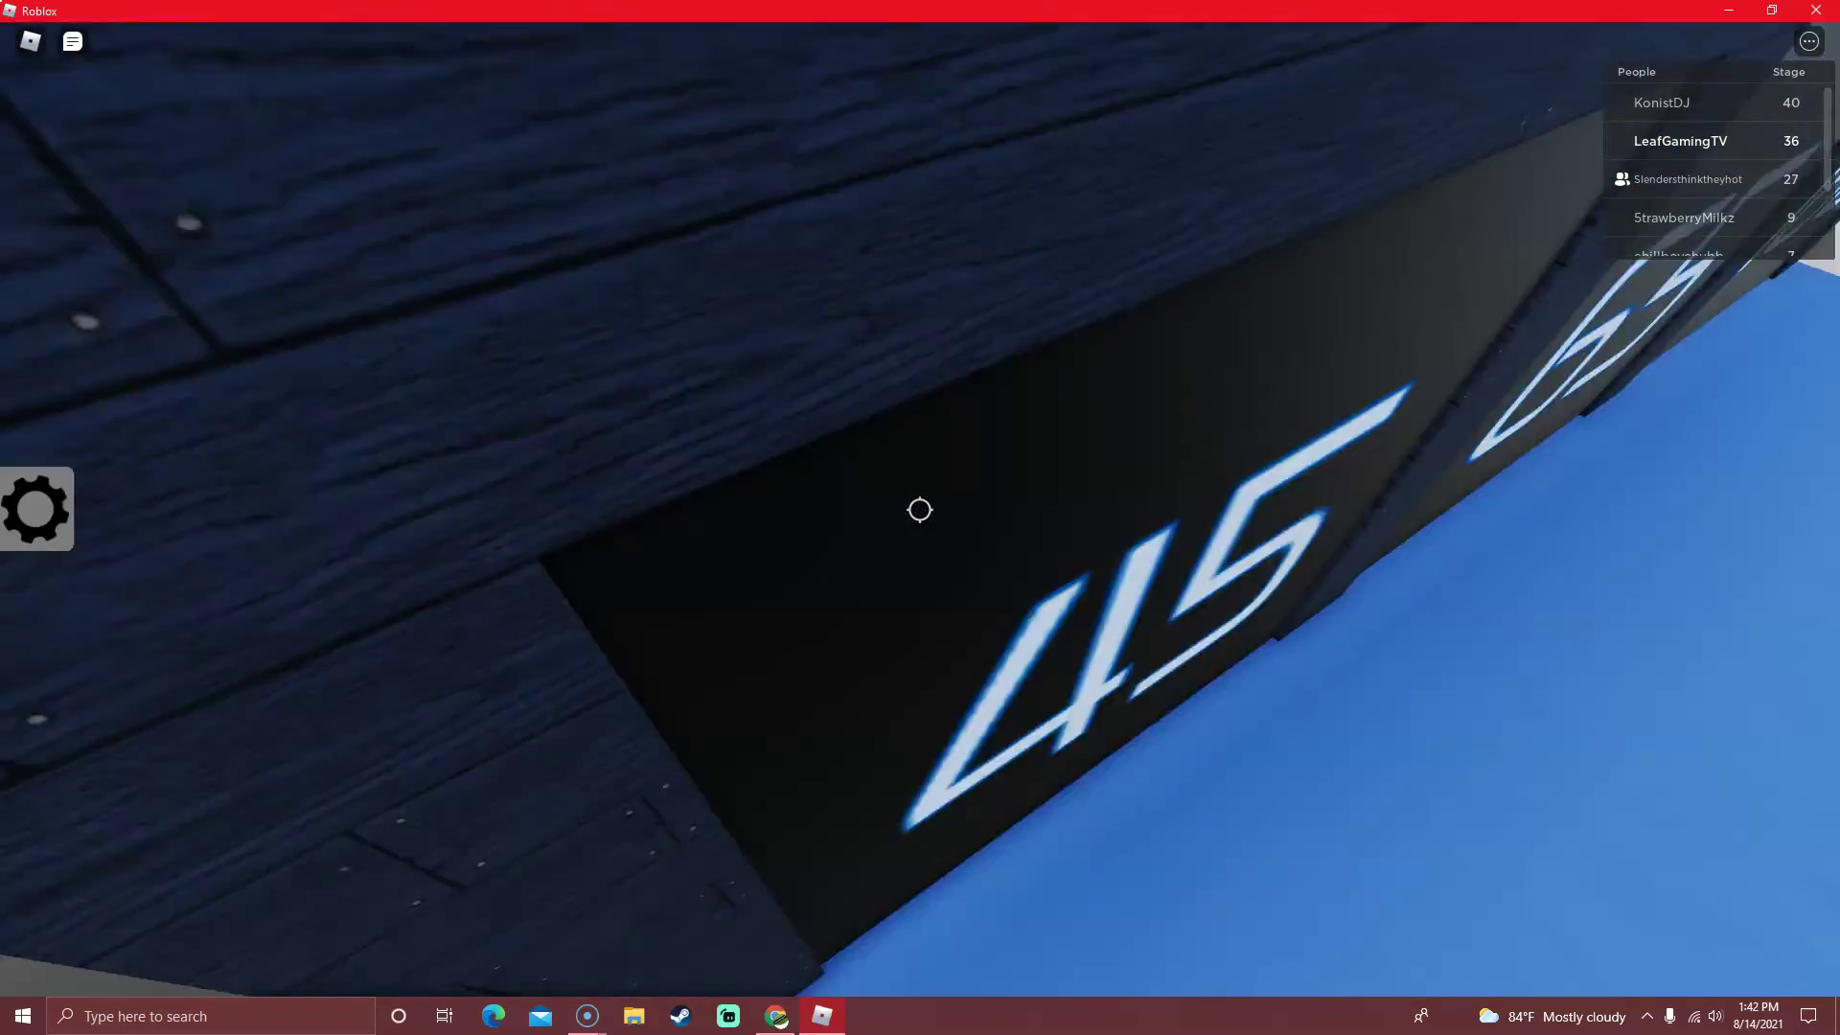
key("w")
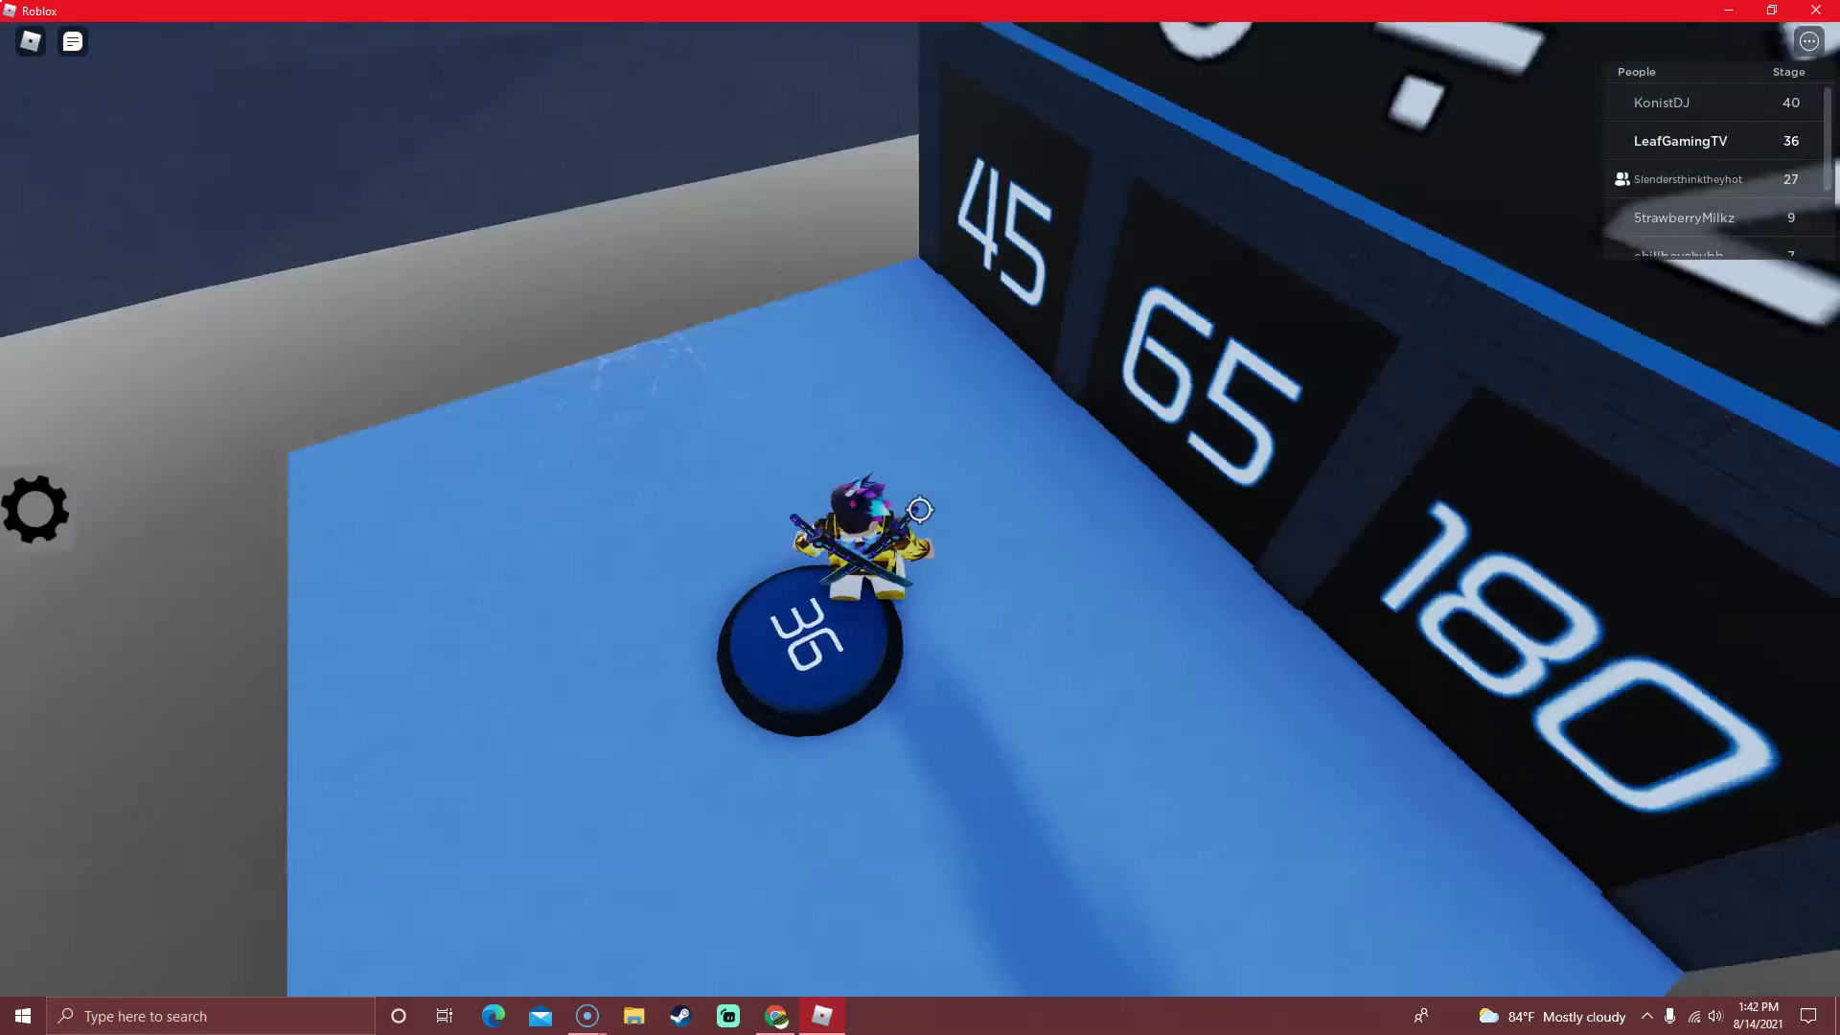
key("w")
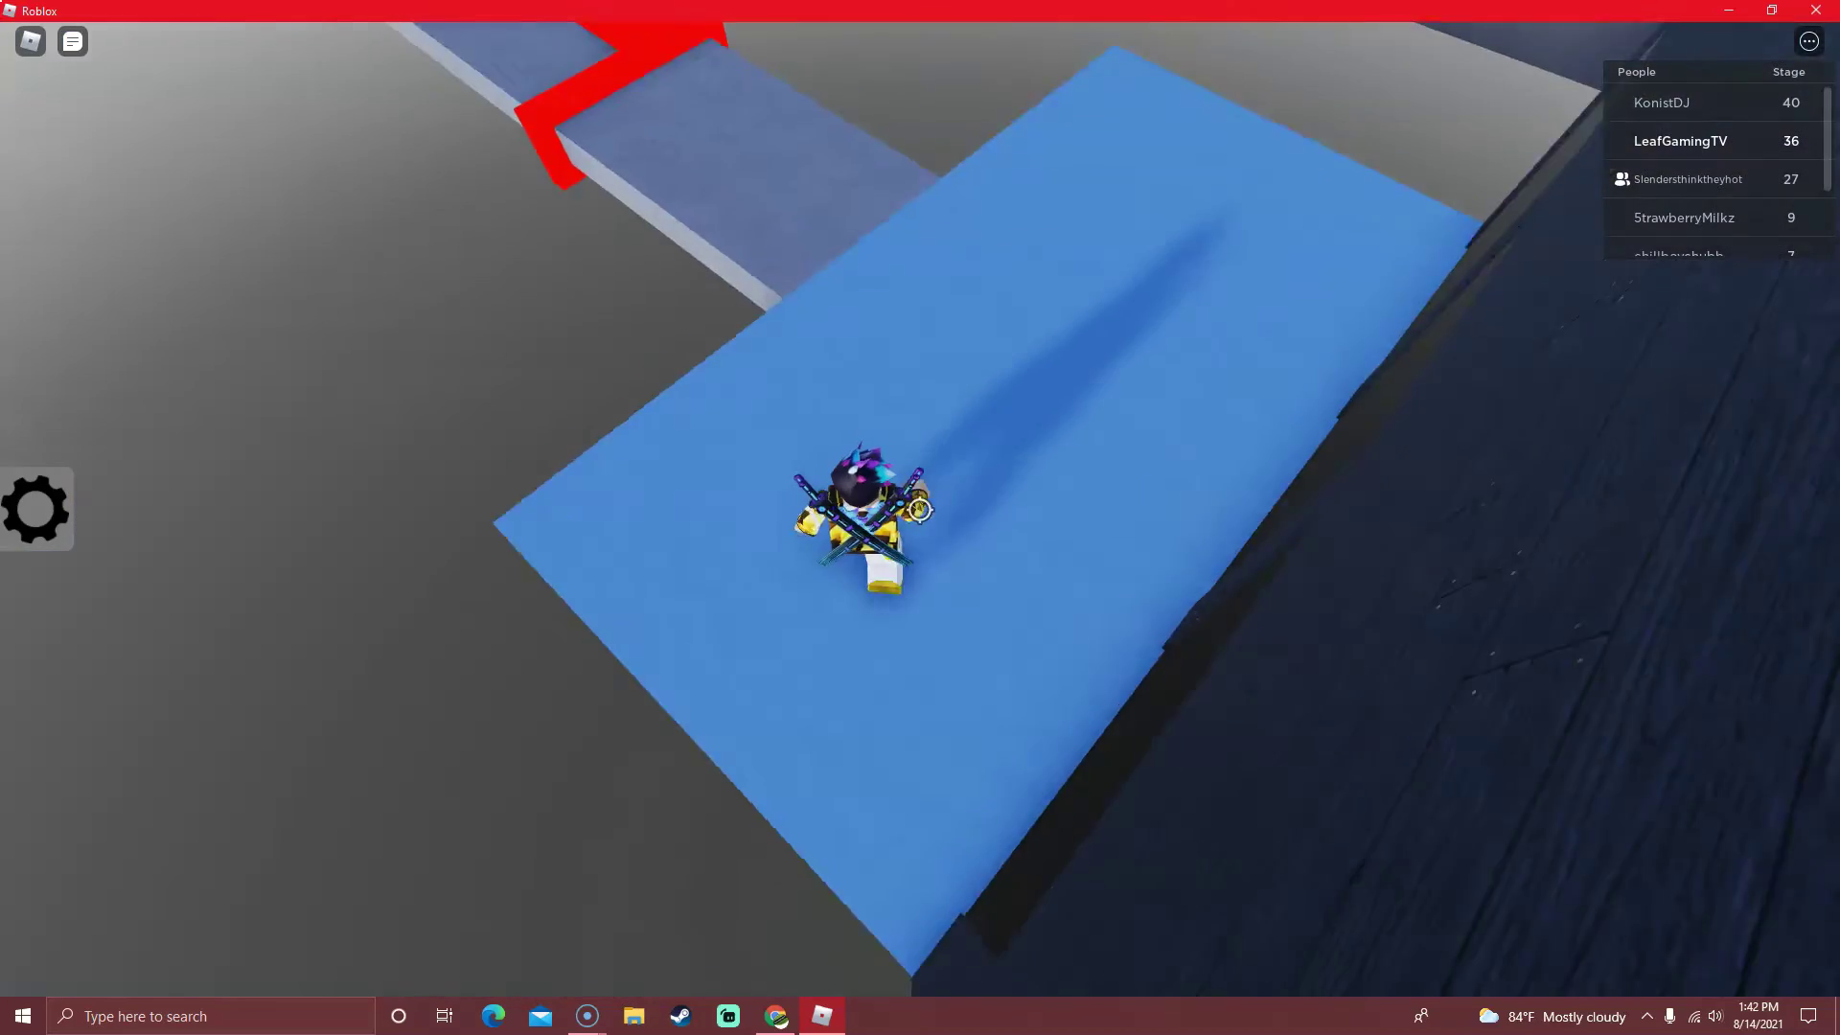
key("w")
key("w")
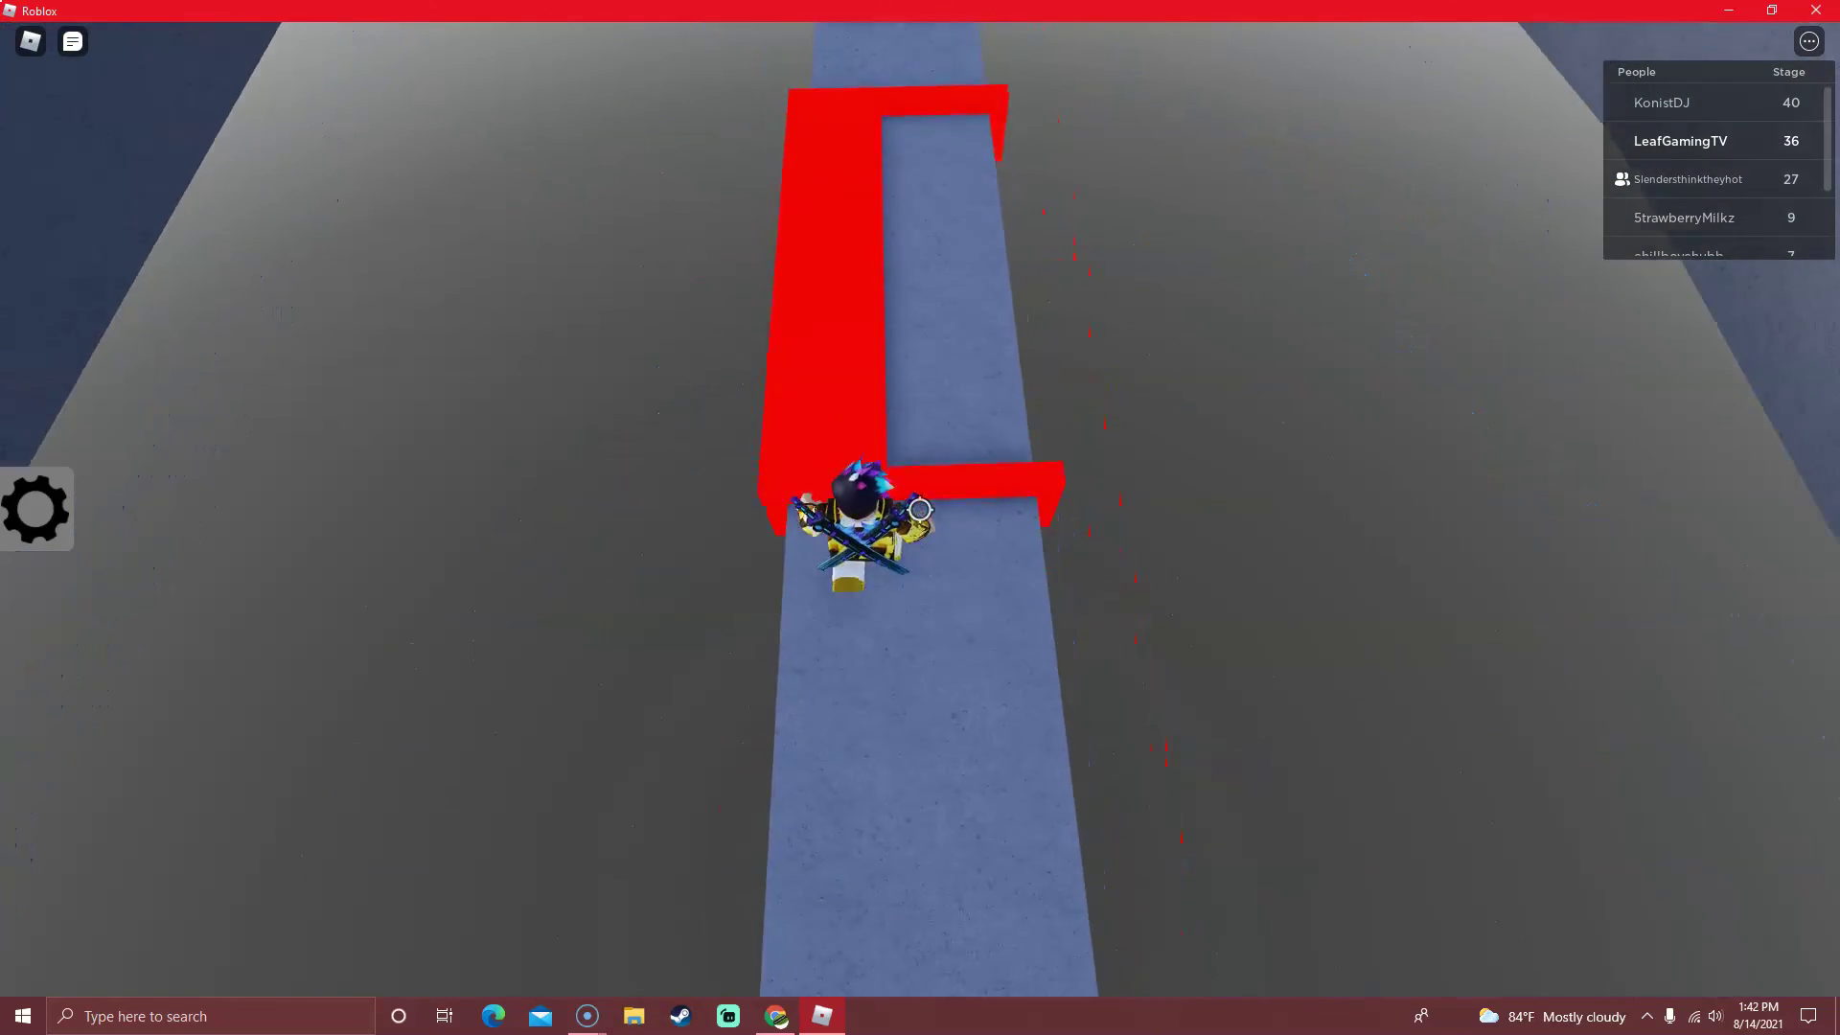
key("w")
key("w")
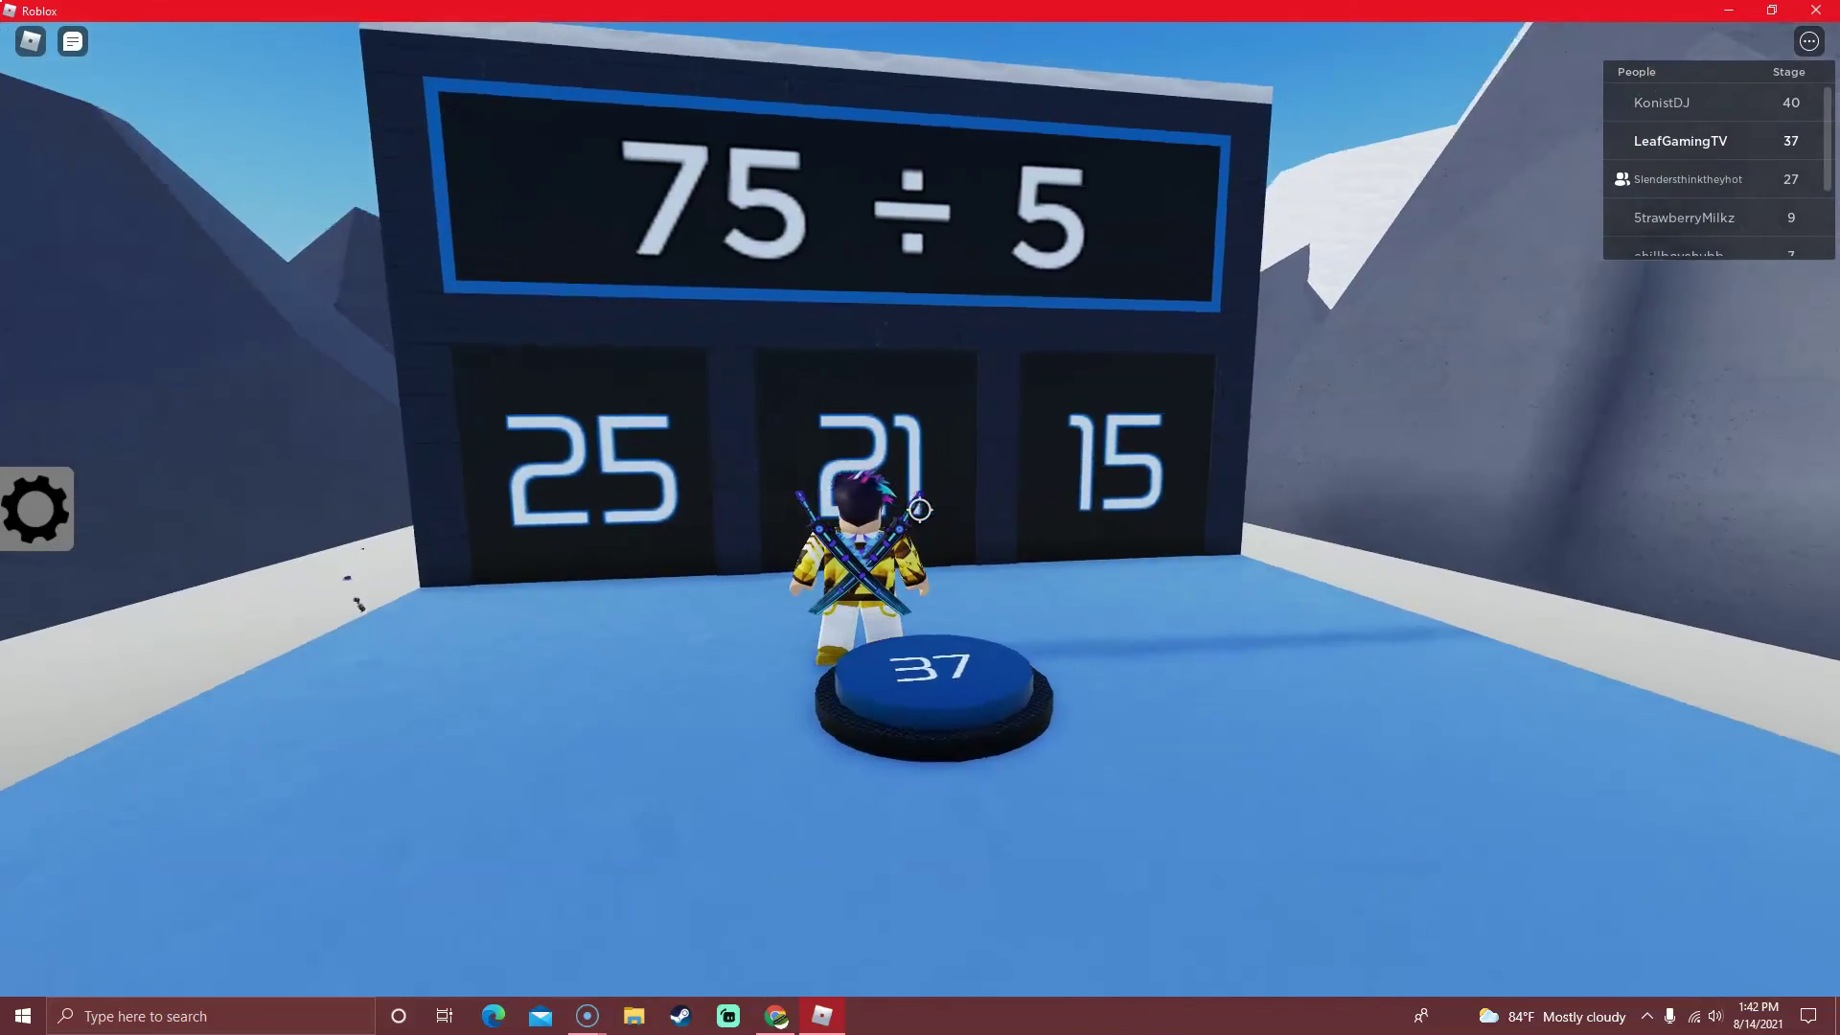
Answer 75 ÷ 5 with 15 and follow the barred path onto the stage 38 platform.
key("d")
key("w")
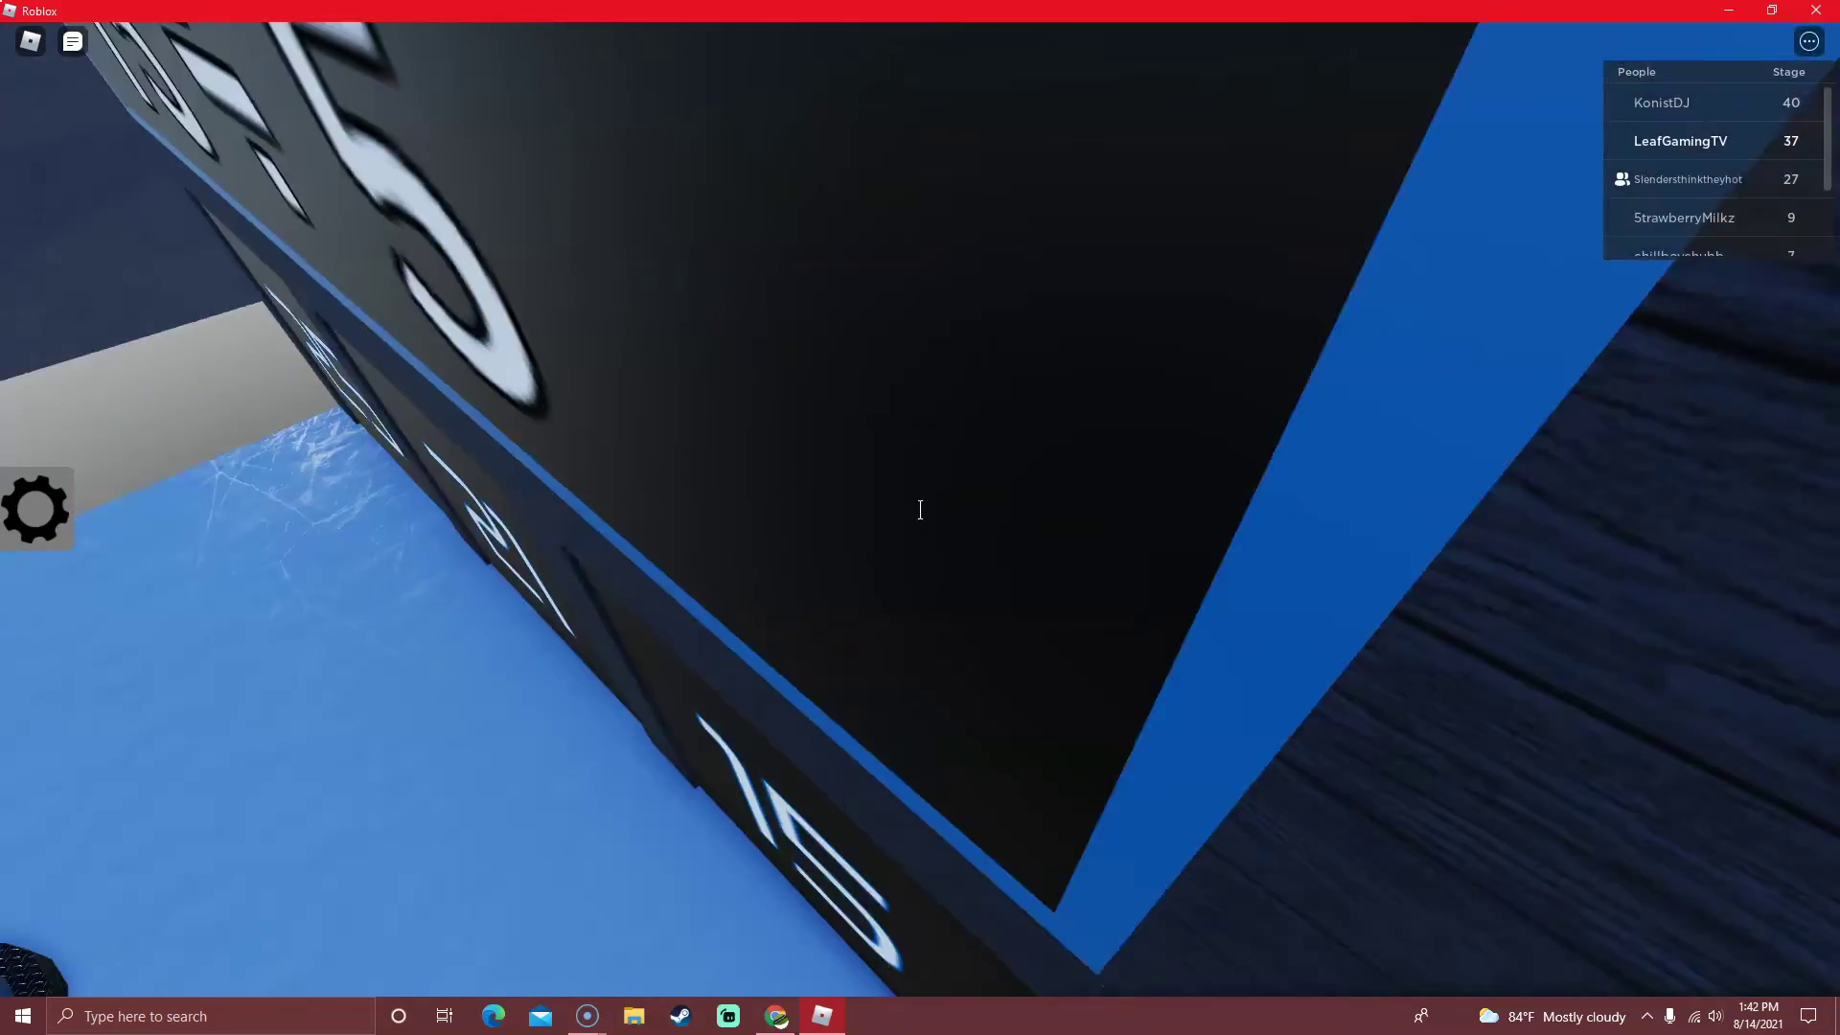
key("w")
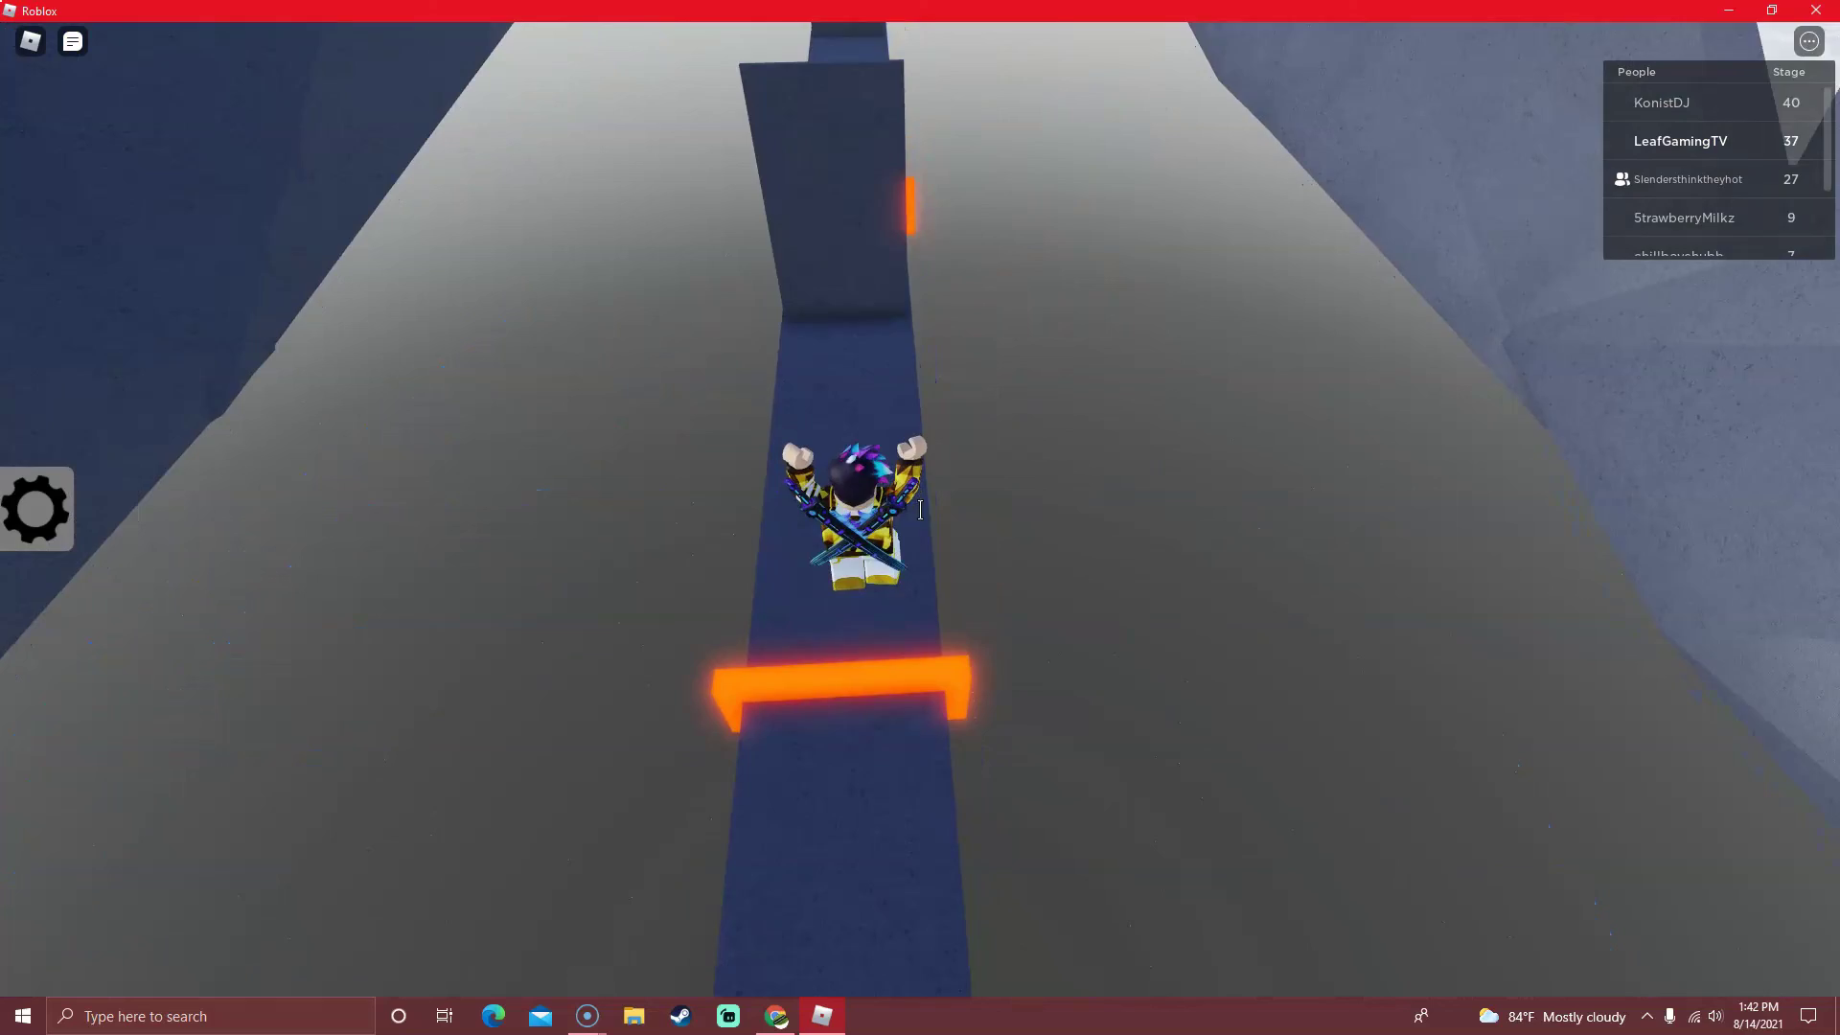
key("w")
key("space")
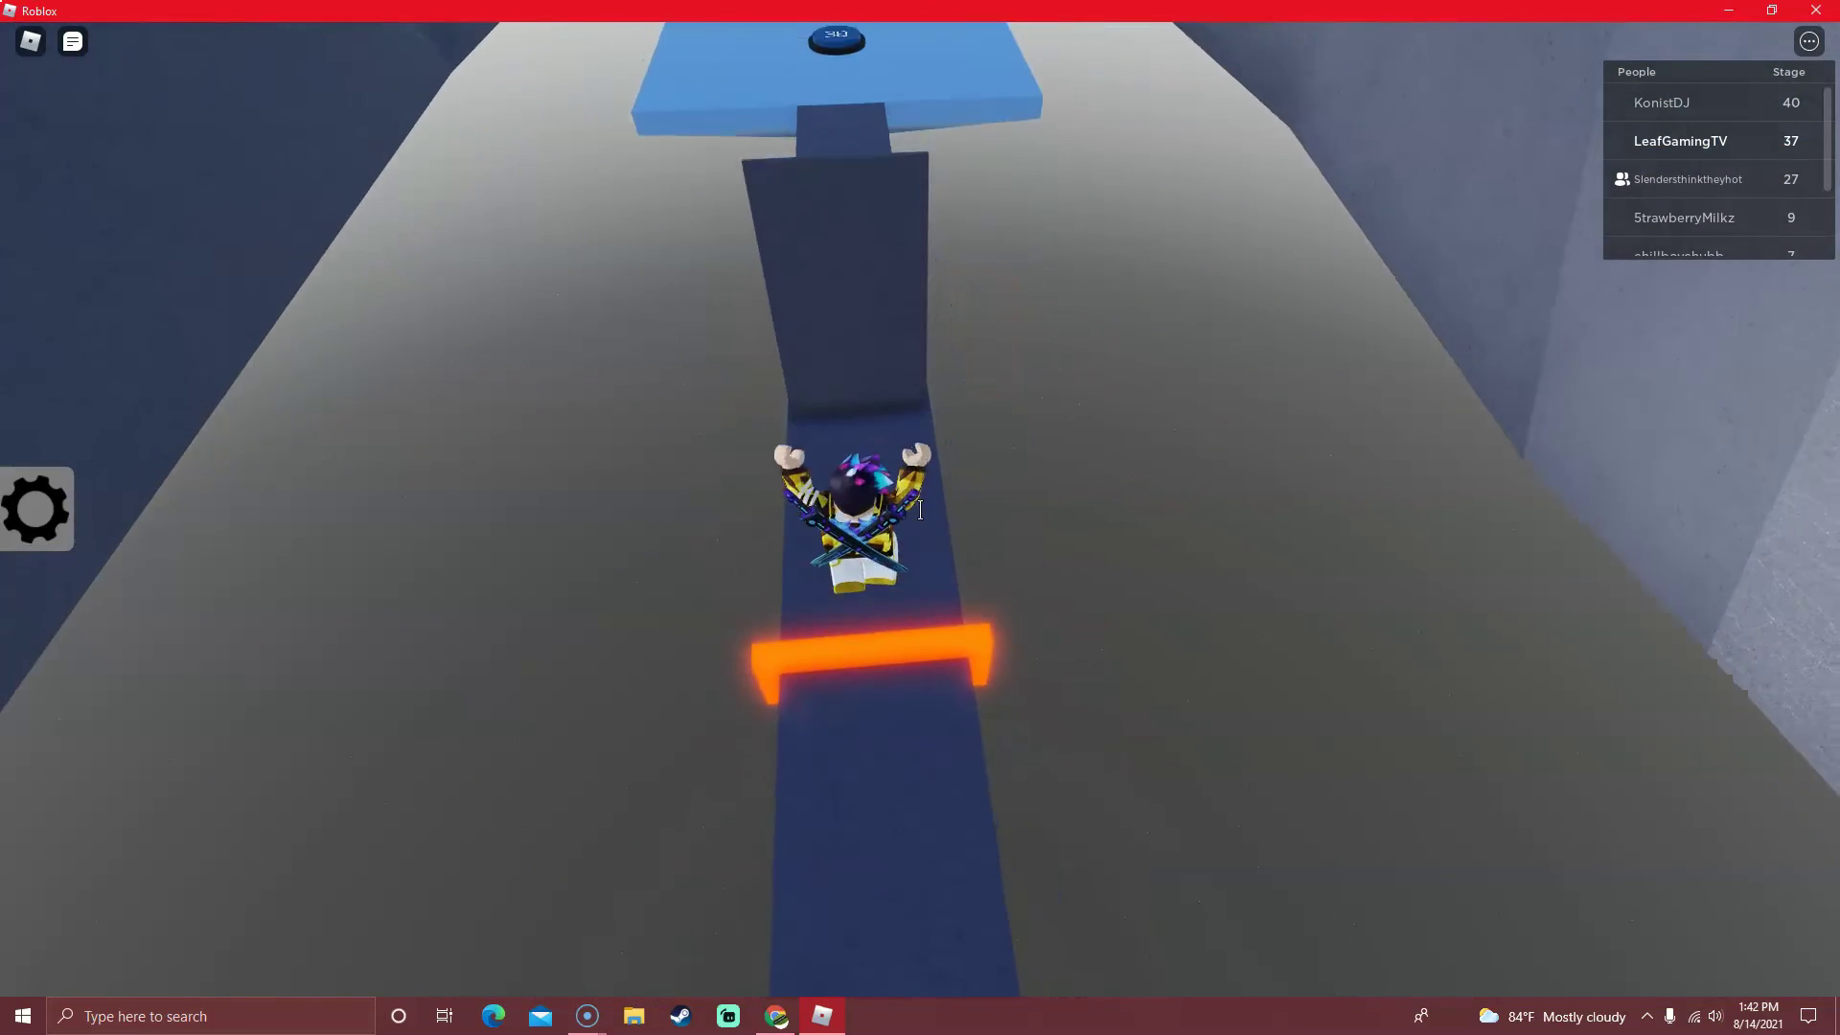
key("w")
key("w")
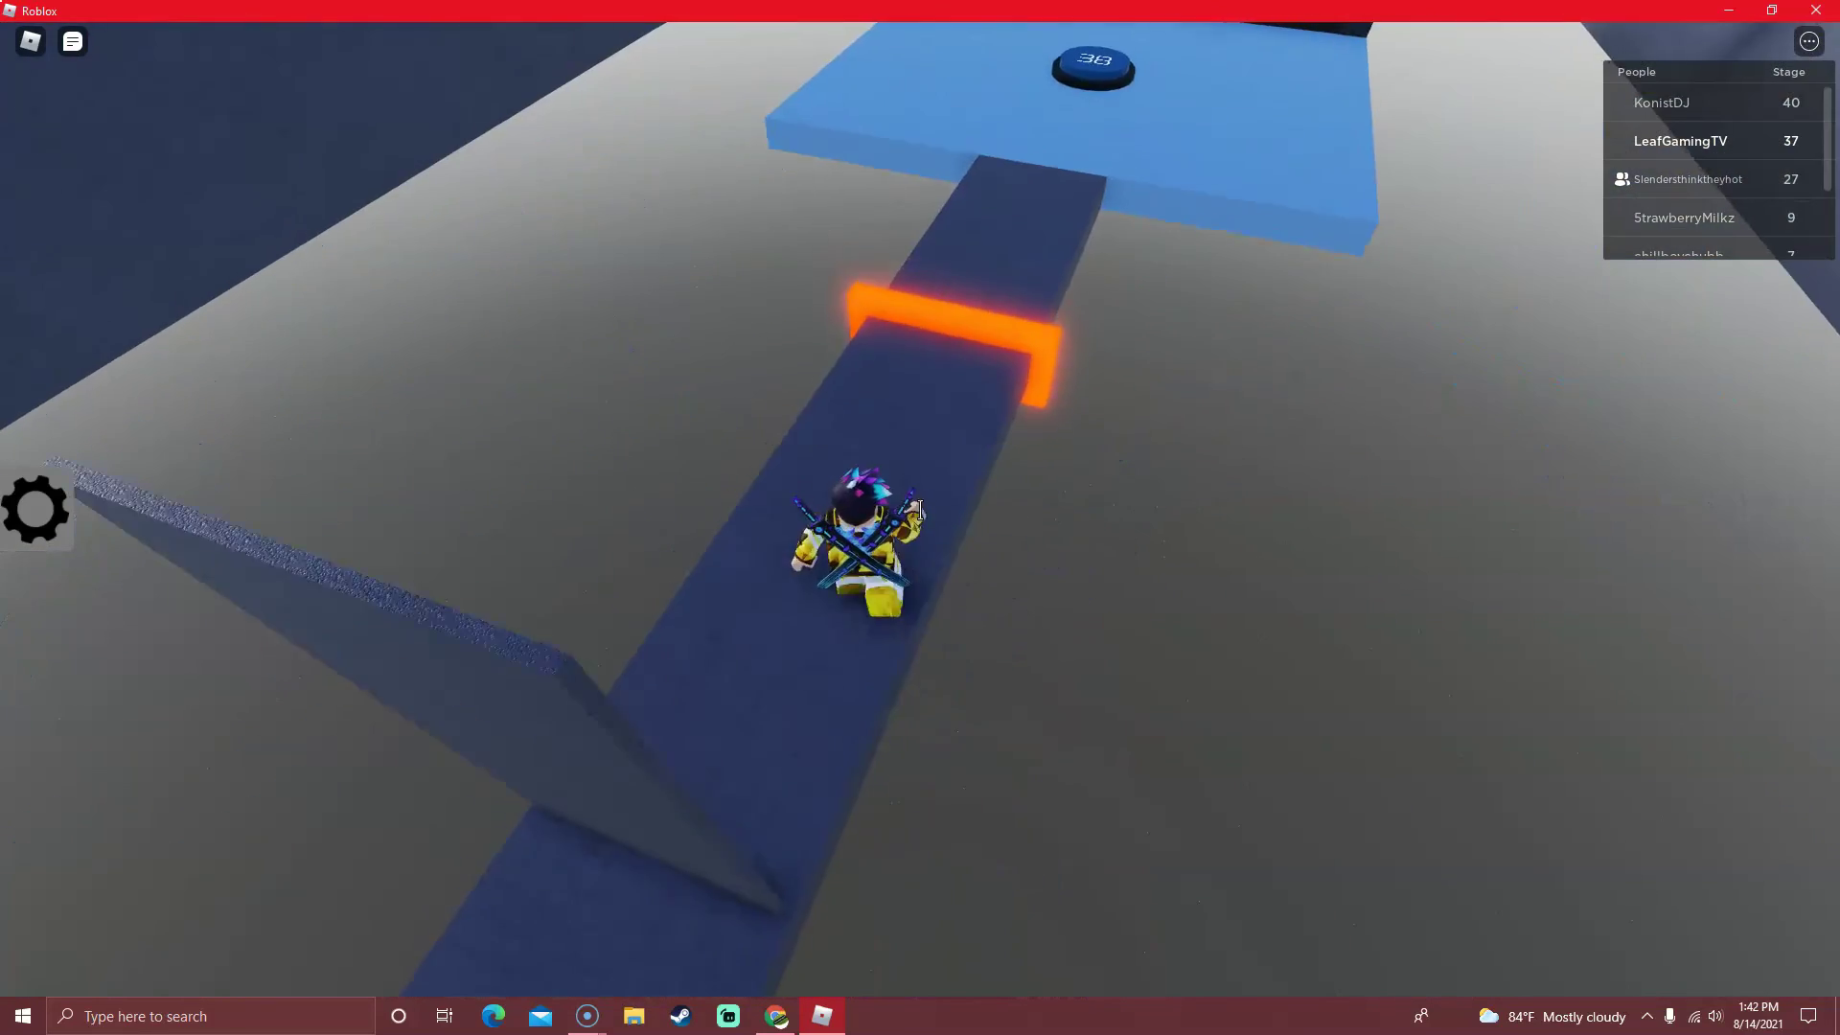
key("w")
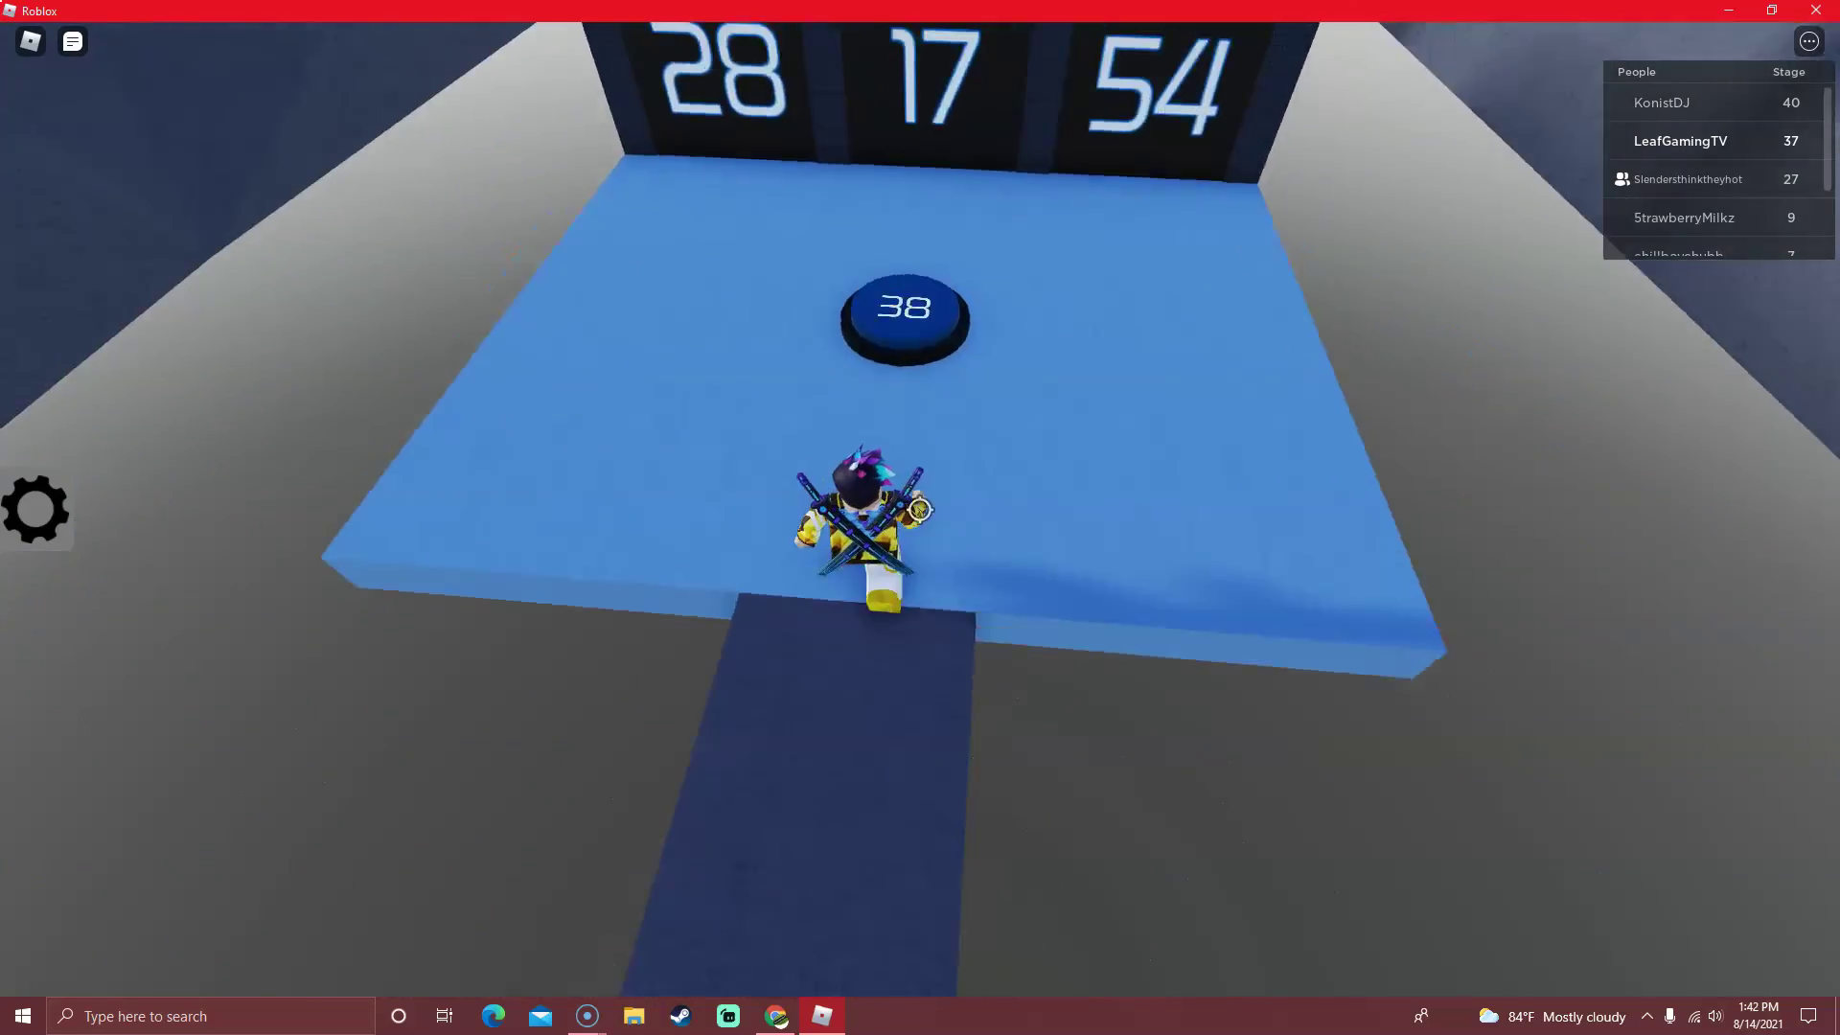
key("w")
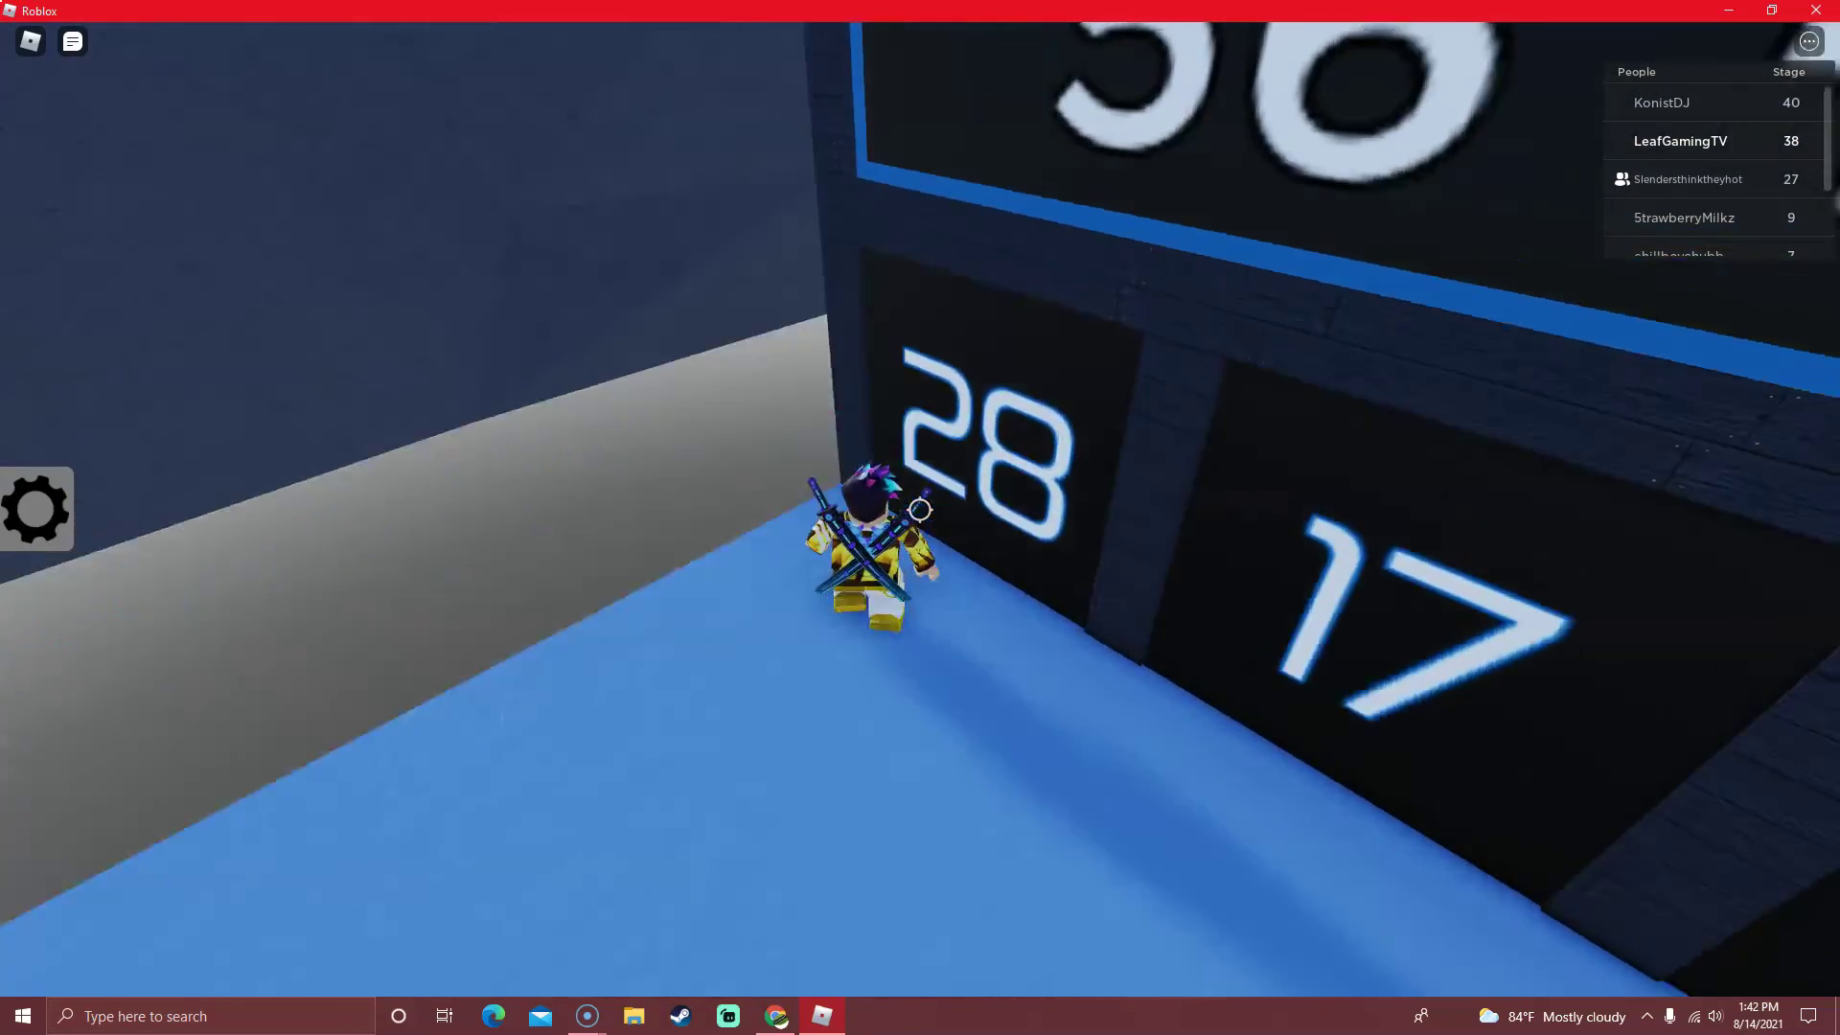
Answer 56 ÷ 2 with 28 and move onto the next platform, retrying after a fall.
key("w")
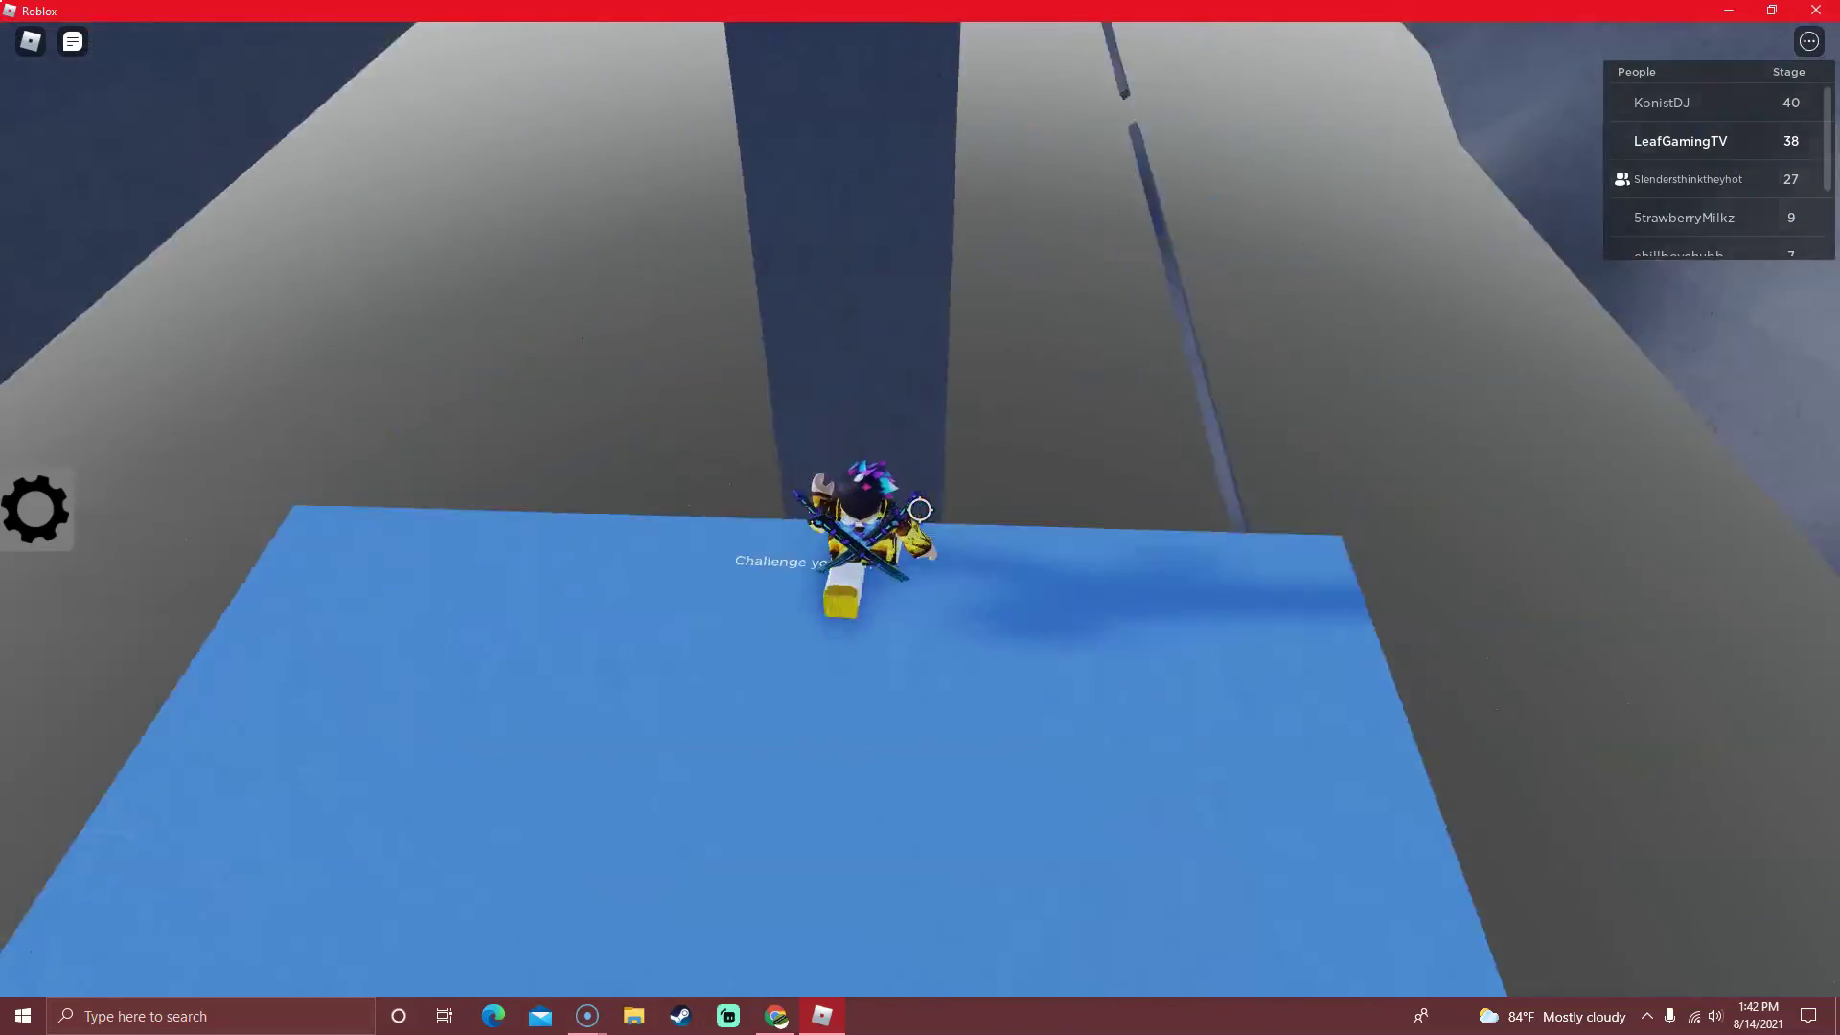
key("w")
key("space")
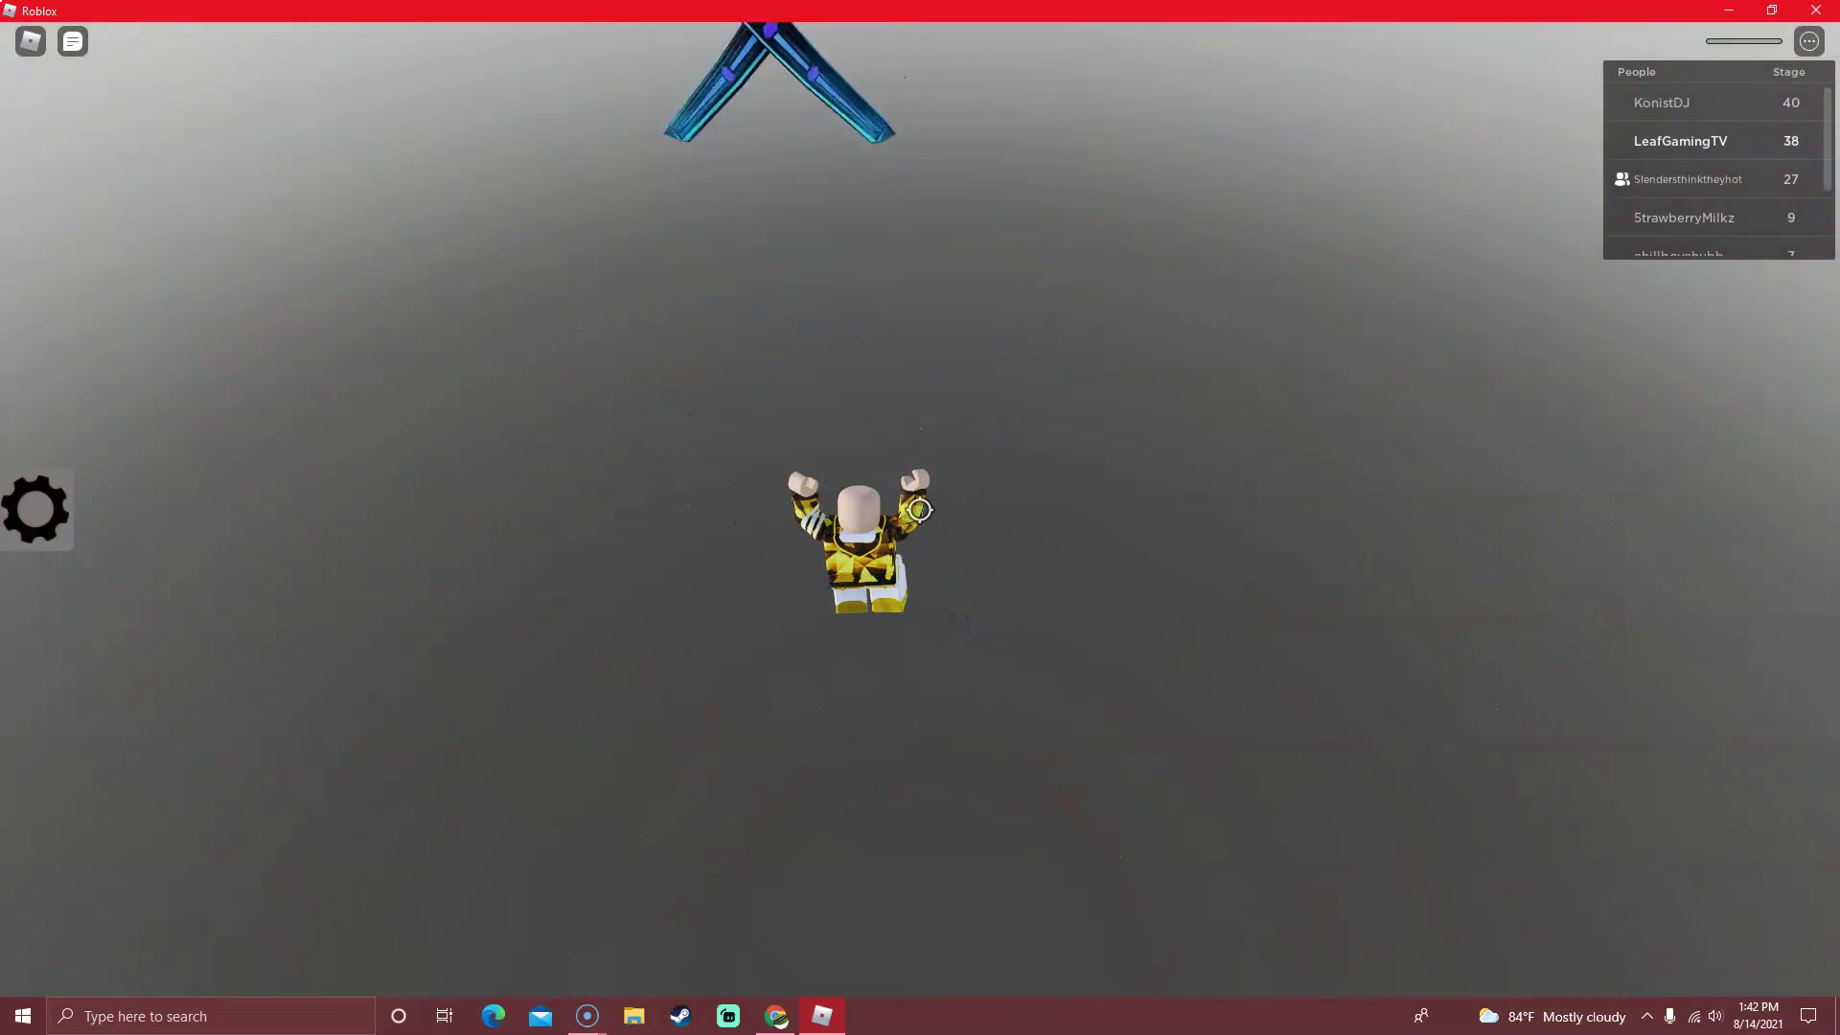
key("w")
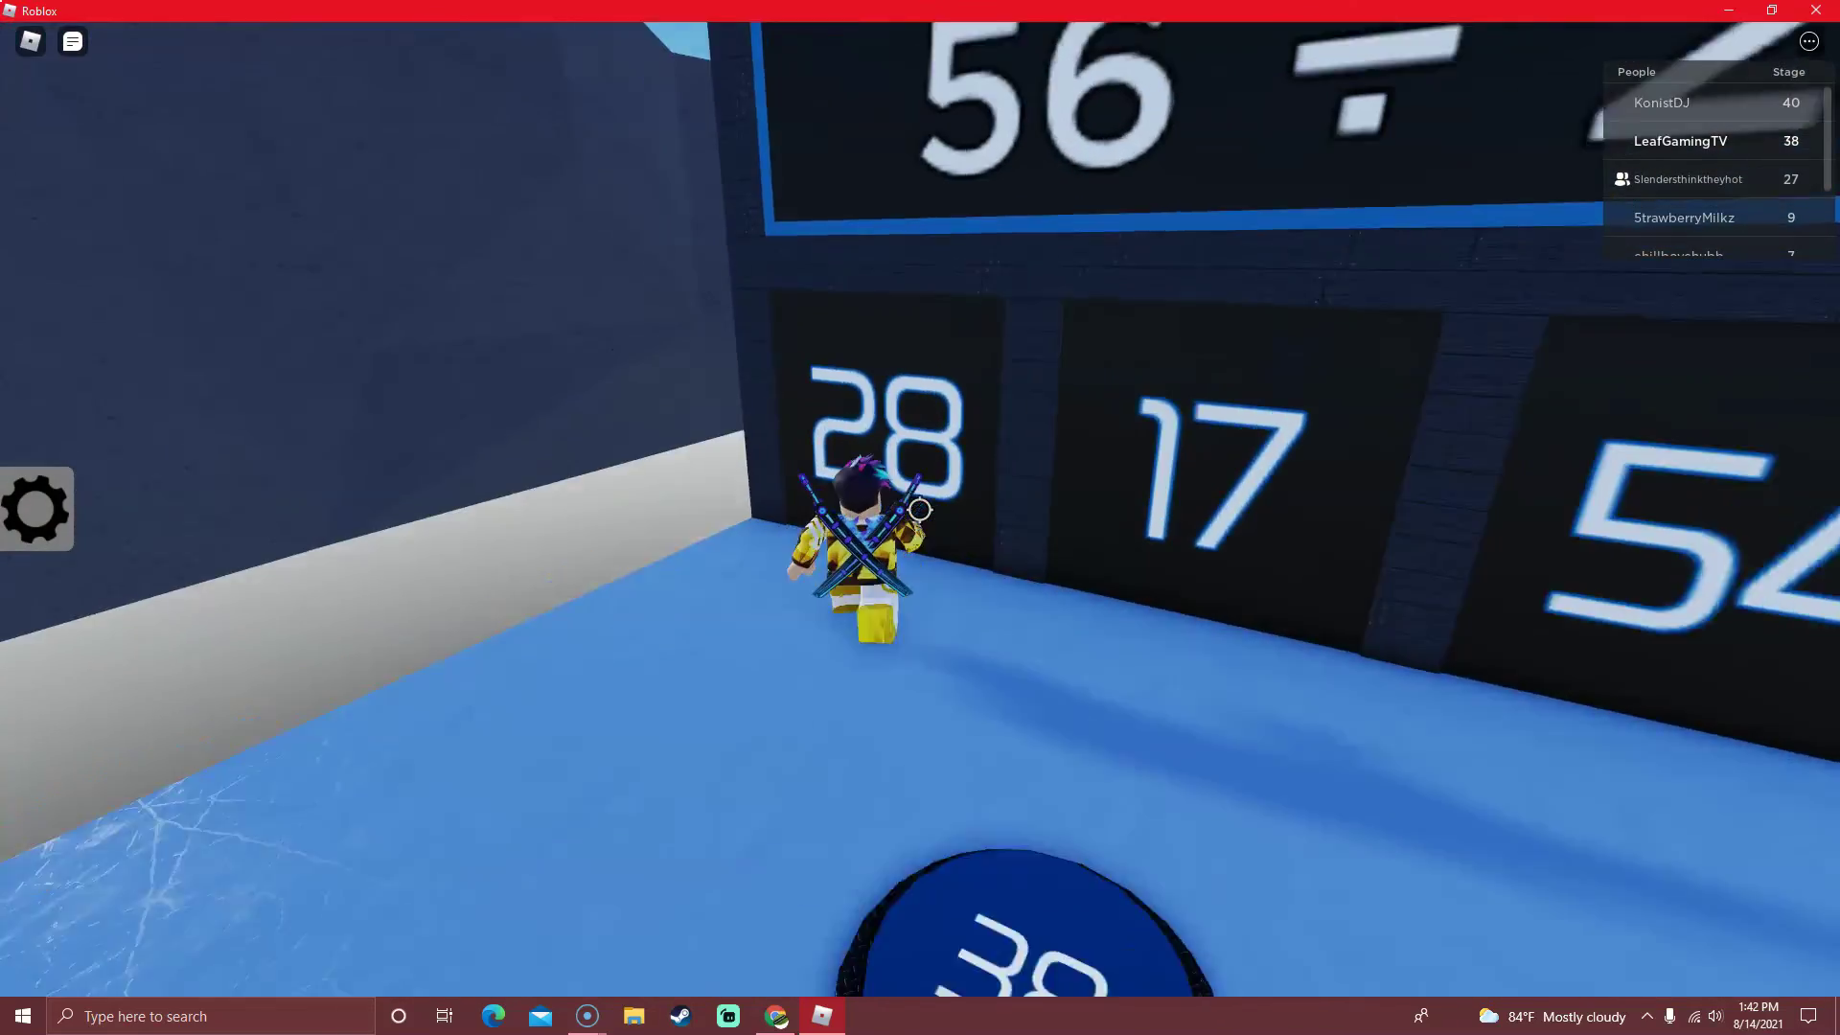
key("w")
key("space")
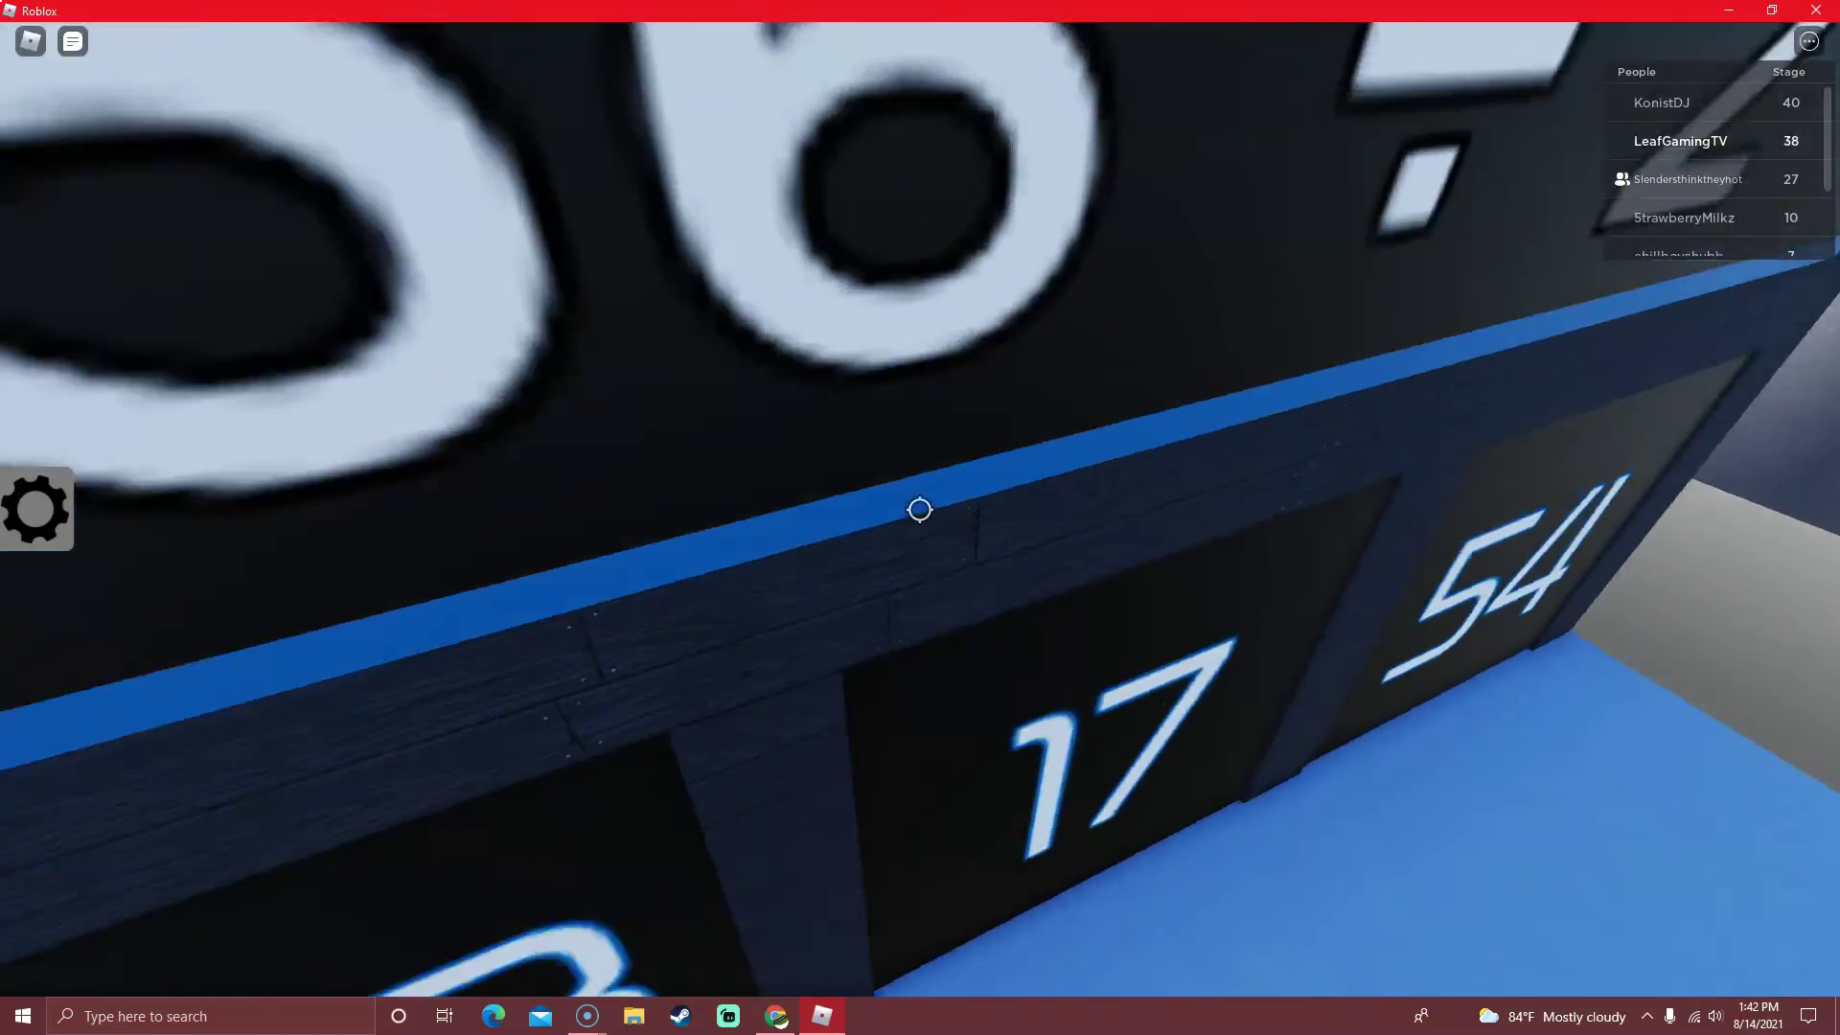
key("w")
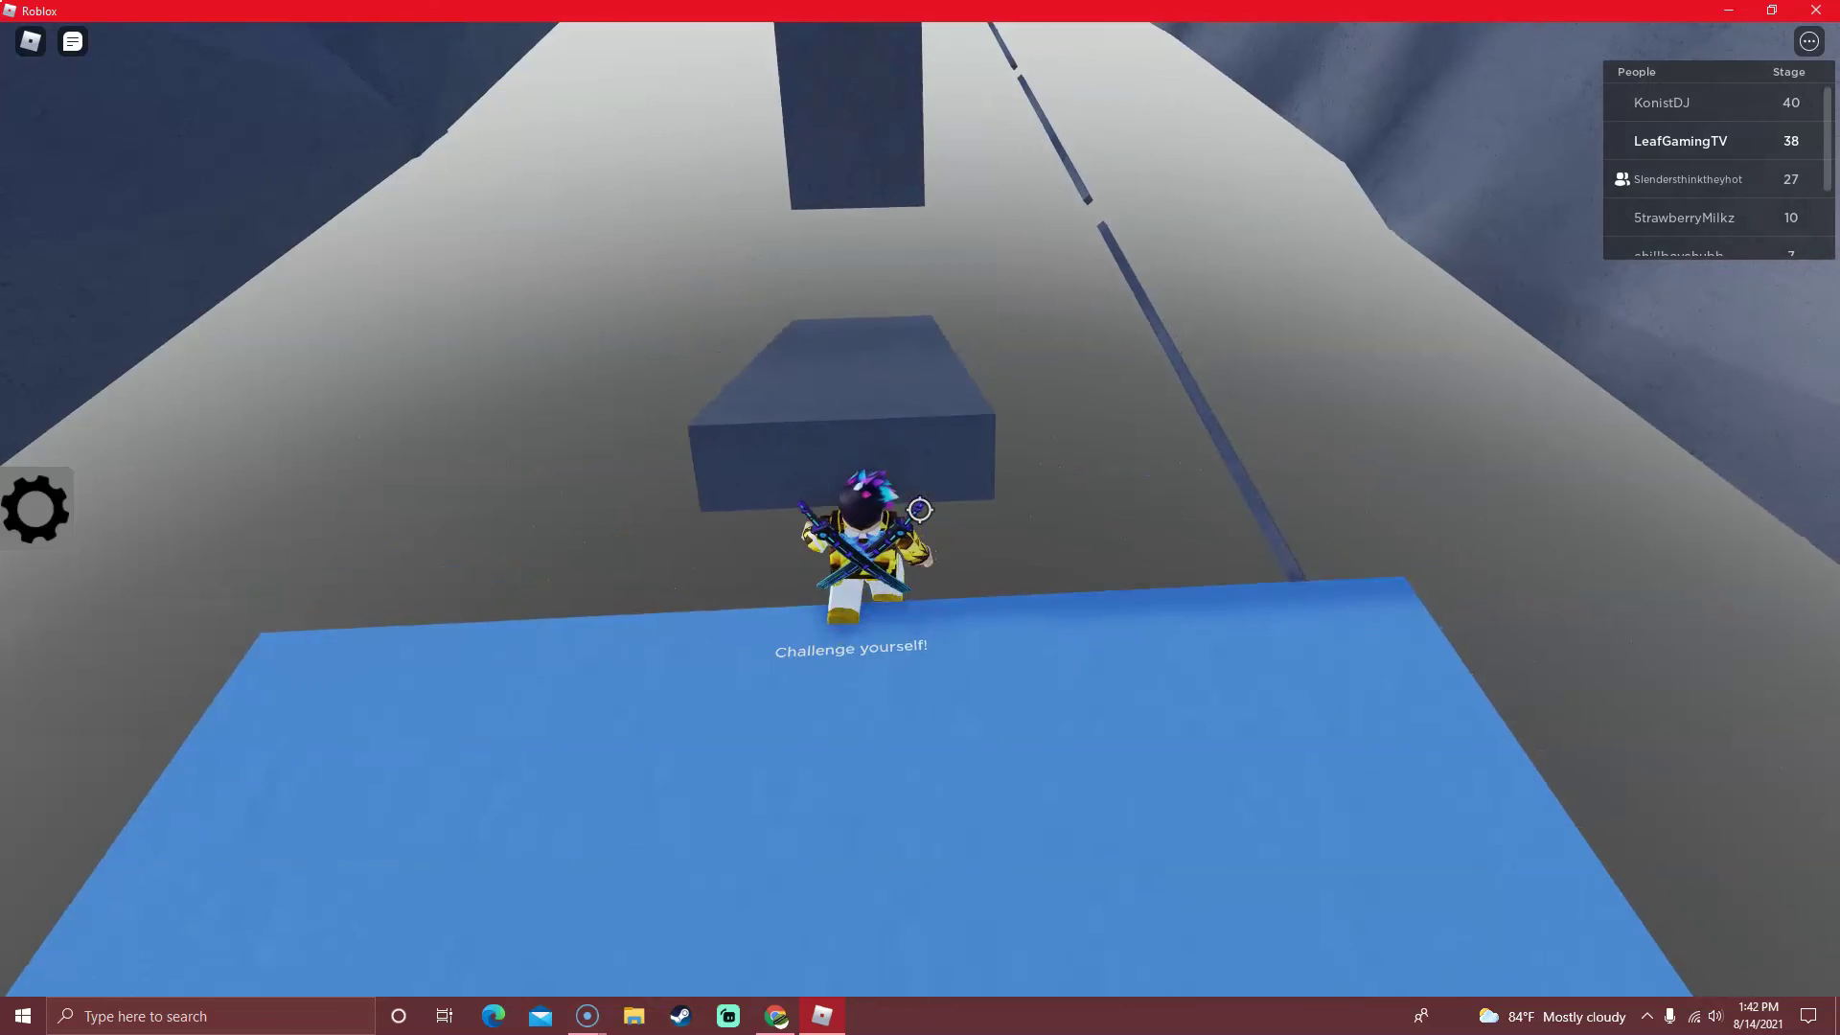
Cross the dark blocks and thin beam to the stage 39 checkpoint.
key("space")
key("w")
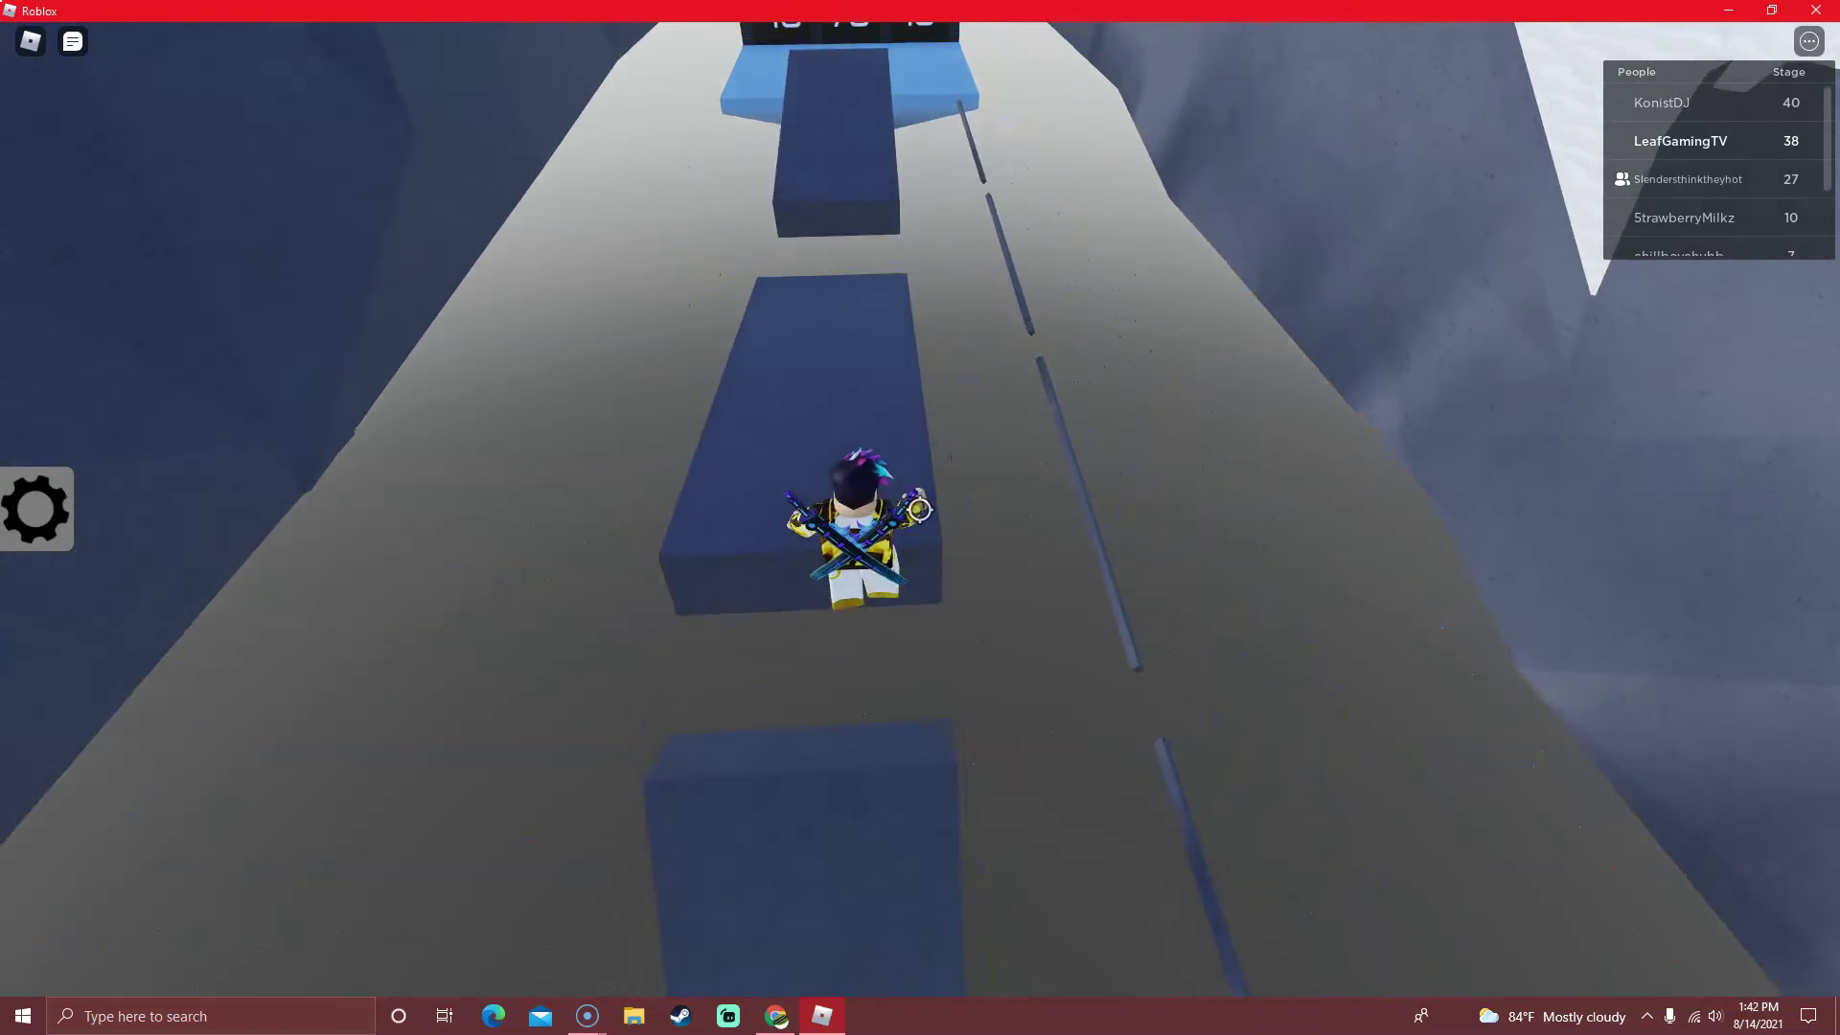
key("space")
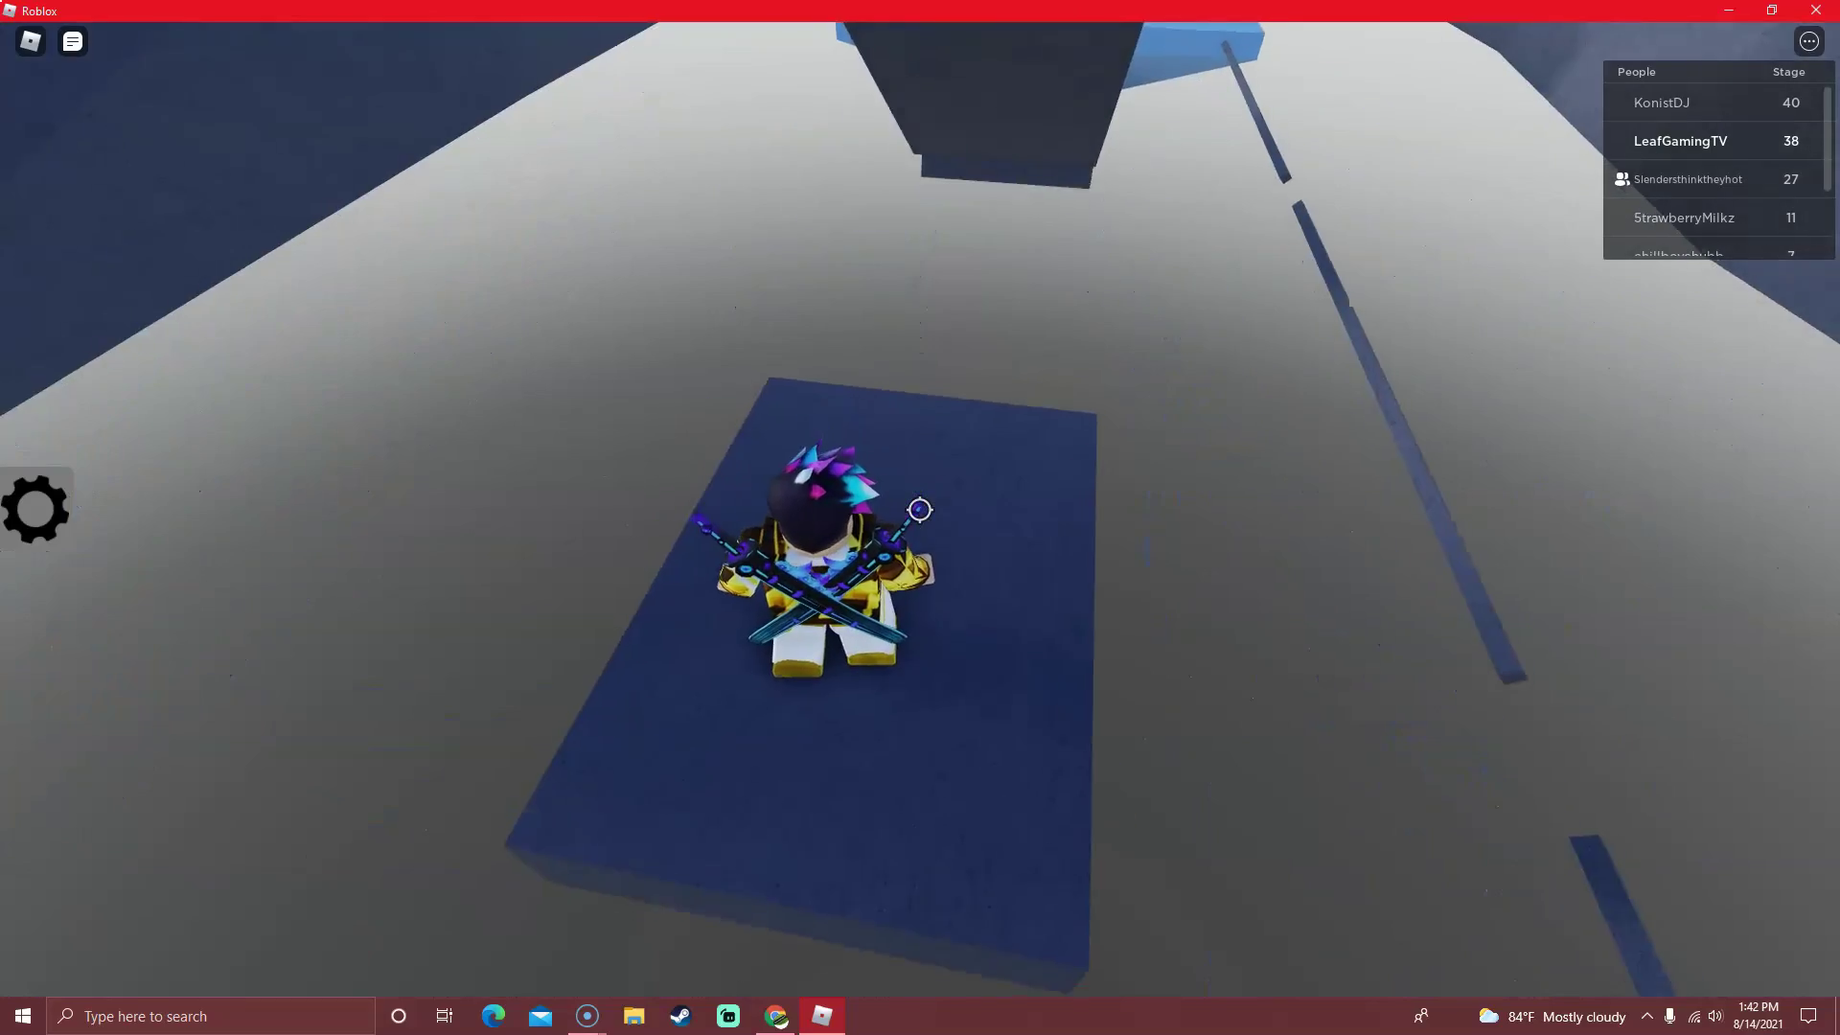
key("space")
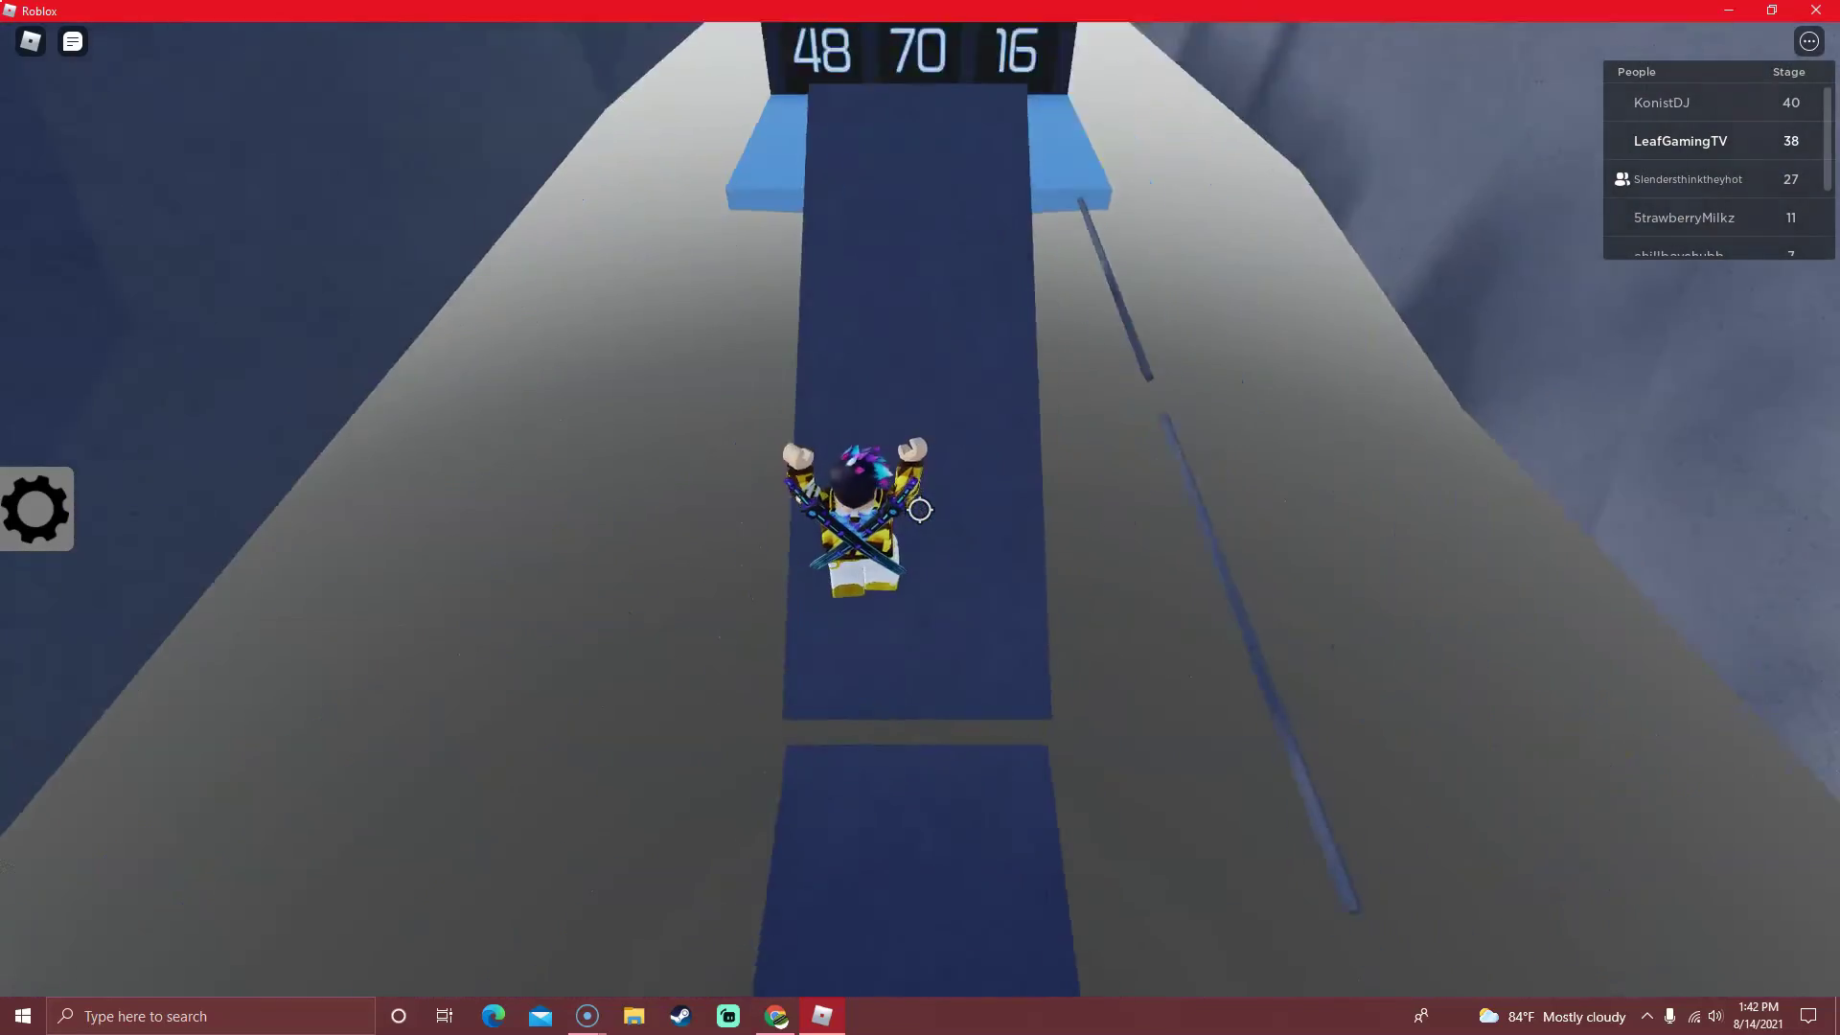
key("space")
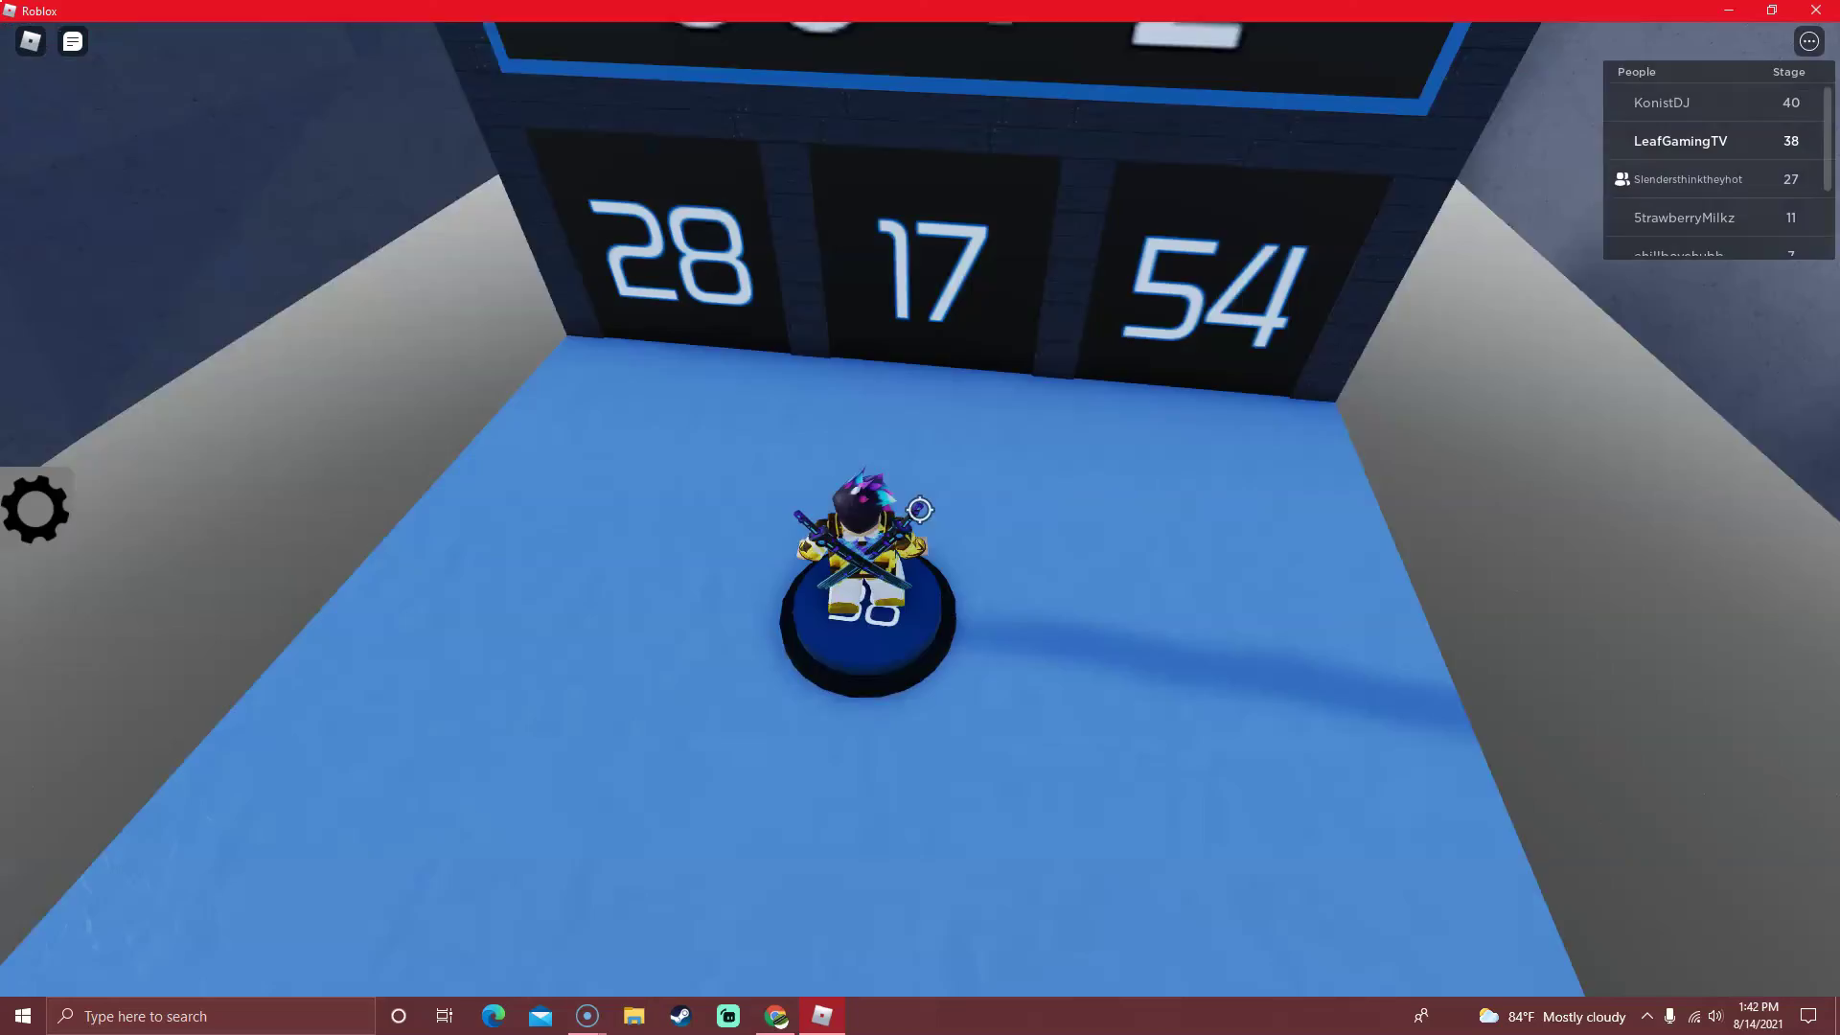
key("w")
key("w")
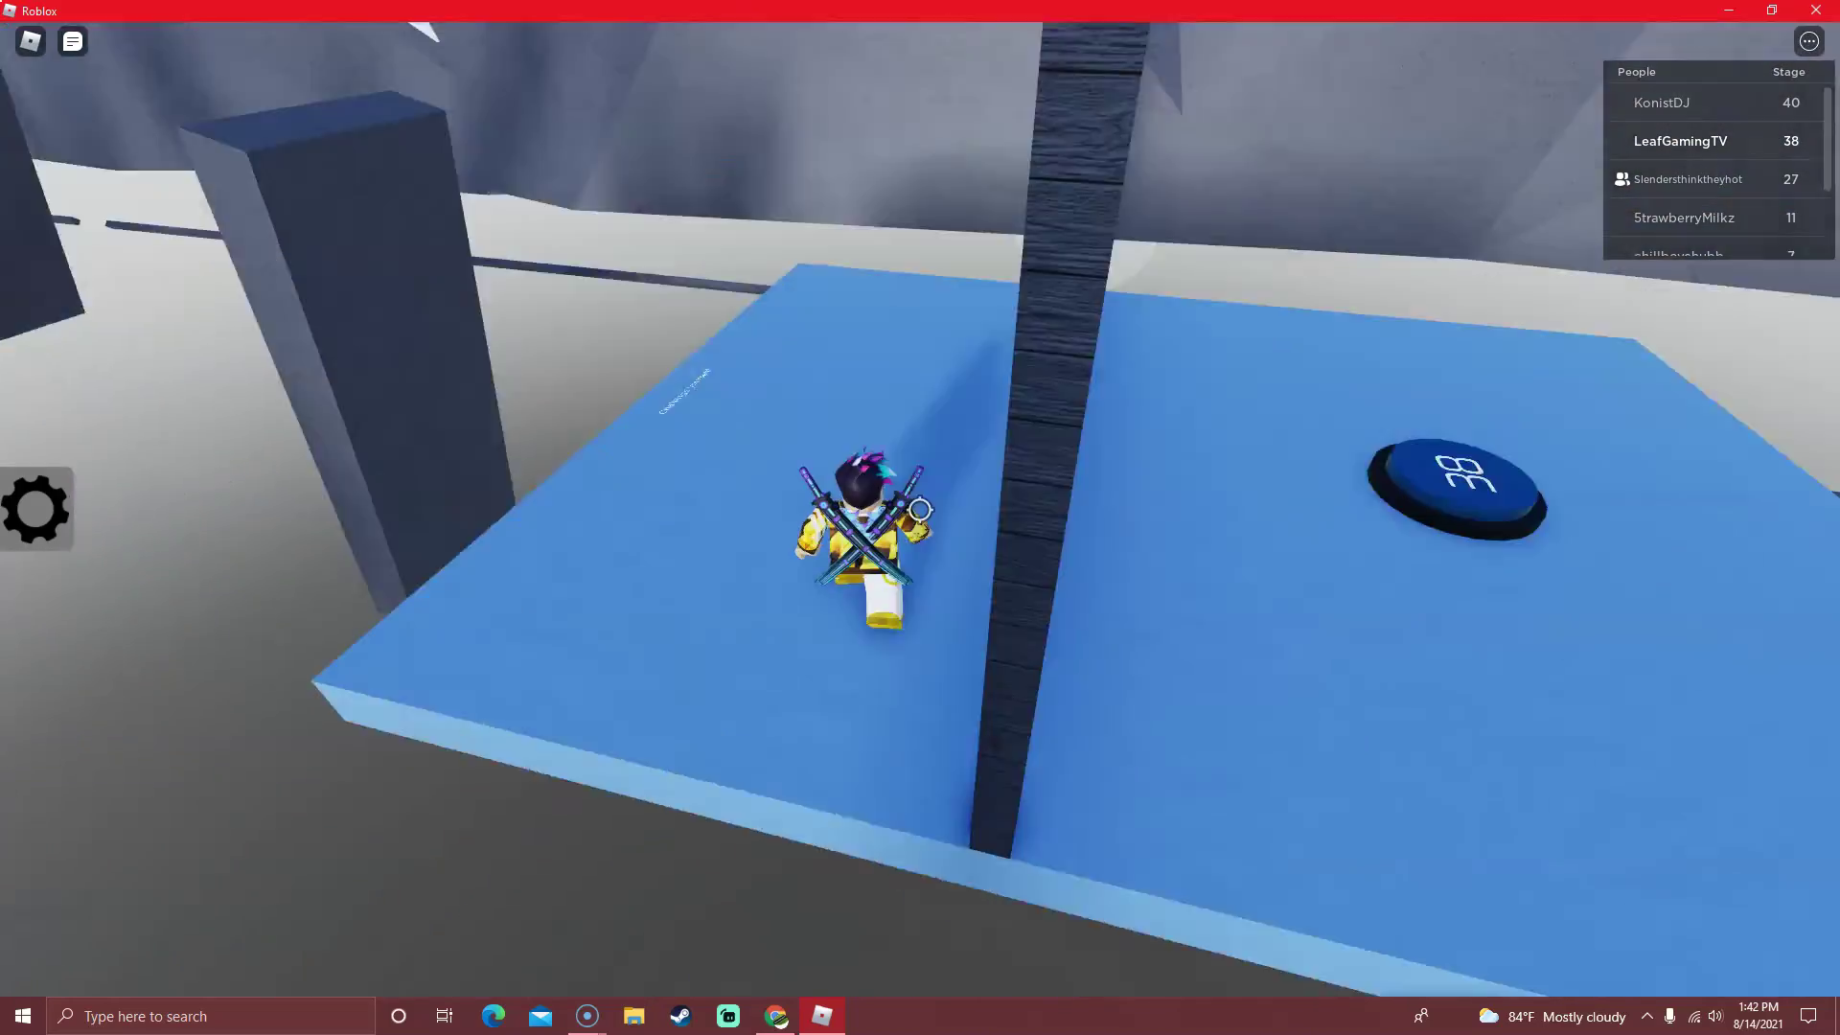
key("w")
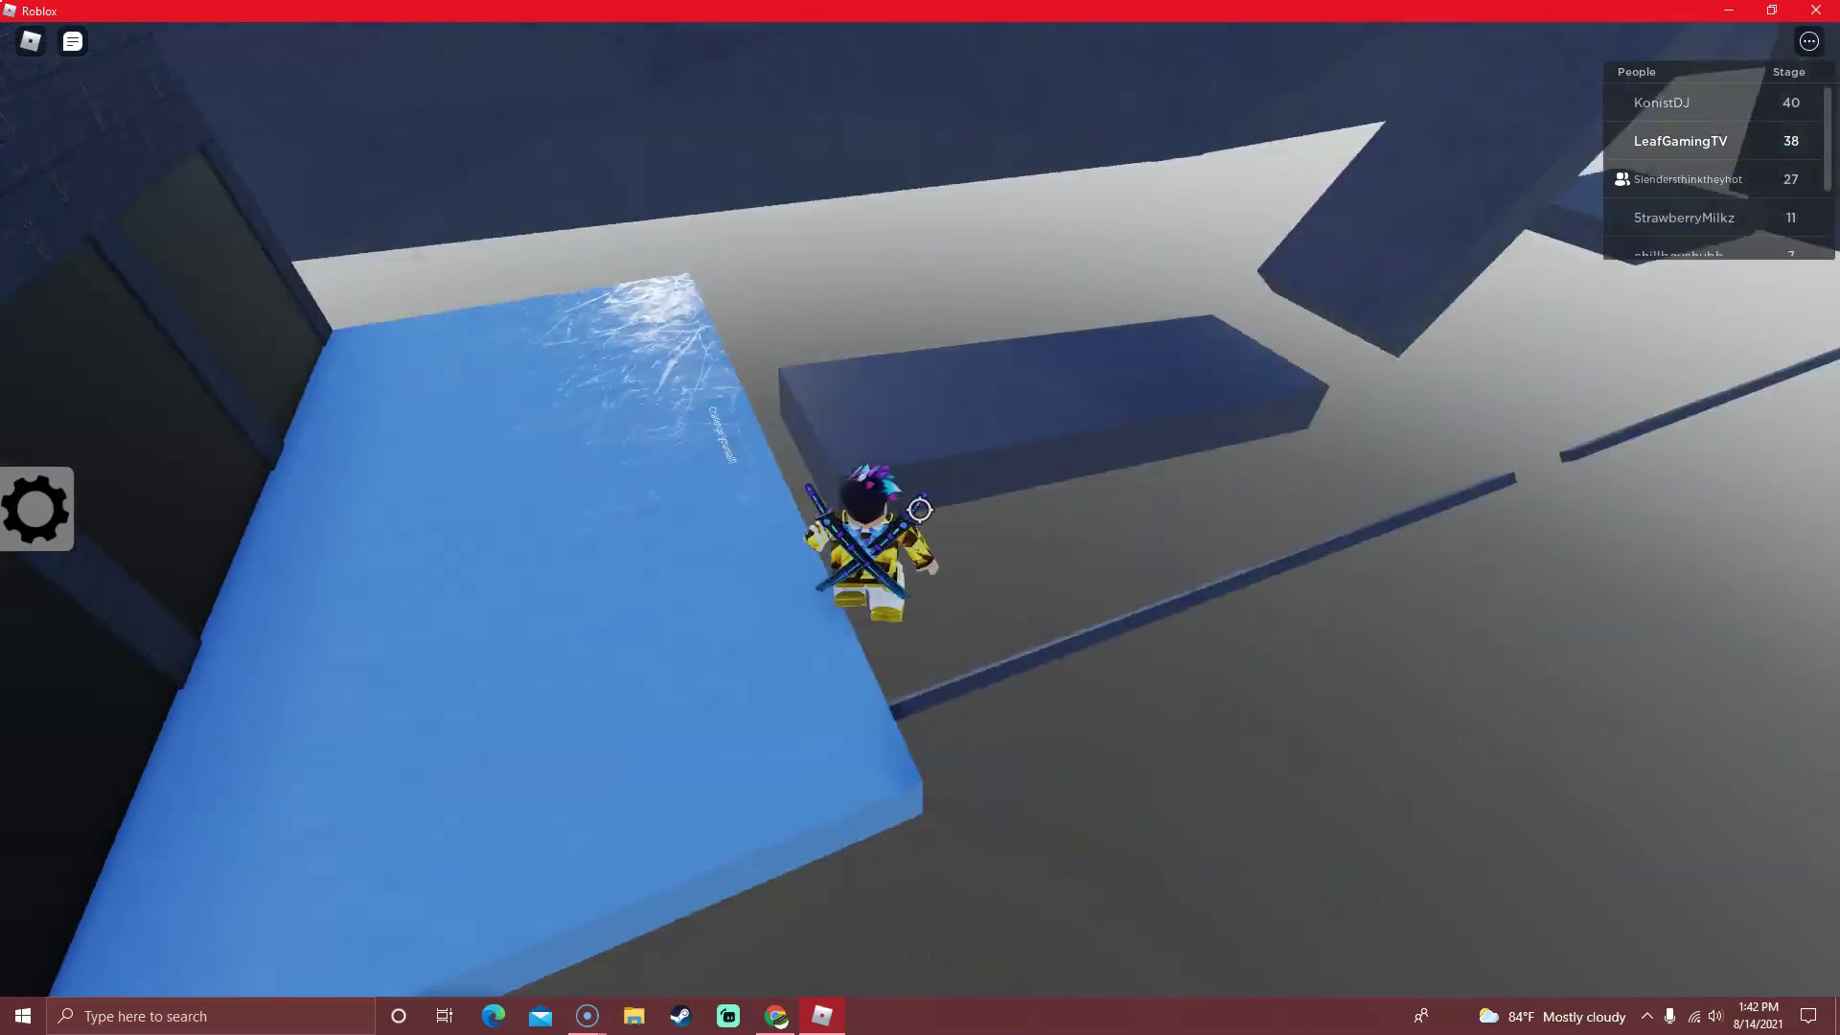
key("w")
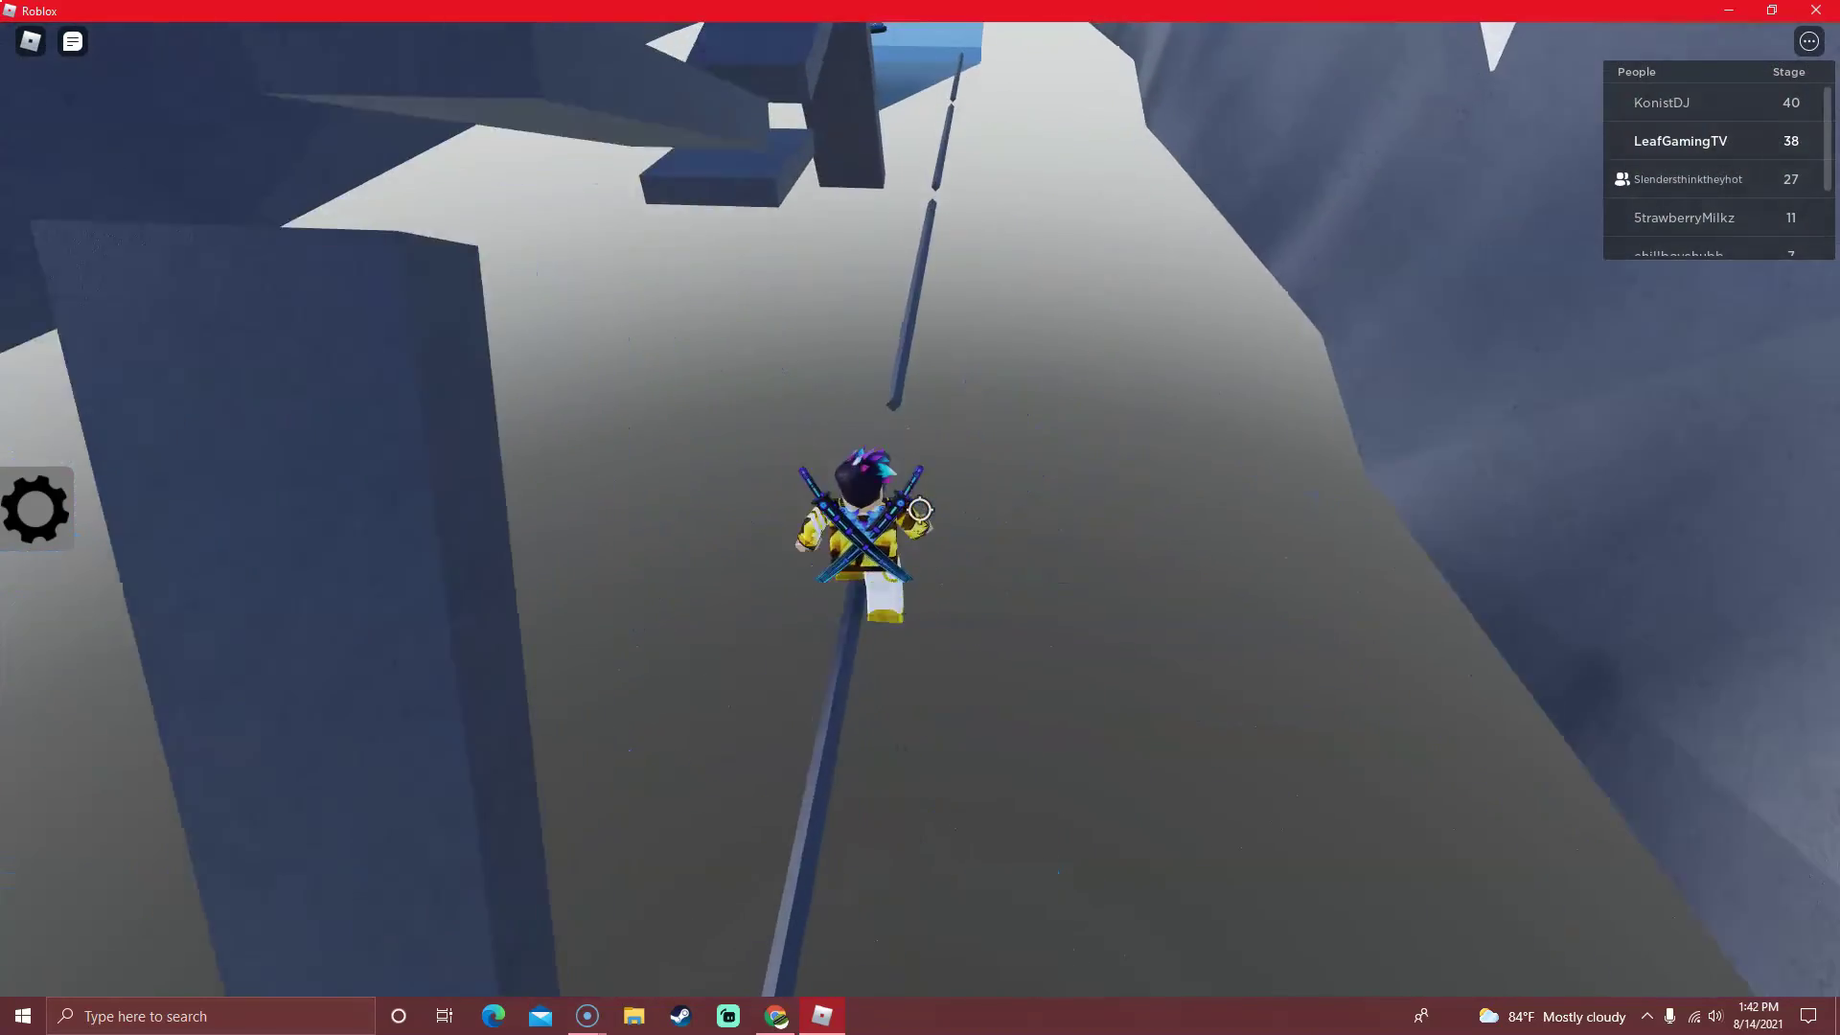
key("w")
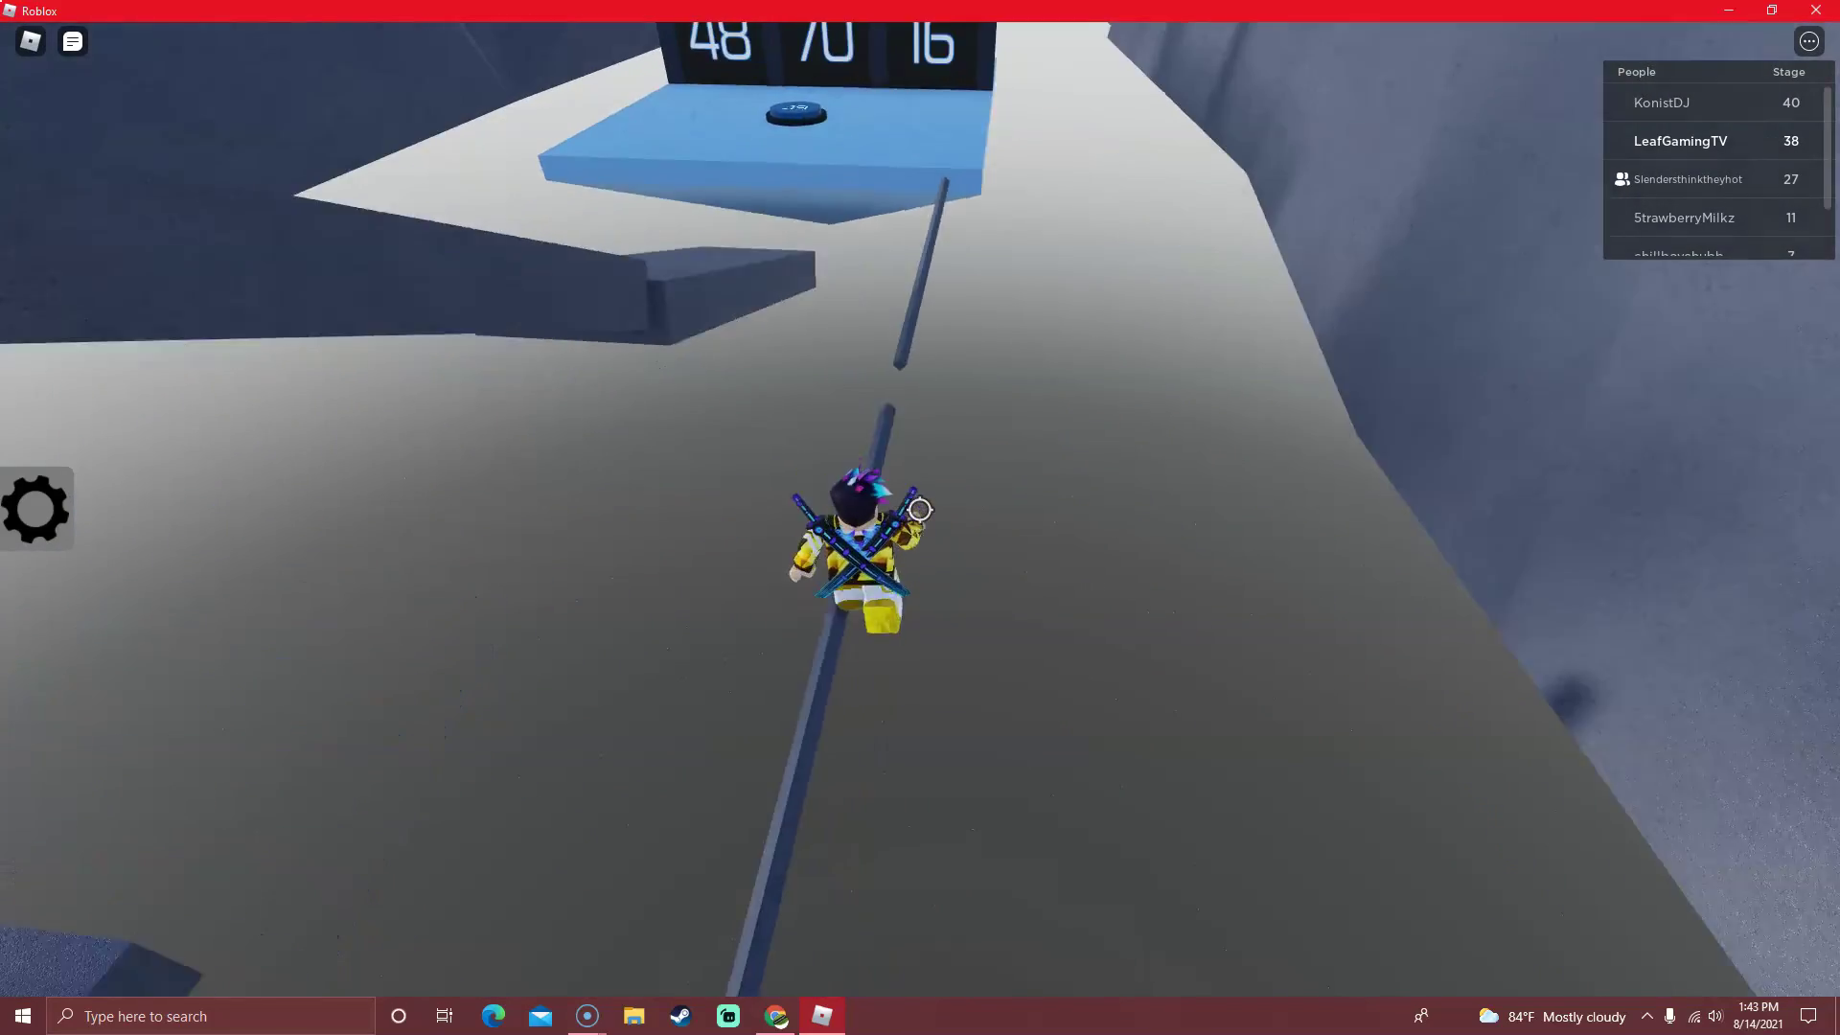
key("w")
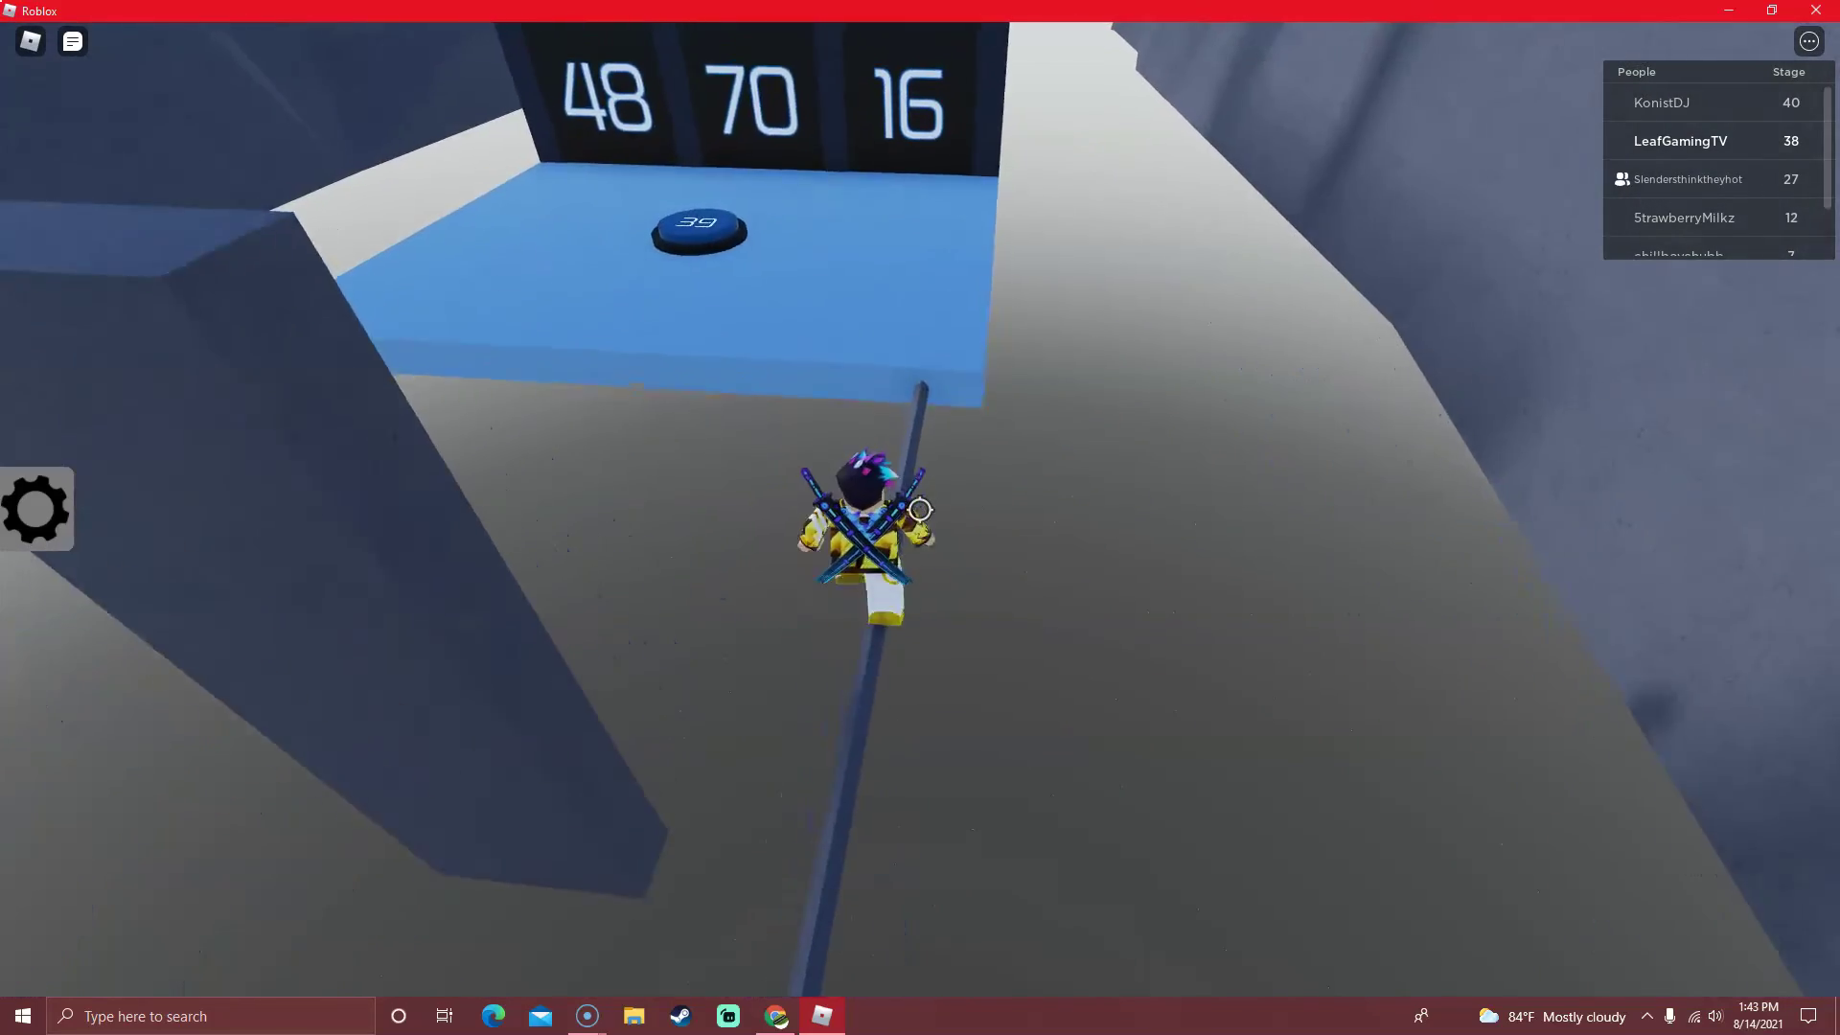
key("w")
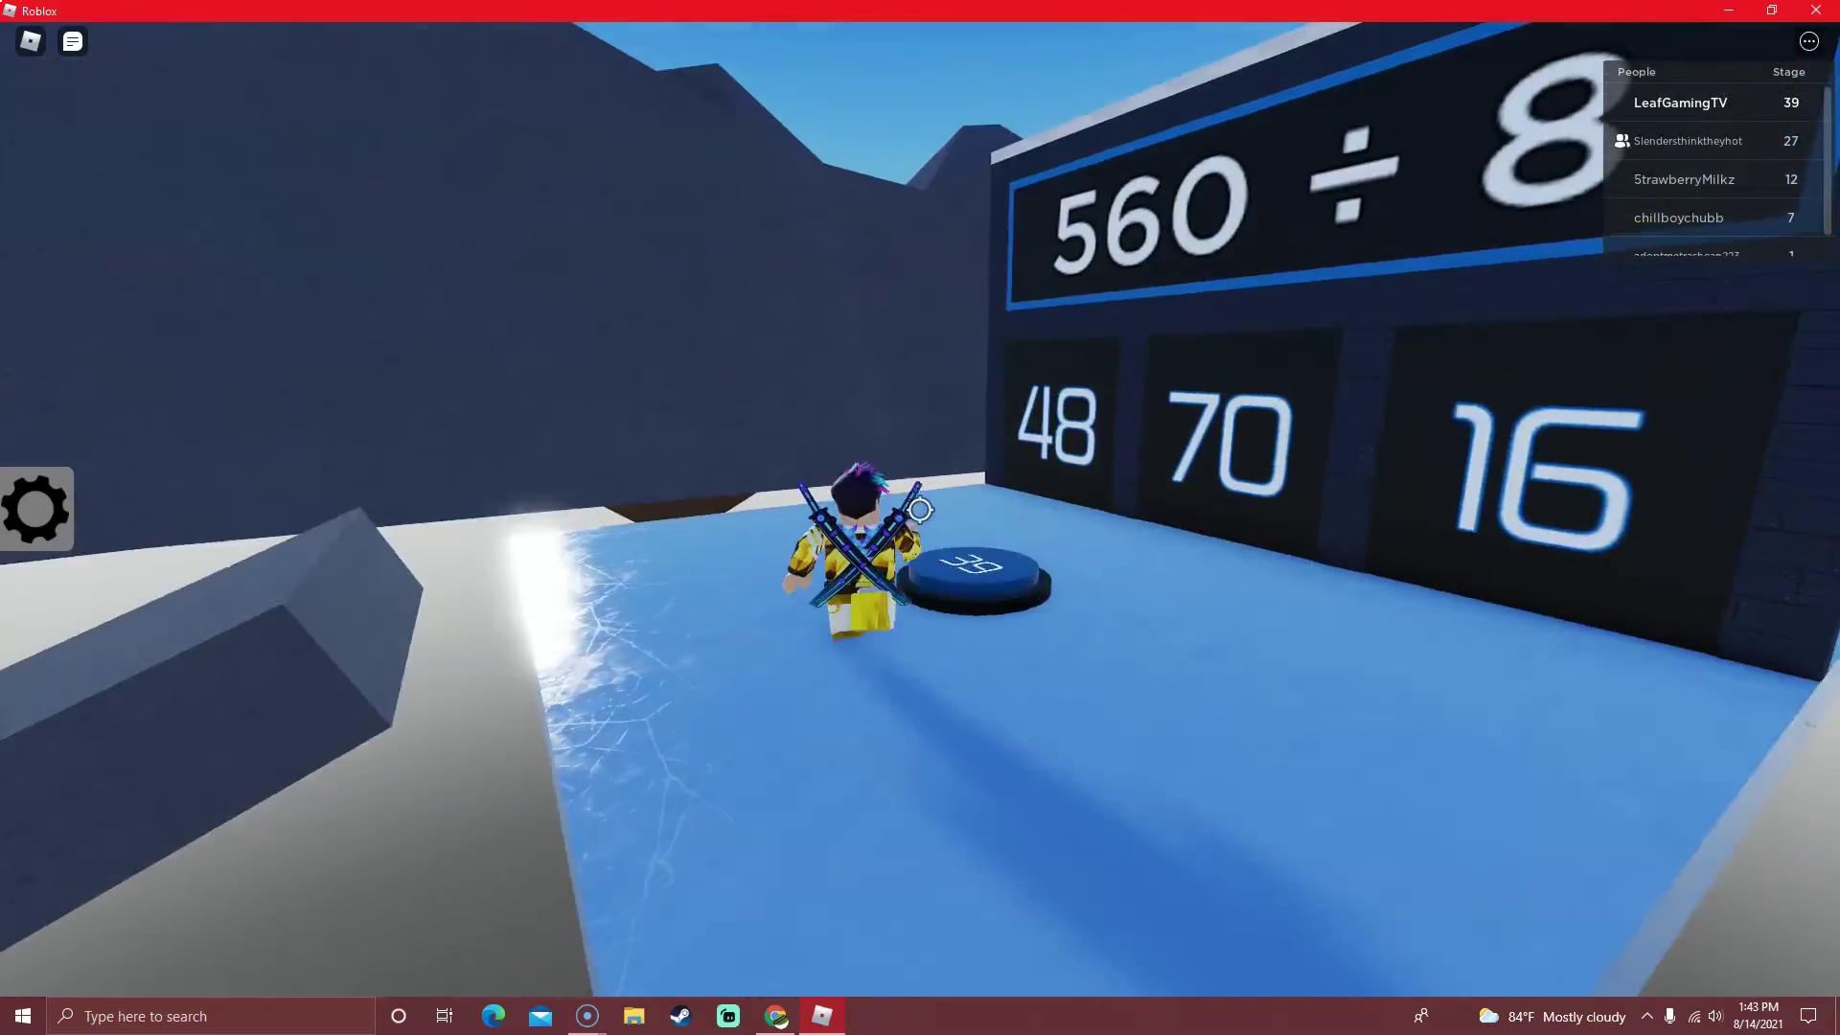
Answer 560 ÷ 8 with 70 and parkour across the platforms toward the stairs.
key("w")
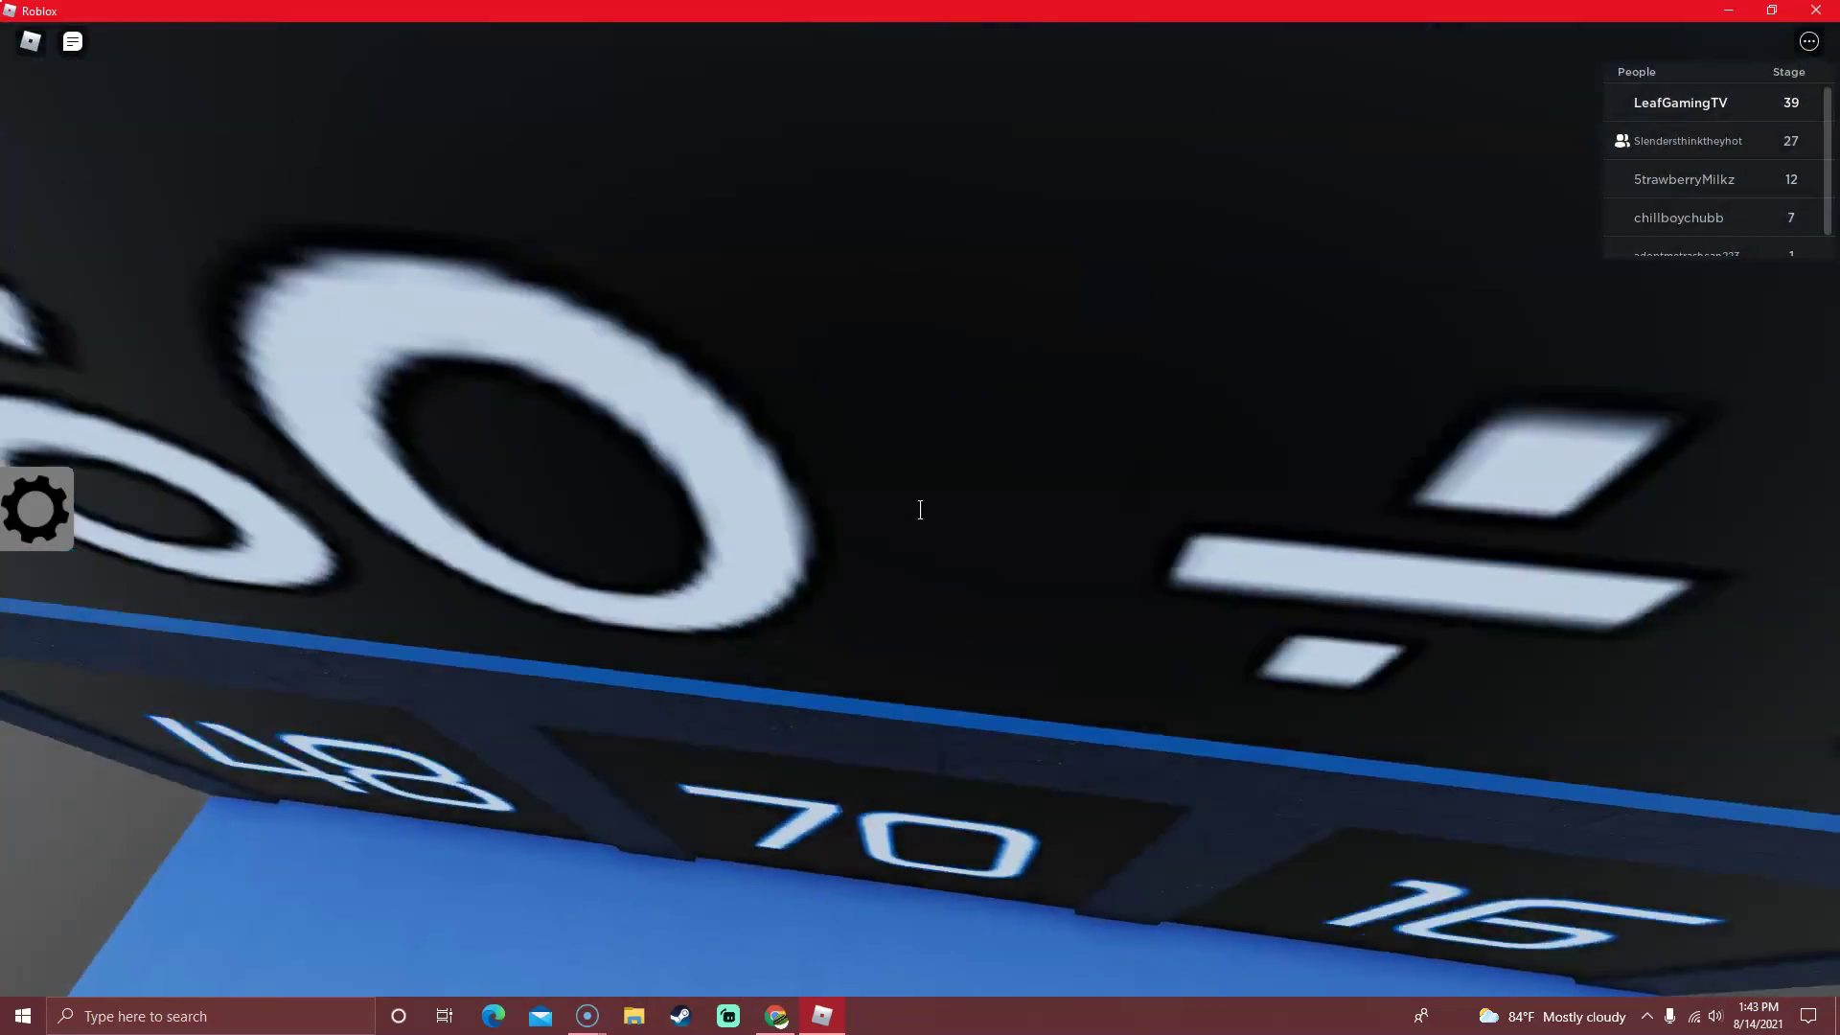
key("space")
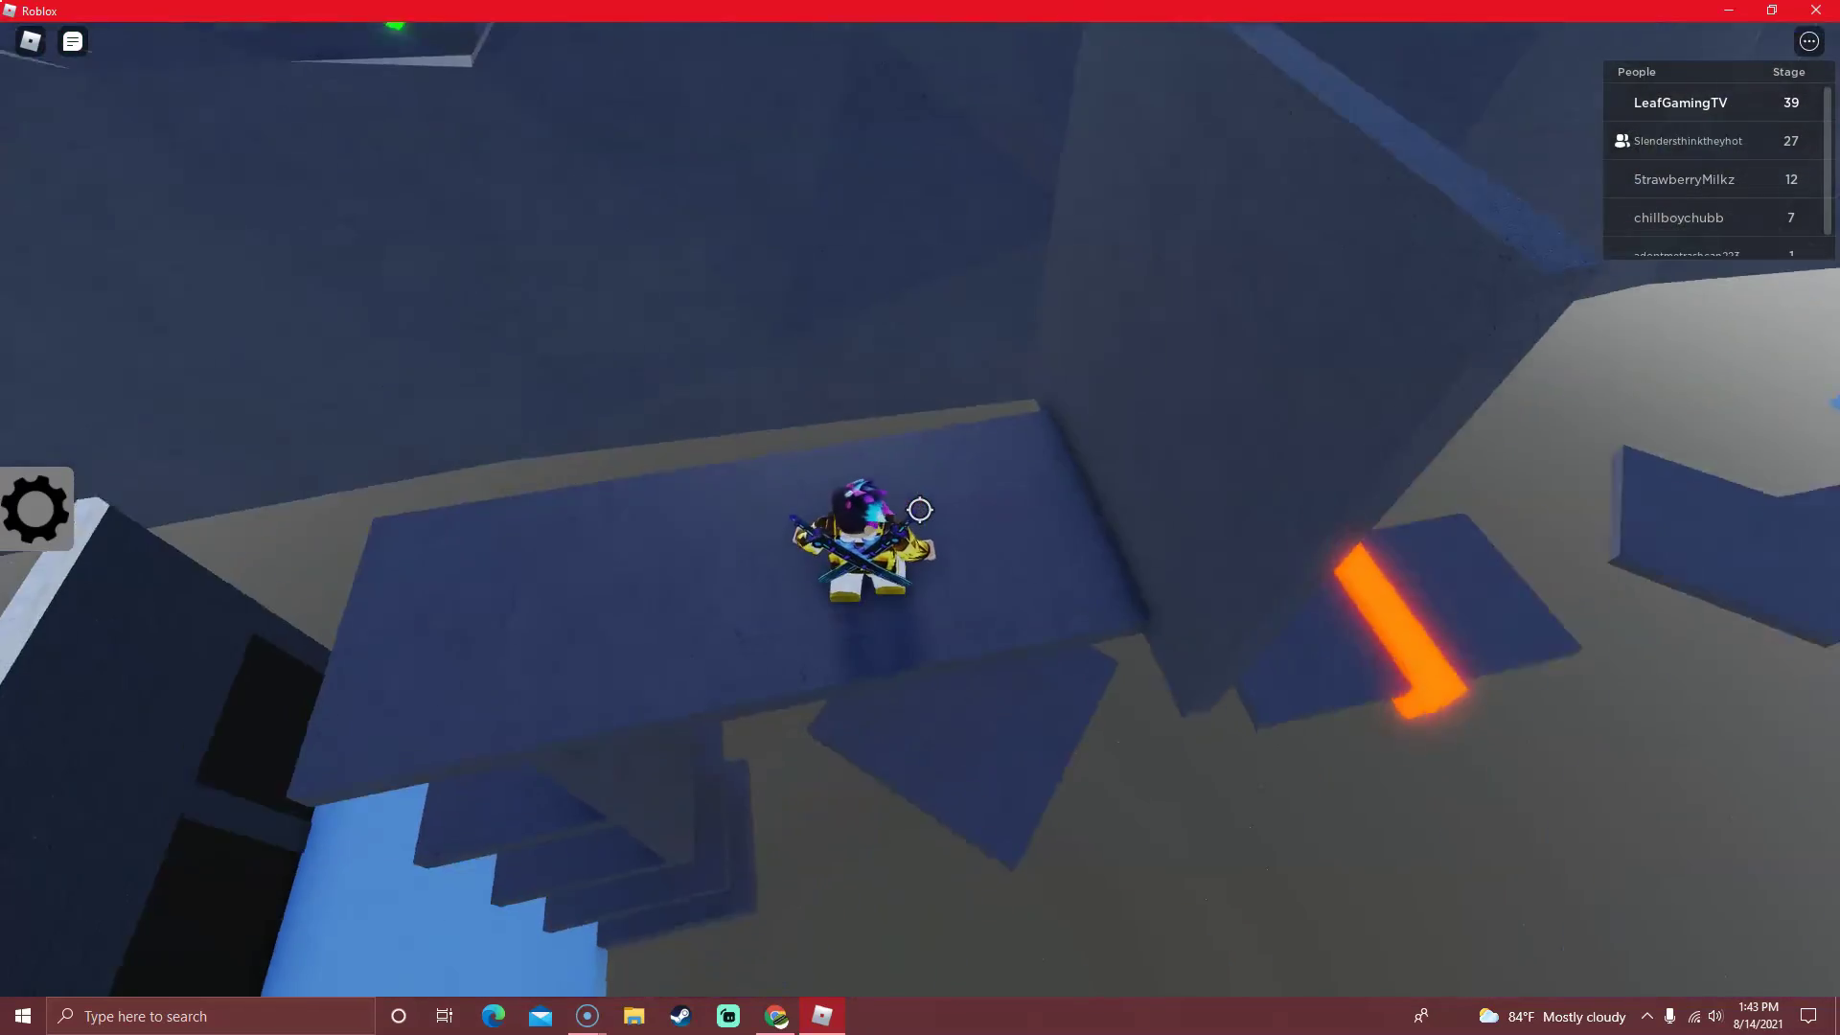
key("w")
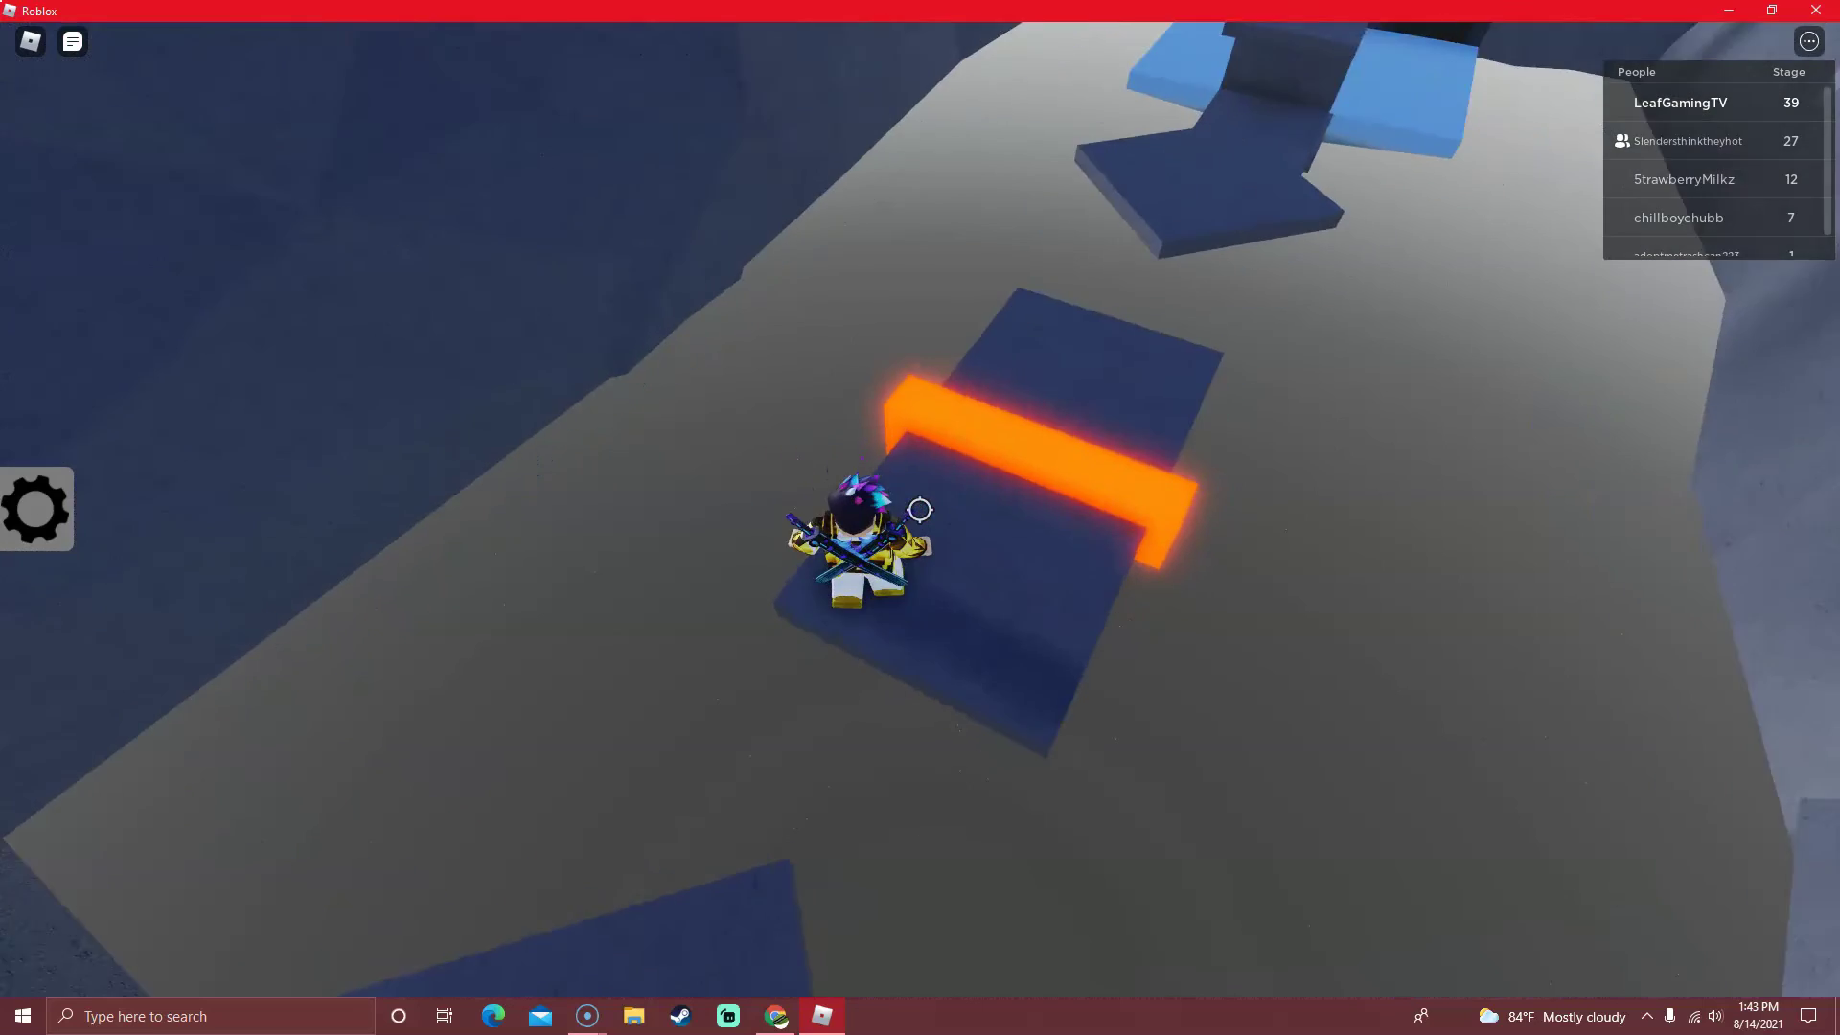
key("w")
key("space")
key("w")
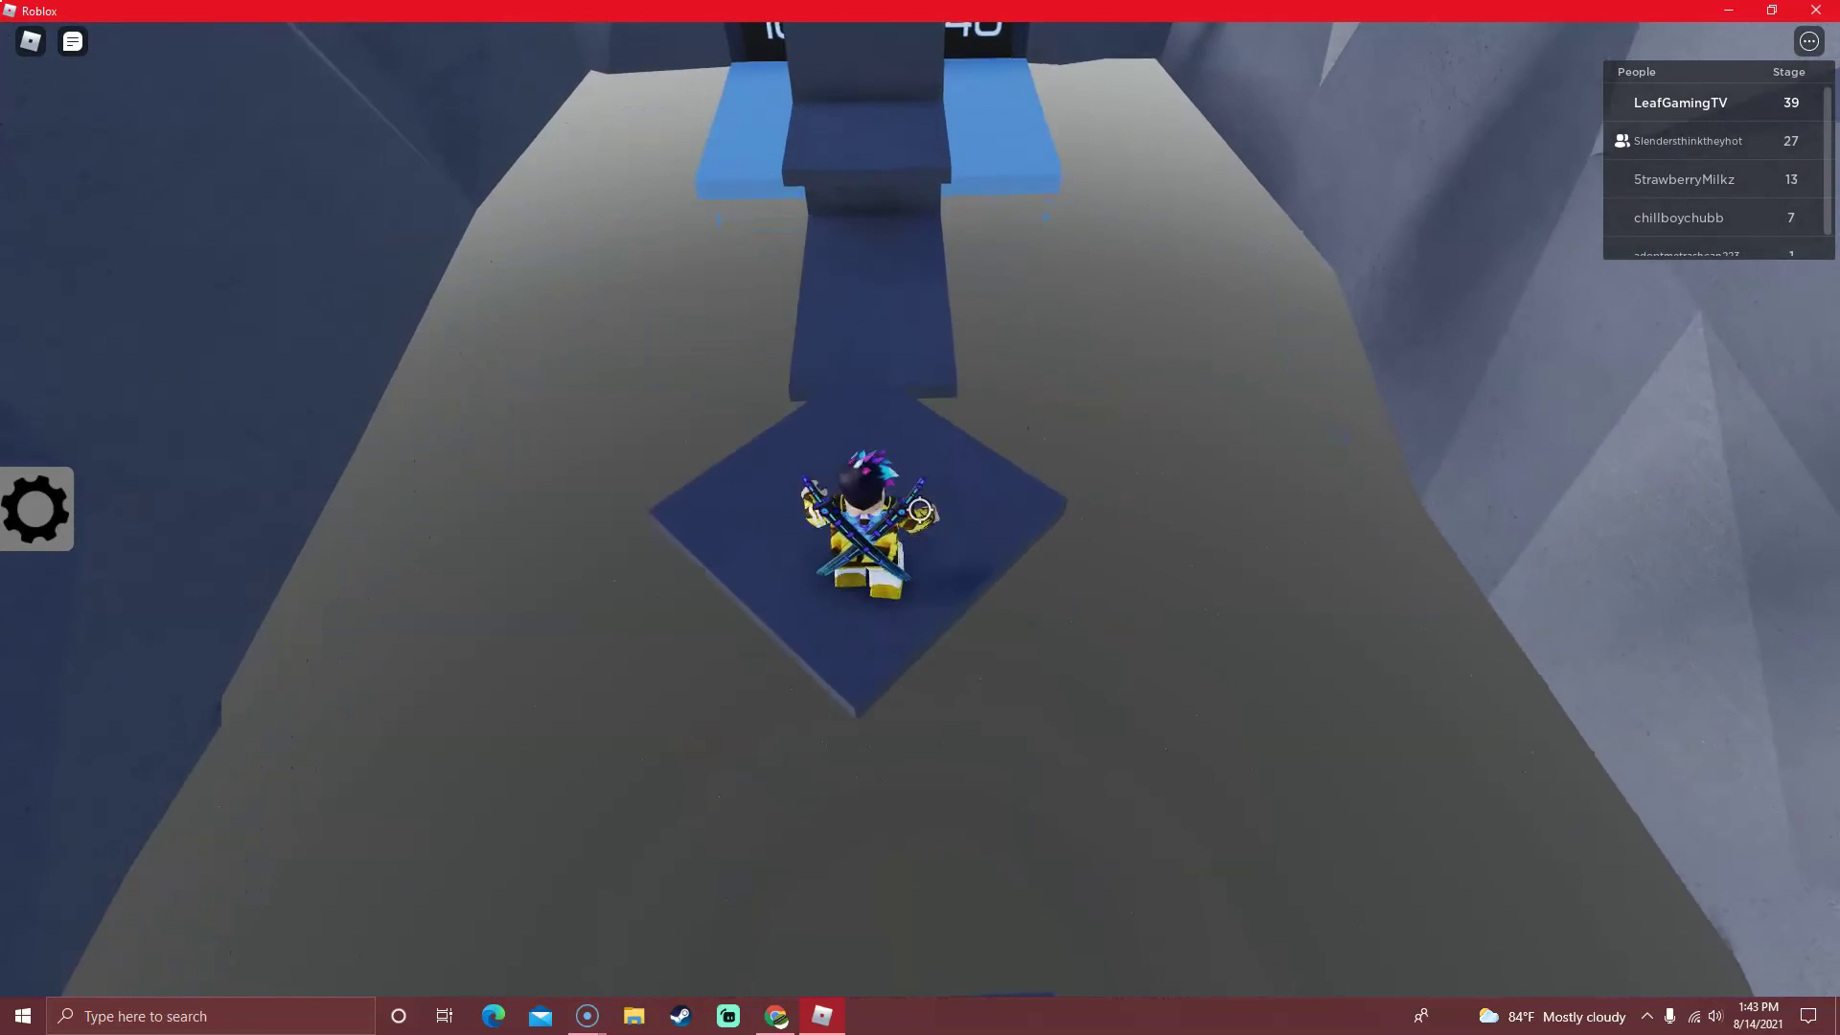
key("w")
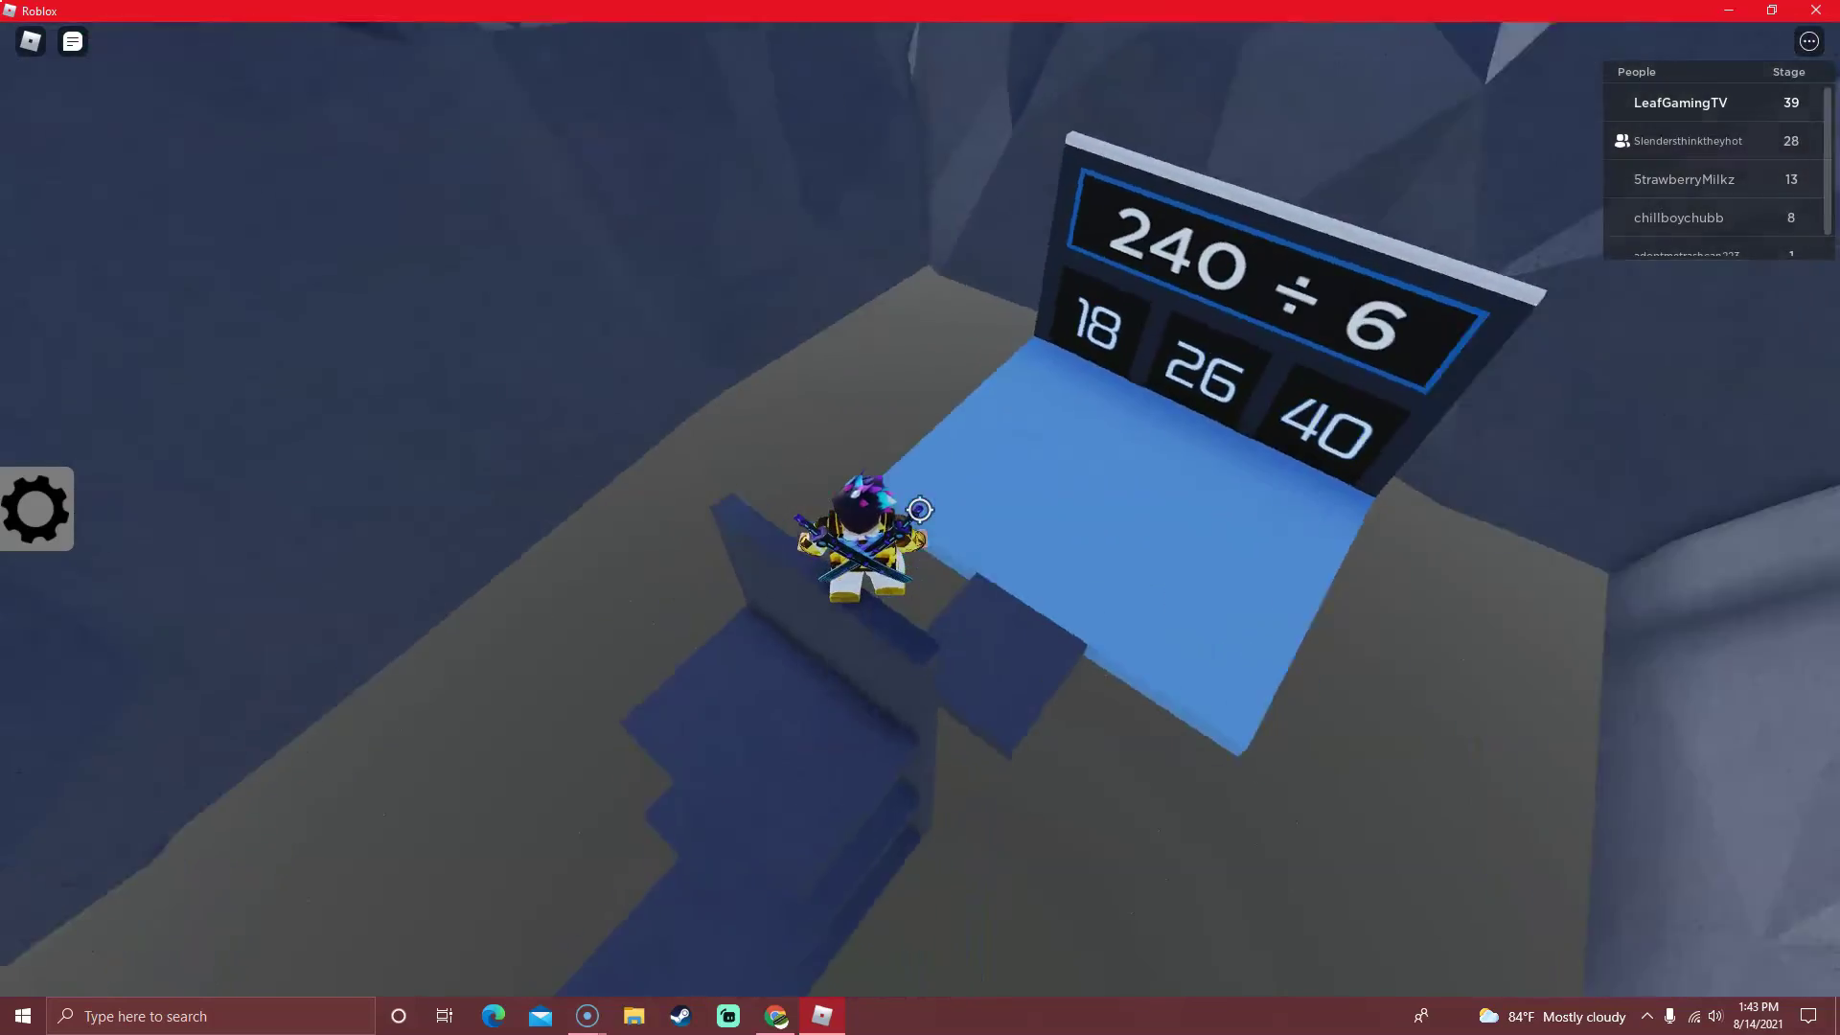
Answer 240 ÷ 6 with 40 to reach stage 40 and the lobby.
key("w")
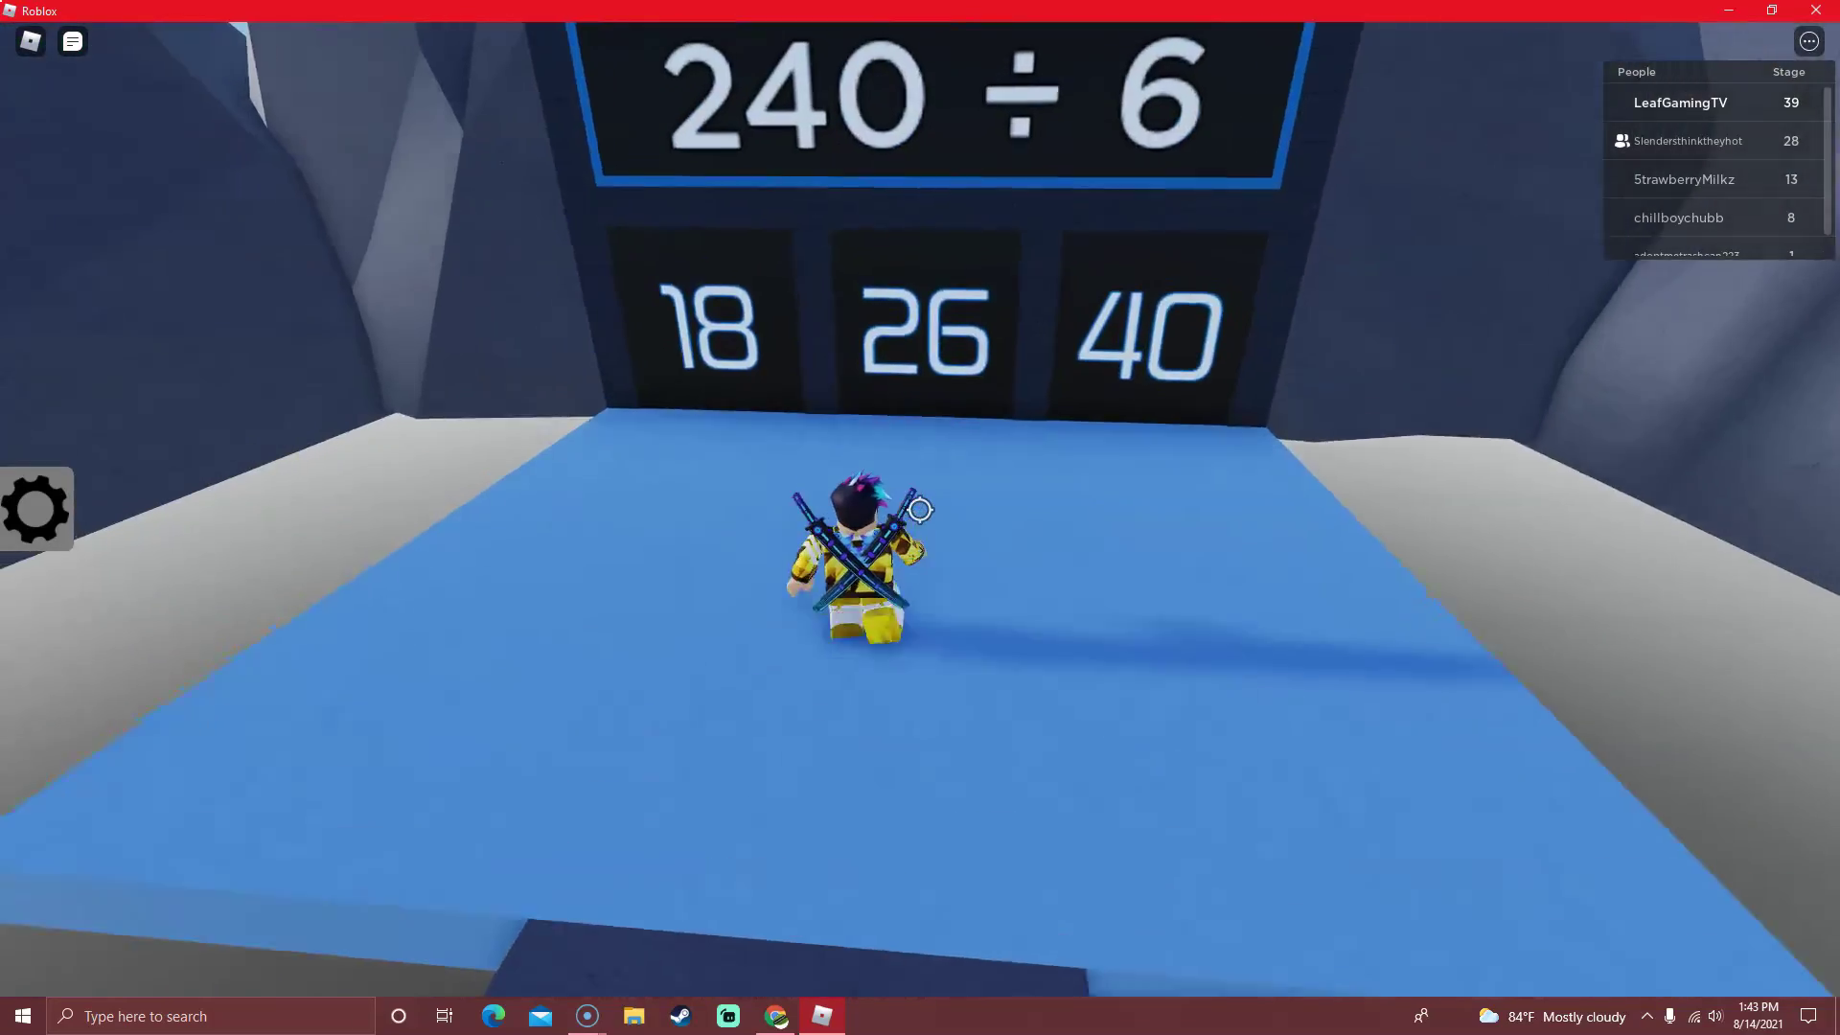
key("w")
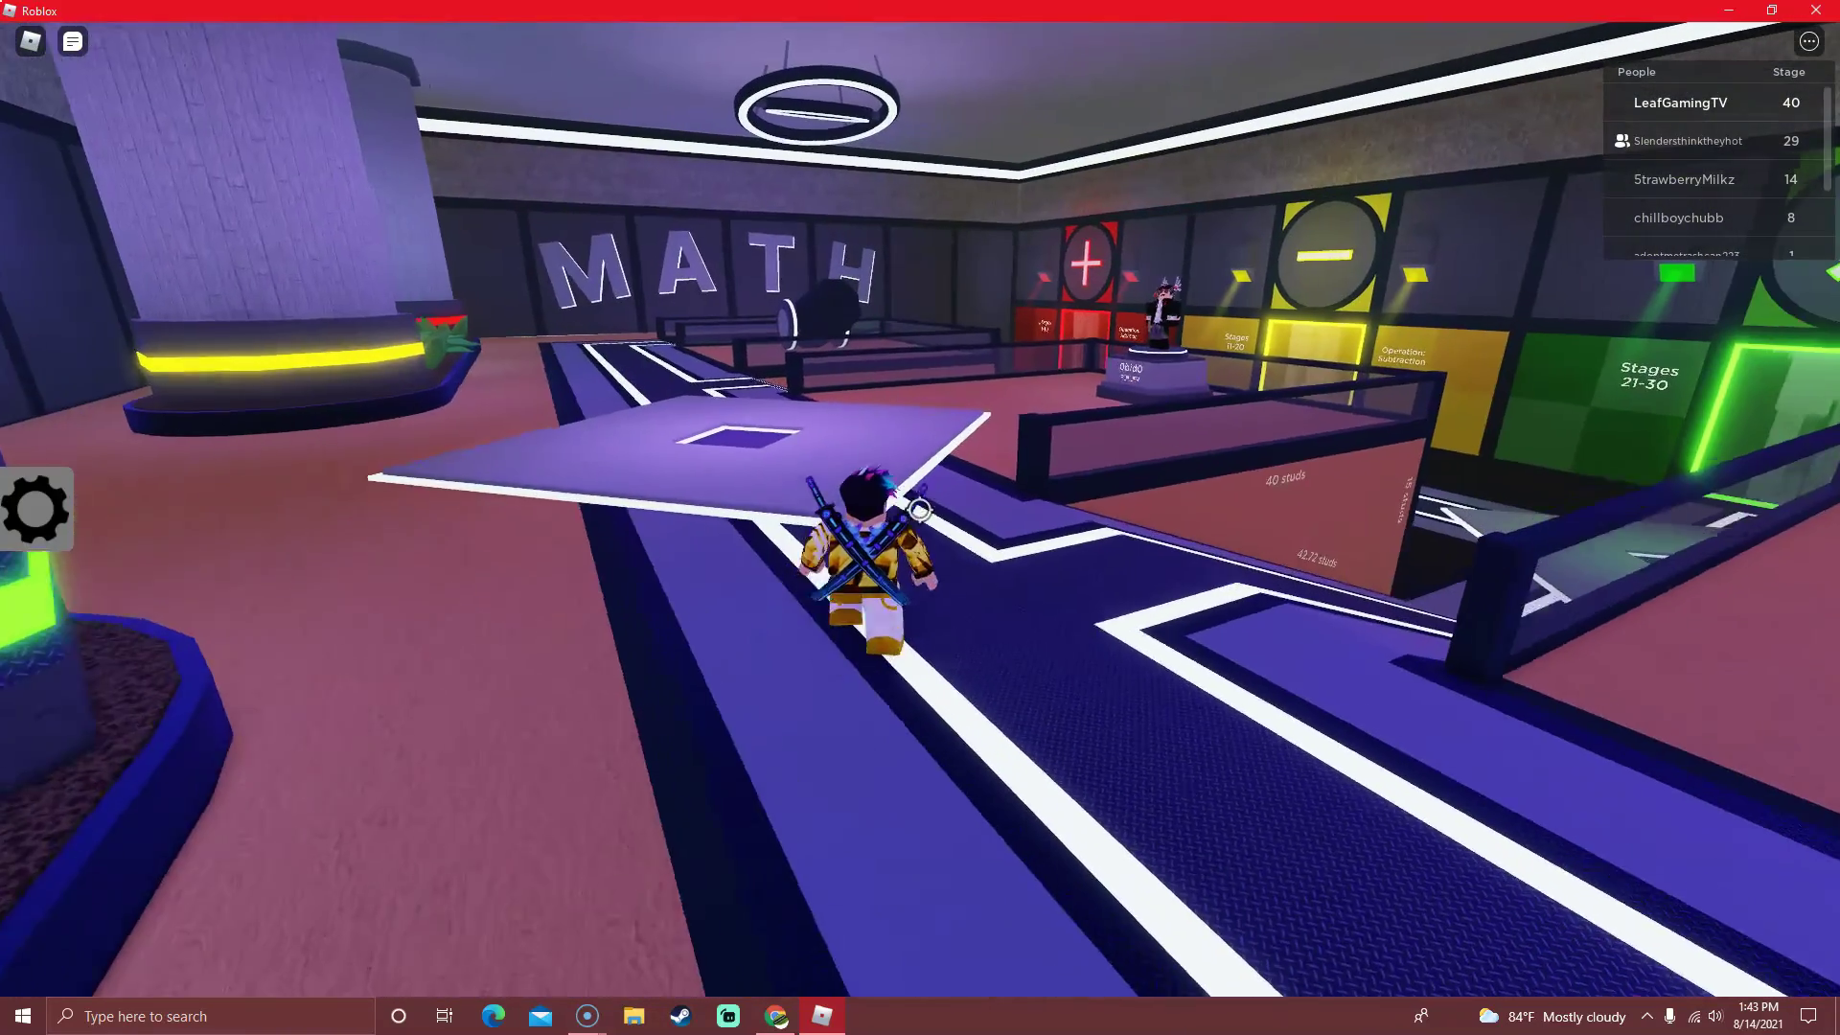
key("w")
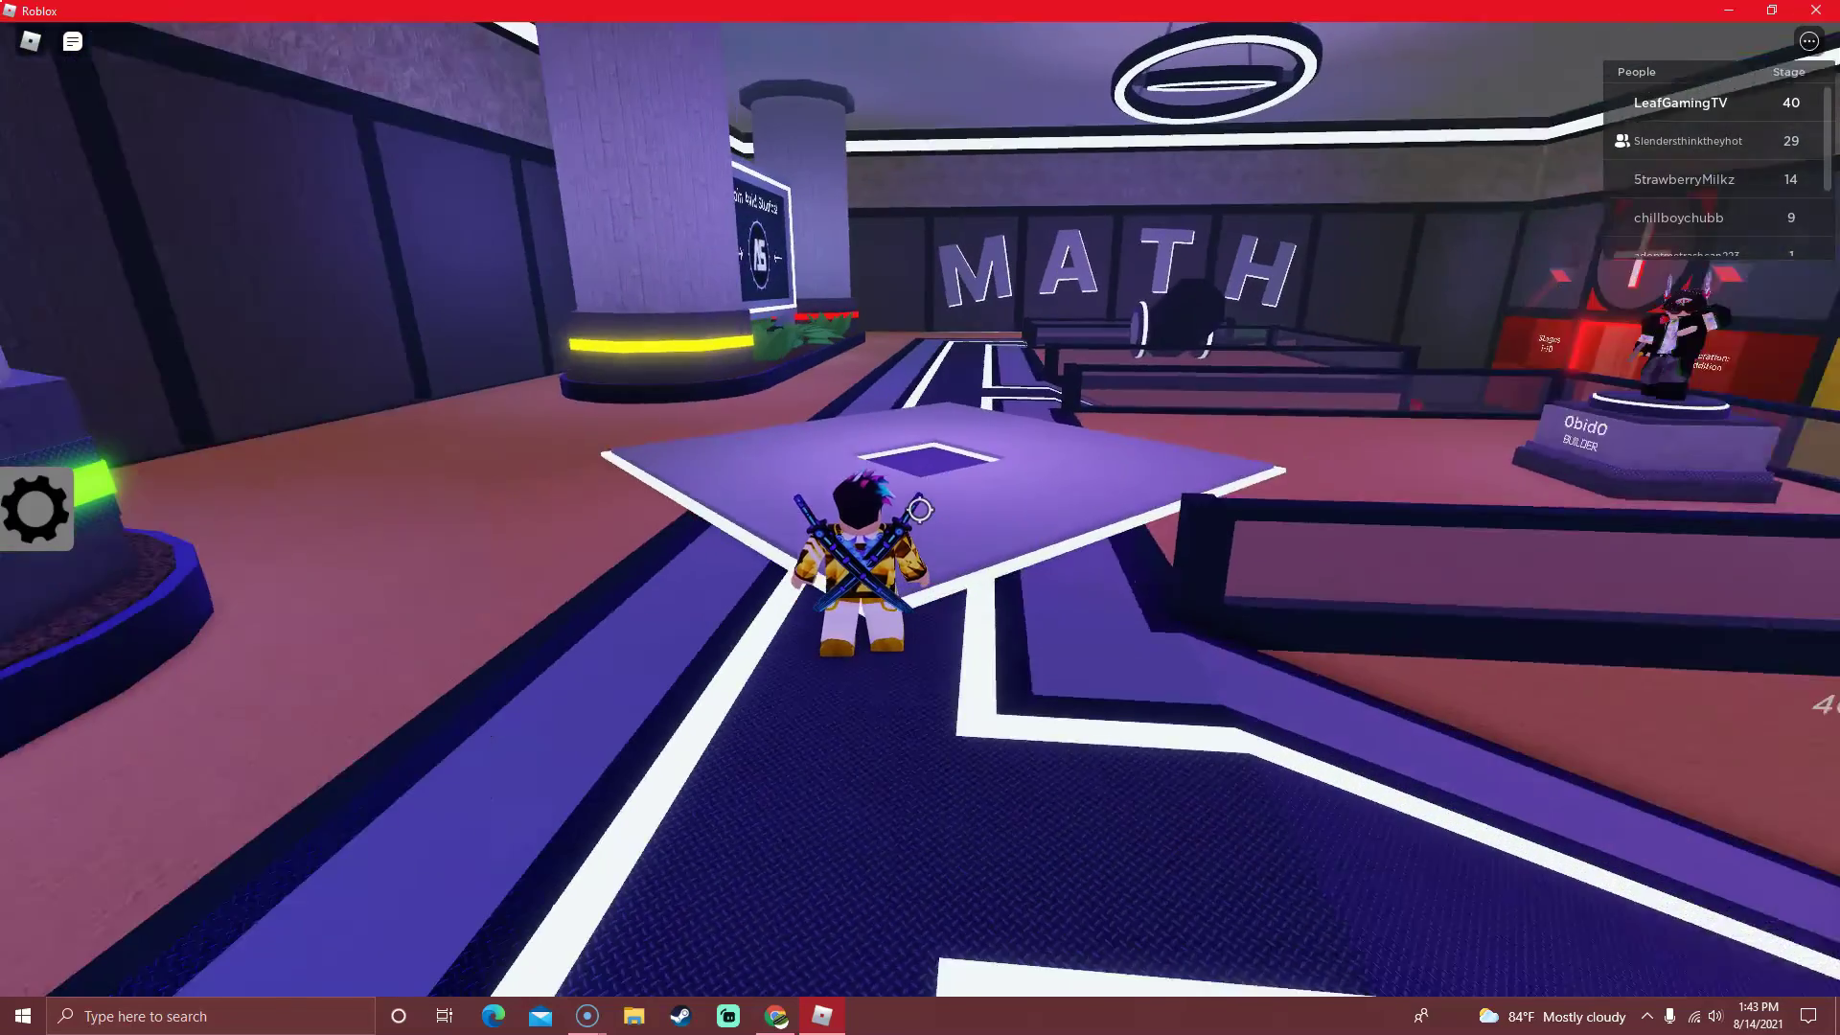
key("w")
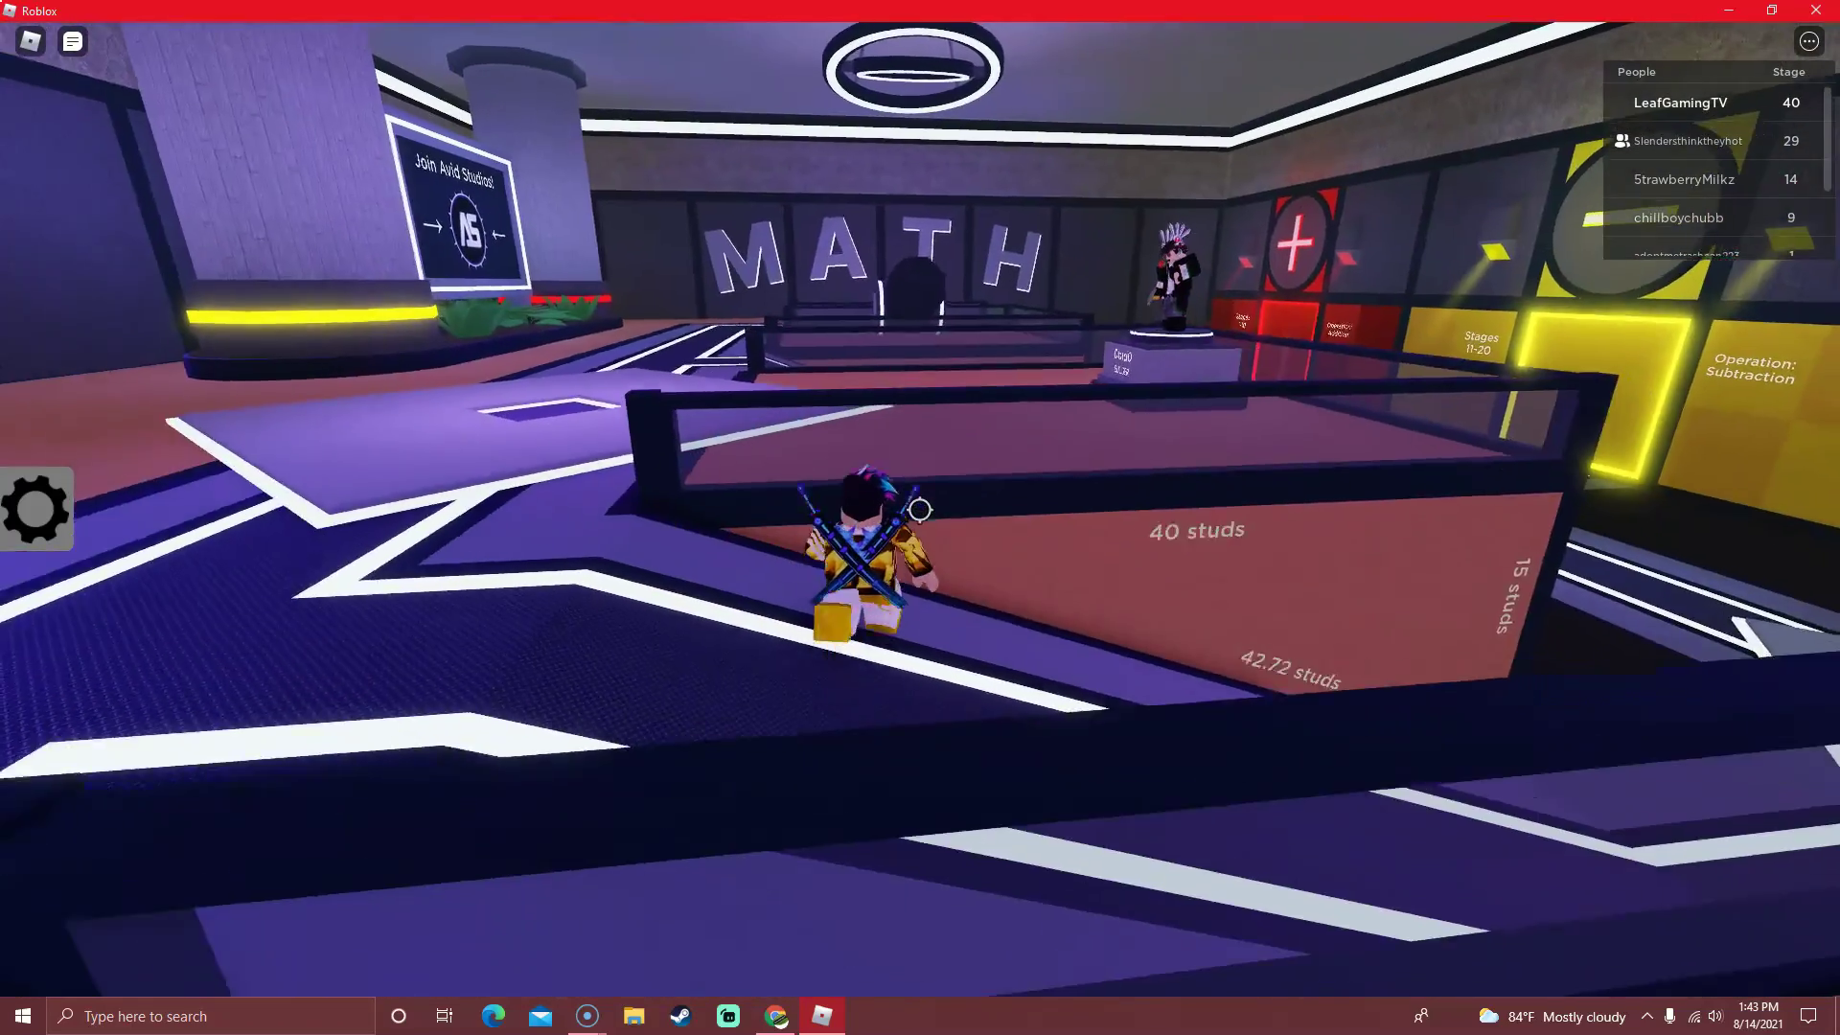
key("s")
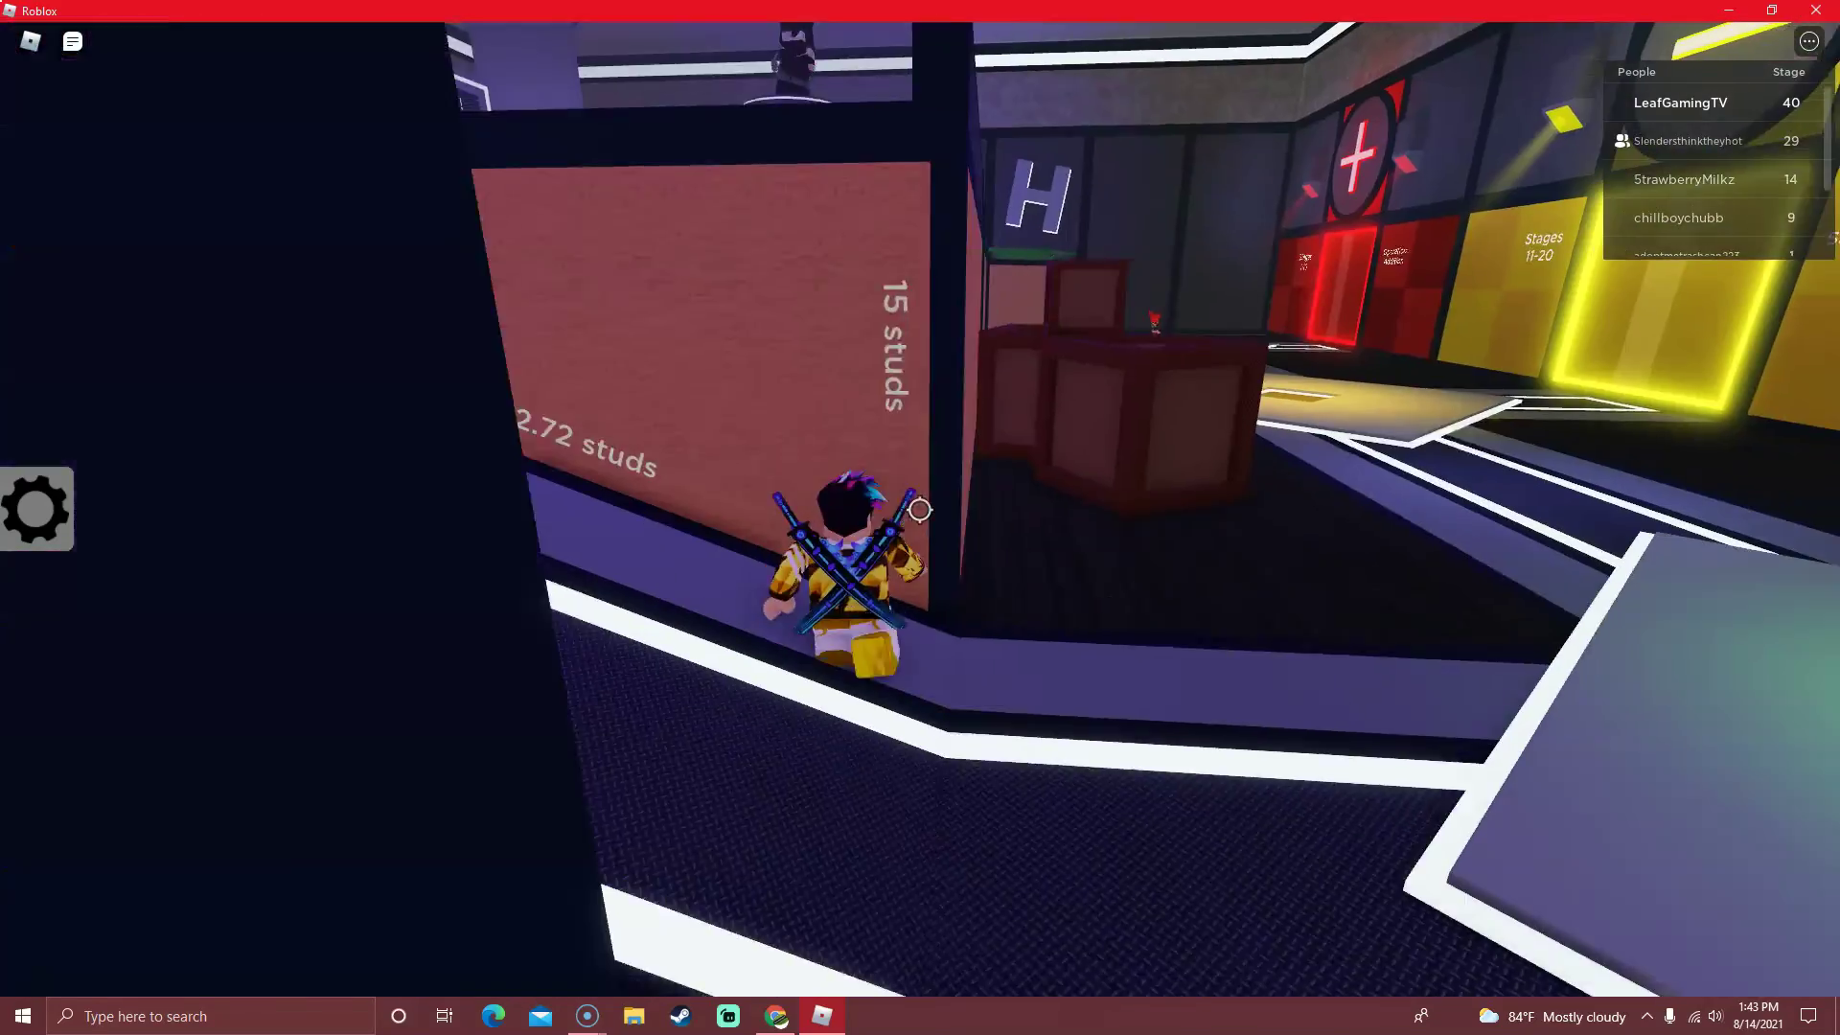
key("w")
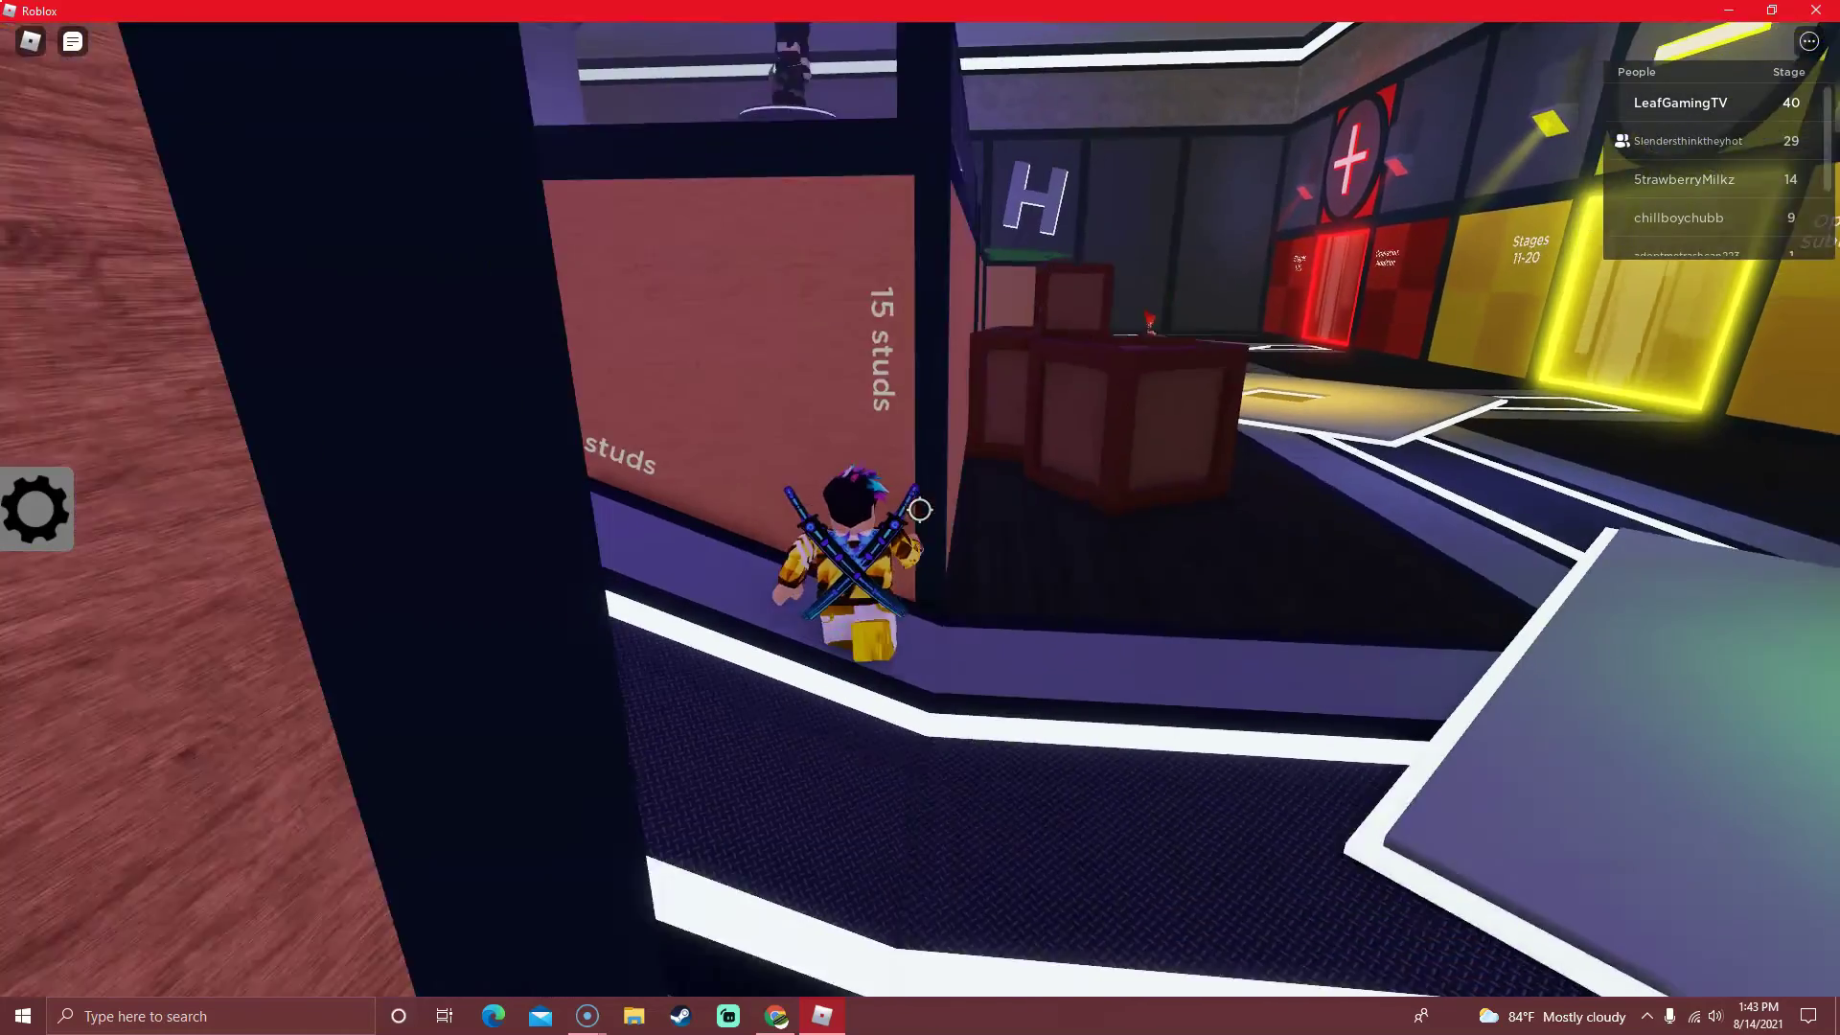
key("space")
key("w")
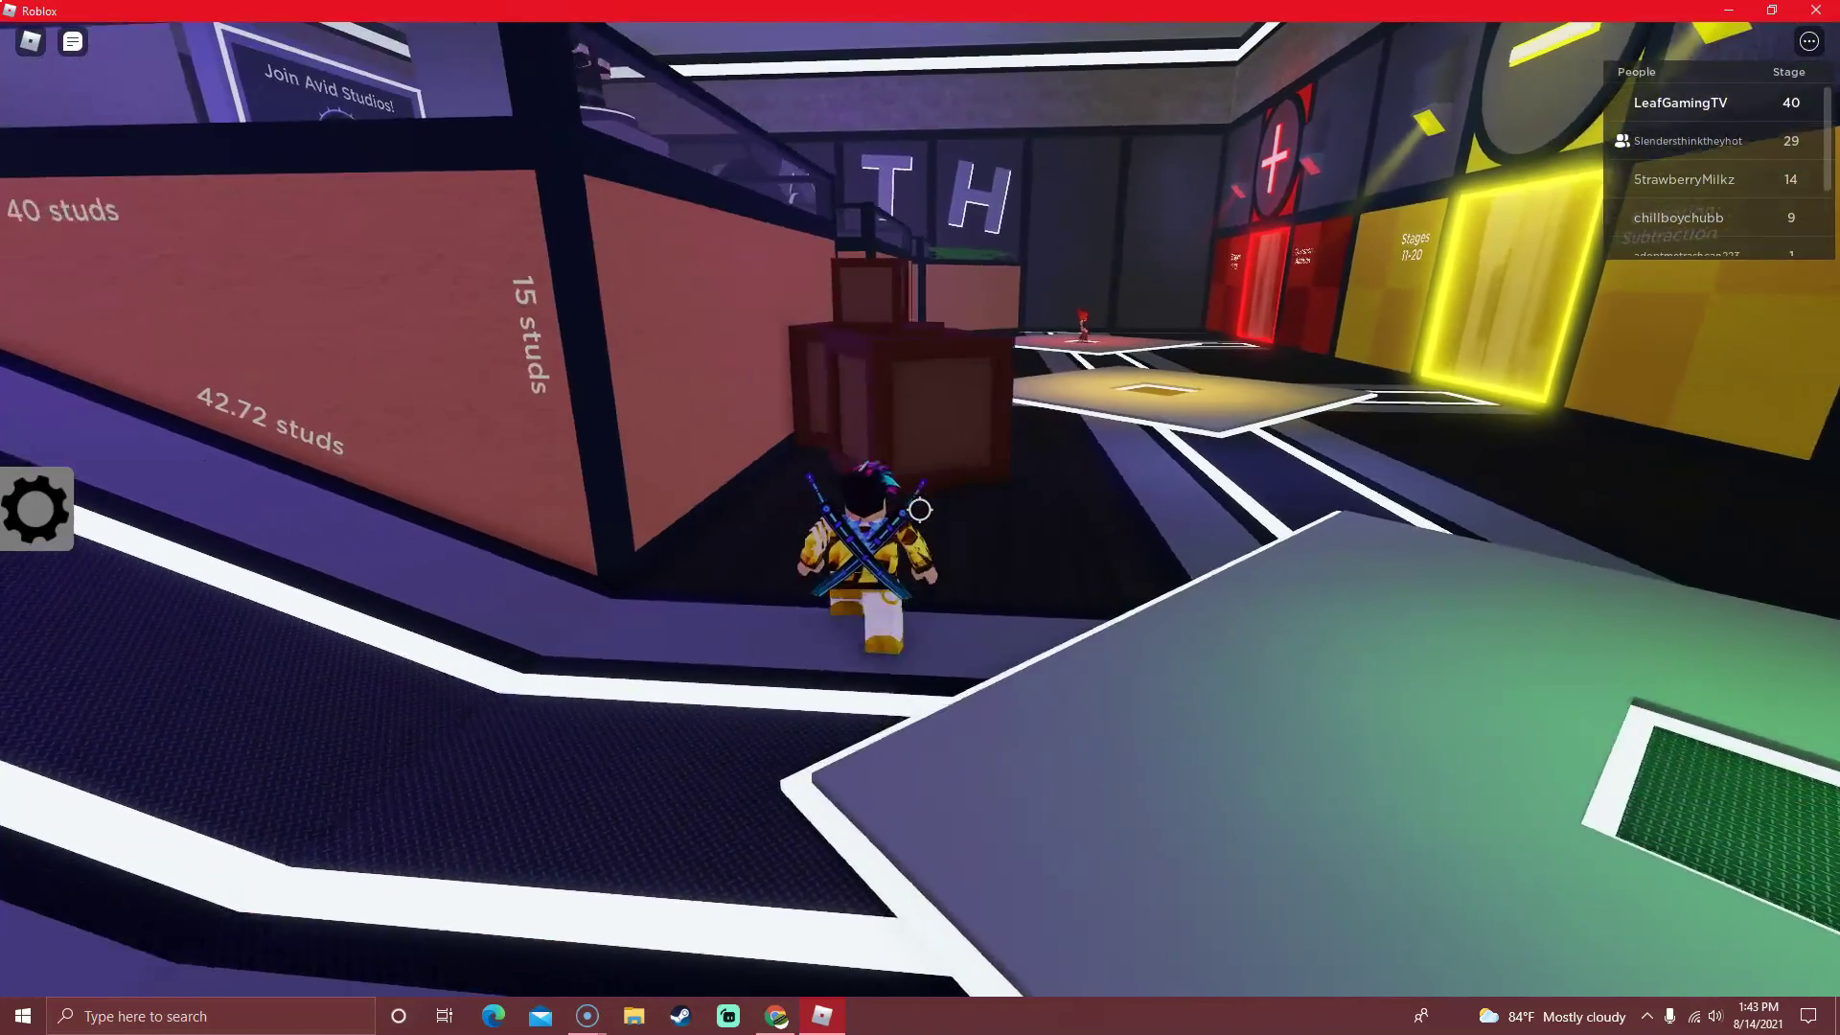
key("space")
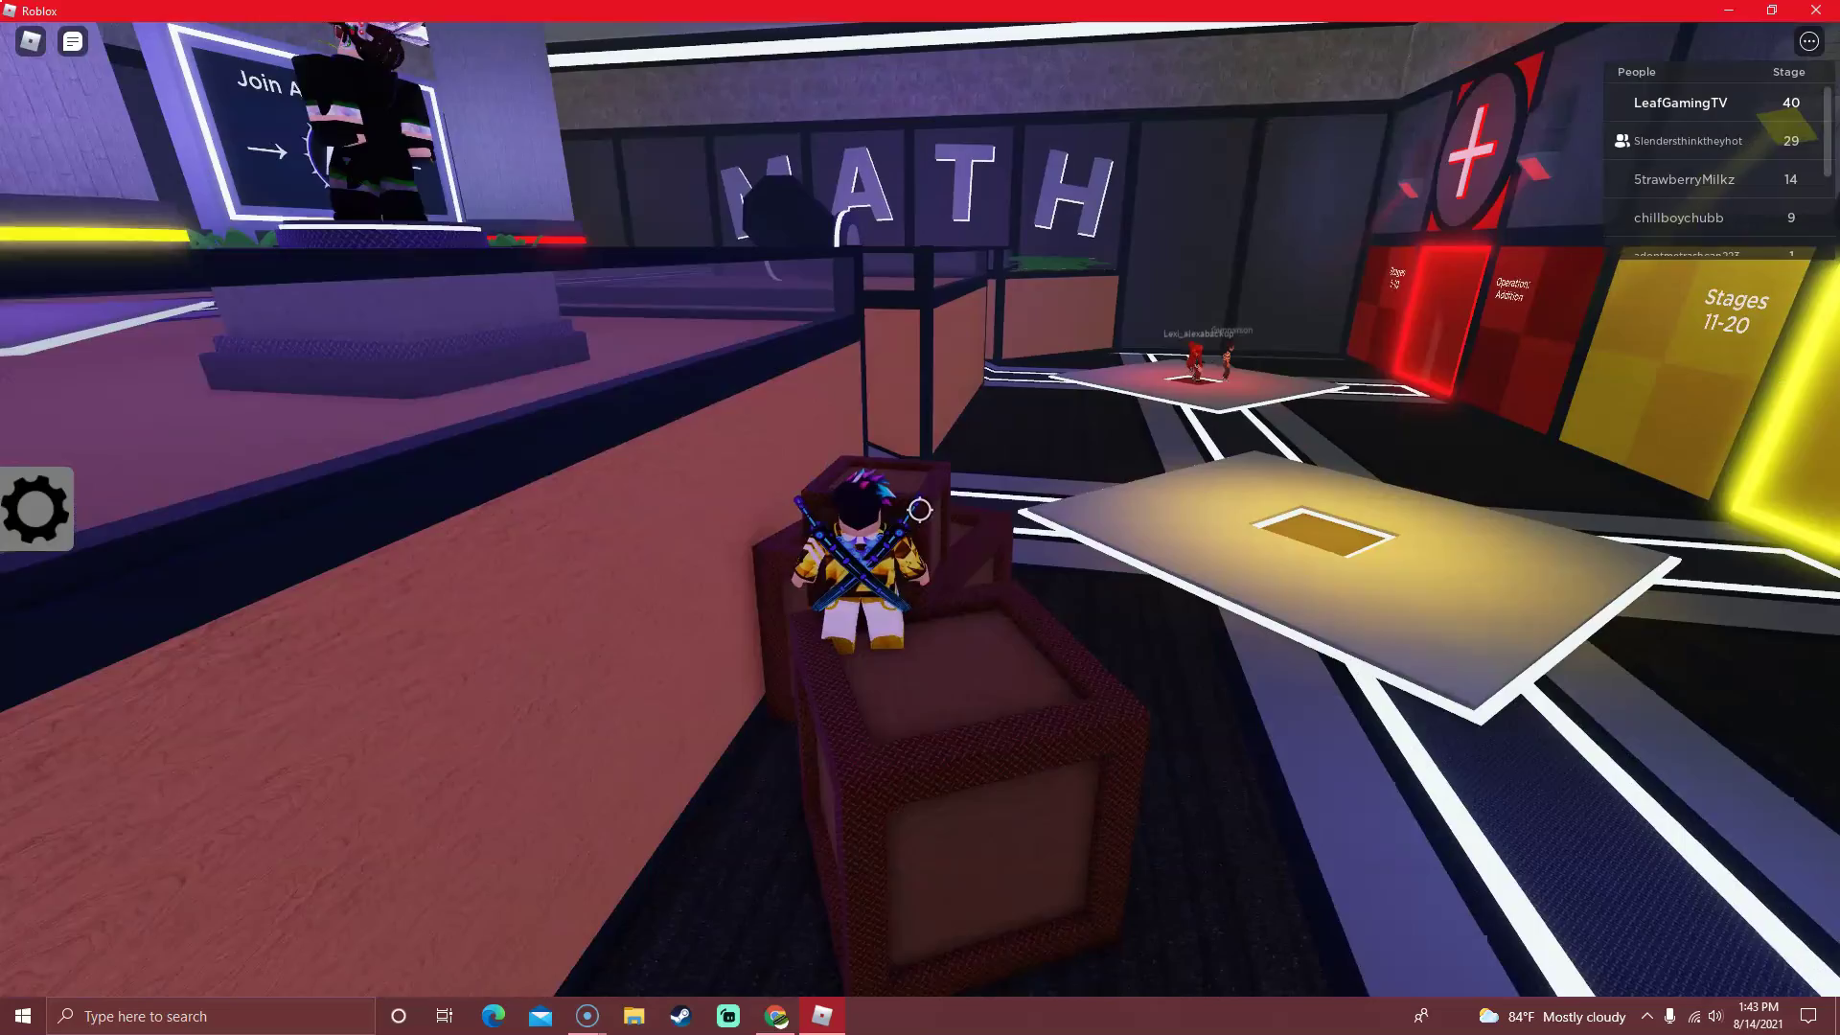
key("w")
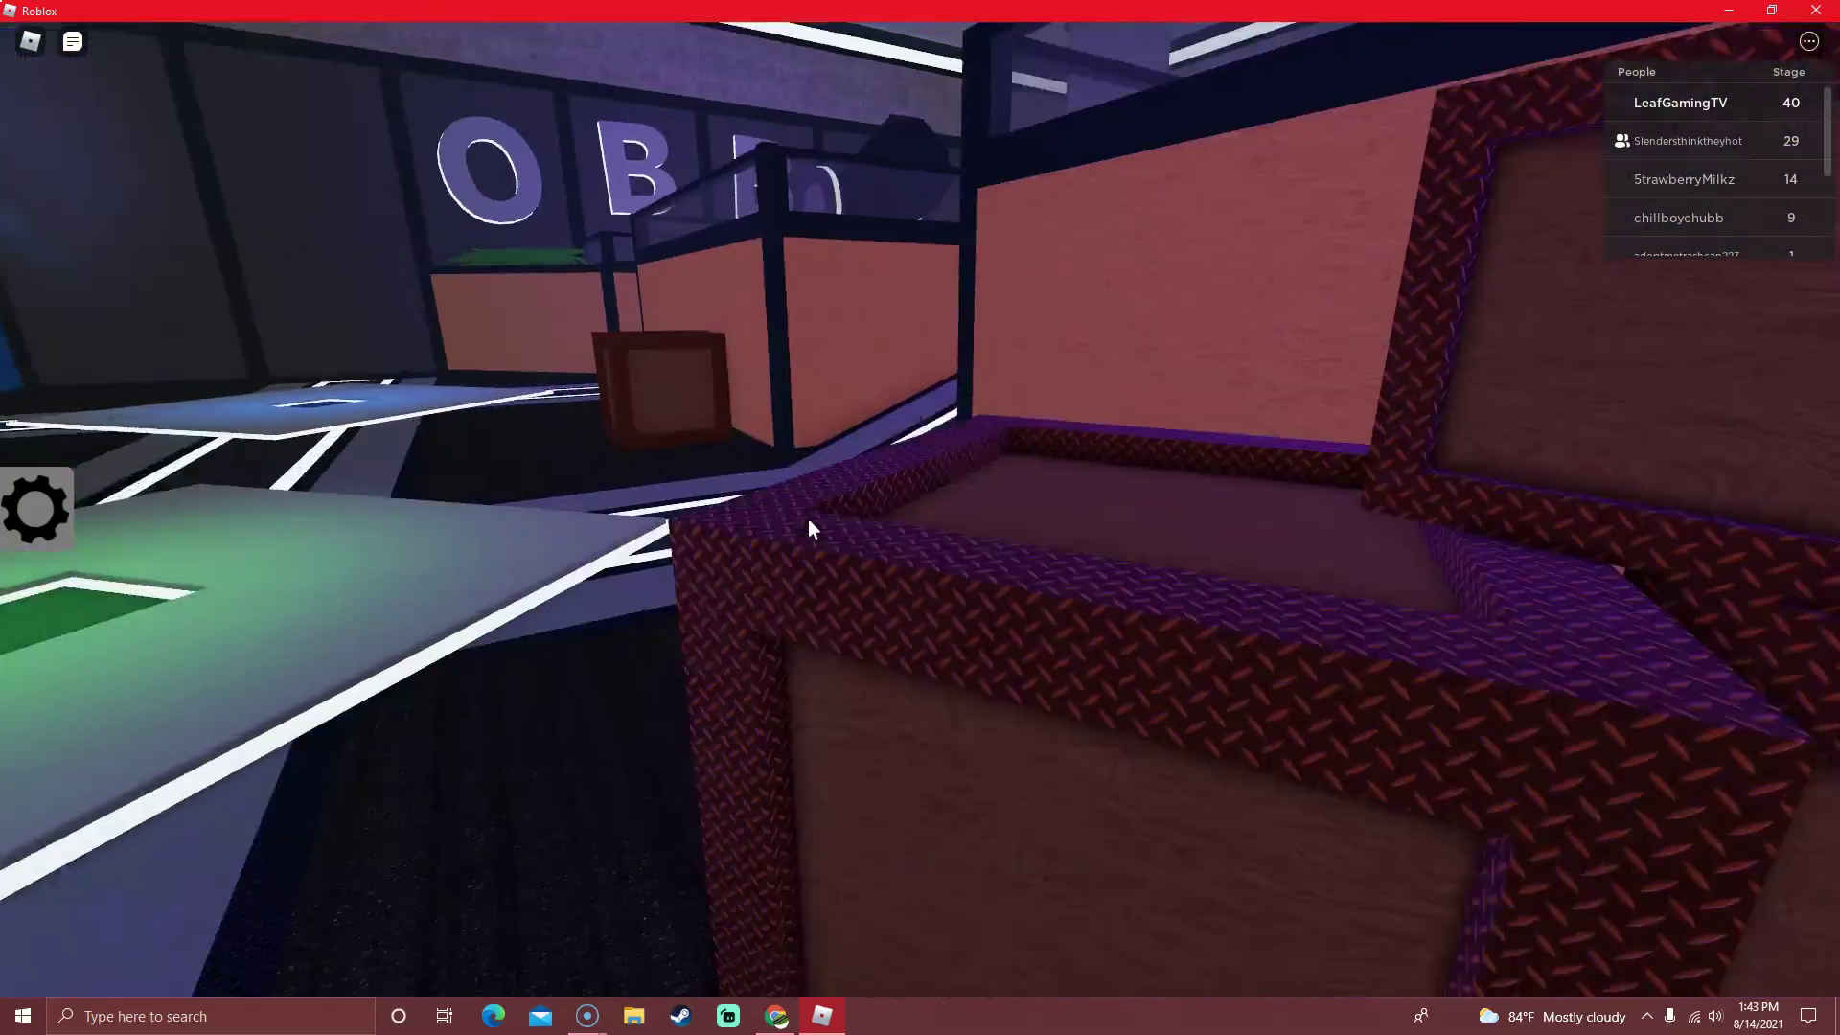
key("w")
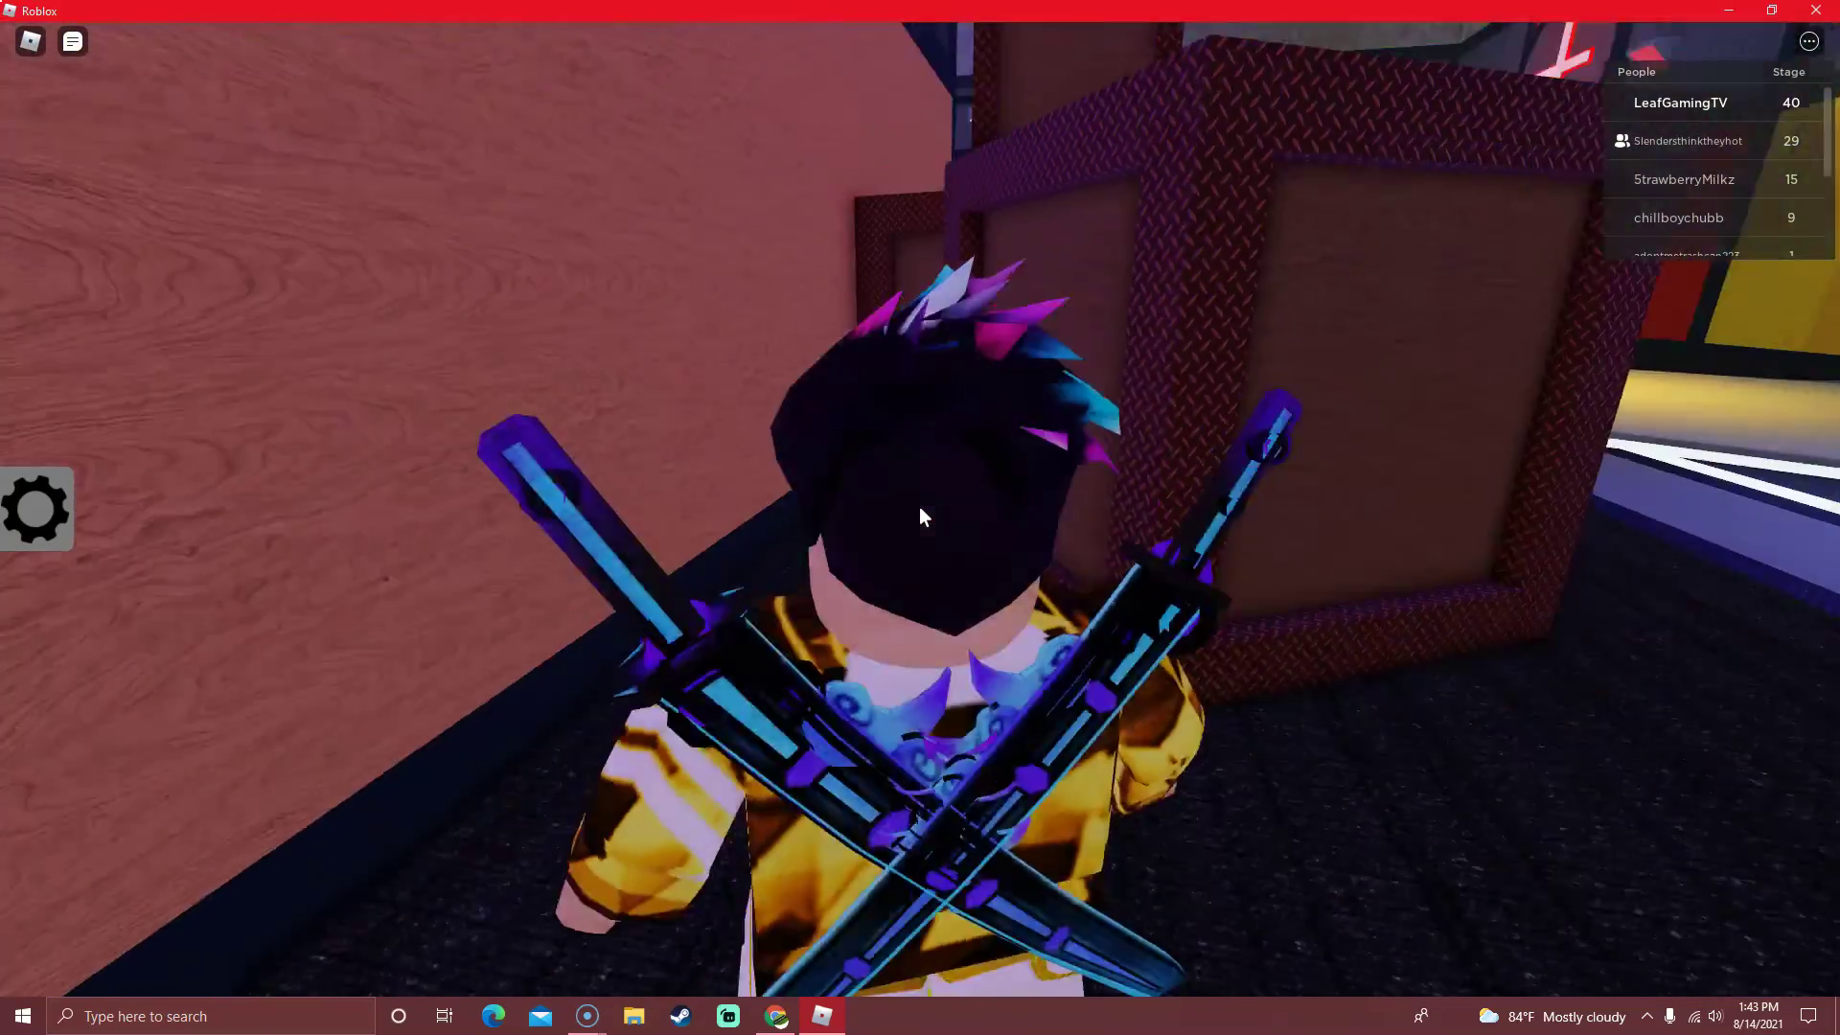
key("s")
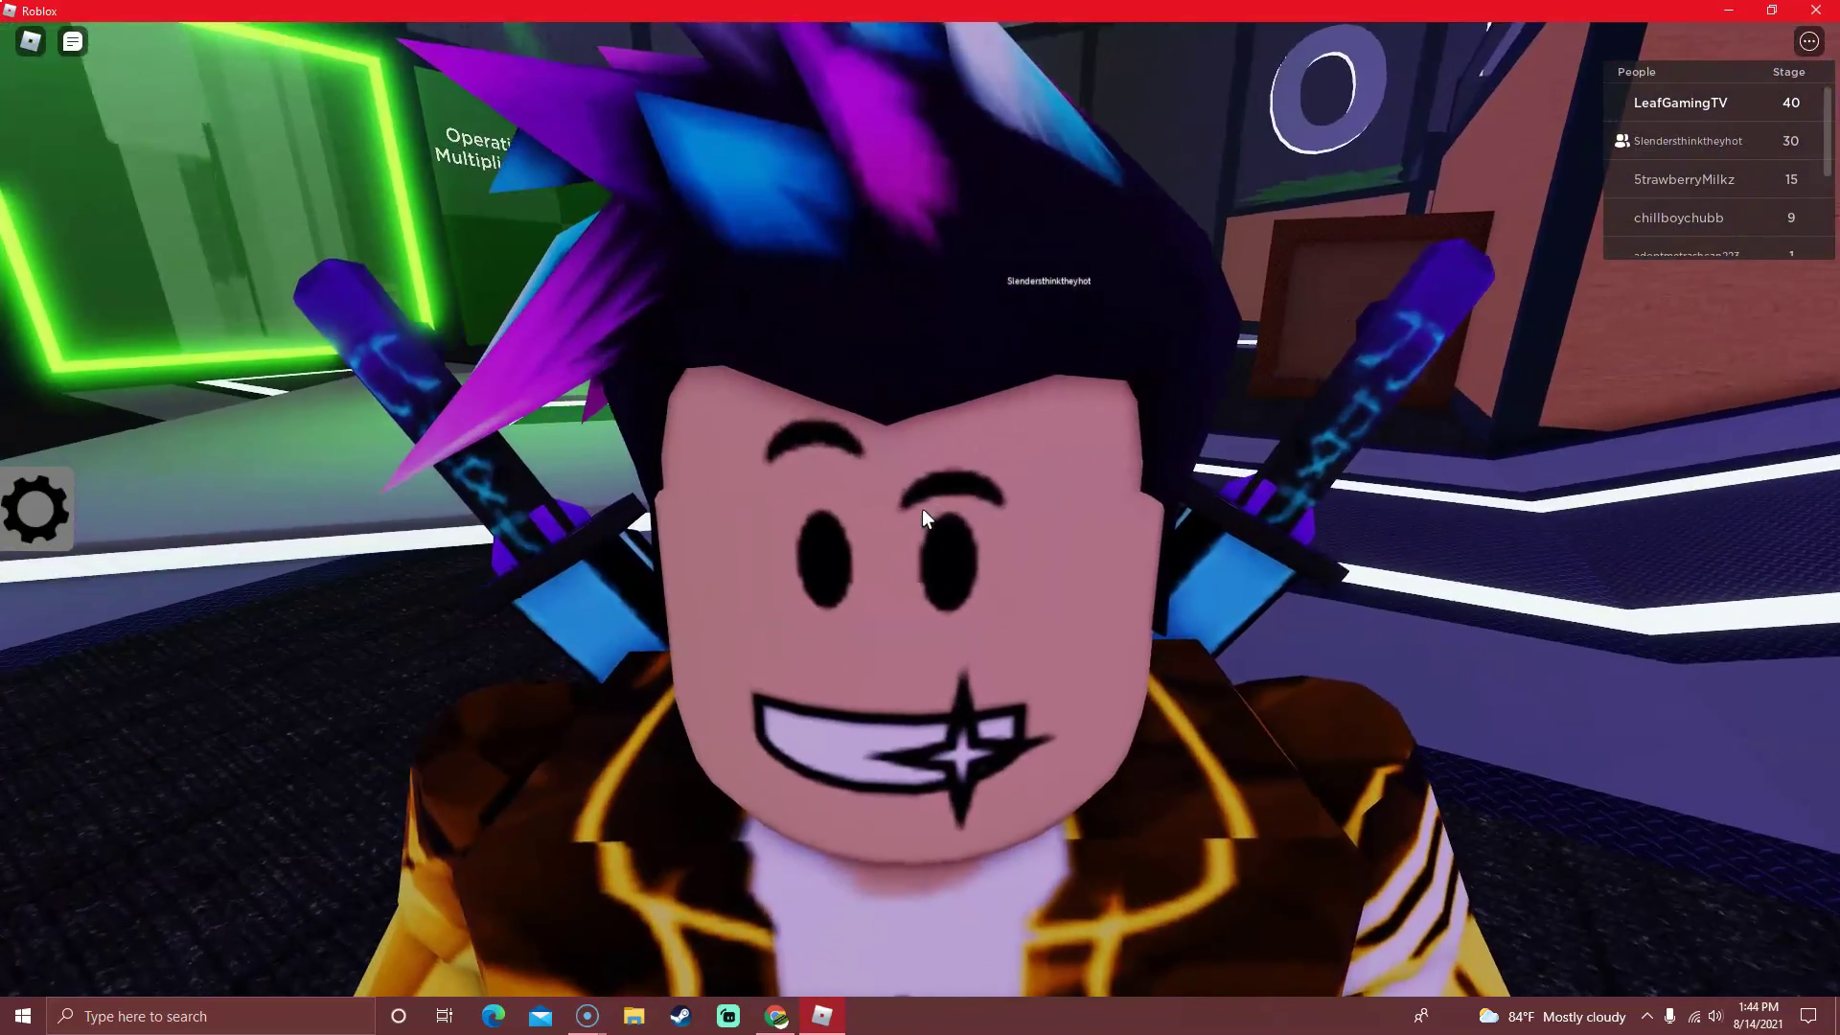